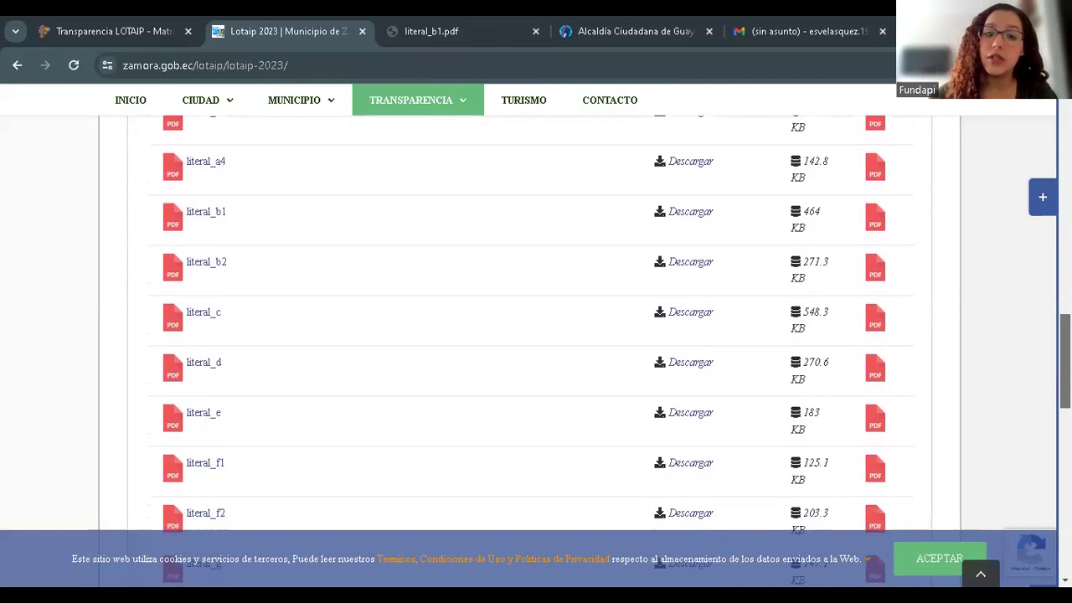
- Scroll through the Lotaip 2023 Octubre file list, then switch to the literal_b1.pdf staff directory
scroll(748, 173, "up", 1)
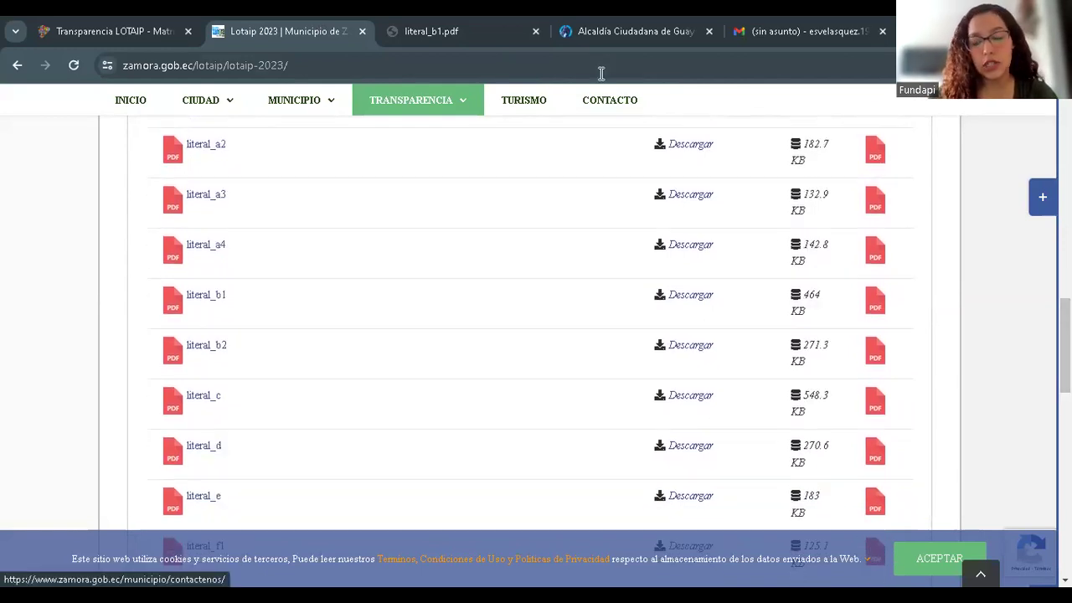
scroll(536, 335, "up", 2)
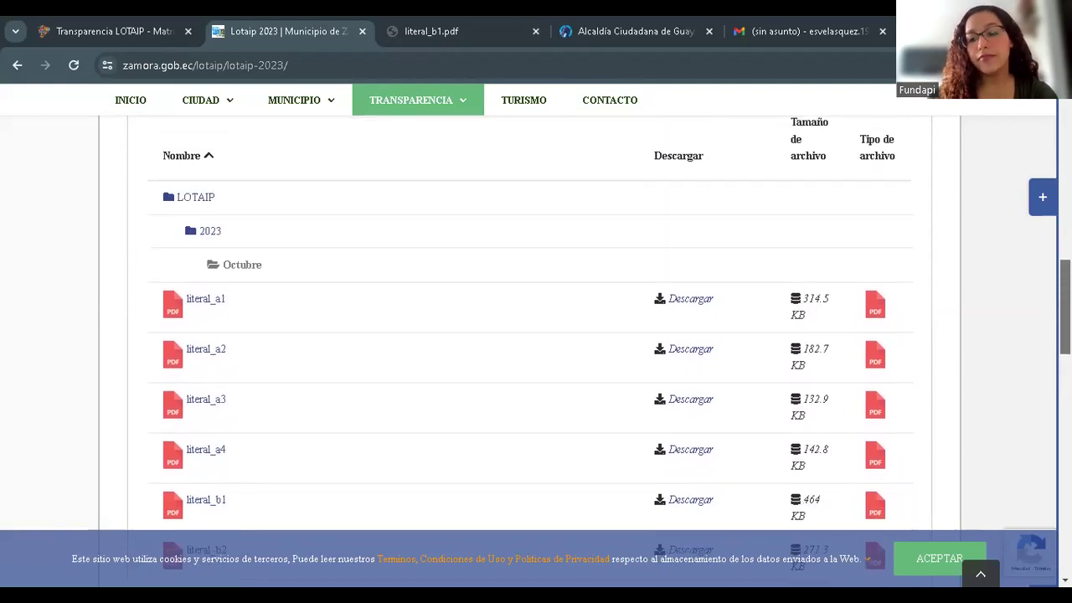
scroll(535, 335, "down", 1)
scroll(536, 334, "up", 1)
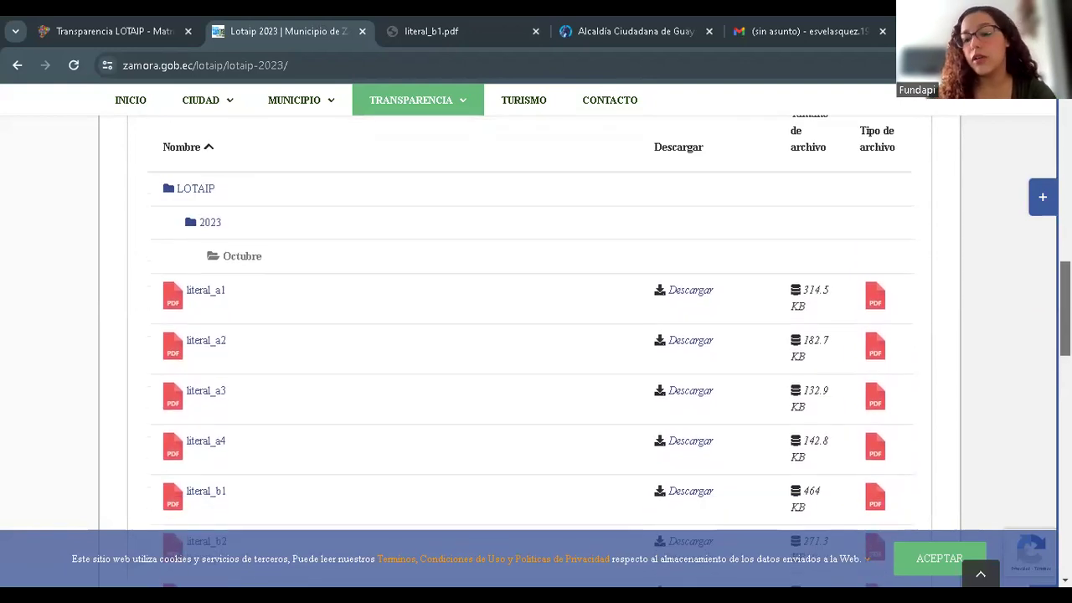
scroll(535, 335, "down", 2)
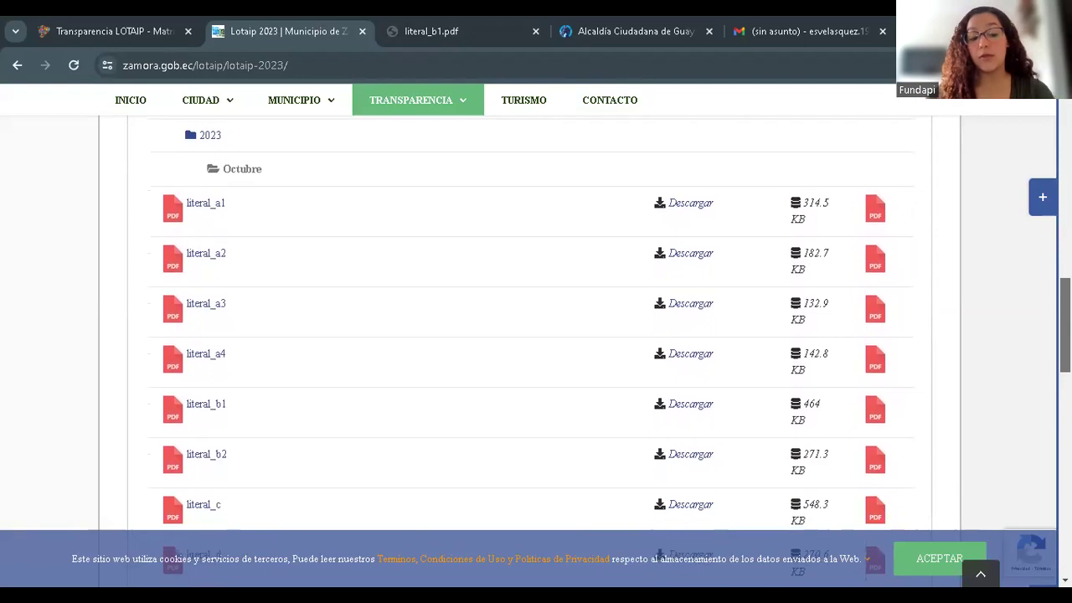
scroll(536, 335, "up", 1)
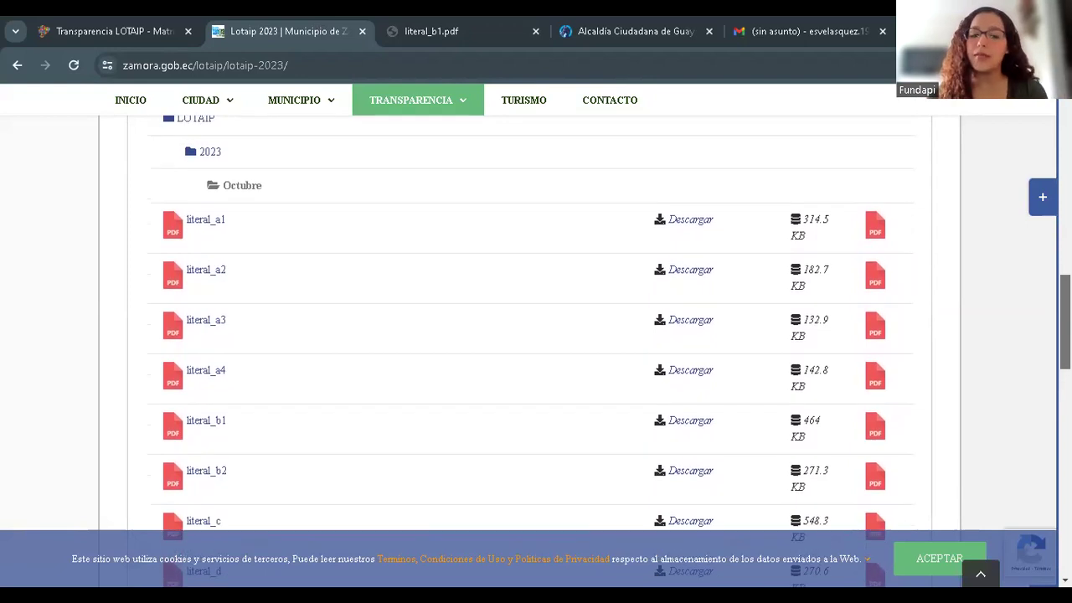
scroll(535, 351, "up", 1)
scroll(536, 352, "down", 1)
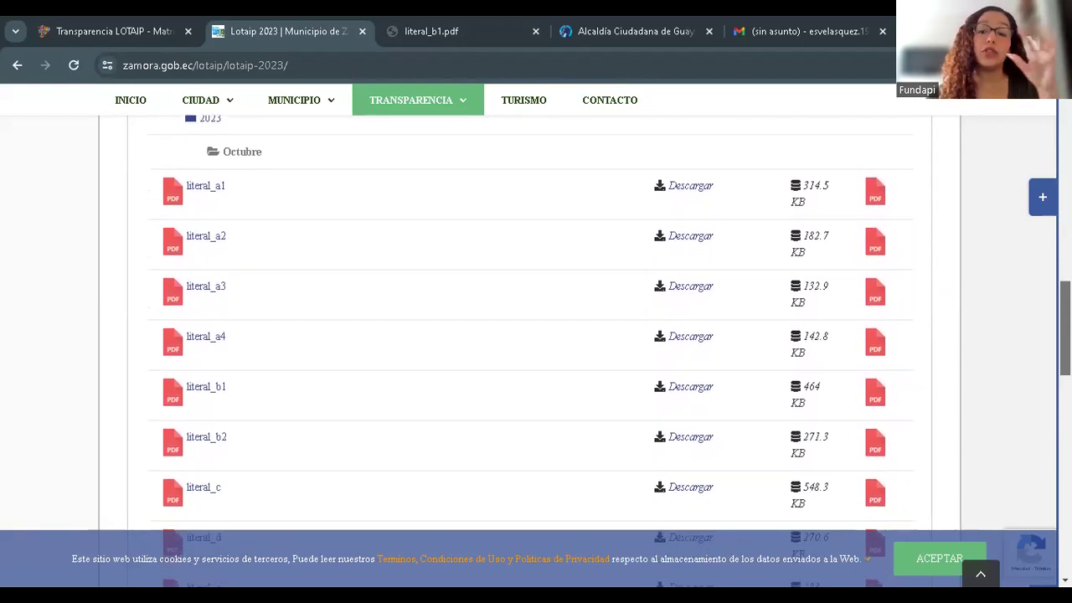
scroll(536, 352, "down", 1)
scroll(536, 352, "up", 1)
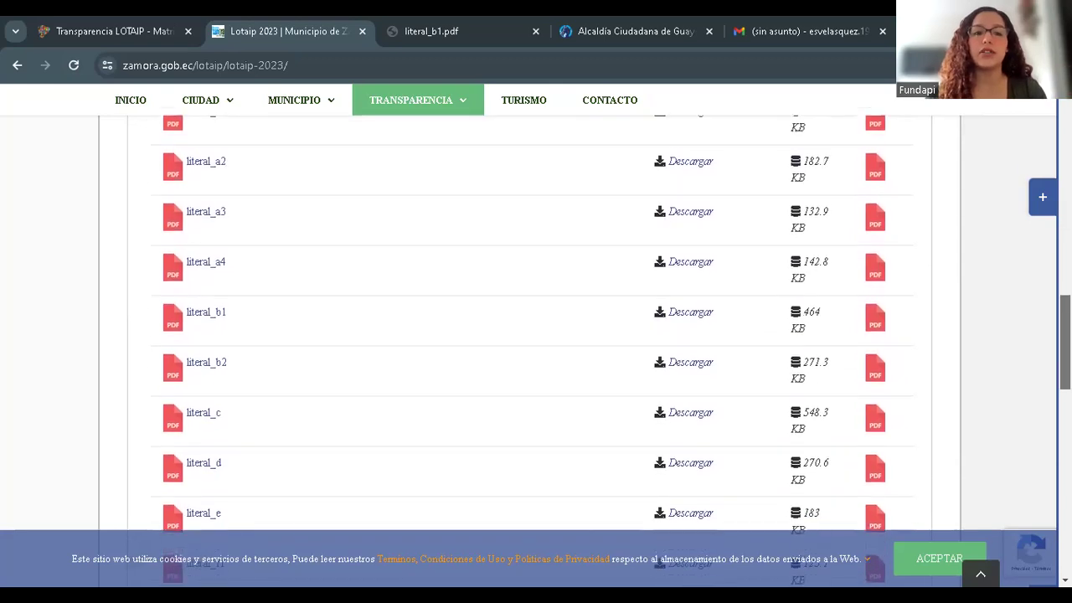
scroll(535, 352, "up", 2)
scroll(536, 352, "down", 1)
scroll(536, 352, "up", 1)
scroll(535, 351, "up", 2)
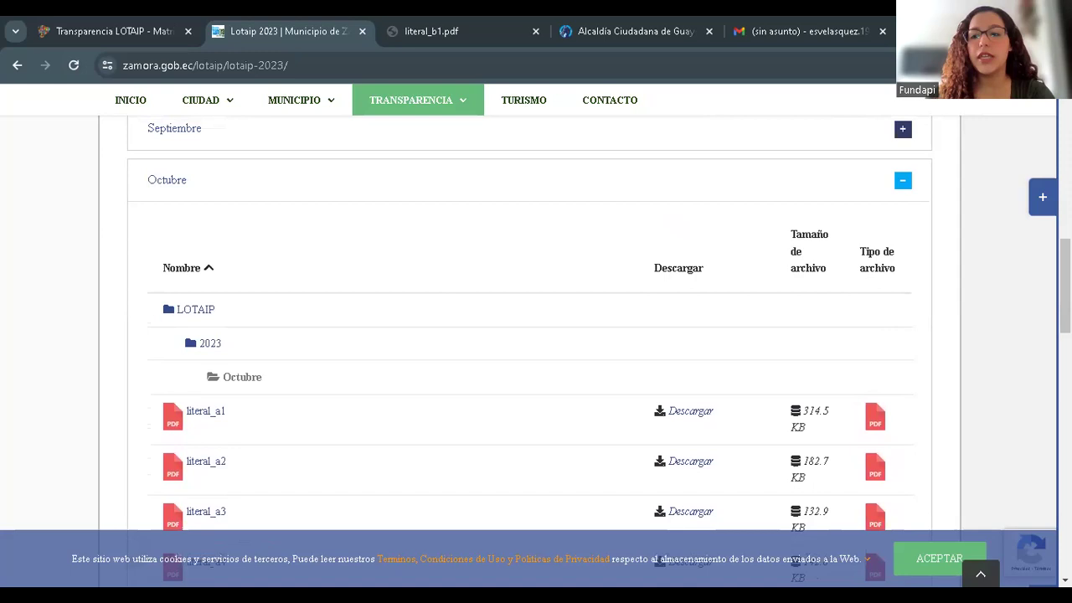
scroll(535, 351, "down", 3)
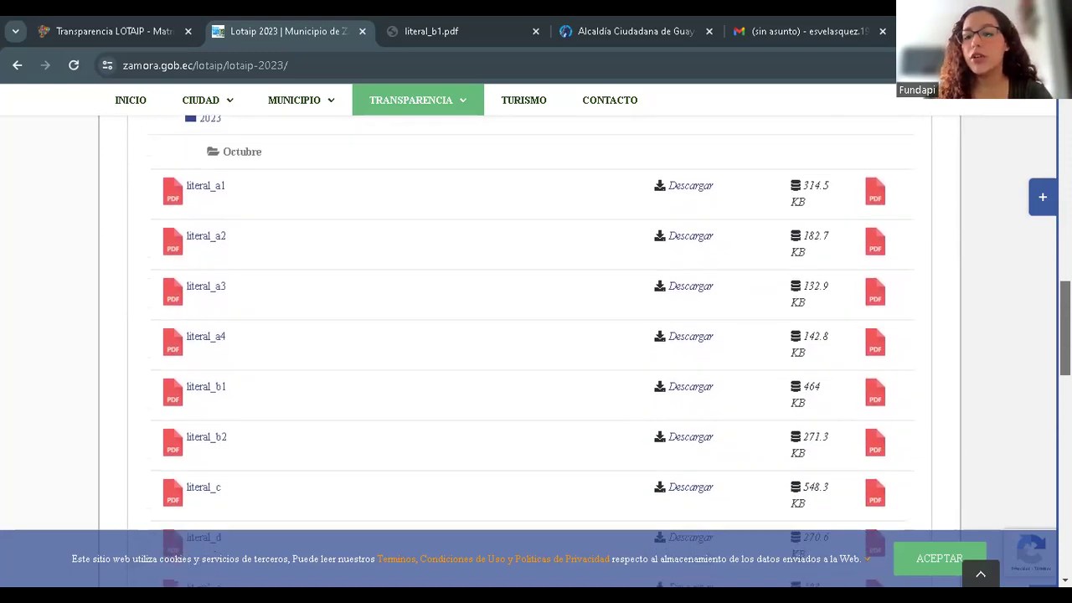
scroll(535, 352, "down", 1)
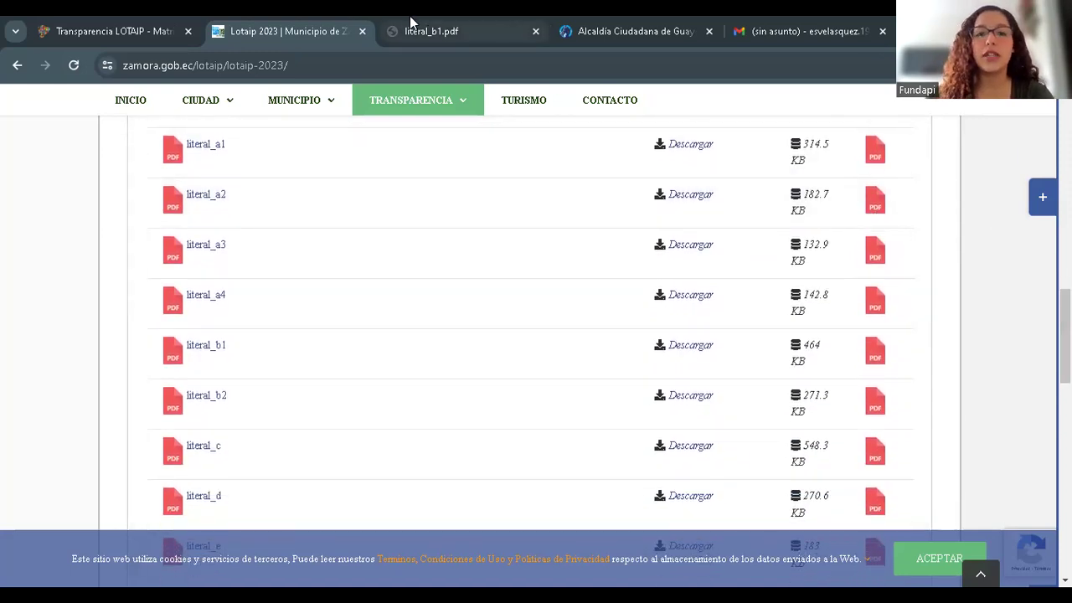
left_click(445, 31)
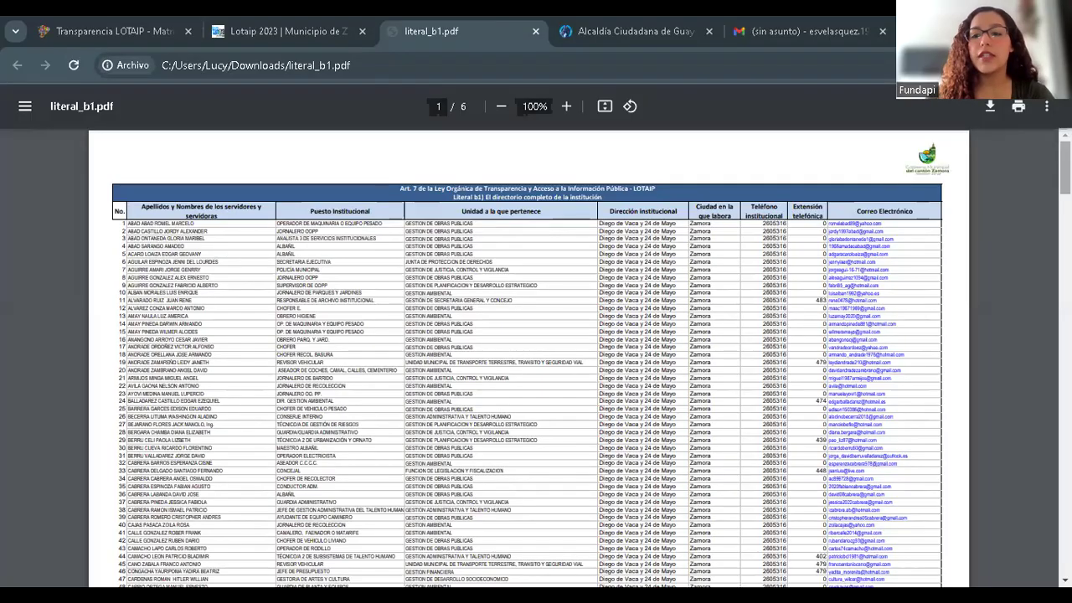
left_click_drag(1065, 180, 1029, 171)
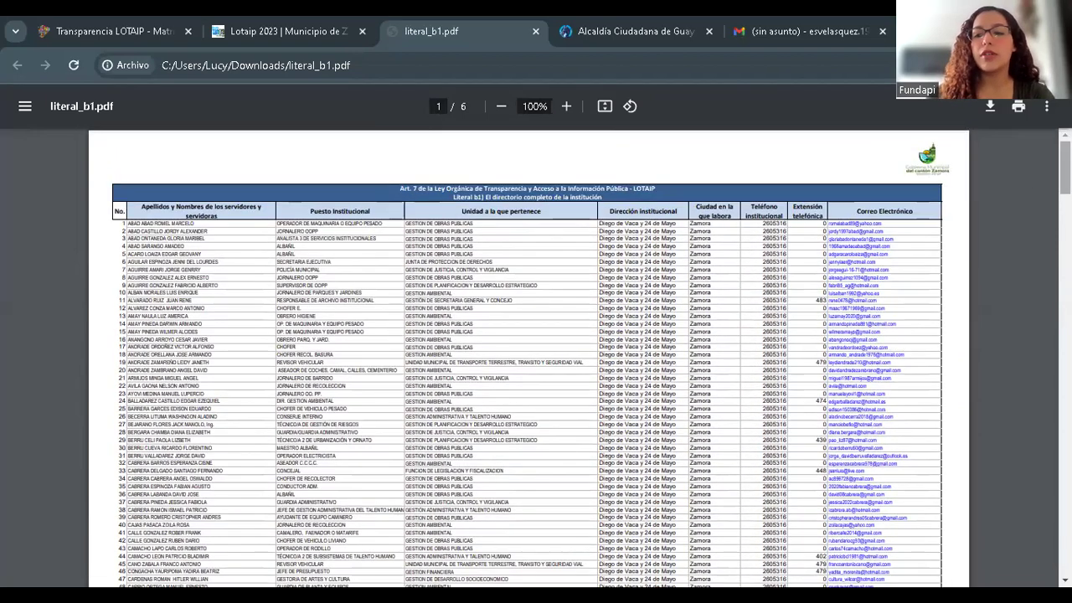
scroll(536, 360, "down", 3)
scroll(535, 360, "up", 3)
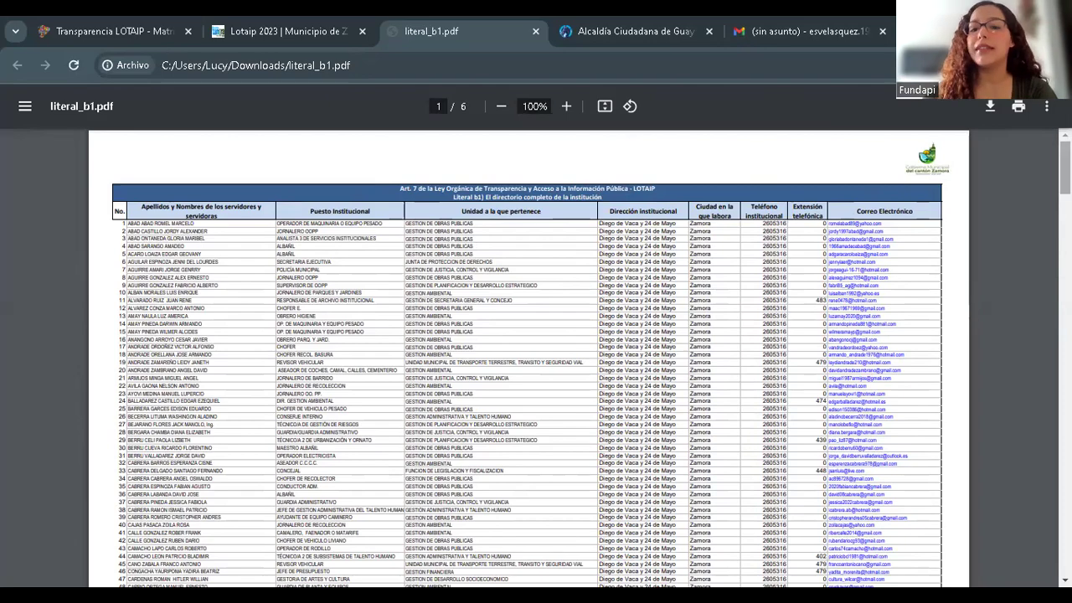
scroll(530, 358, "down", 6)
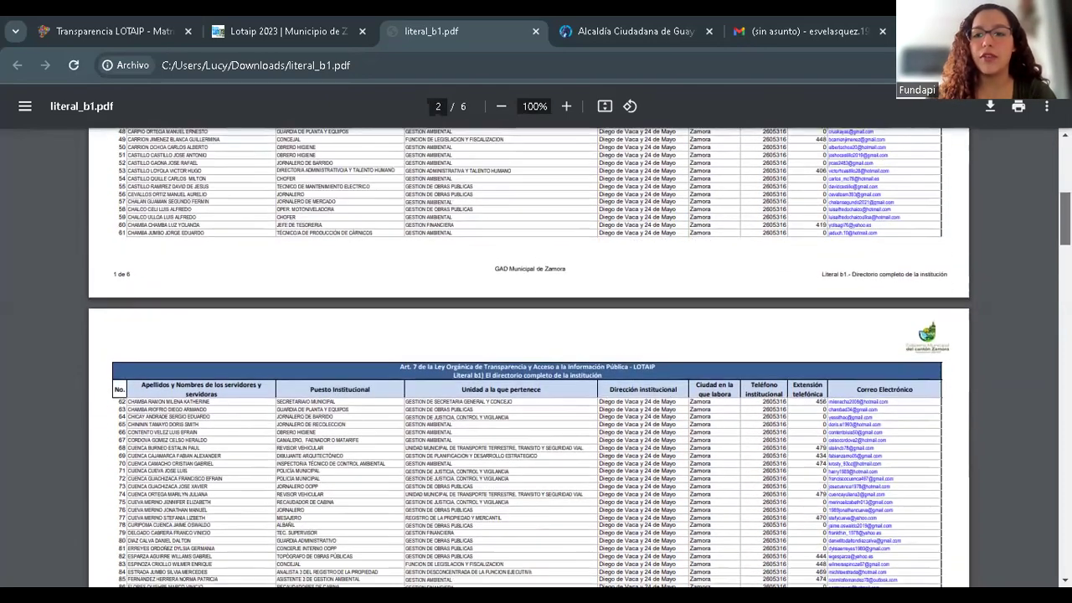
scroll(584, 149, "up", 6)
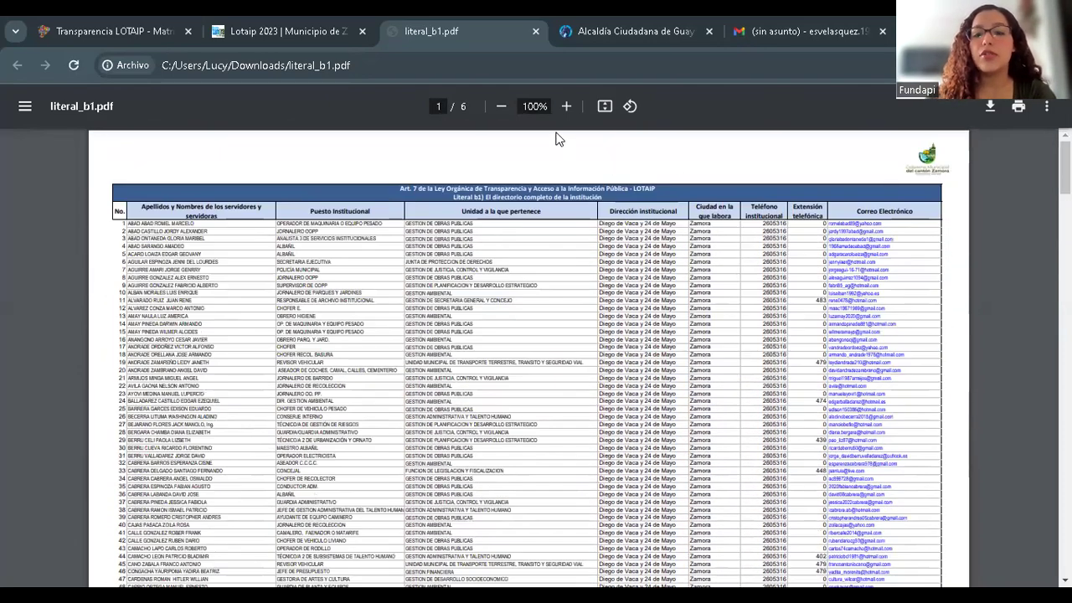
scroll(559, 140, "down", 3)
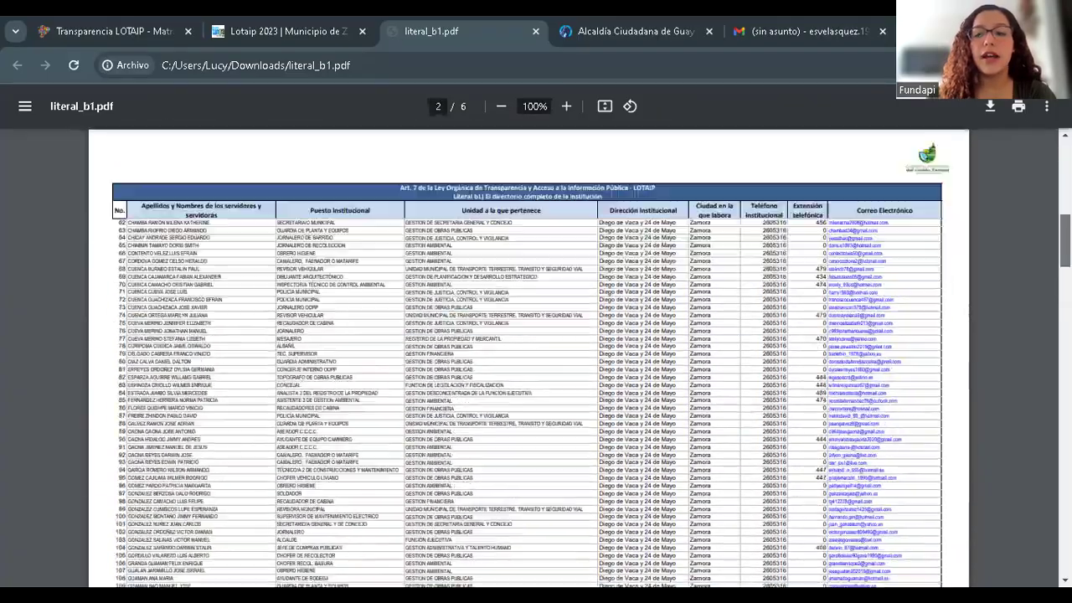
scroll(530, 357, "down", 10)
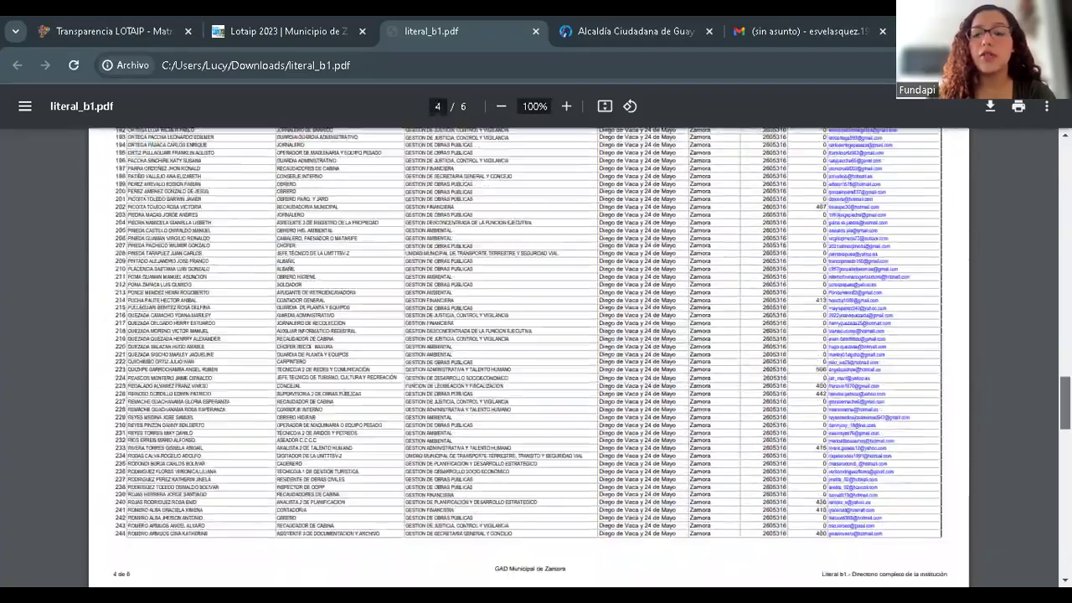
scroll(530, 357, "up", 10)
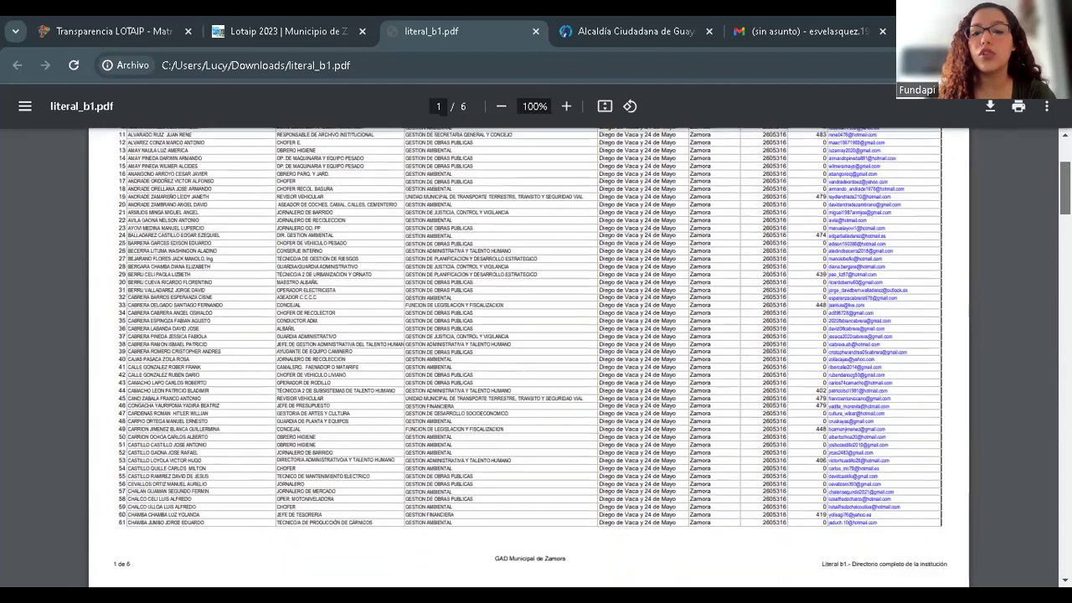
scroll(800, 309, "down", 2)
scroll(800, 309, "up", 4)
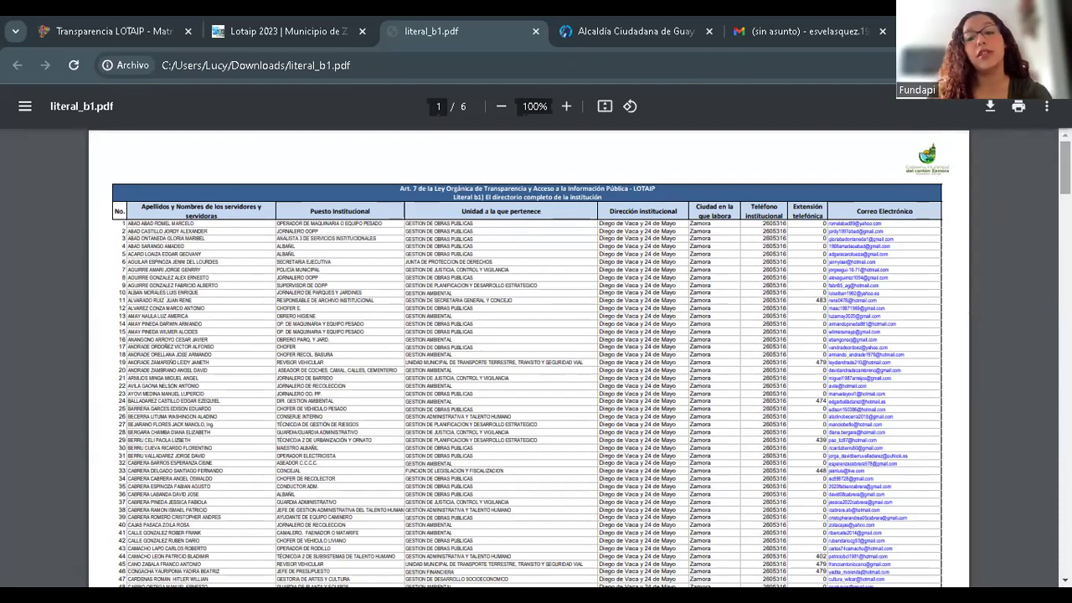
scroll(529, 358, "down", 20)
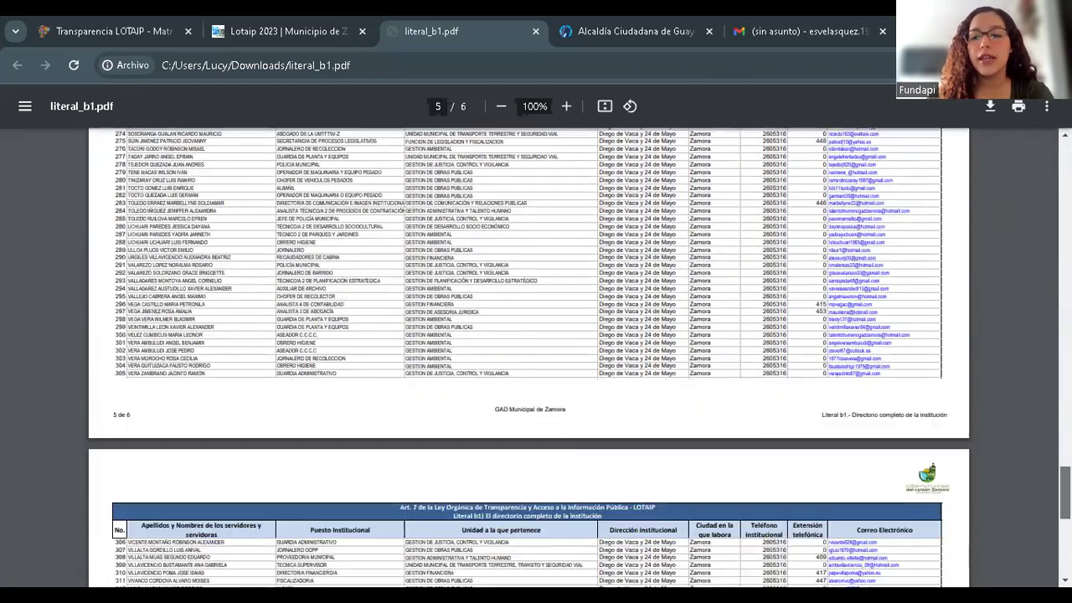
scroll(529, 358, "up", 5)
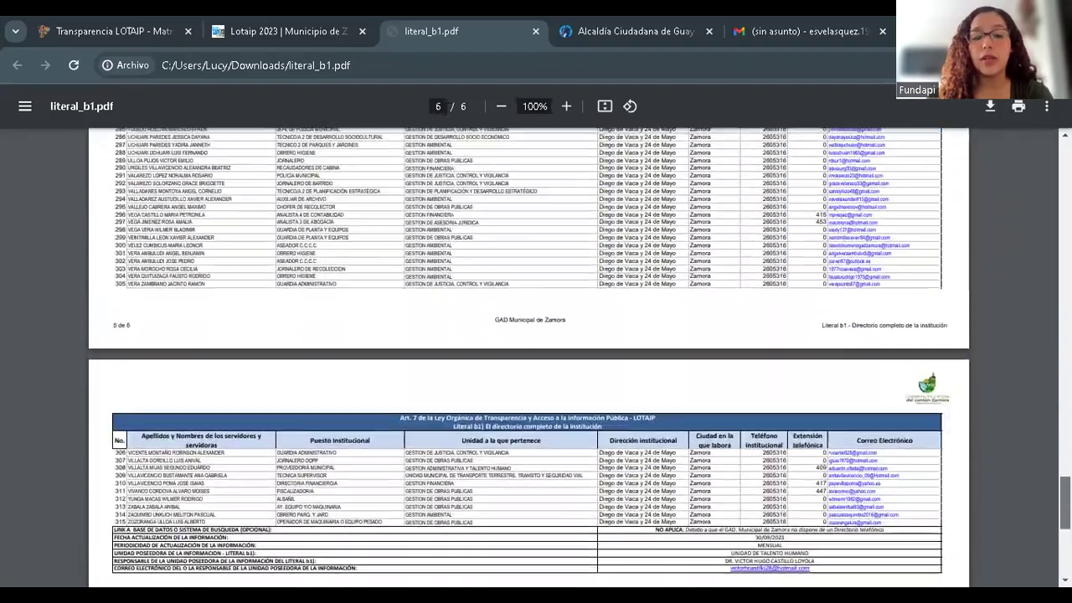
scroll(529, 358, "up", 8)
scroll(529, 358, "down", 6)
scroll(529, 358, "up", 20)
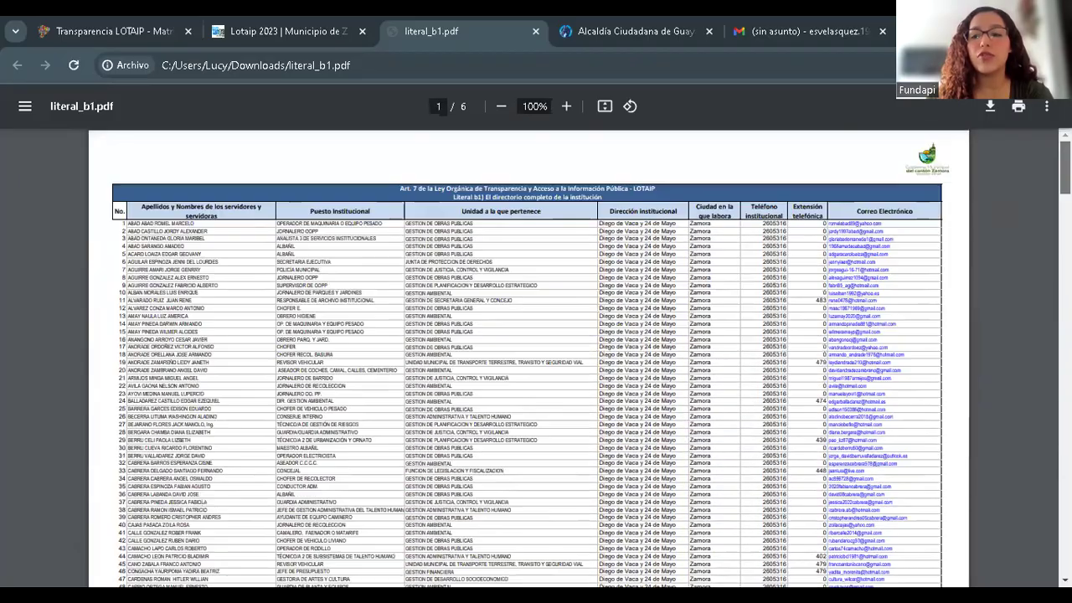
scroll(529, 357, "down", 4)
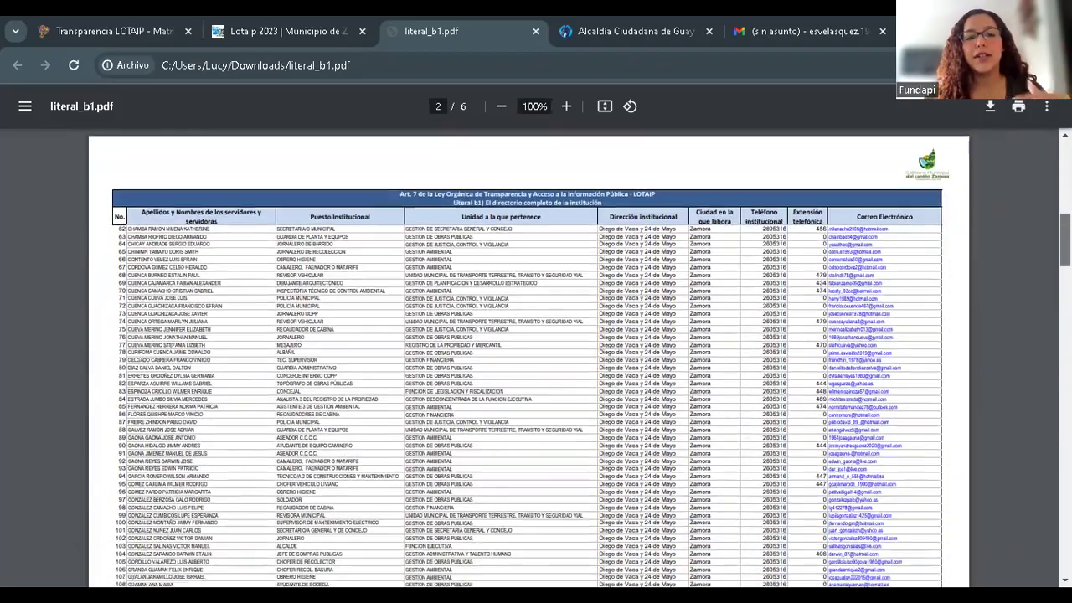
scroll(529, 357, "up", 4)
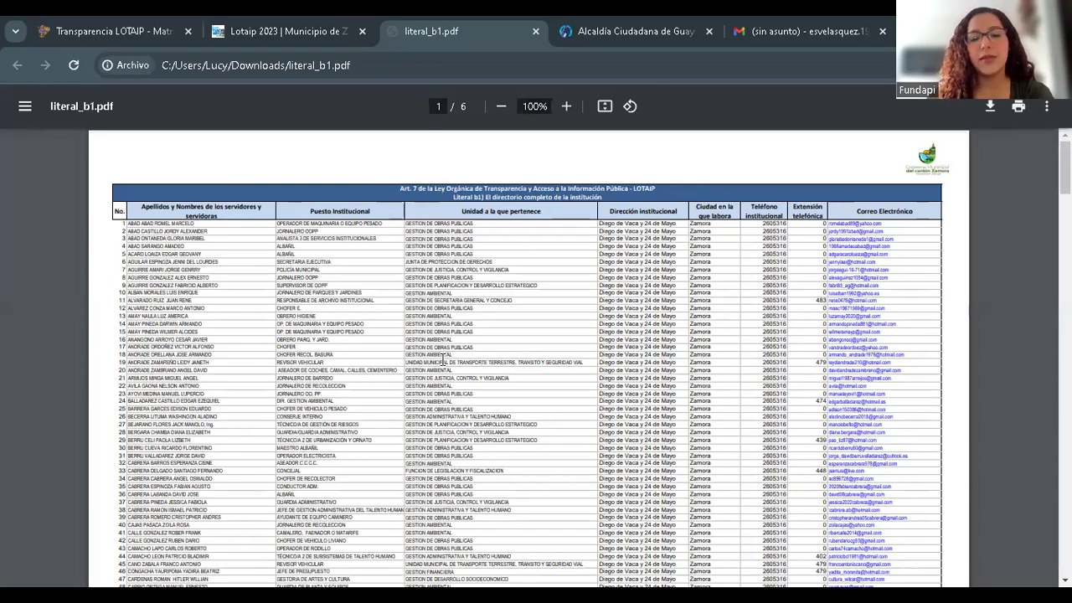
left_click_drag(1065, 167, 1065, 548)
scroll(529, 357, "up", 8)
scroll(529, 357, "down", 3)
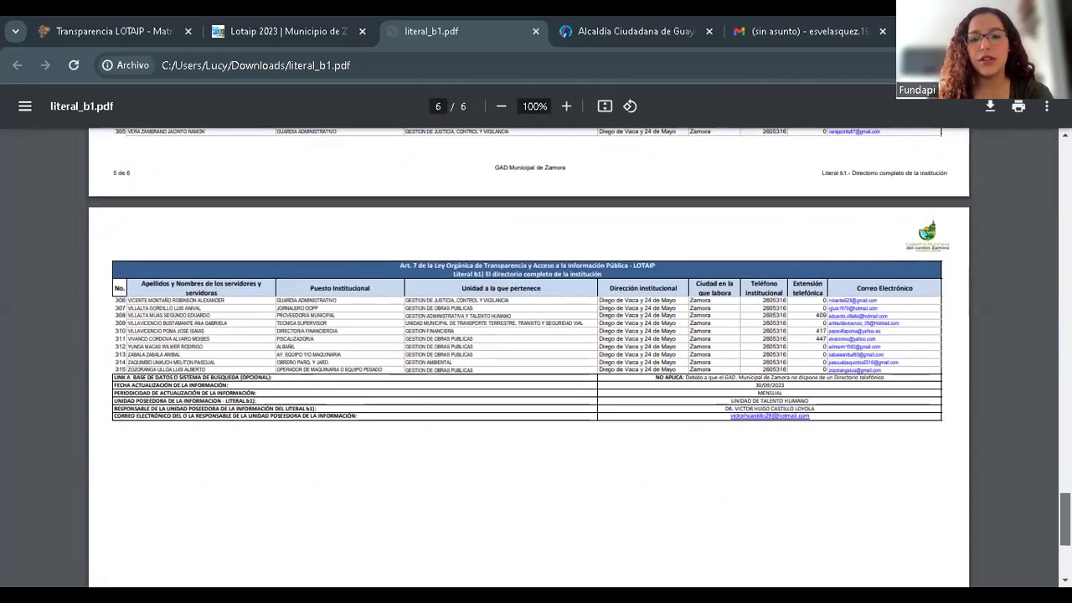
scroll(529, 358, "down", 1)
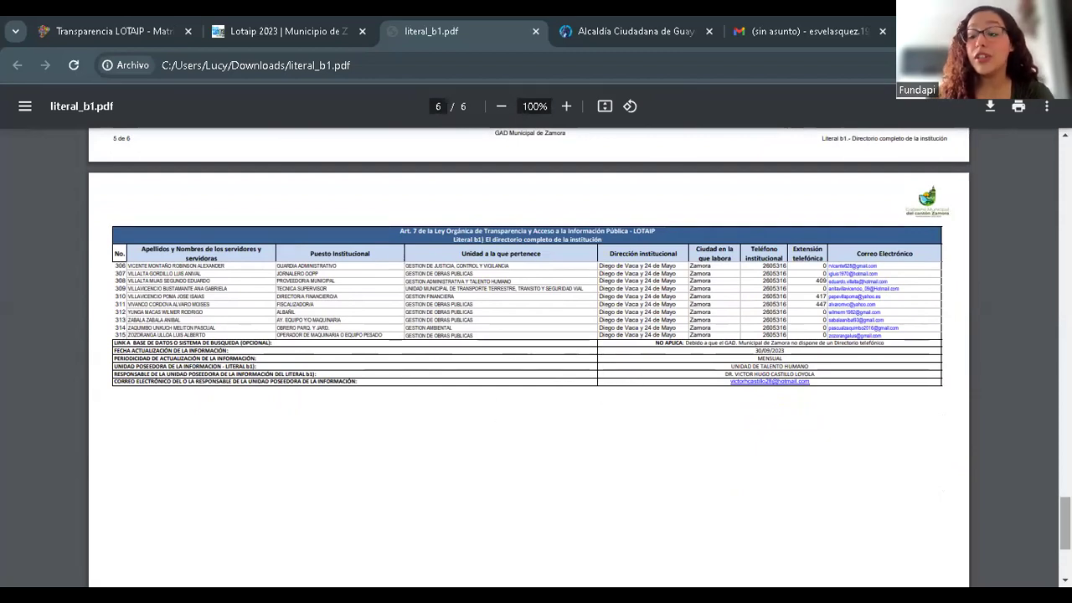
scroll(529, 358, "up", 5)
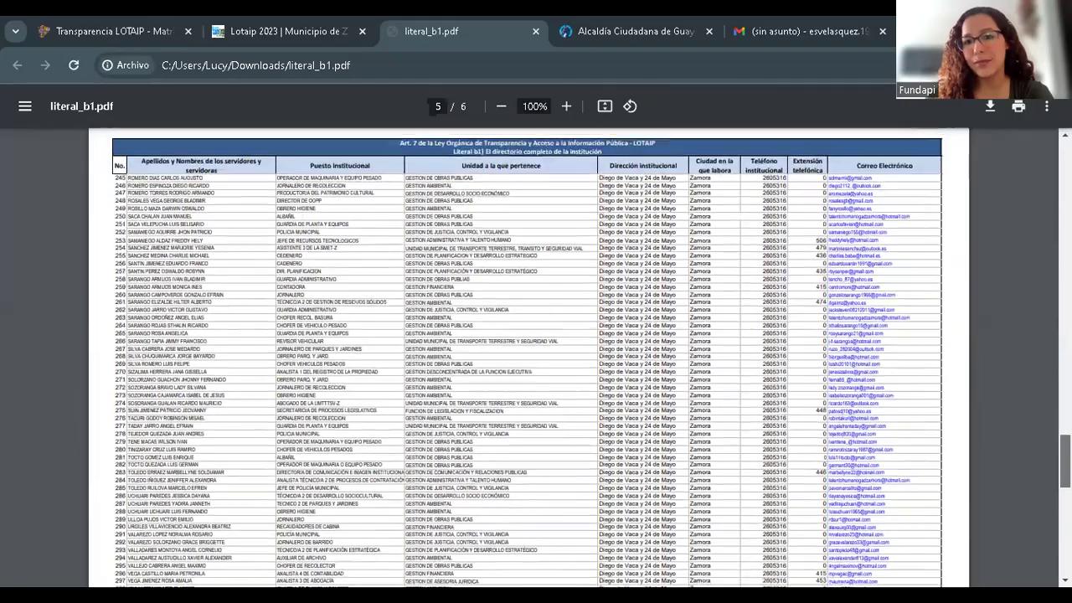
scroll(529, 357, "up", 10)
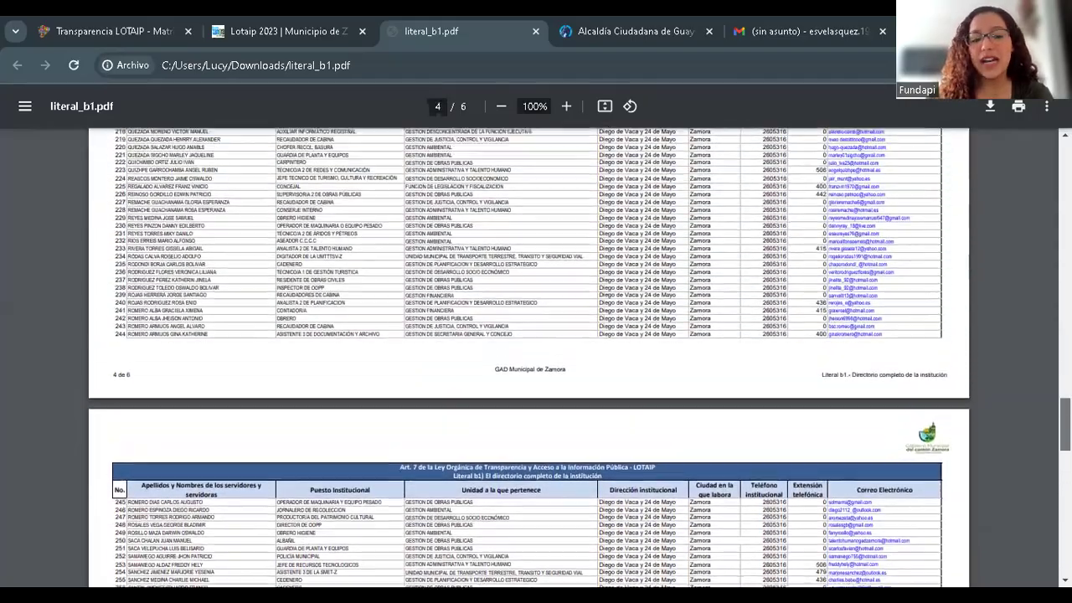
scroll(1016, 227, "up", 20)
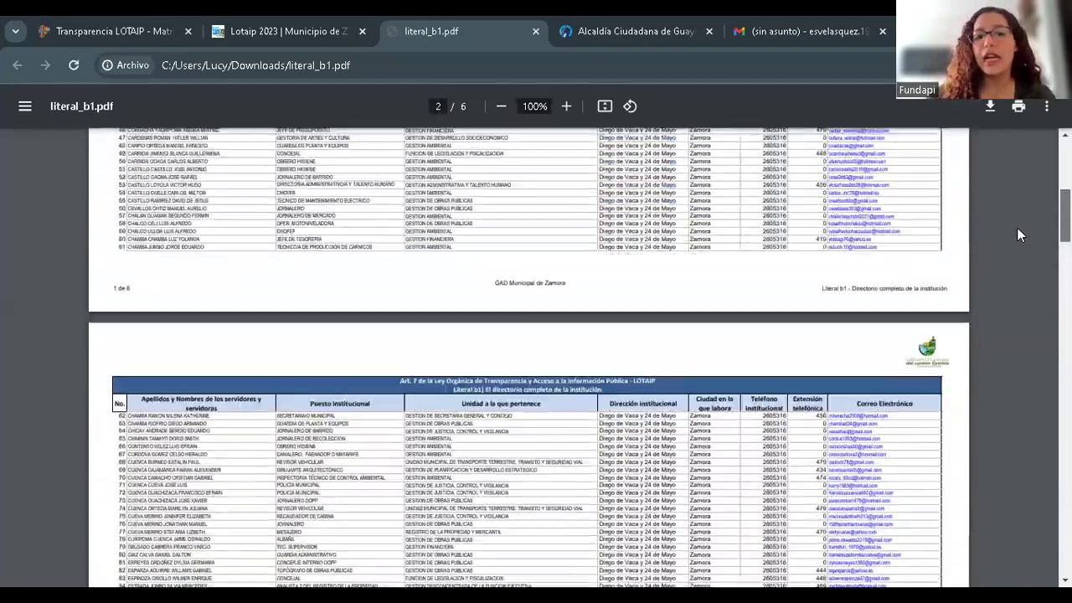
scroll(1018, 234, "down", 3)
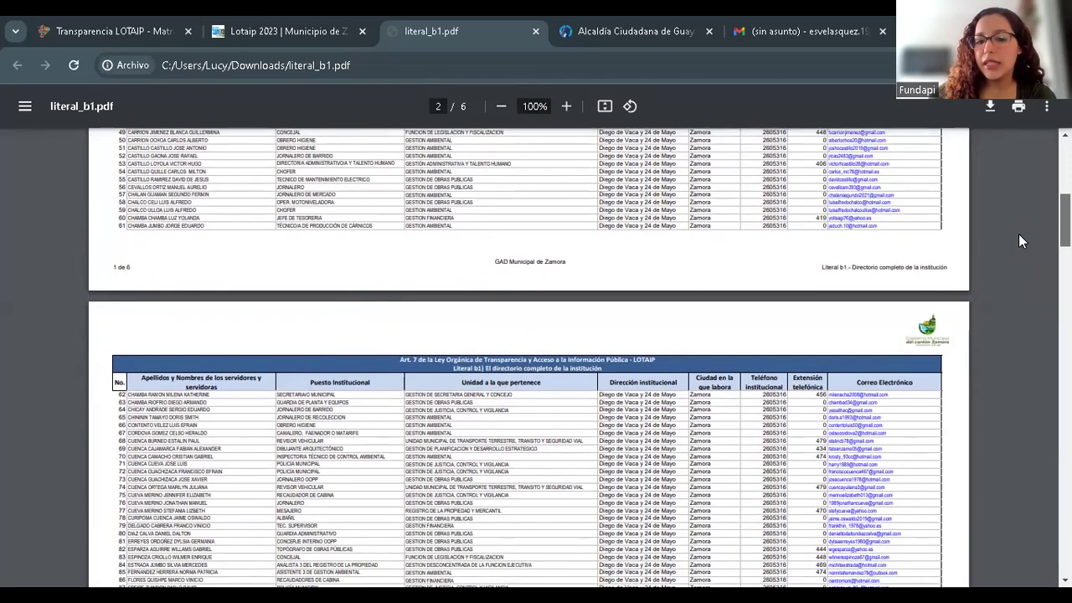
scroll(1020, 235, "down", 2)
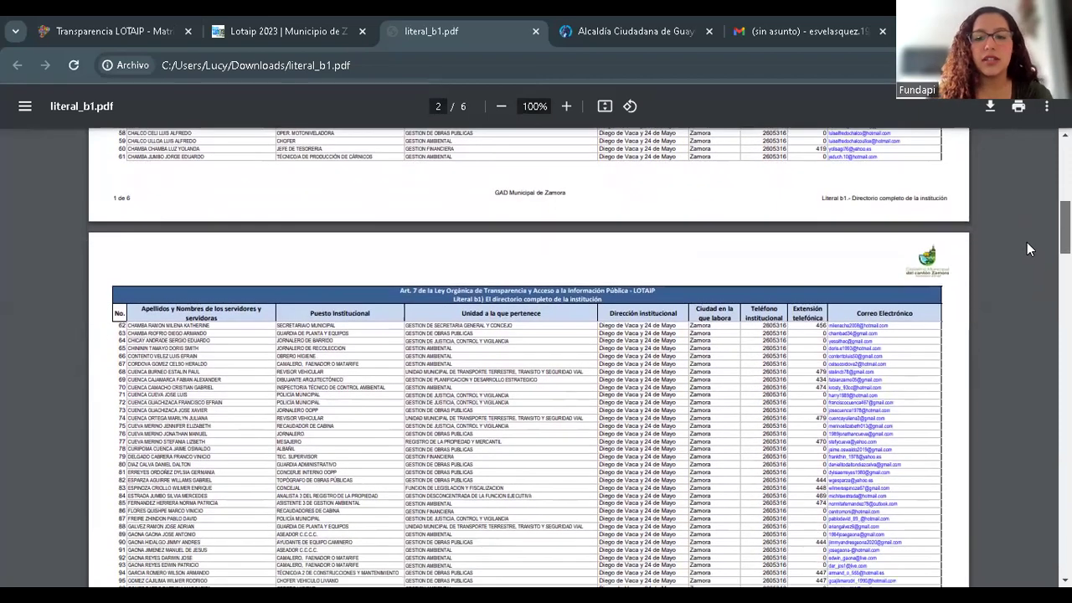
scroll(1030, 217, "up", 16)
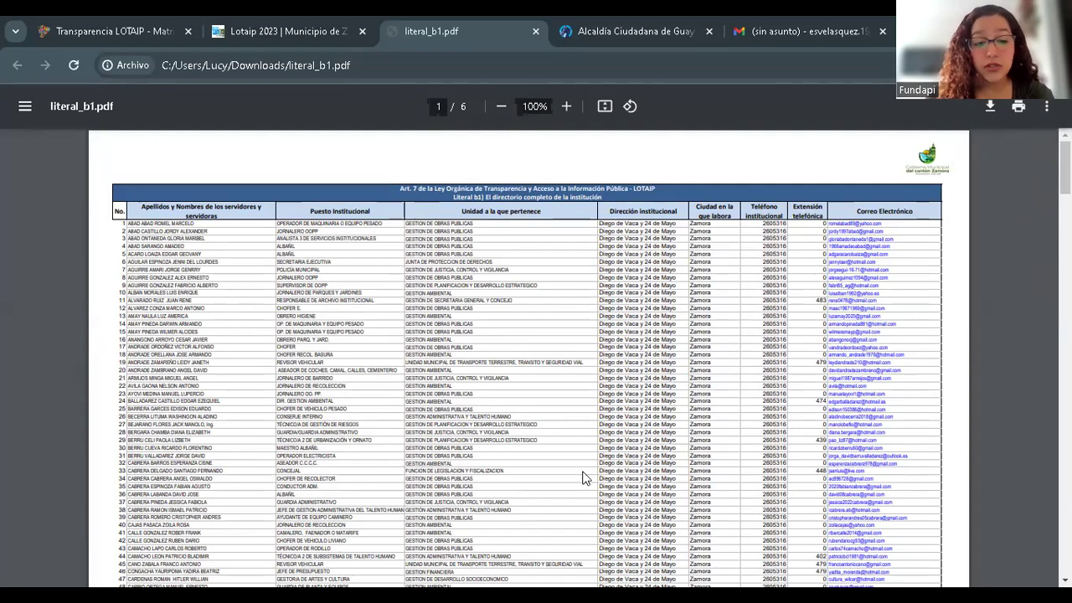
- Return to the Transparencia LOTAIP page and scroll through the Matrices format examples list
left_click(88, 22)
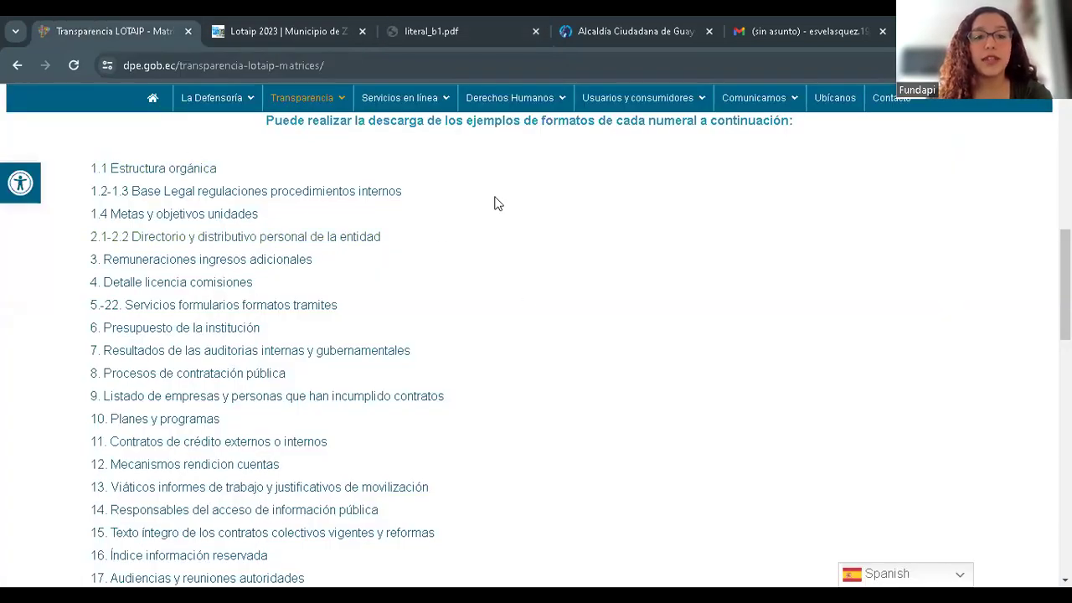
scroll(748, 116, "up", 3)
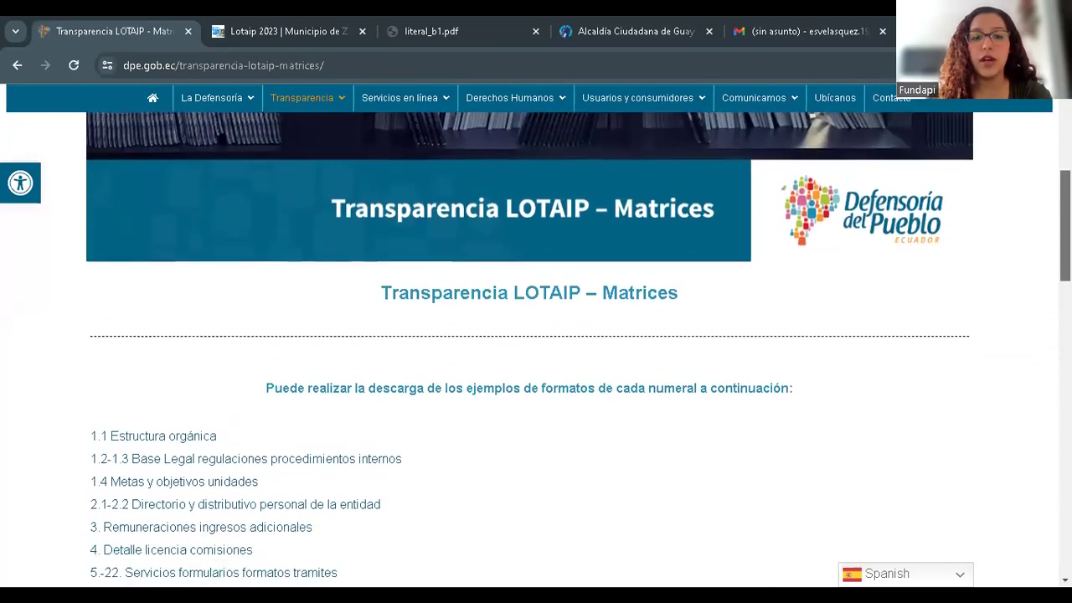
scroll(536, 349, "up", 2)
scroll(536, 349, "down", 5)
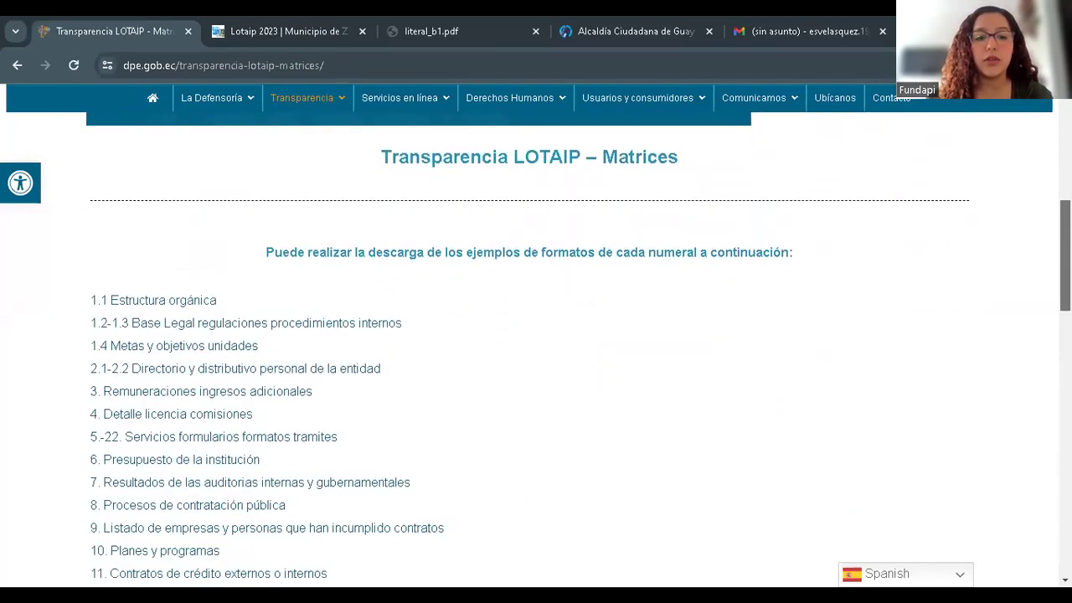
scroll(536, 349, "up", 3)
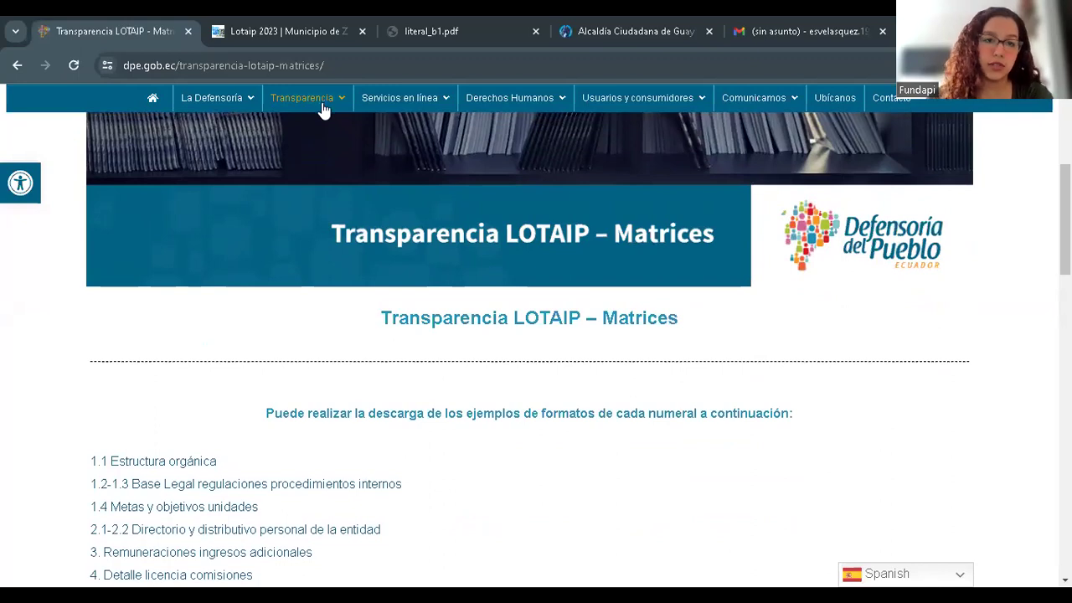
mouse_move(324, 111)
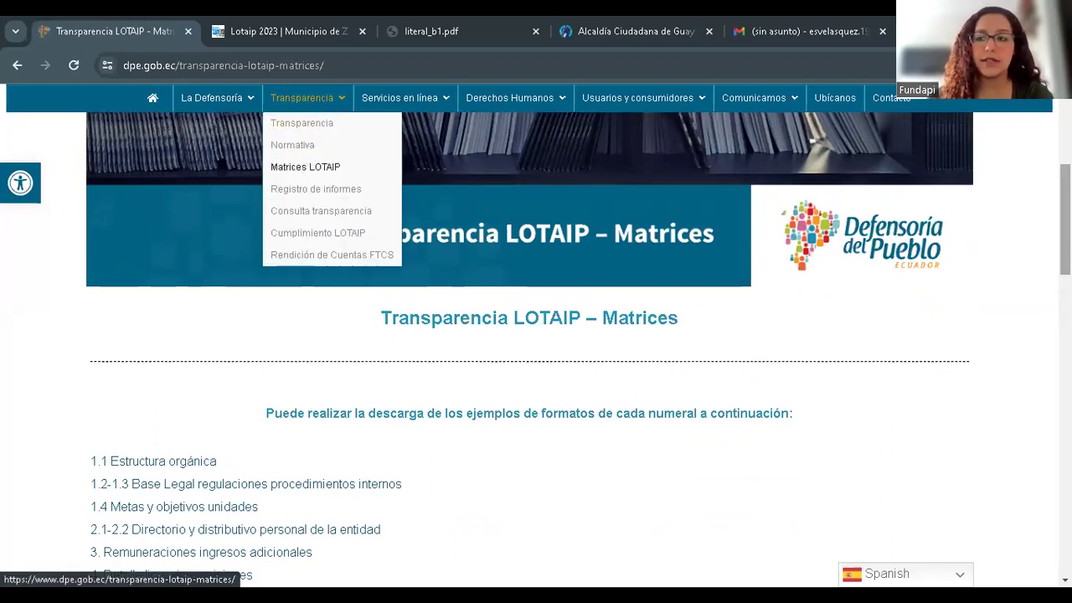
scroll(307, 250, "down", 2)
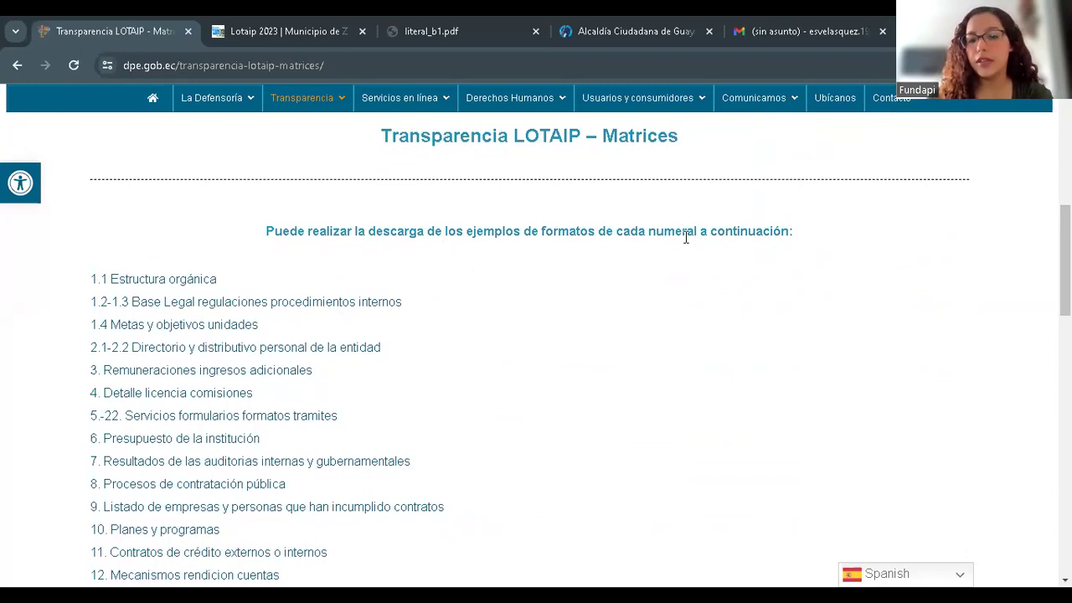
scroll(1065, 268, "down", 1)
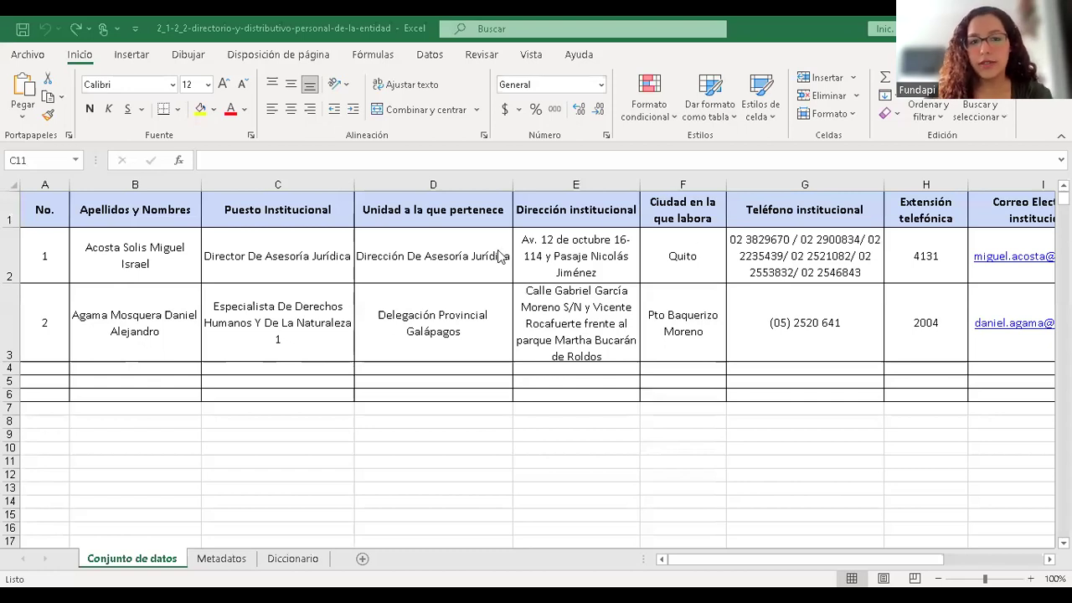
left_click(295, 261)
left_click(418, 266)
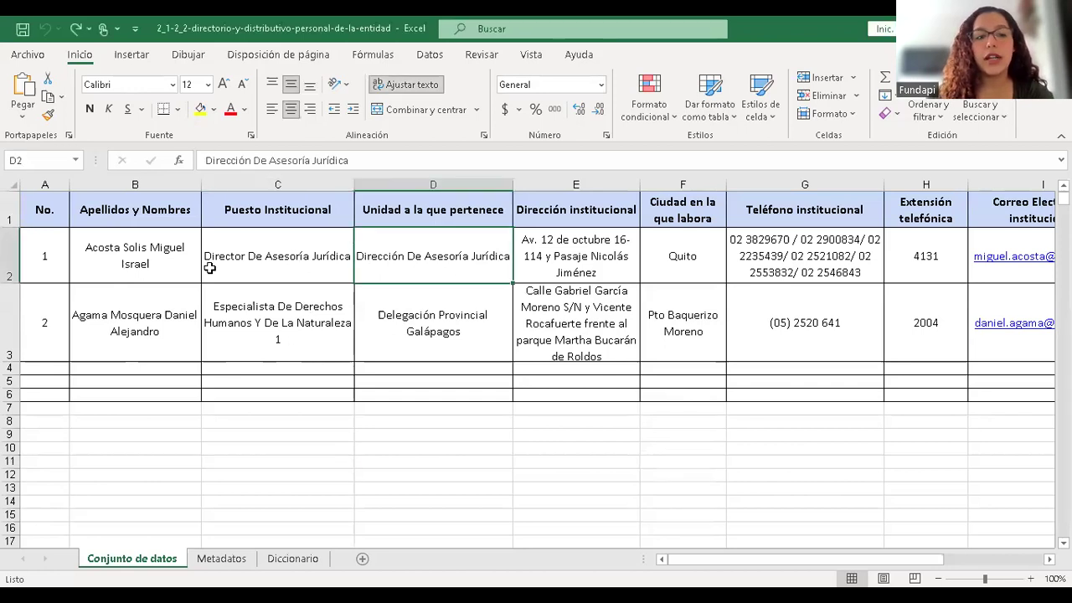
left_click(126, 251)
left_click(44, 233)
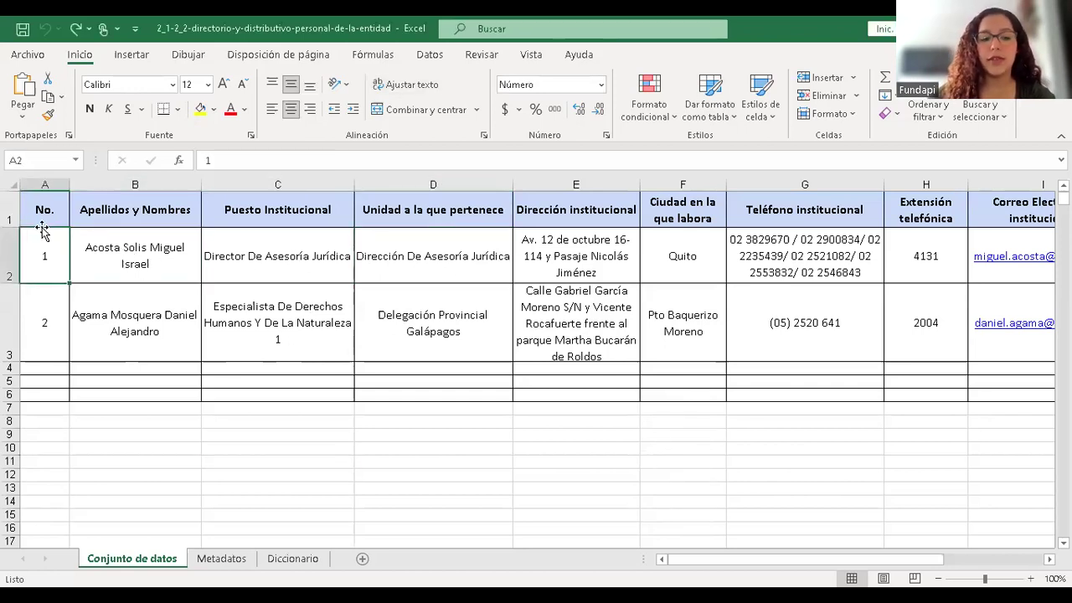
key("Right")
key("Right")
key("Right")
key("Right")
key("Right")
key("Right")
key("Right")
key("Right")
key("Right")
key("Right")
key("Left")
key("Left")
key("Left")
key("Left")
key("Left")
key("Left")
key("Left")
key("Left")
key("Left")
key("Left")
key("Up")
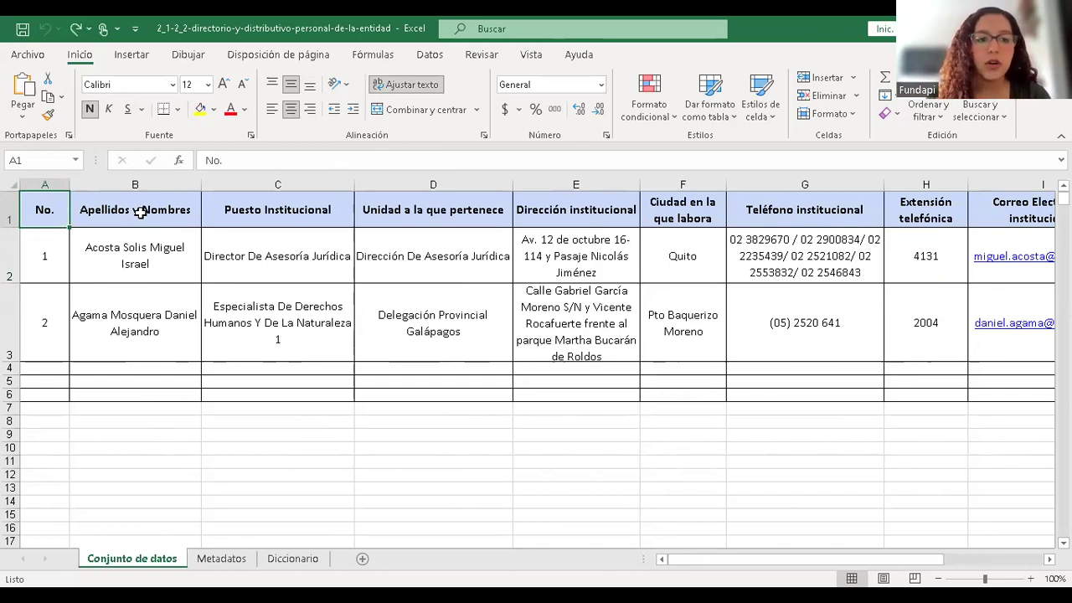
left_click(140, 212)
key("Right")
key("Right")
key("Right")
key("Right")
key("Right")
key("Right")
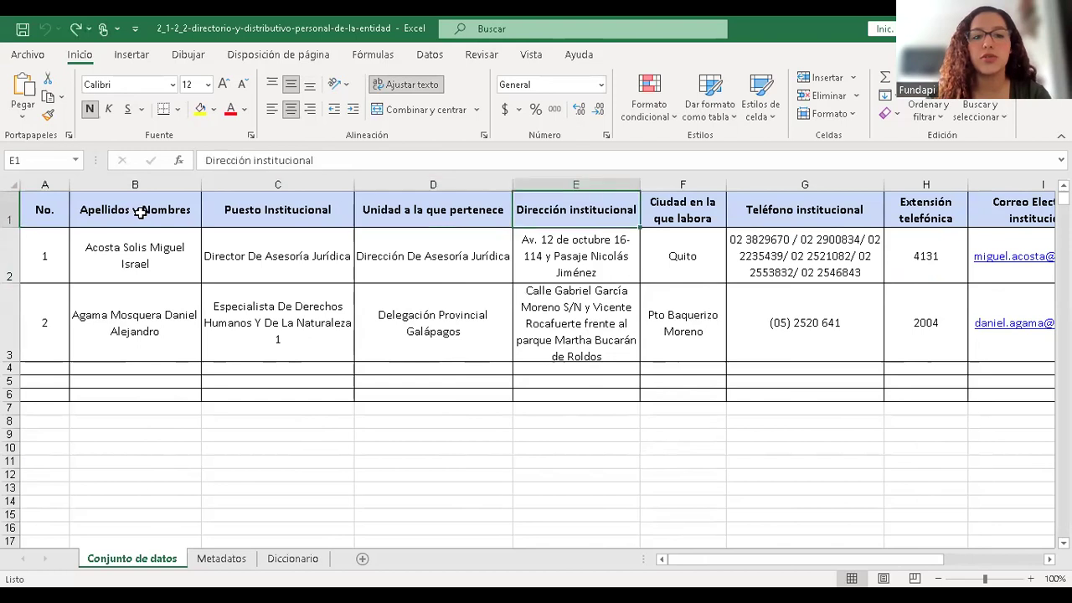
key("Right")
key("Right")
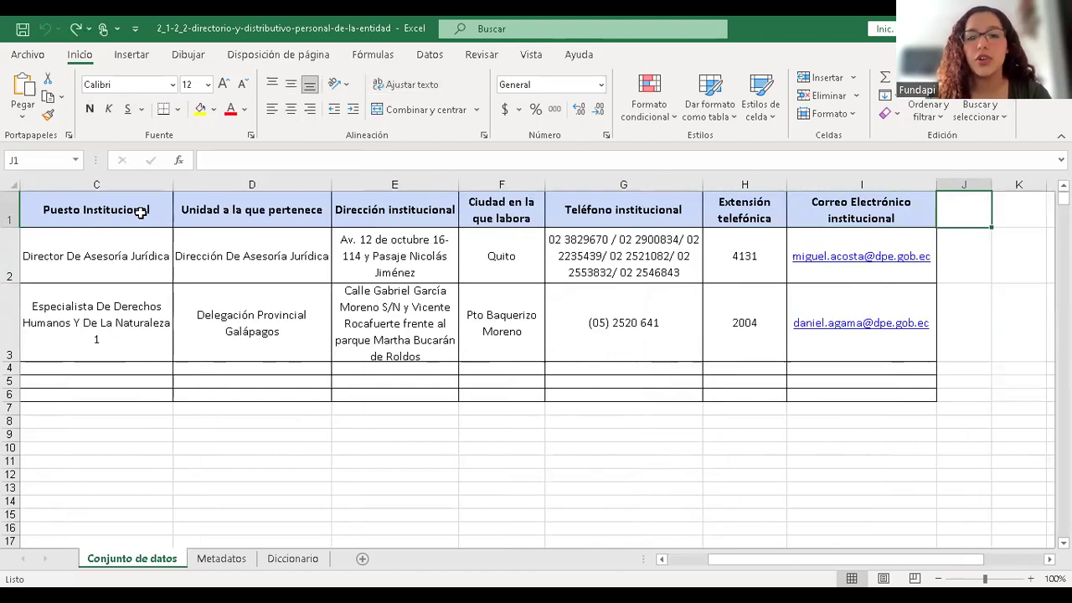
key("Left")
key("Left")
key("Left")
key("Left")
key("Right")
key("Right")
key("Right")
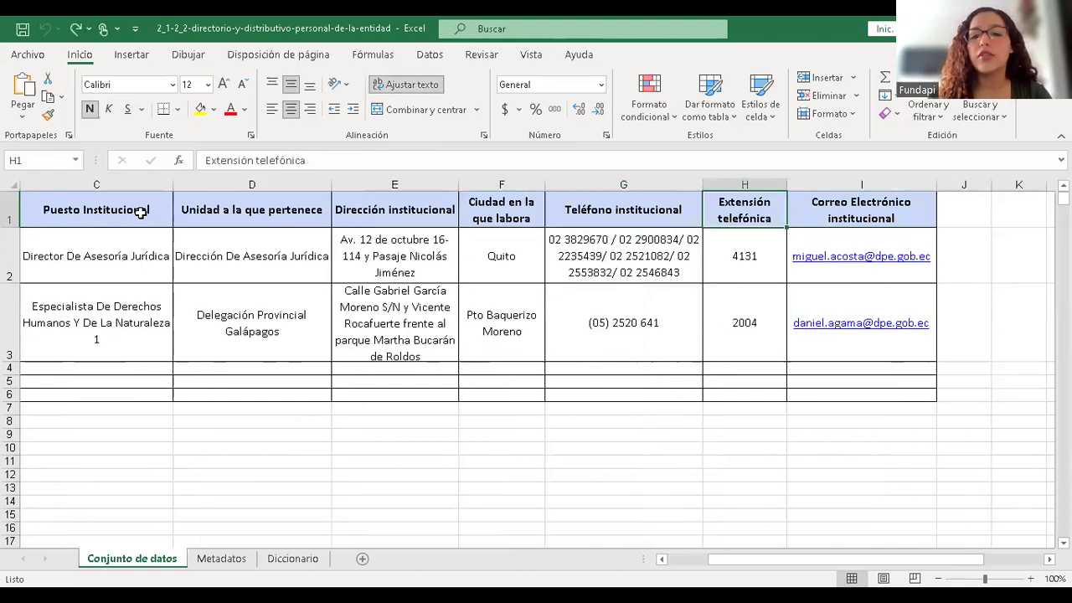
key("Down")
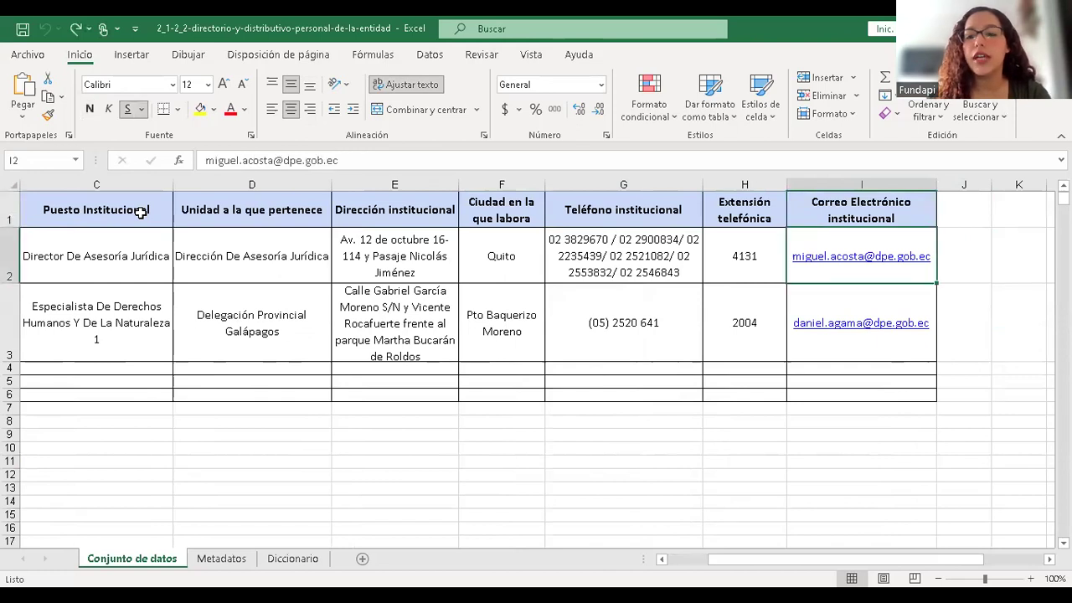
key("Left")
key("Left")
key("Left")
key("Left")
key("Left")
key("Left")
key("Left")
key("Left")
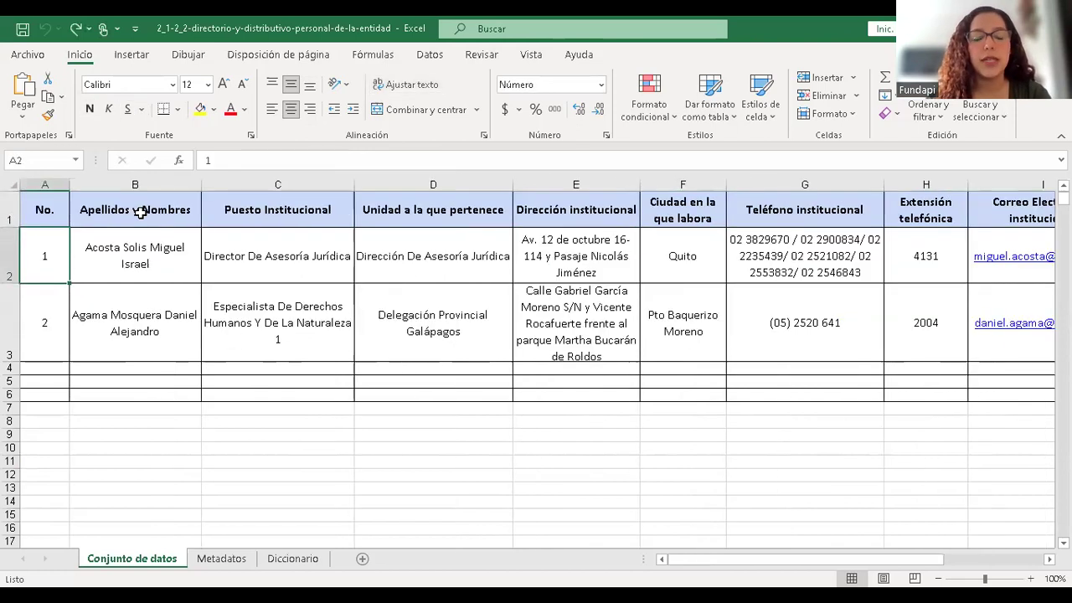
key("Down")
key("Down")
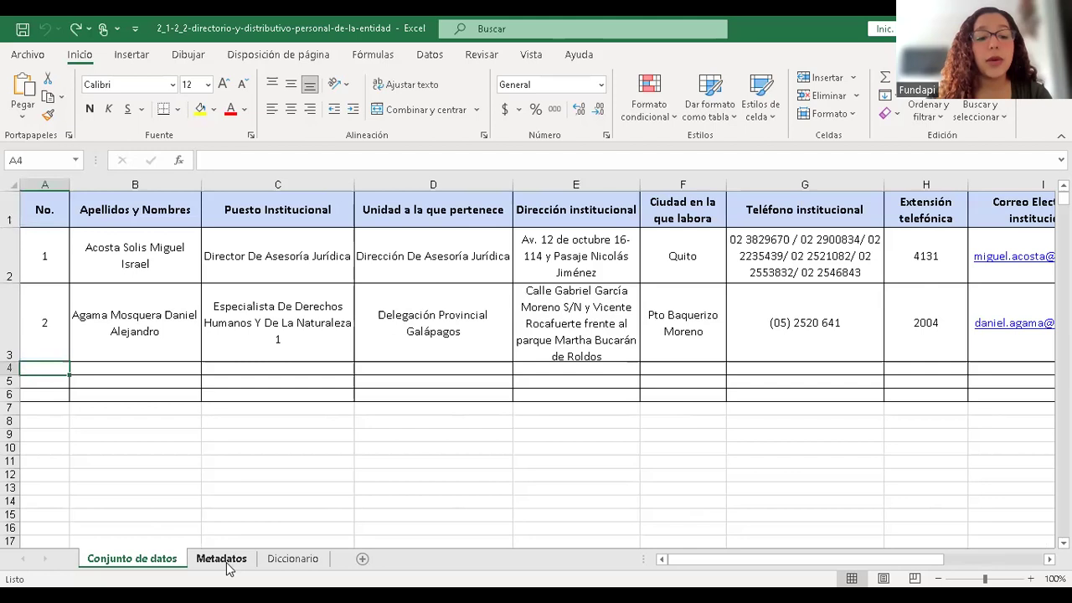
left_click(222, 558)
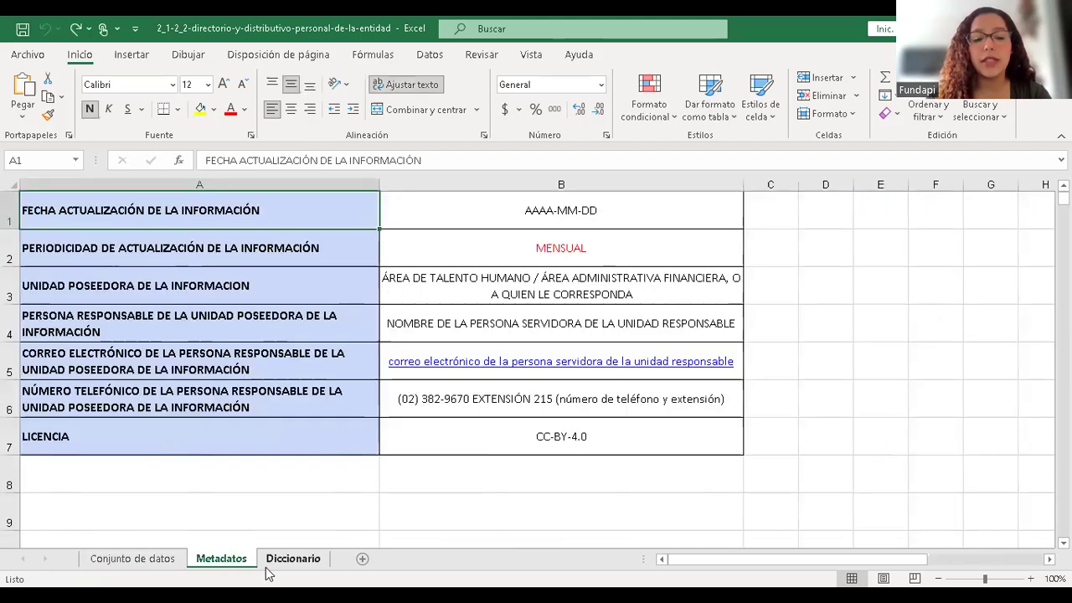
left_click(283, 561)
left_click(109, 567)
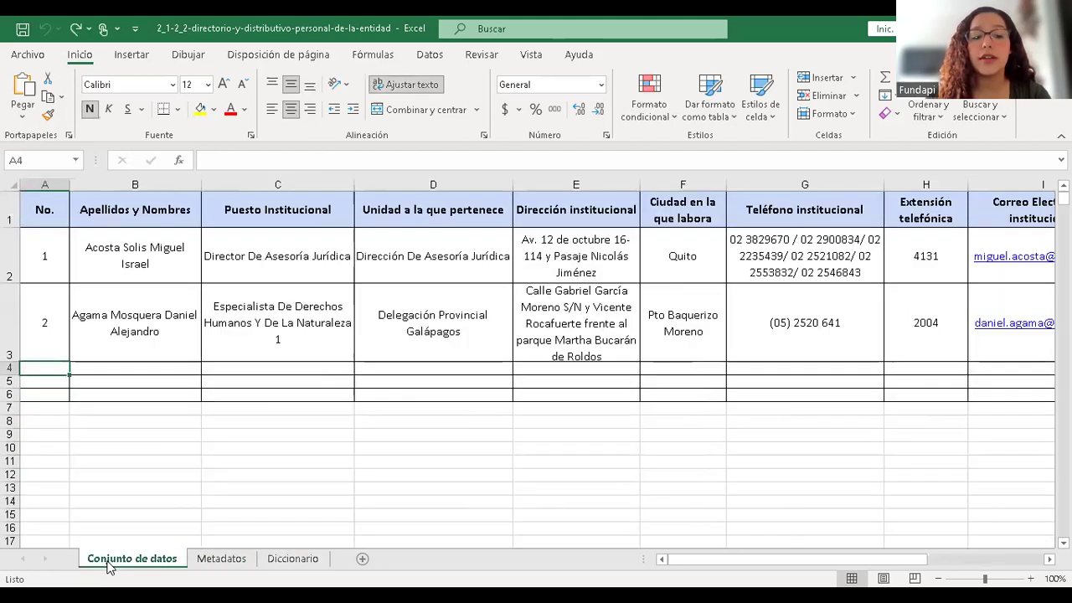
left_click(222, 558)
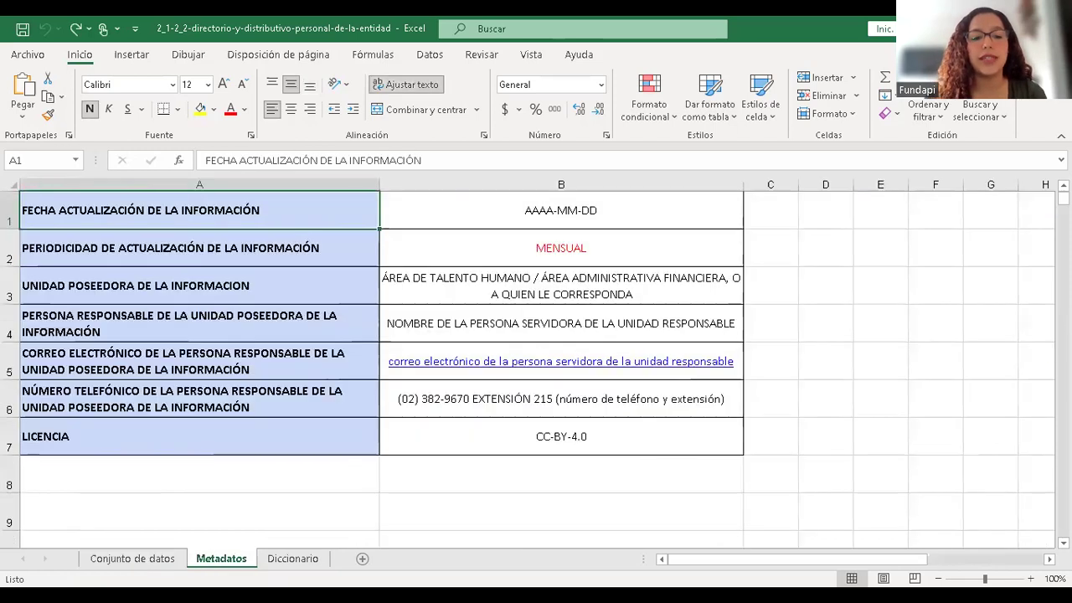
left_click(109, 566)
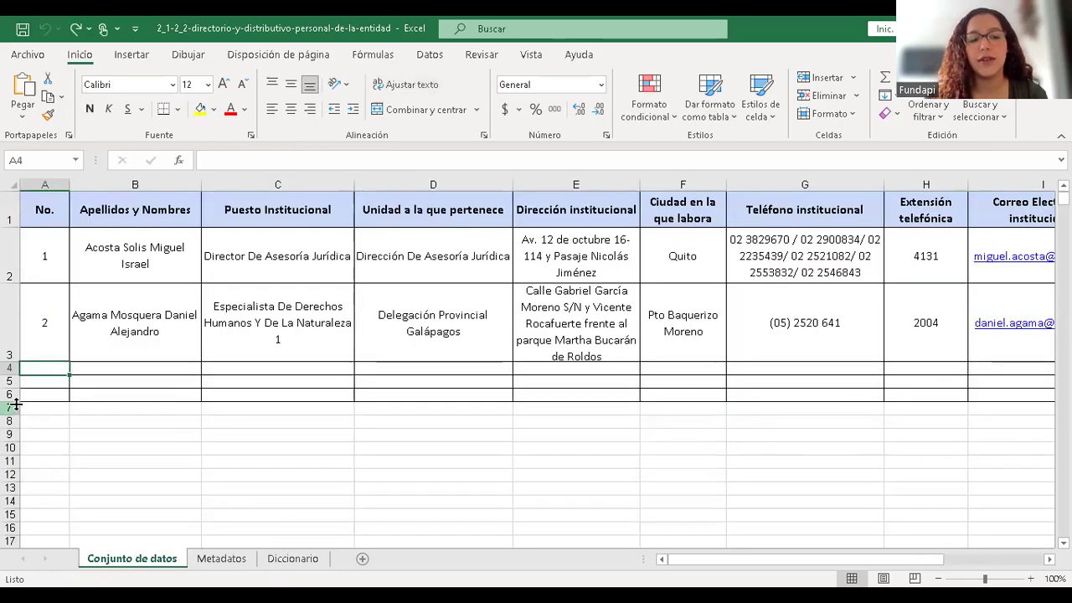
left_click(287, 567)
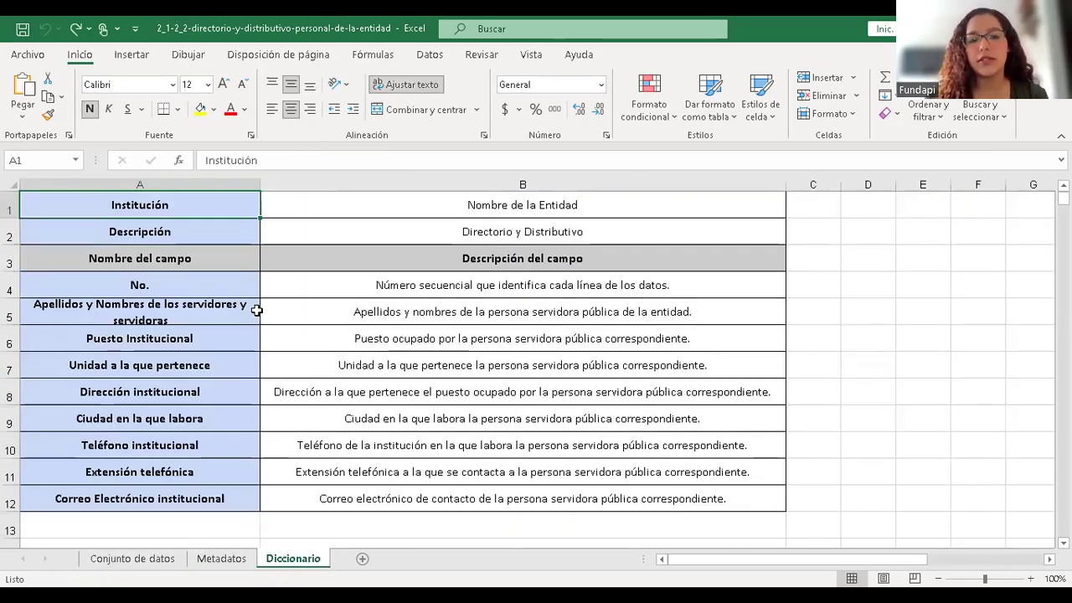
left_click(201, 285)
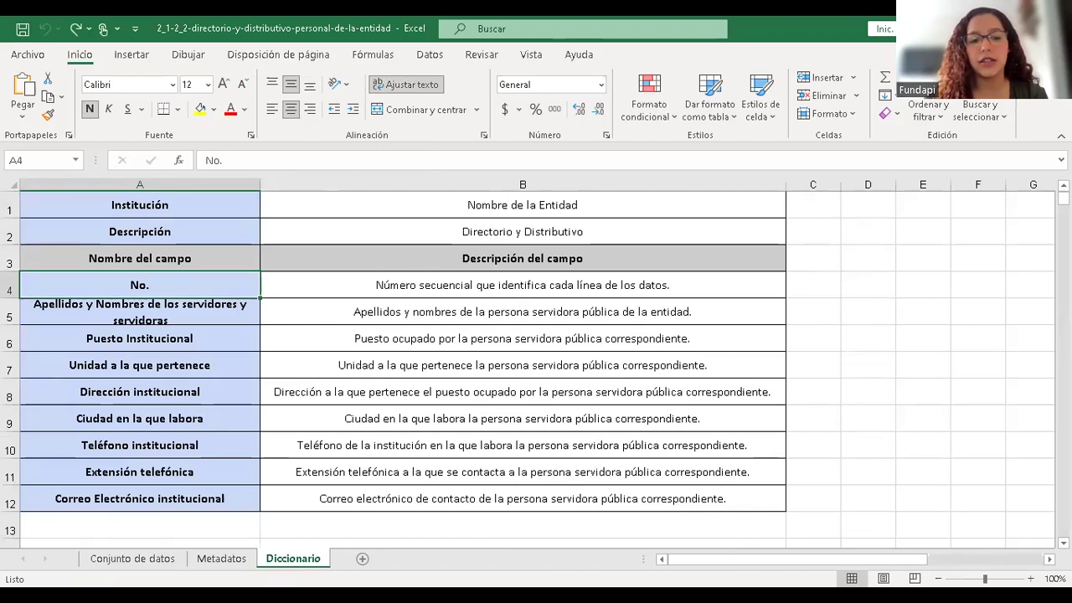
left_click(132, 562)
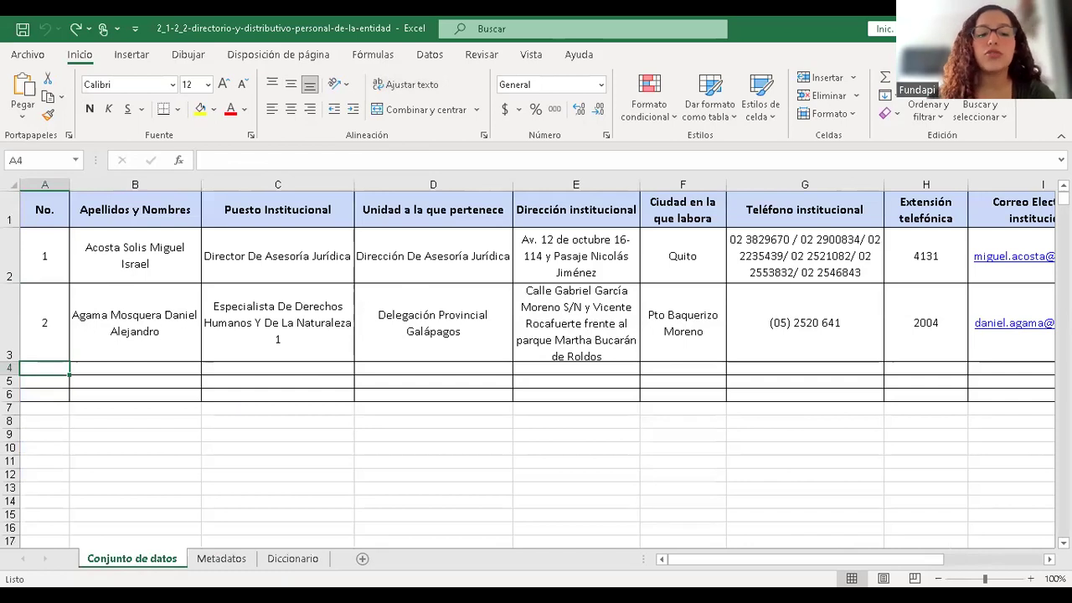
- Inspect the first sample record's name, position and number cells
left_click(123, 235)
left_click(260, 251)
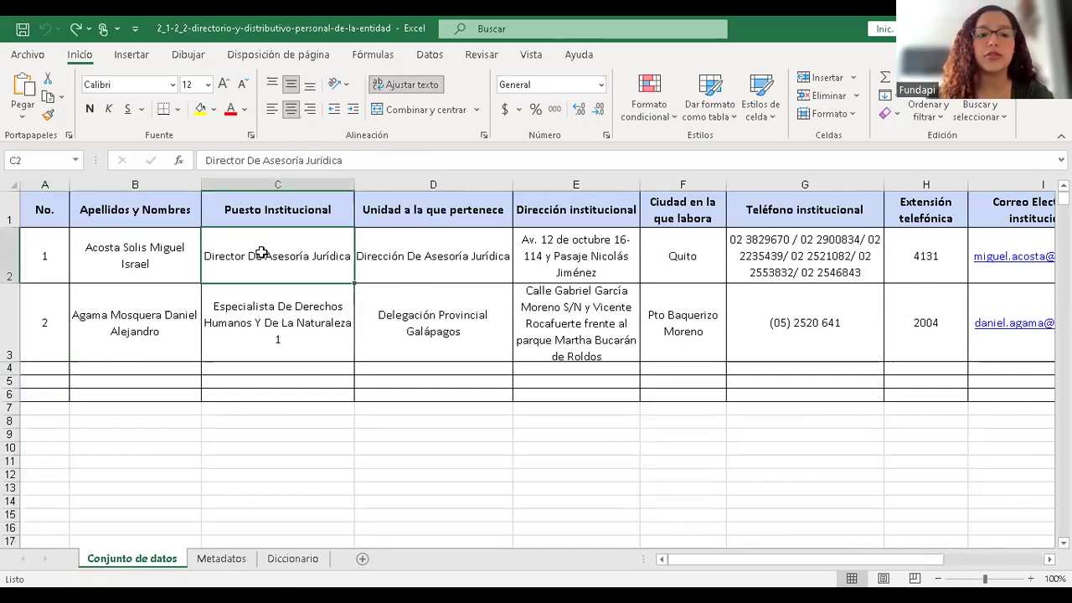
left_click(147, 258)
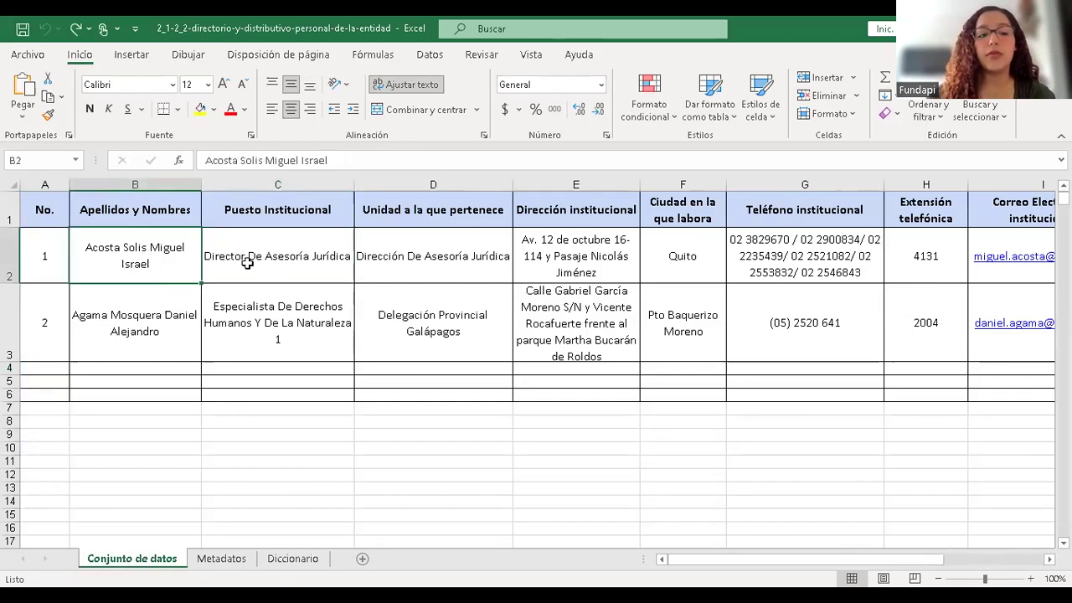
left_click(61, 256)
- Select both sample records across columns A to G, then return to cell A2
left_click_drag(63, 256, 1043, 292)
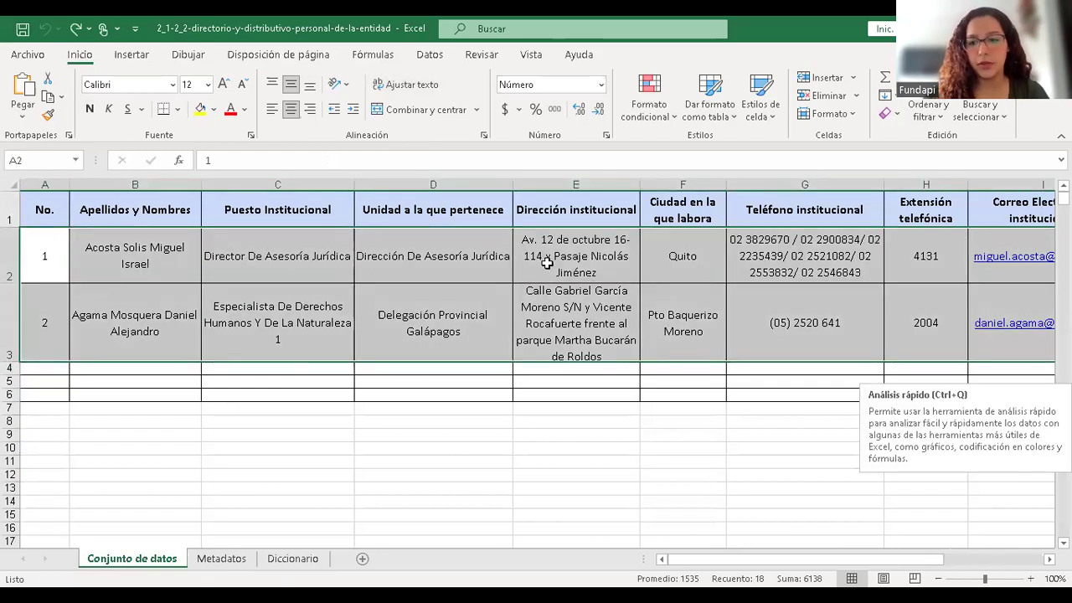
left_click(168, 265)
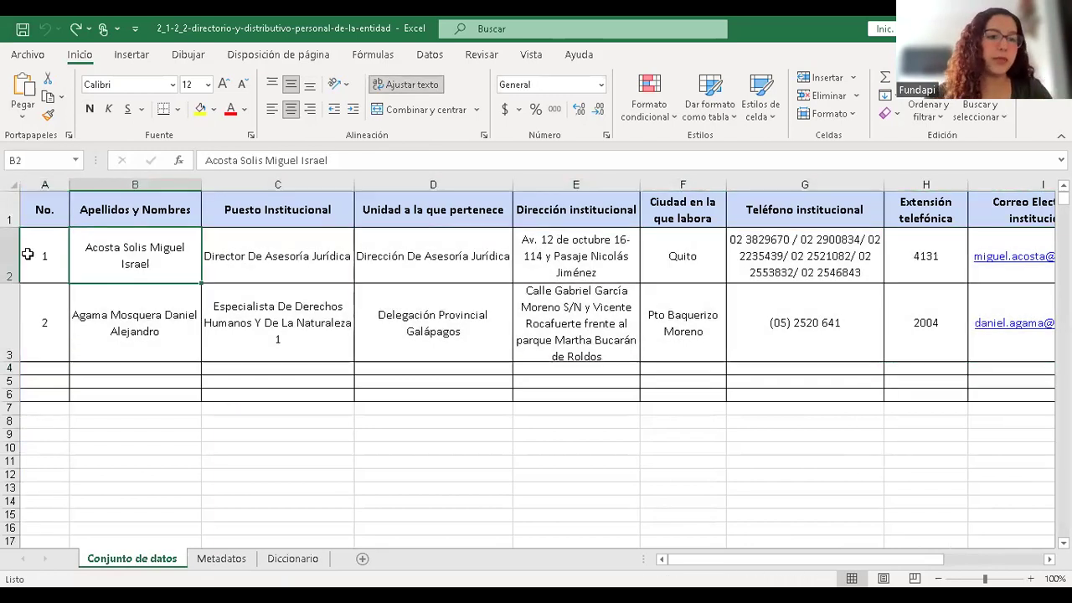
left_click(33, 256)
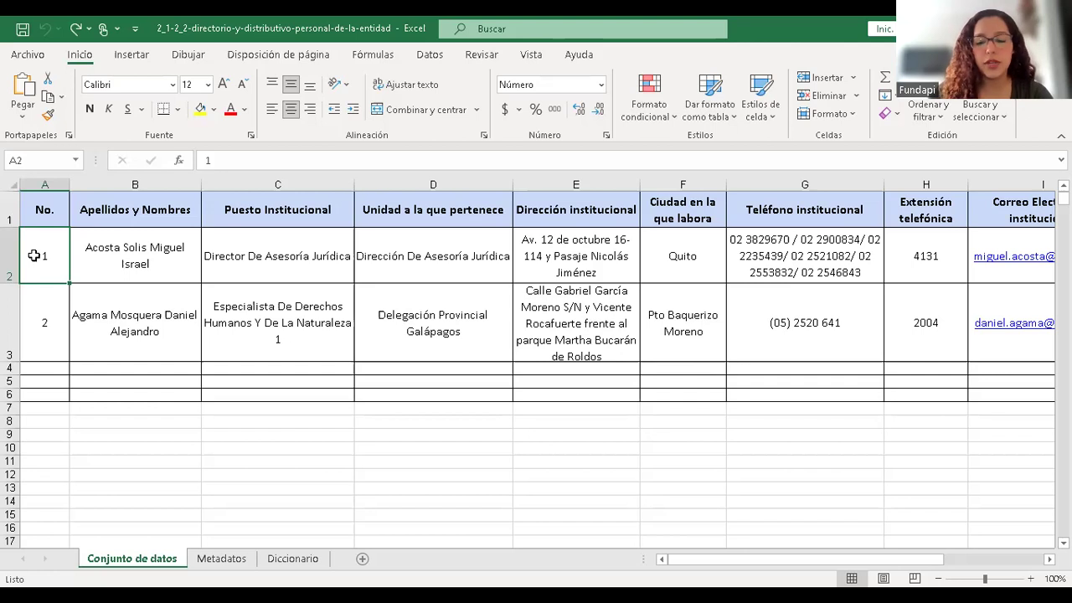
left_click_drag(33, 255, 827, 331)
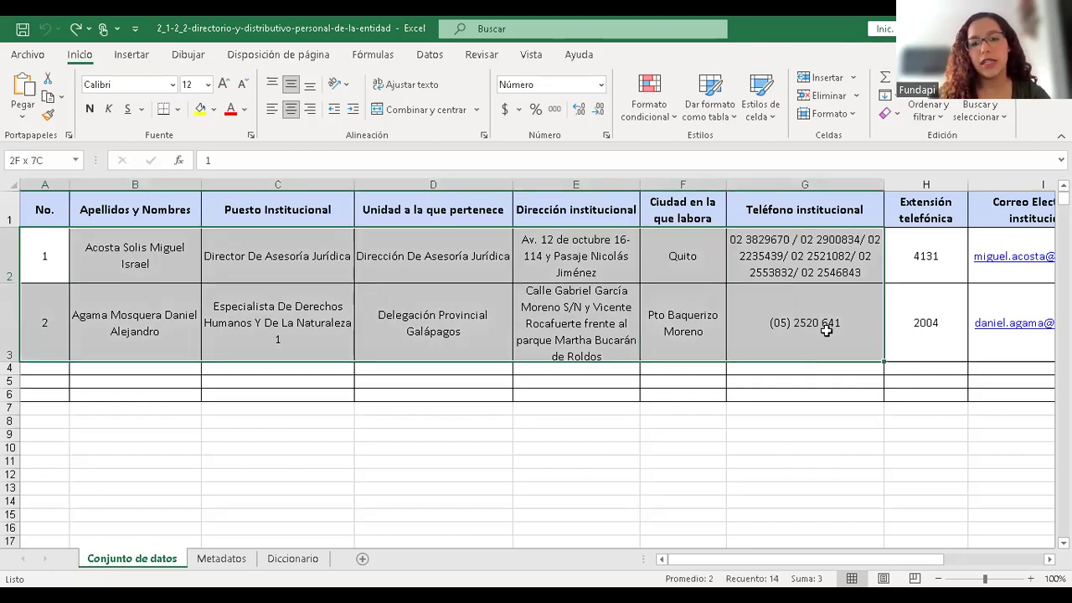
left_click(46, 262)
- Clear the first sample record's cells one by one across row 2
key("BackSpace")
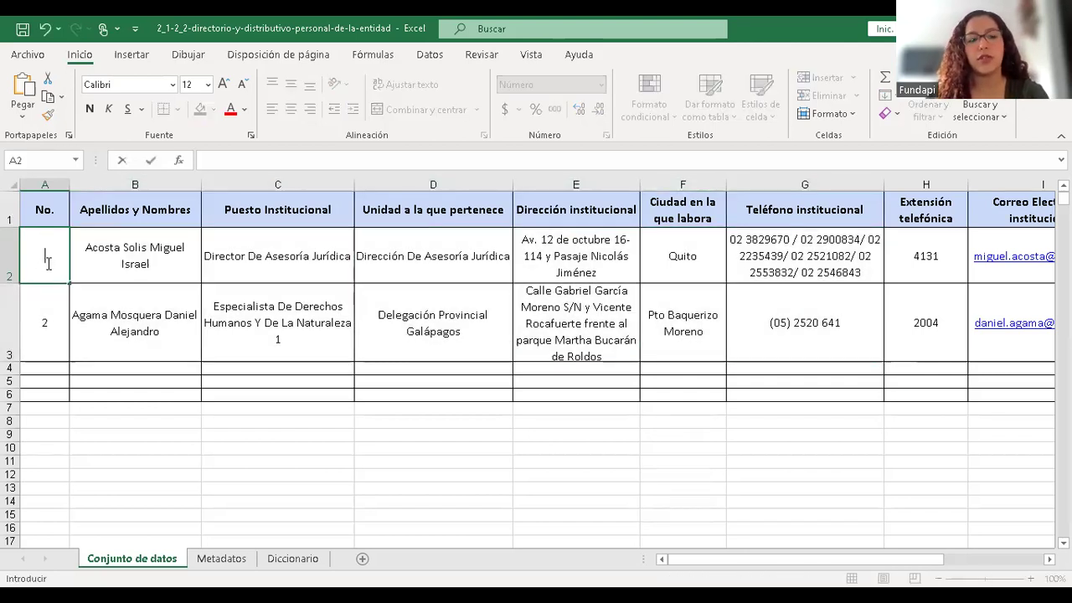
key("Tab")
key("BackSpace")
key("Tab")
key("BackSpace")
key("Tab")
key("BackSpace")
key("Tab")
key("BackSpace")
key("Tab")
key("BackSpace")
key("Tab")
key("BackSpace")
key("Tab")
key("BackSpace")
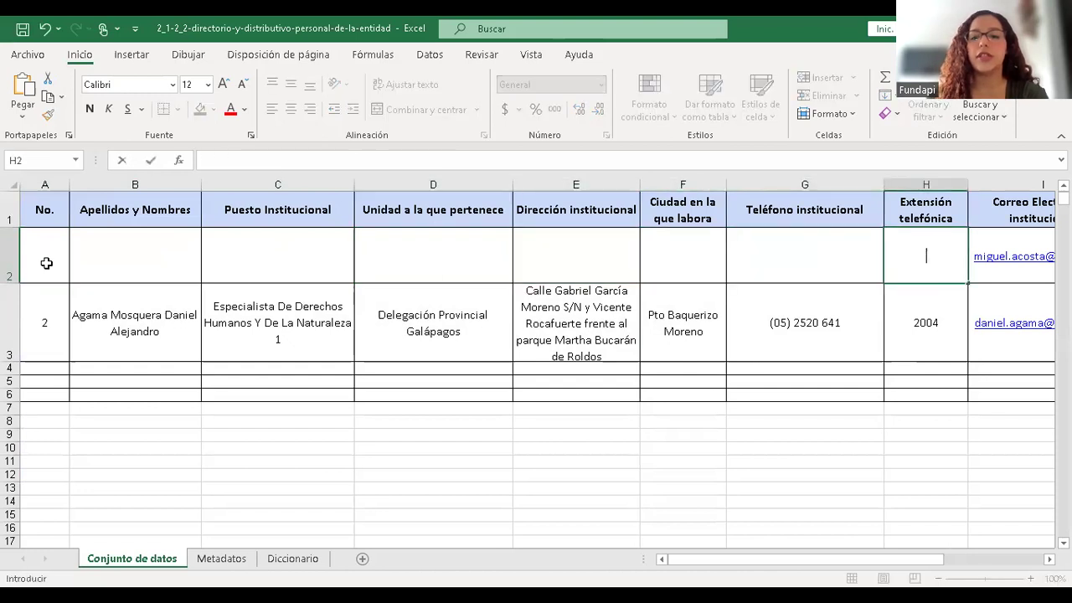
key("Tab")
key("BackSpace")
key("shift+Tab")
key("shift+Tab")
key("shift+Tab")
key("shift+Tab")
key("shift+Tab")
key("shift+Tab")
key("shift+Tab")
key("shift+Tab")
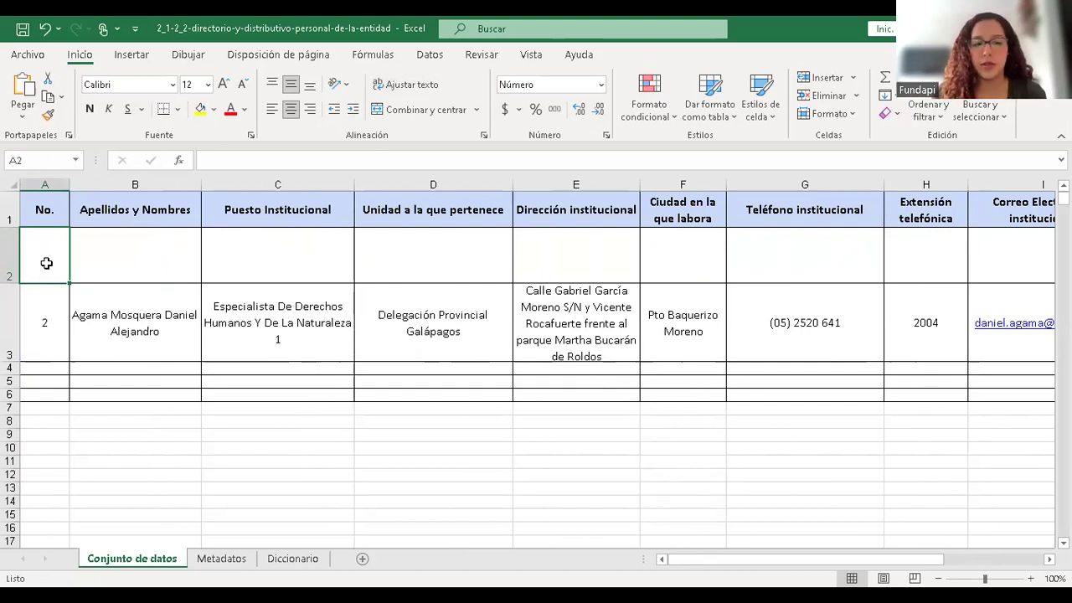
- Enter 1 as the row number and the employee's full name in B2
type("1")
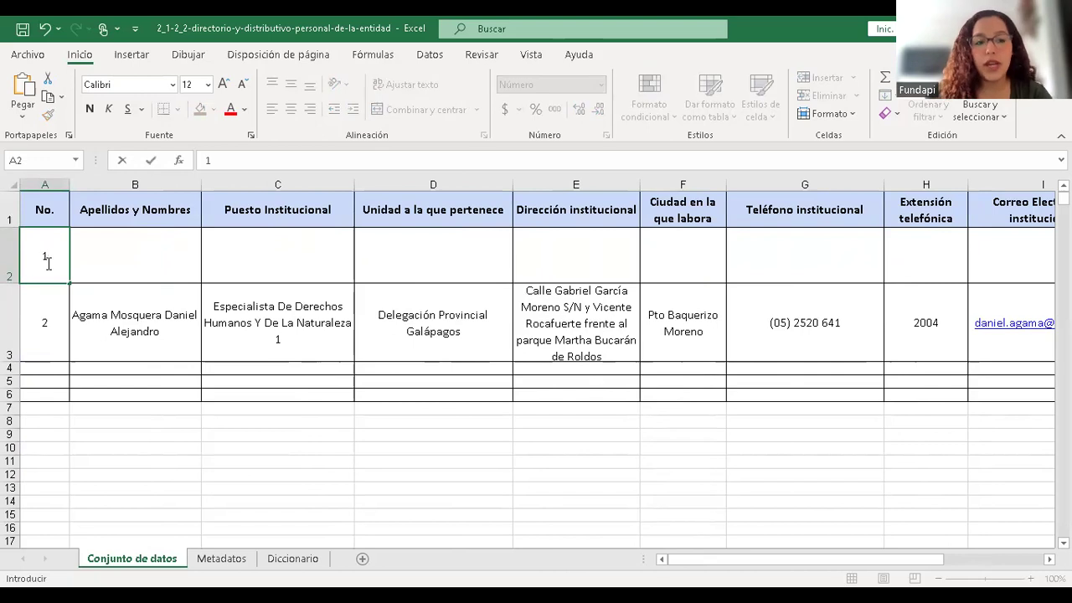
key("Tab")
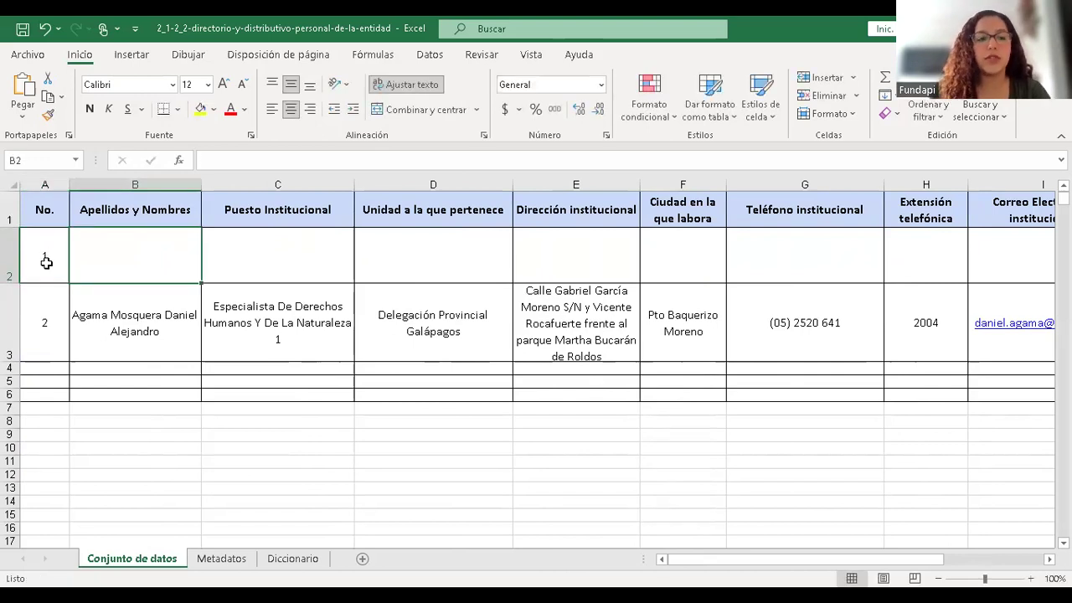
key("Right")
key("Left")
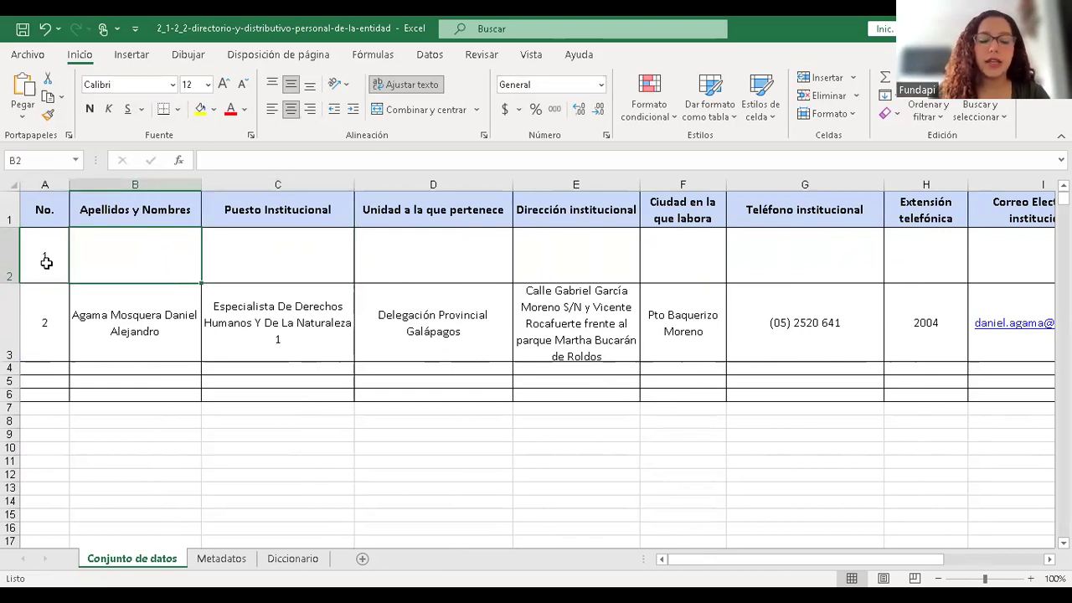
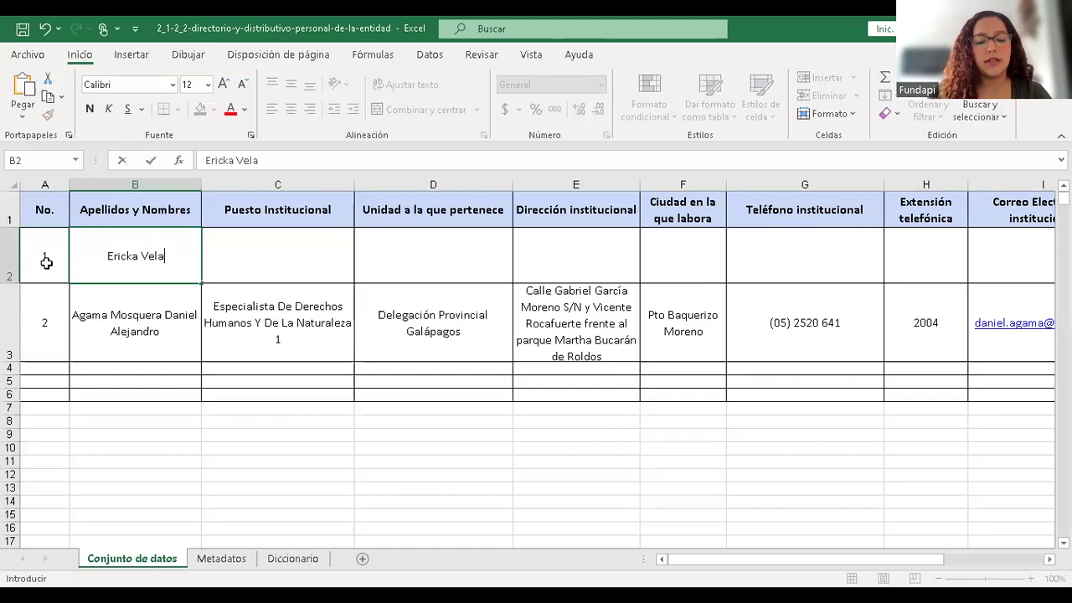
left_click(146, 306)
key("Down")
key("Down")
key("Down")
key("Down")
key("Down")
key("Down")
key("Down")
key("Down")
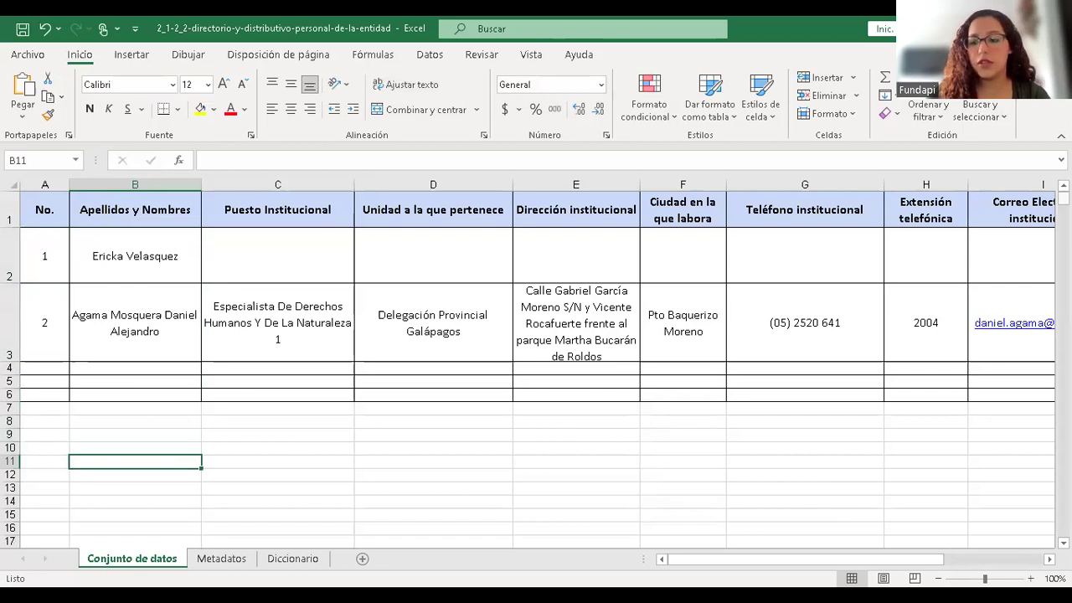
scroll(785, 501, "down", 1)
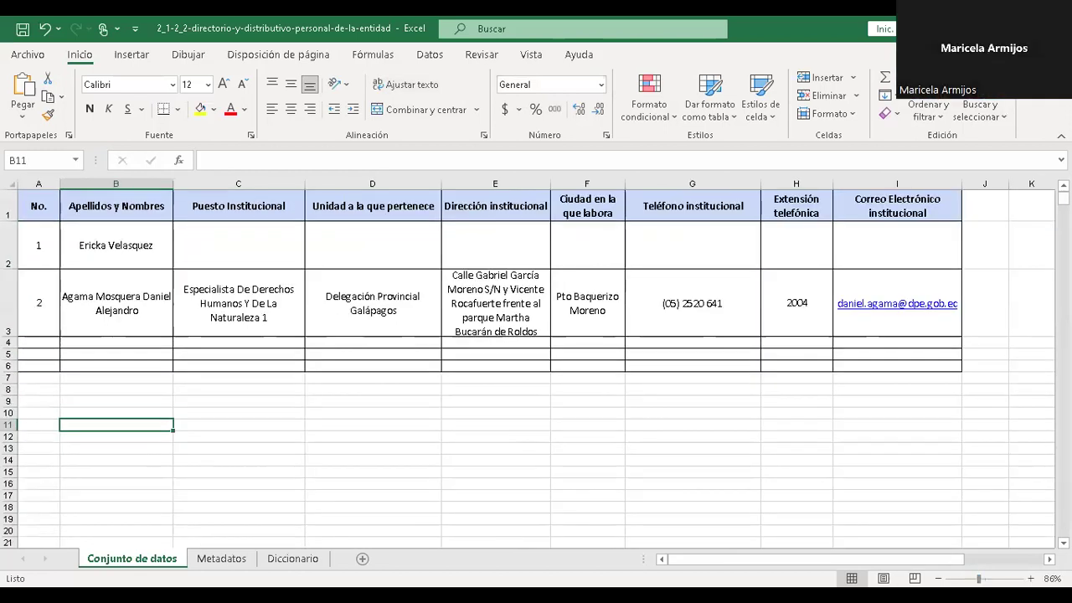
- Retype the employee's name surname-first and autocomplete the position and unit Delegación Provincial Galápagos
left_click(228, 242)
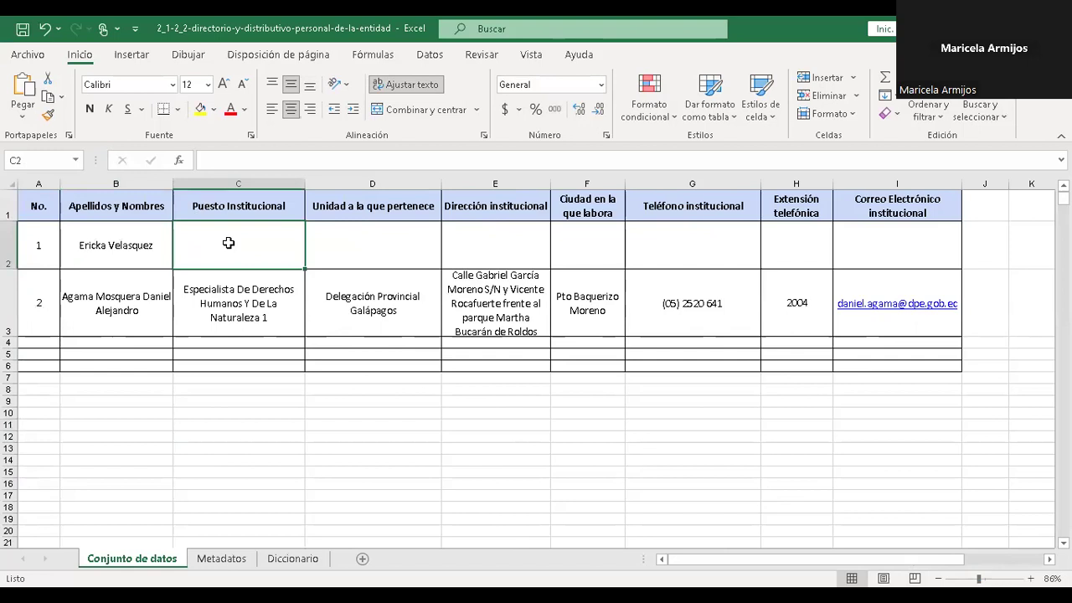
double_click(140, 240)
key("BackSpace")
key("BackSpace")
key("BackSpace")
key("BackSpace")
key("BackSpace")
key("BackSpace")
key("BackSpace")
key("BackSpace")
key("BackSpace")
key("BackSpace")
key("BackSpace")
key("BackSpace")
key("BackSpace")
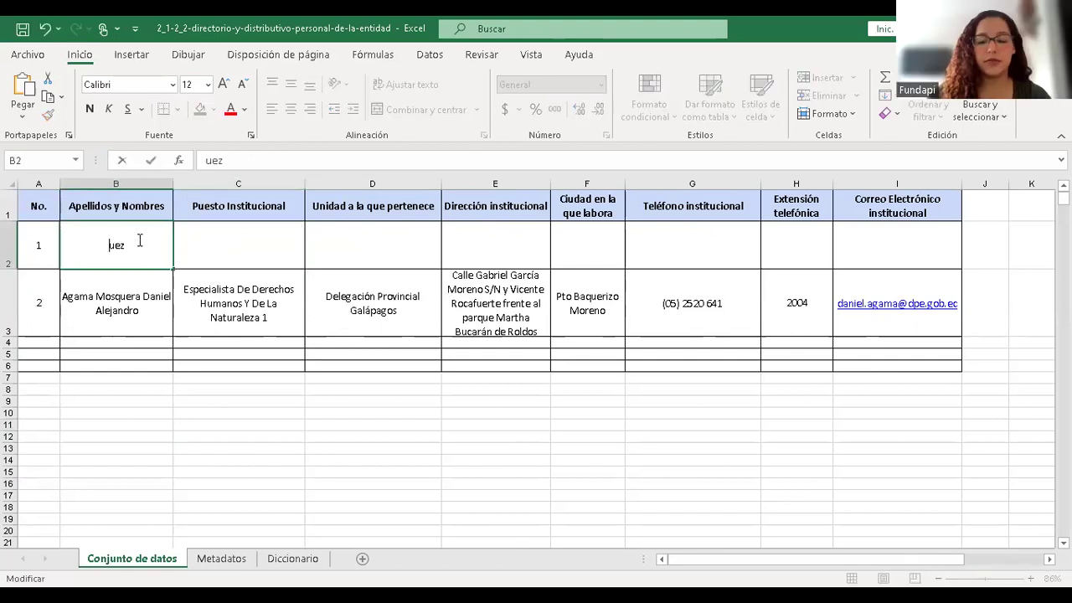
key("Delete")
key("Delete")
key("Delete")
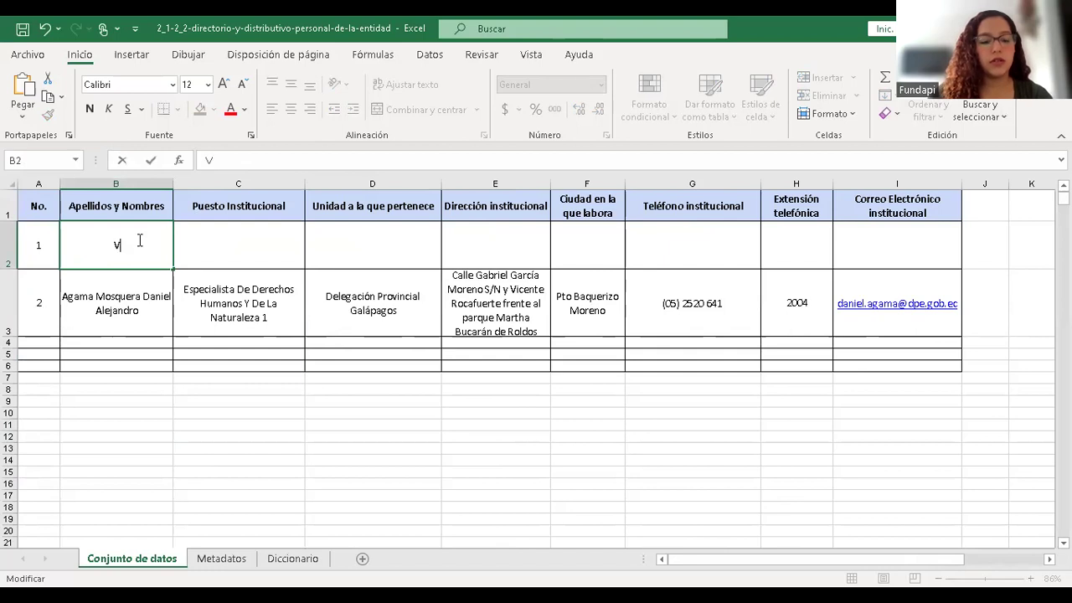
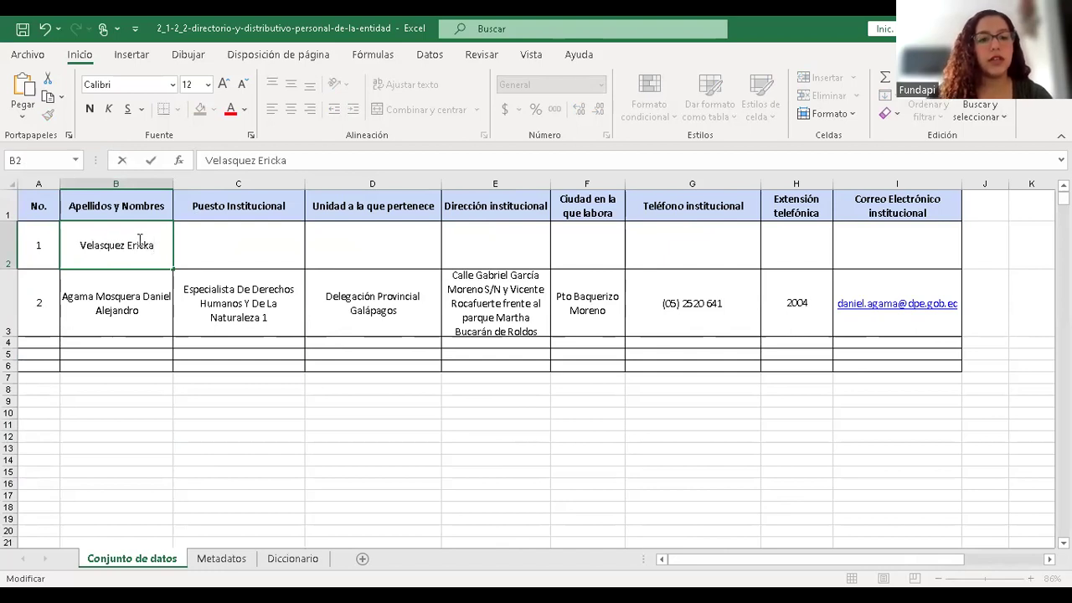
left_click(243, 247)
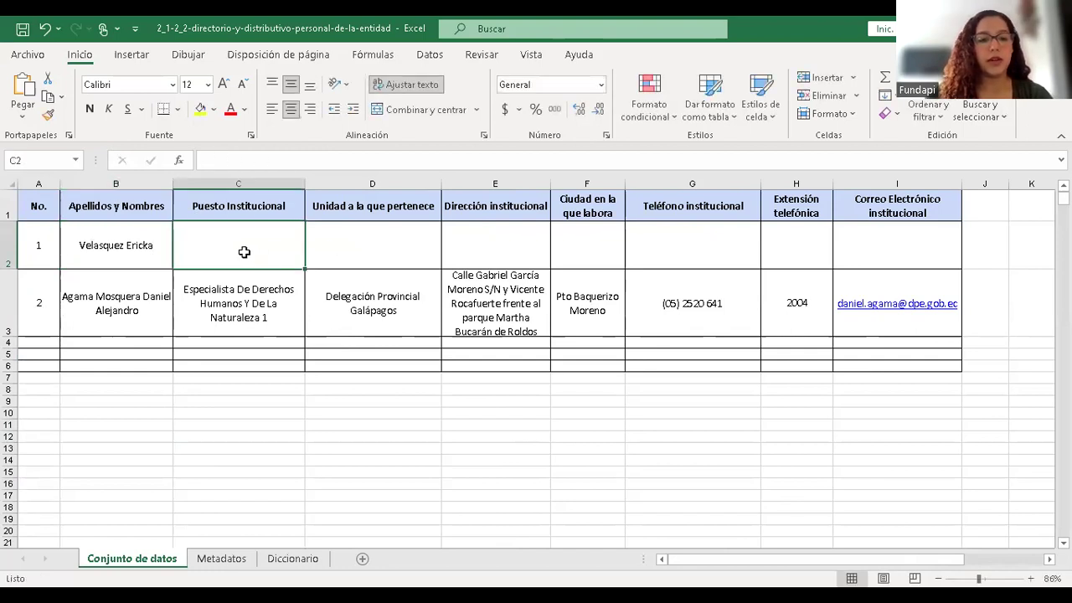
double_click(217, 242)
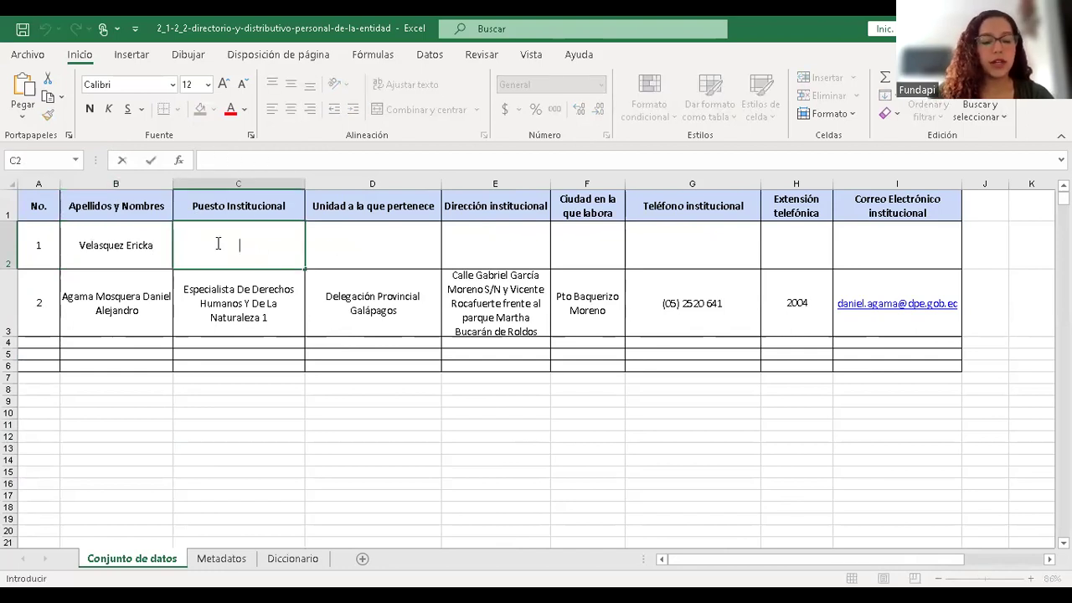
type("E")
key("Tab")
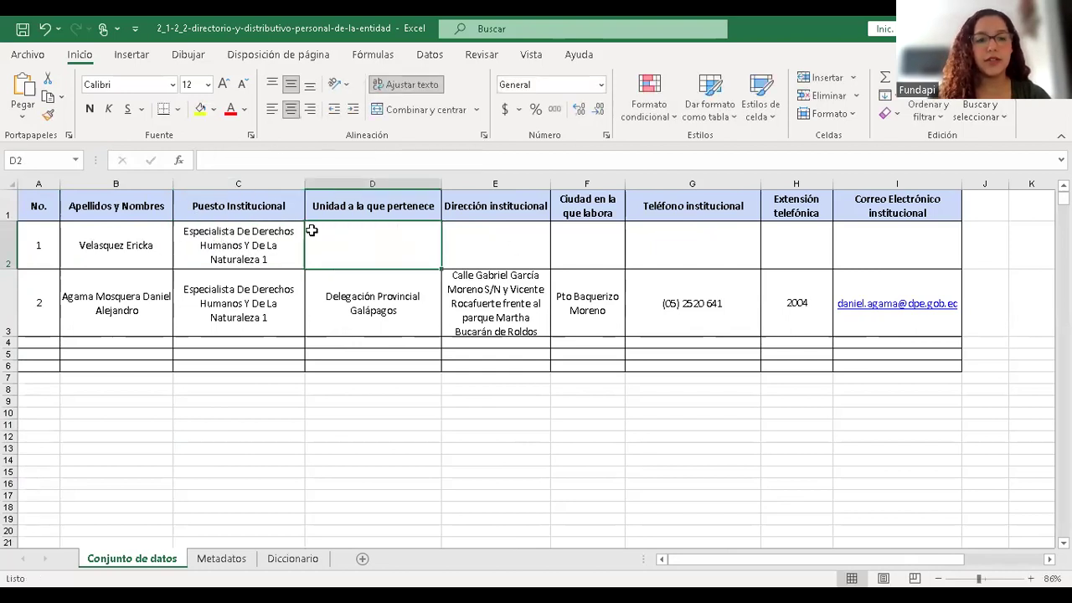
double_click(367, 236)
type("Delegación Provincial Galápagos")
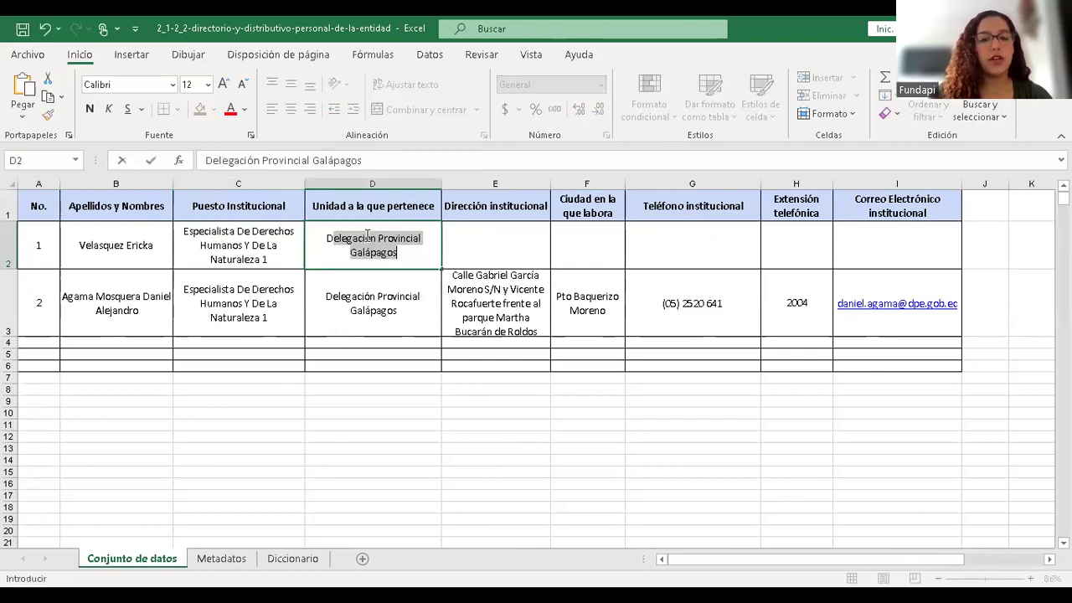
key("Tab")
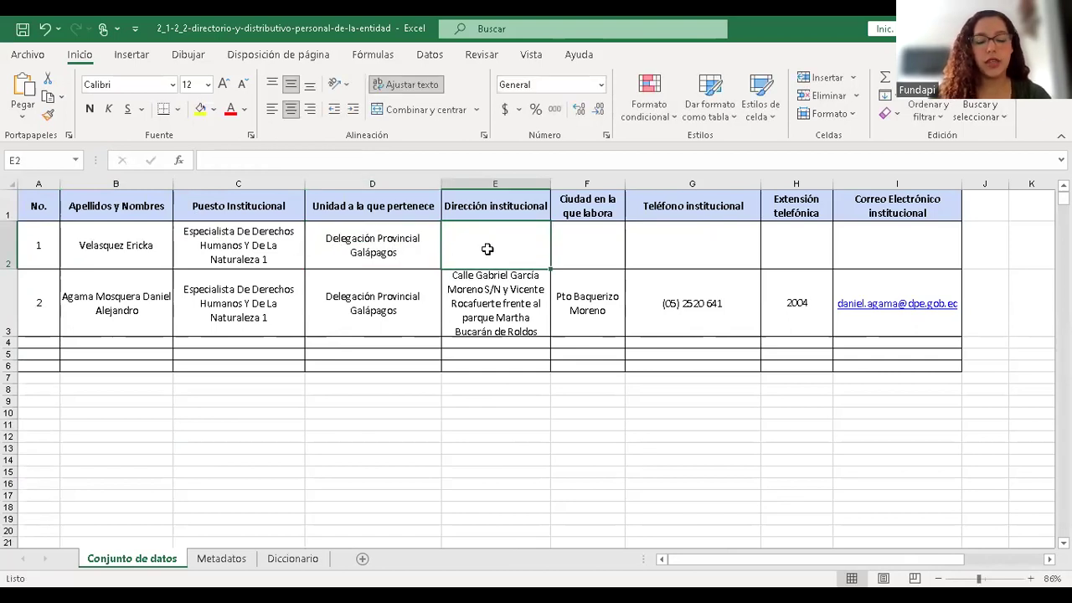
- Enter the address, city Guayaquil, the phone number, extension 3001 and the institutional e-mail
type("AV")
key("BackSpace")
type("v. amazonas ")
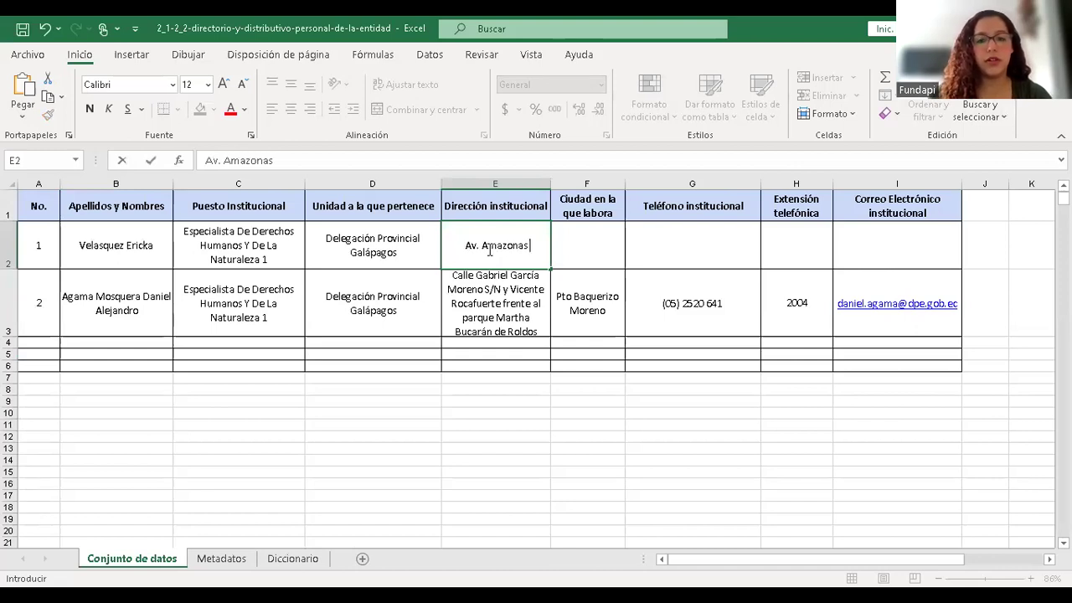
type("y vicente")
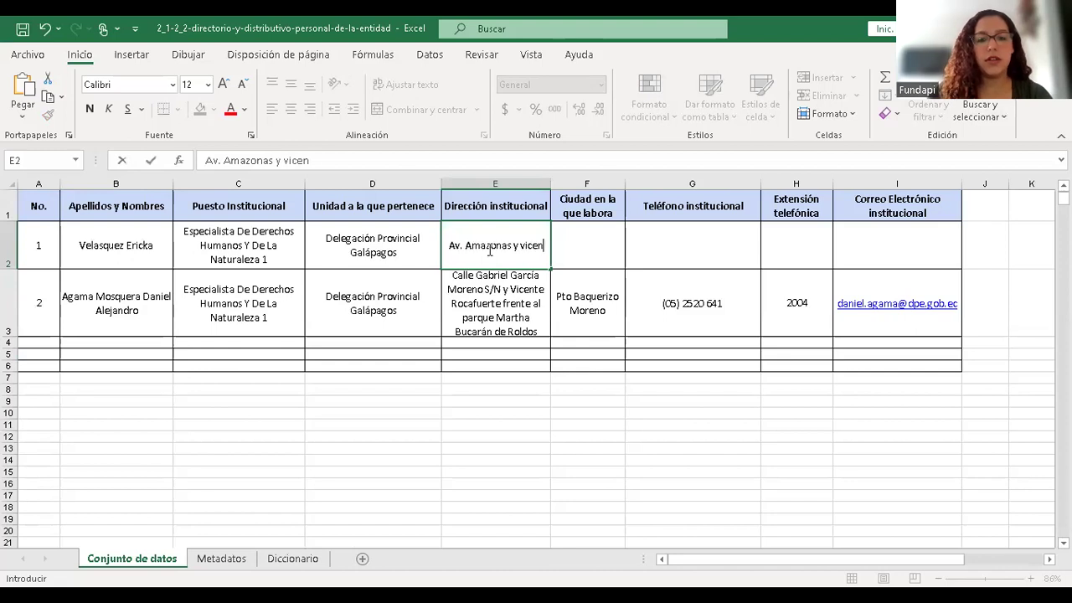
left_click(597, 243)
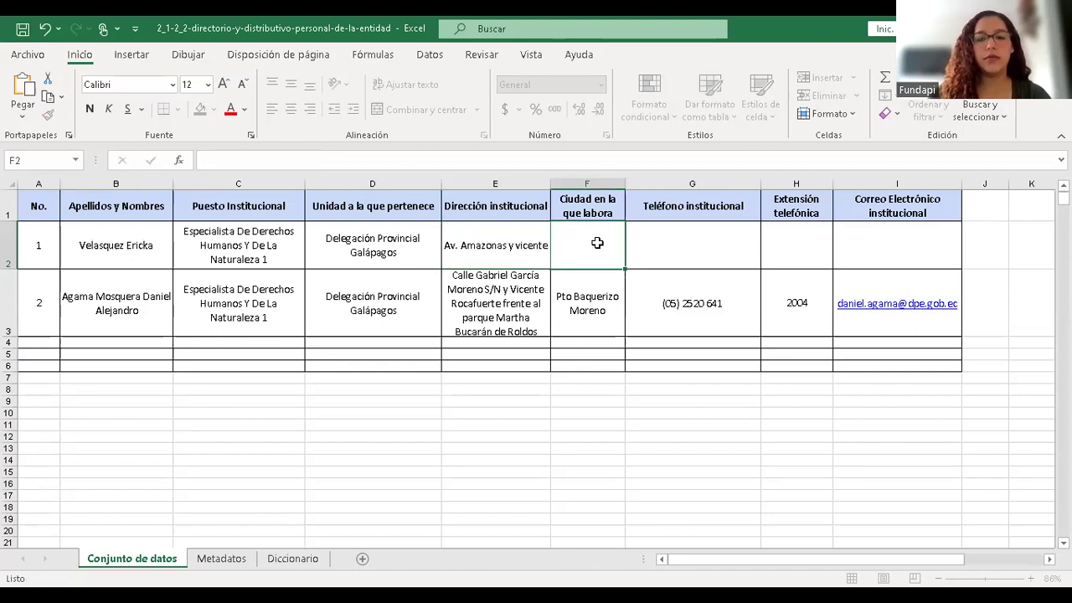
type("Guayaqui")
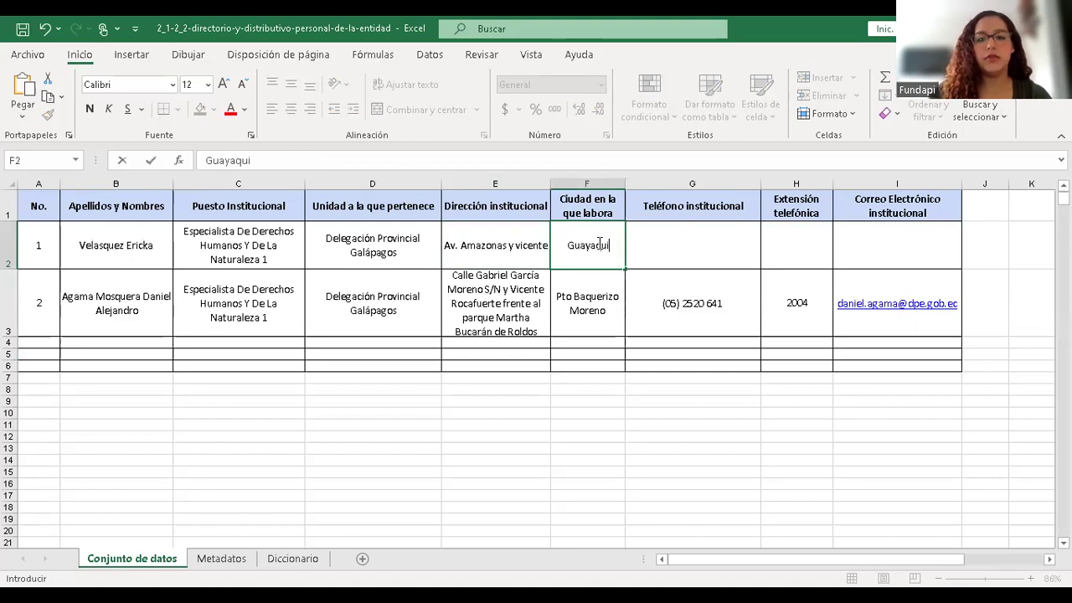
type("l")
left_click(660, 244)
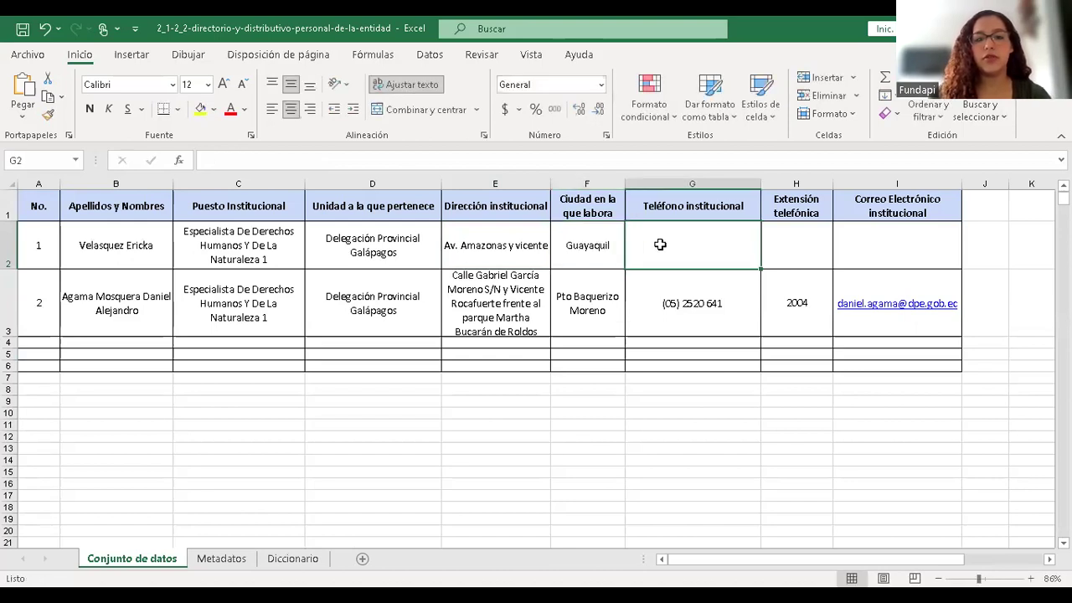
type("2031")
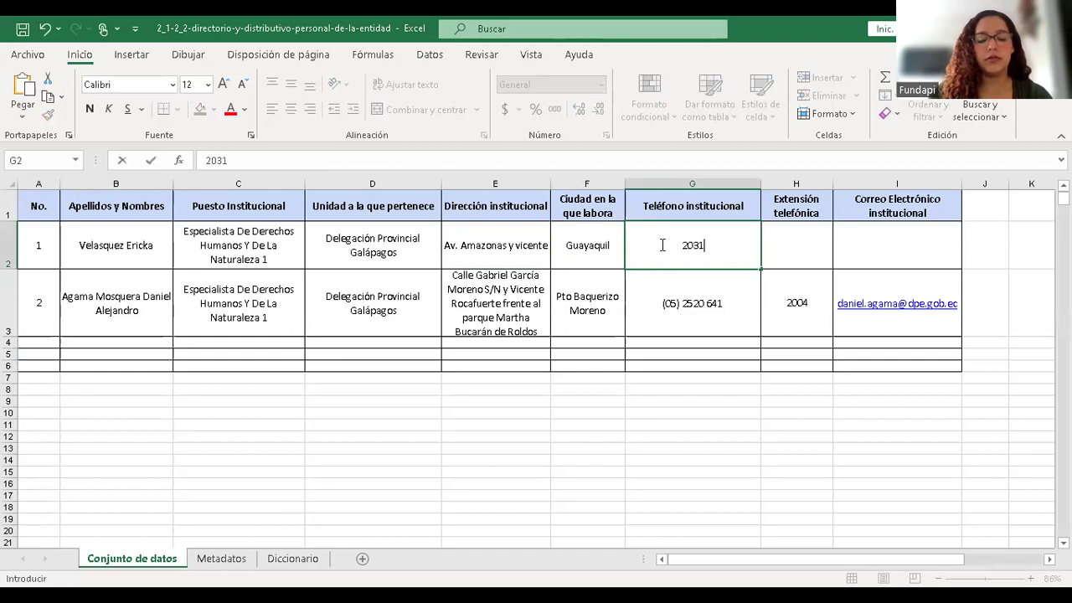
type("8334")
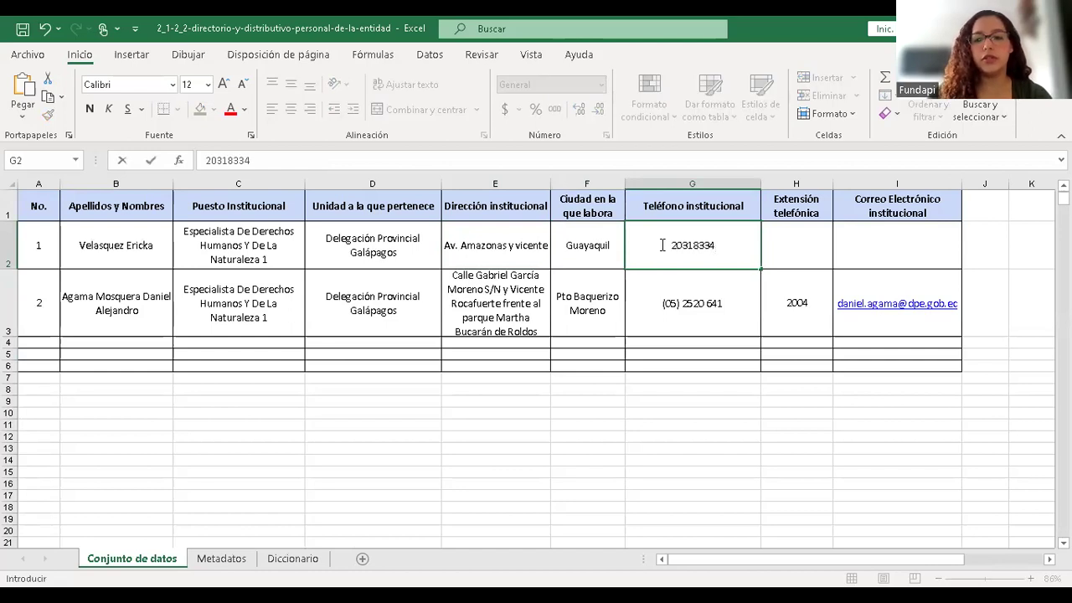
left_click(812, 263)
type("3001")
left_click(877, 247)
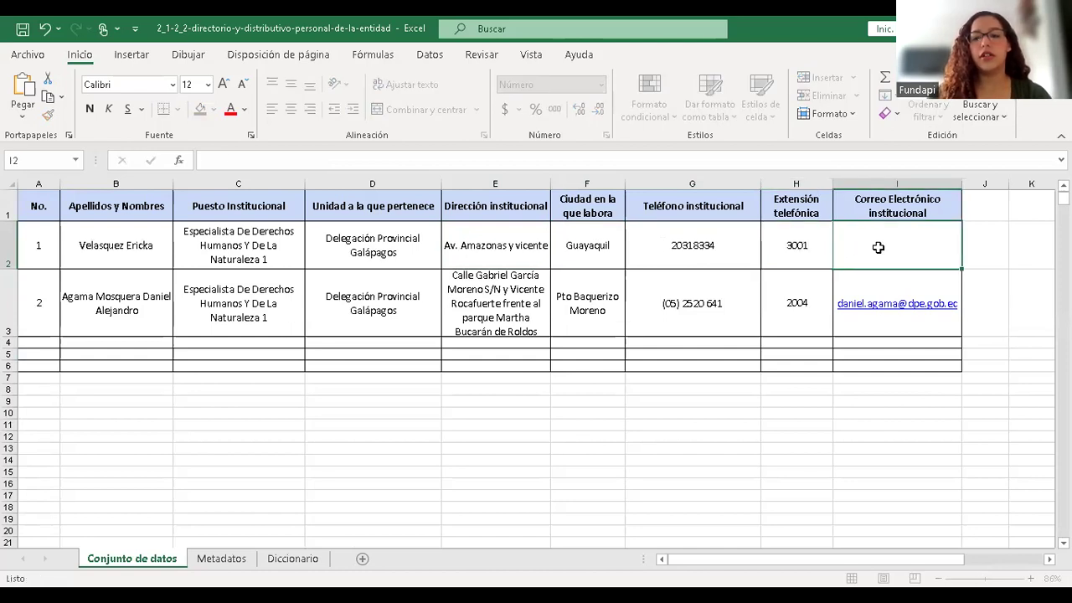
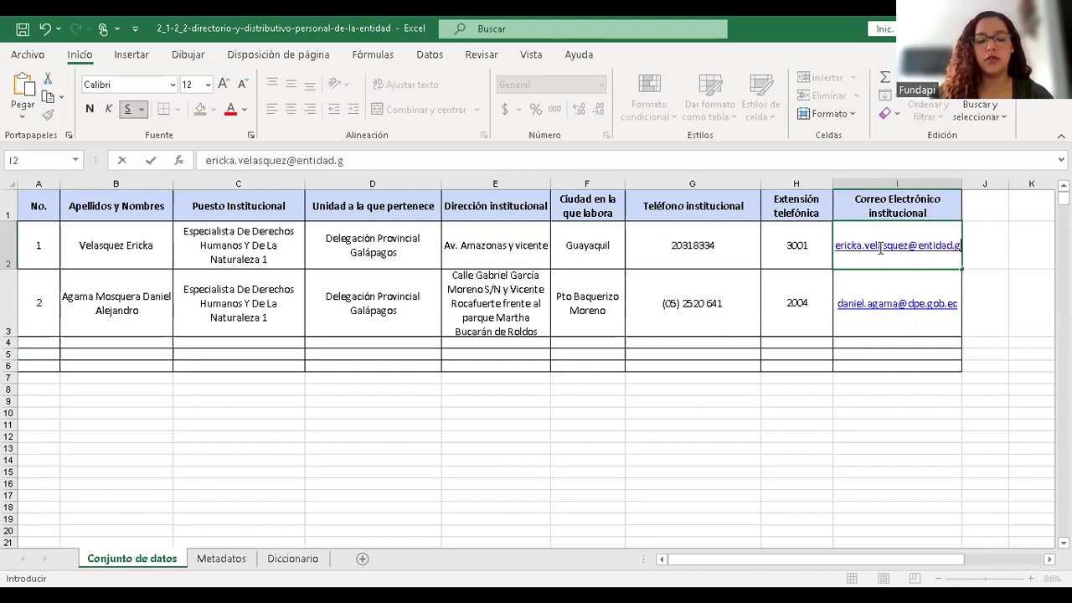
left_click(687, 303)
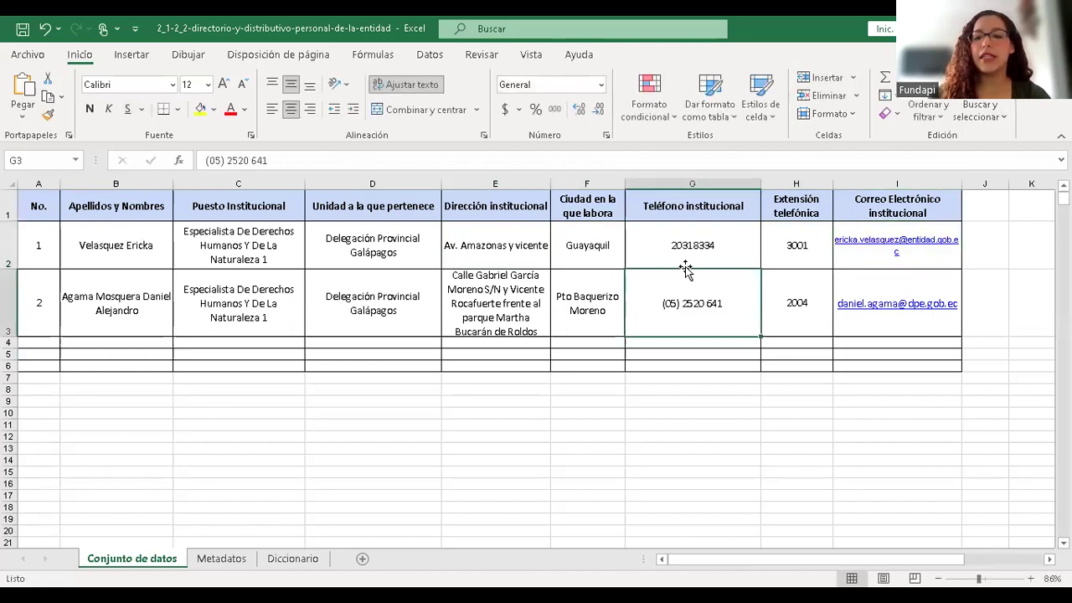
- Number the second record 2 and replace its name with another employee's full name
left_click(50, 289)
key("BackSpace")
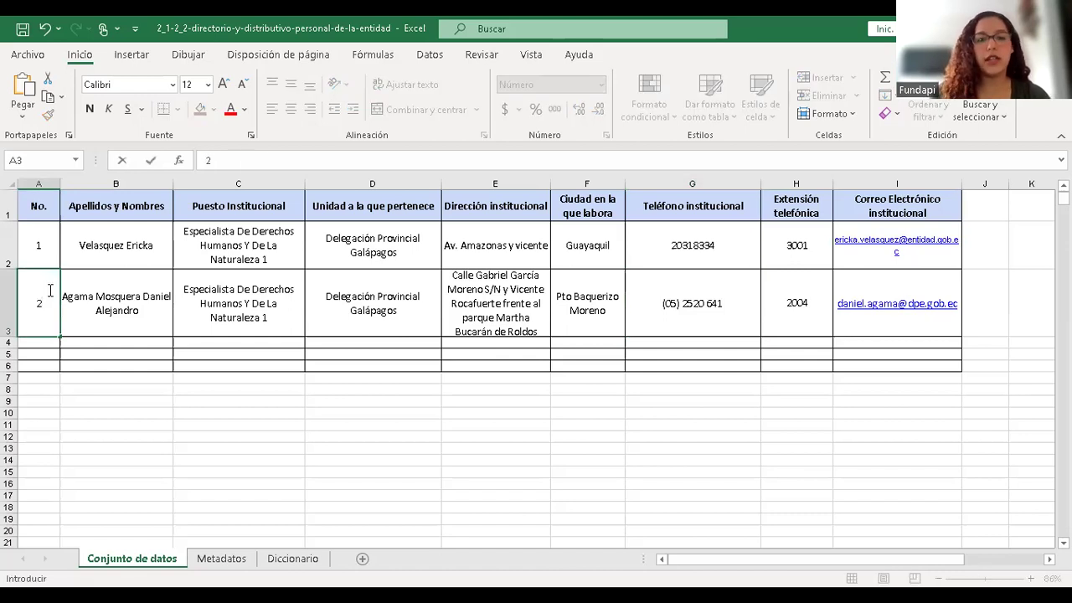
type("2")
key("Tab")
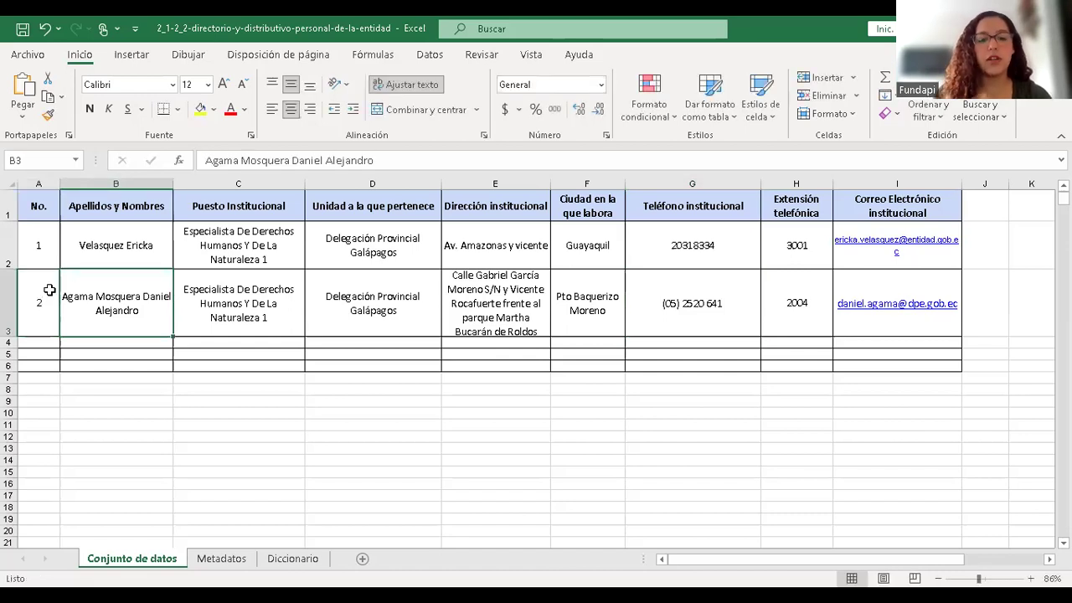
key("BackSpace")
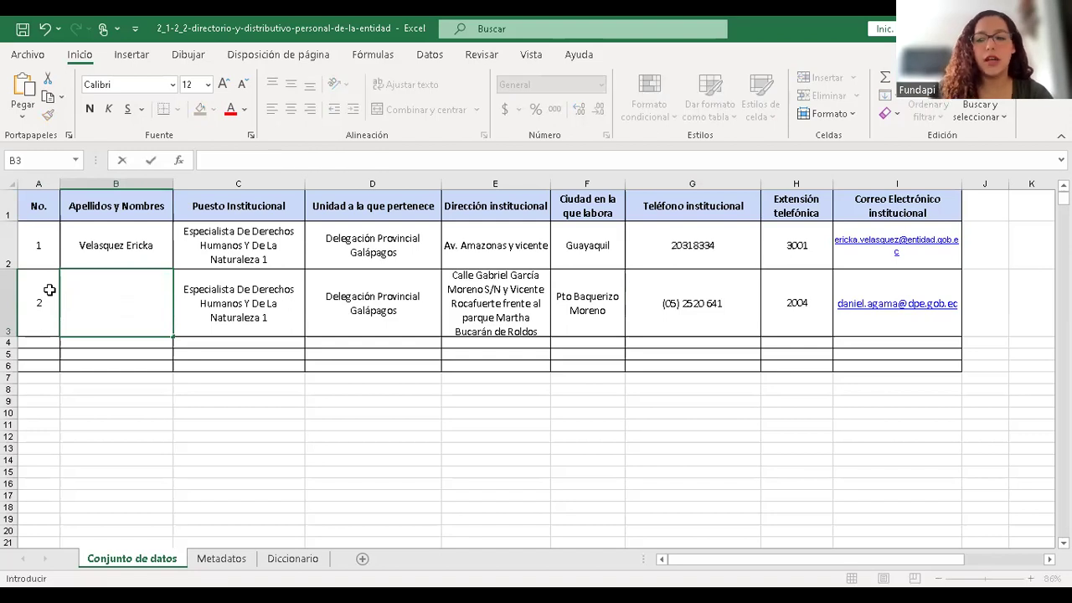
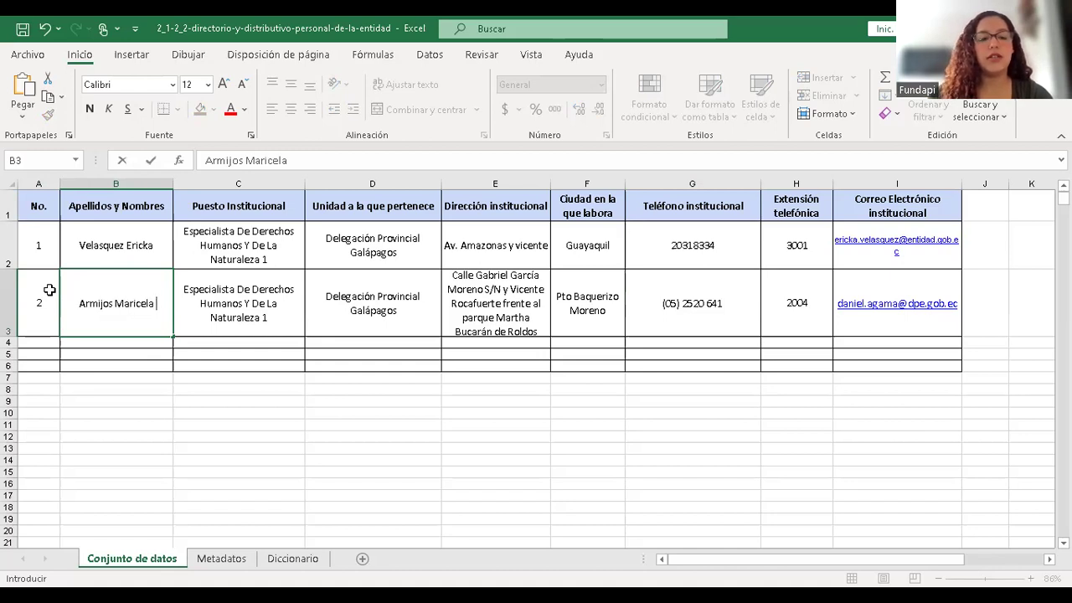
left_click(239, 302)
- Fill the second record's position and unit with XXXXX, address with CCCCC and city BDHS
key("BackSpace")
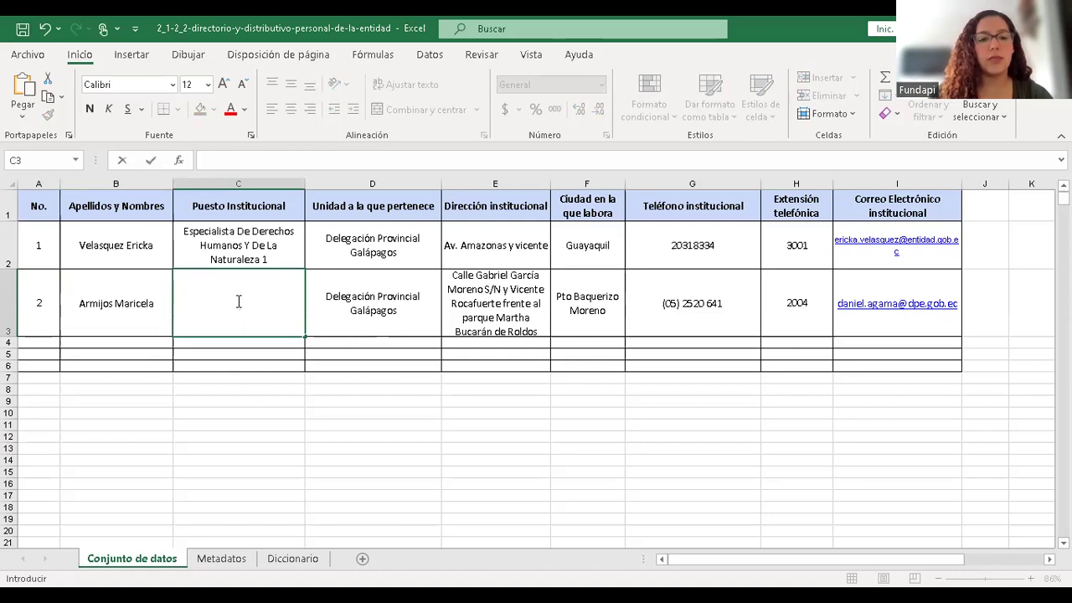
type("E")
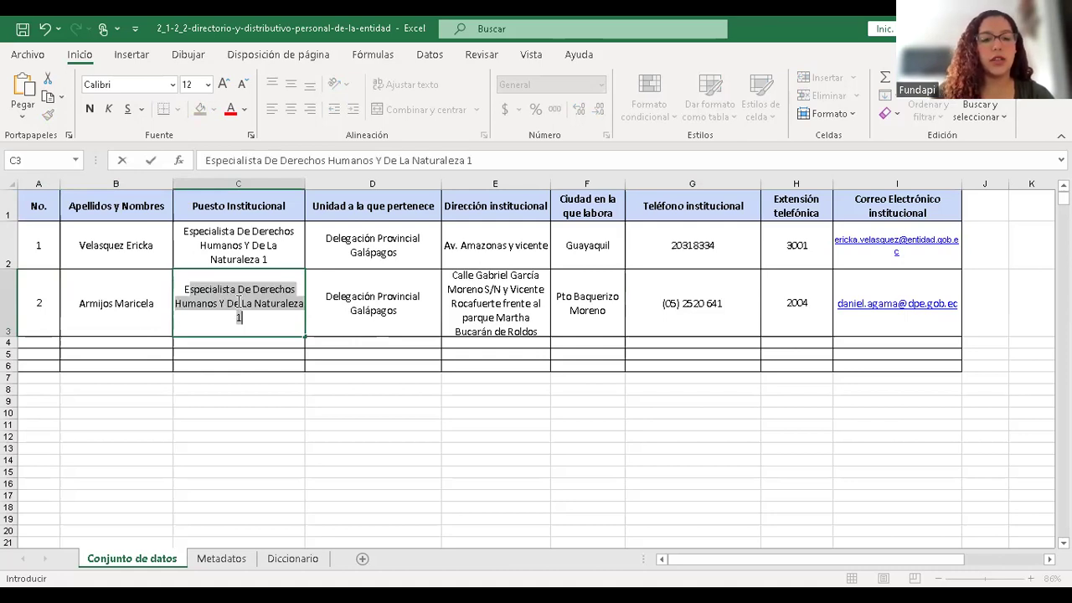
key("BackSpace")
key("BackSpace")
type("XXXXX")
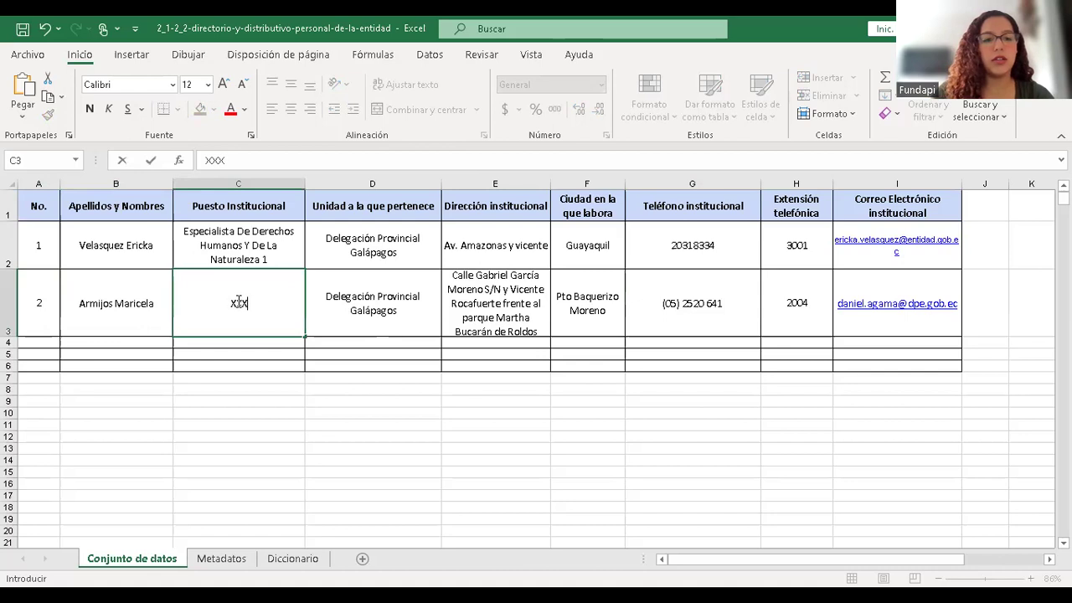
left_click(362, 303)
key("BackSpace")
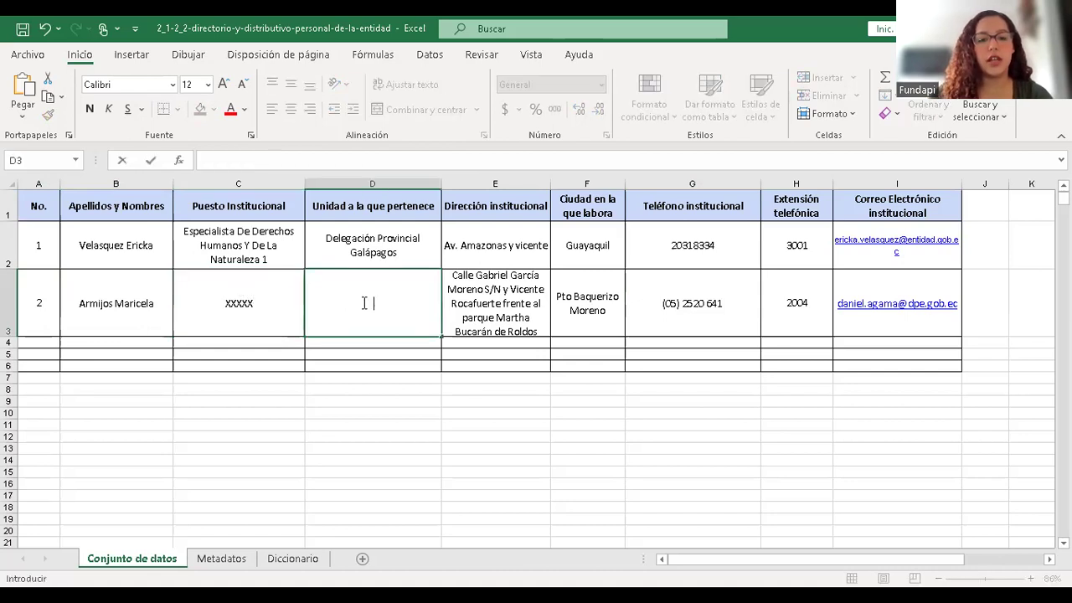
type("XXXXX")
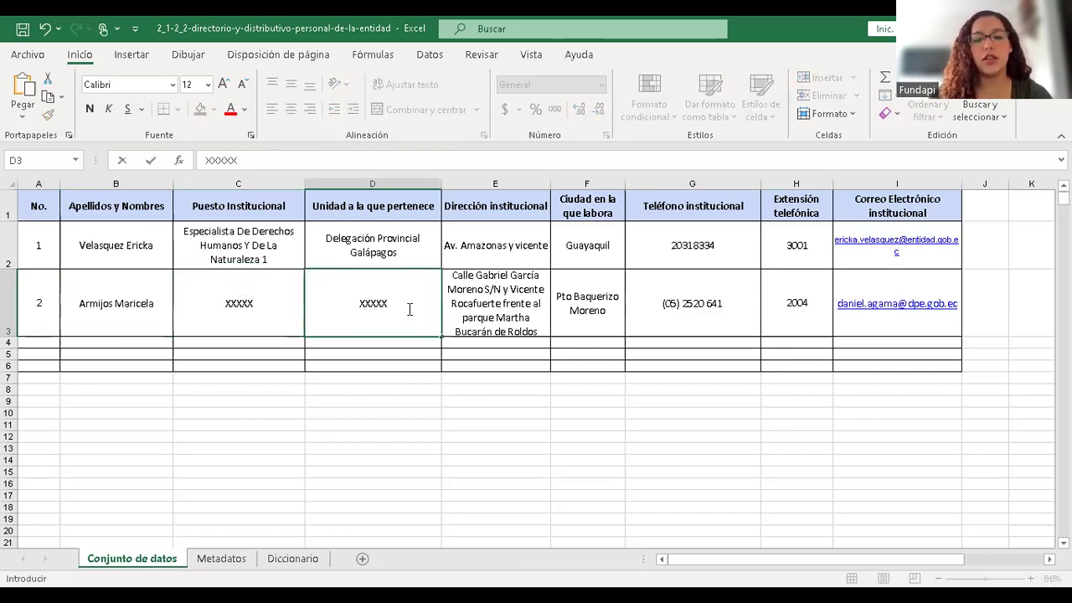
left_click(470, 308)
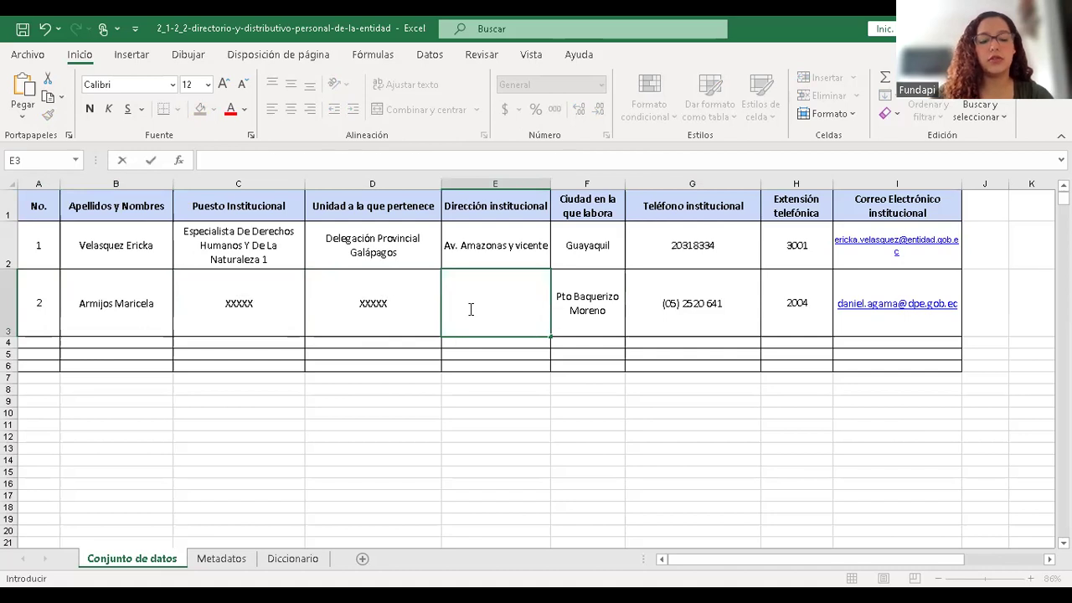
type("CCCCC")
left_click(559, 295)
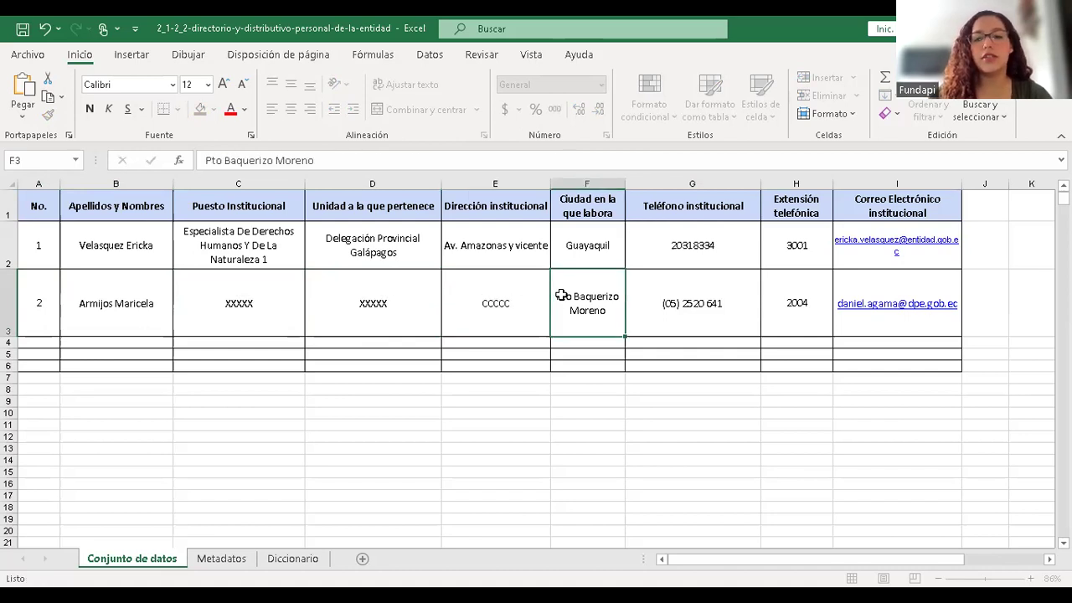
type("BDHS")
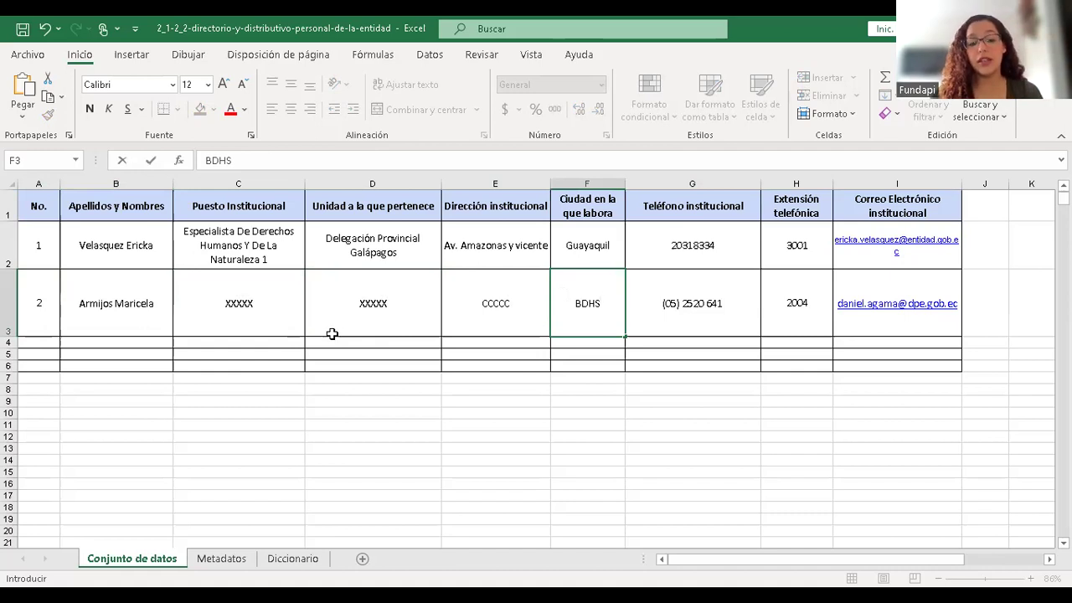
left_click(41, 342)
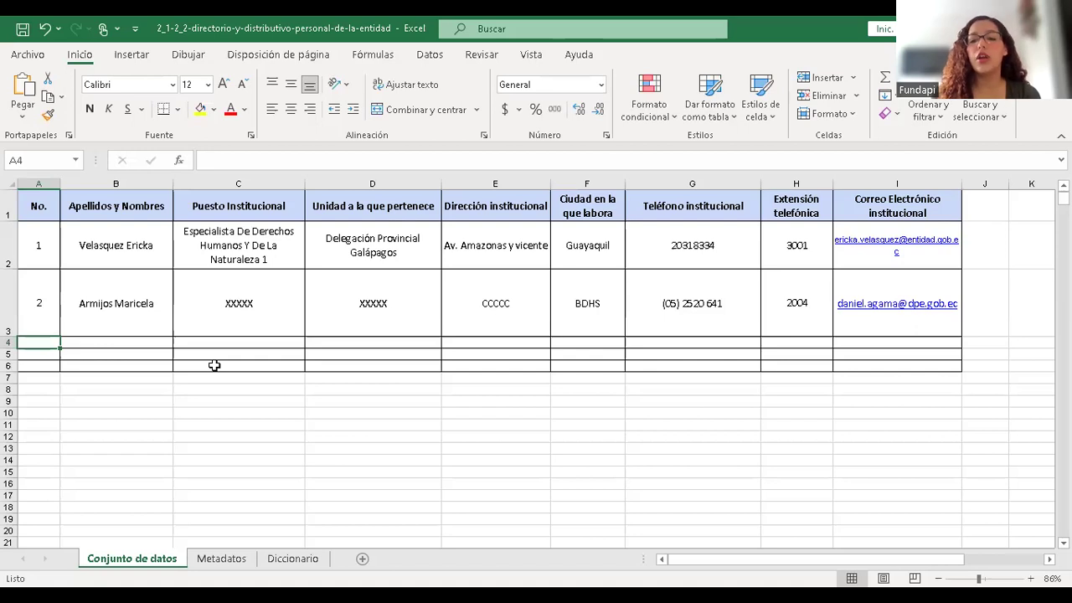
- Type 3, 4, 5, 6, 6 and 79 down column A below the table
type("3")
key("Return")
type("4")
key("Return")
key("Return")
type("5")
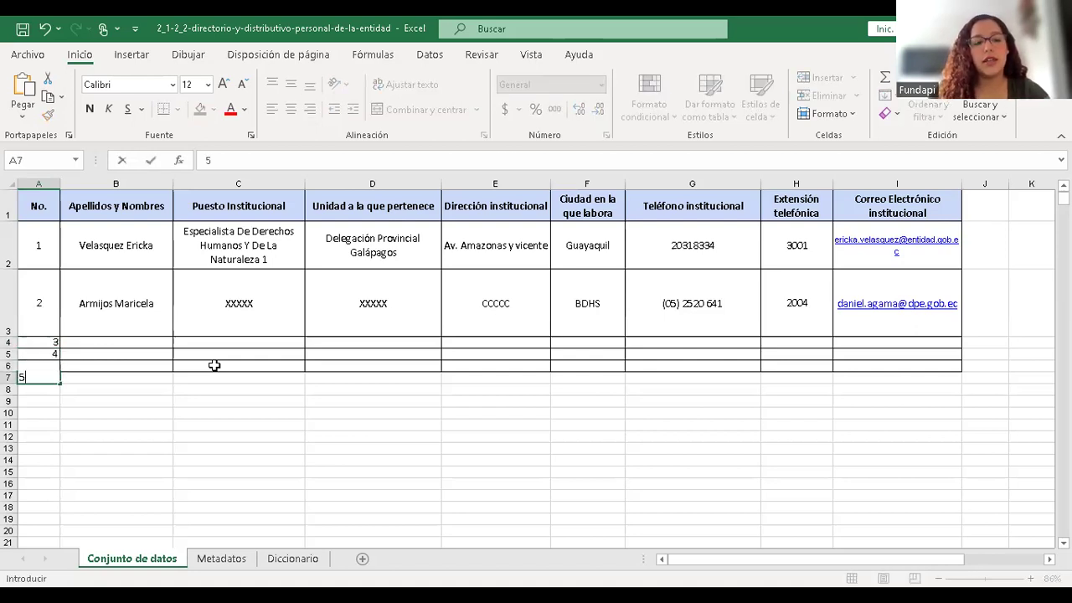
key("Return")
type("6")
key("Return")
type("6")
key("Return")
key("Return")
type("79")
key("Return")
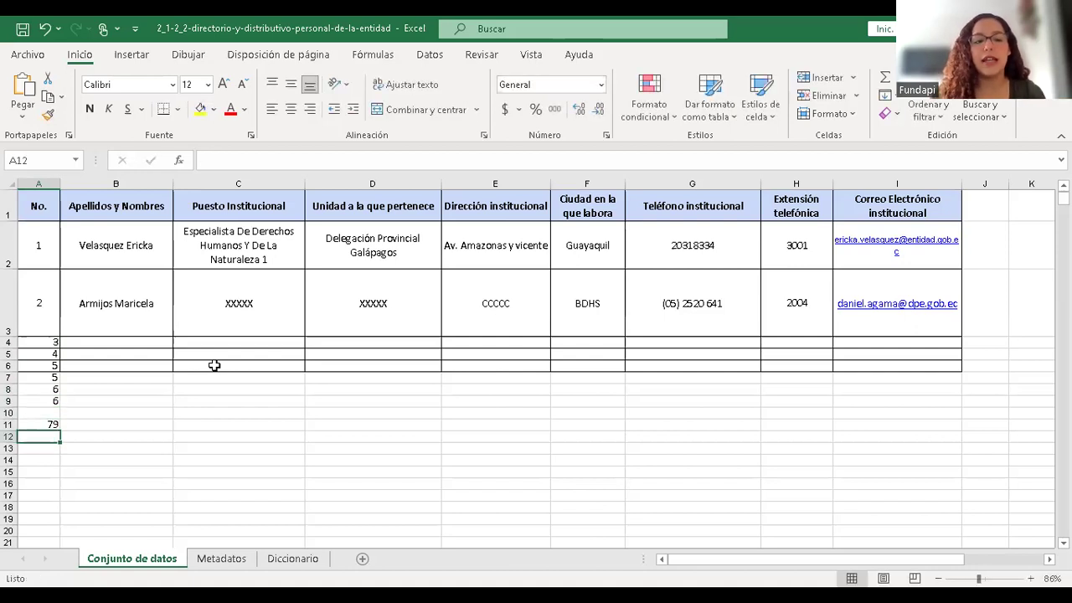
- Move around the table, checking the Puesto Institucional and Extensión telefónica columns, ending at C4
left_click_drag(62, 343, 72, 283)
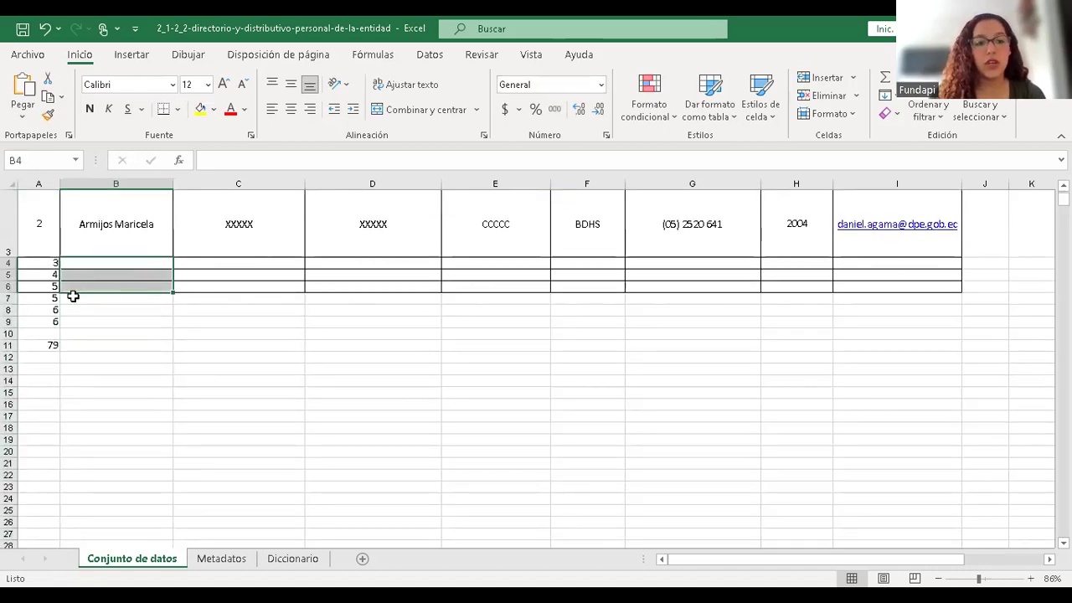
left_click(191, 234)
key("Up")
key("Up")
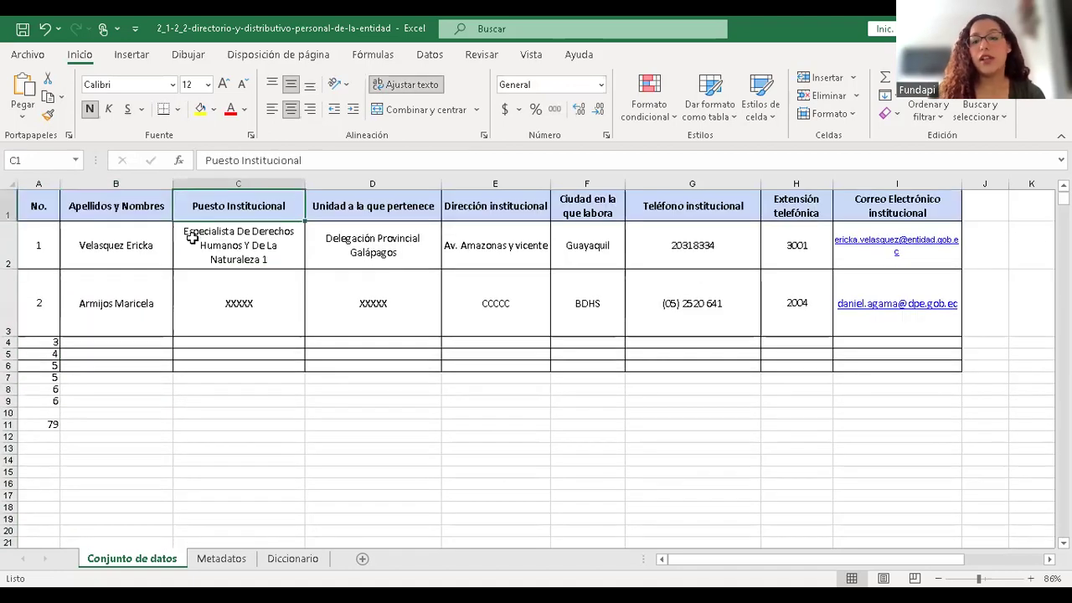
left_click(192, 239)
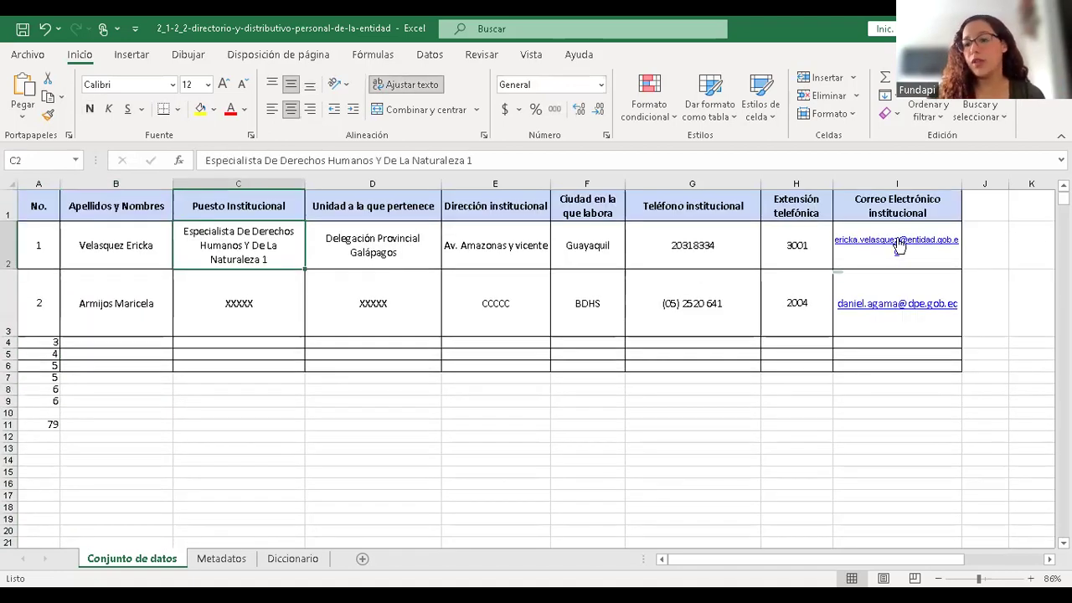
left_click(990, 214)
key("Right")
key("Right")
key("Right")
key("Right")
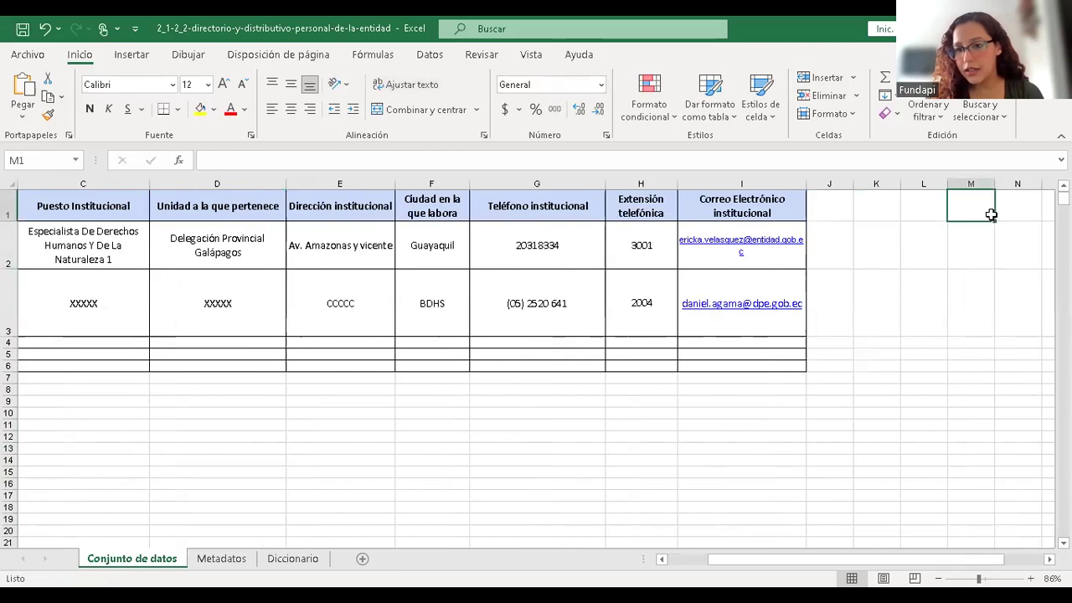
key("Left")
key("Left")
key("Left")
key("Left")
key("Left")
key("Left")
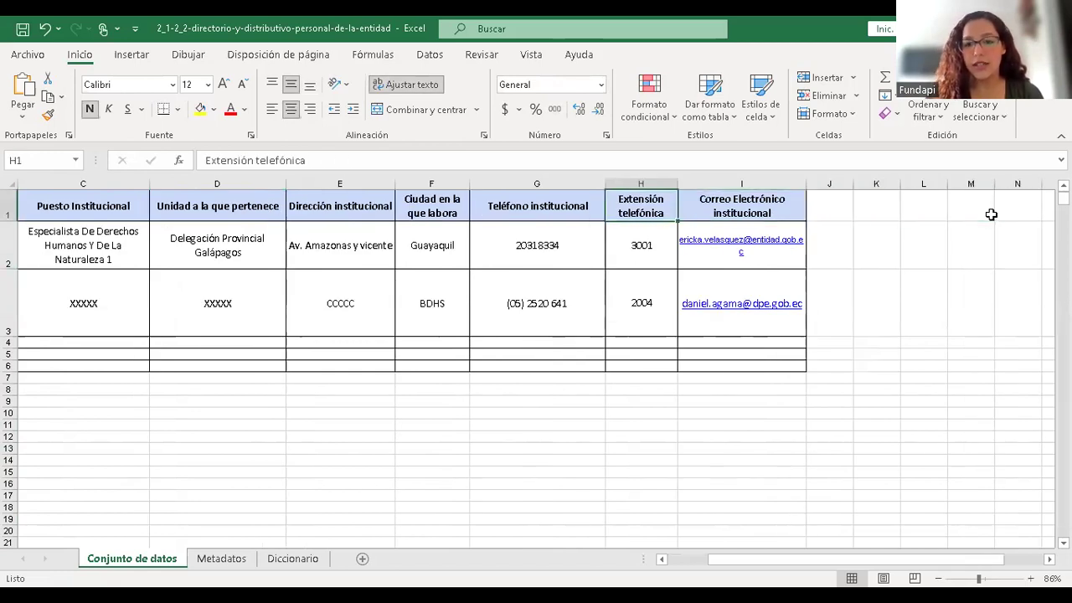
key("Down")
key("Down")
key("Down")
key("Down")
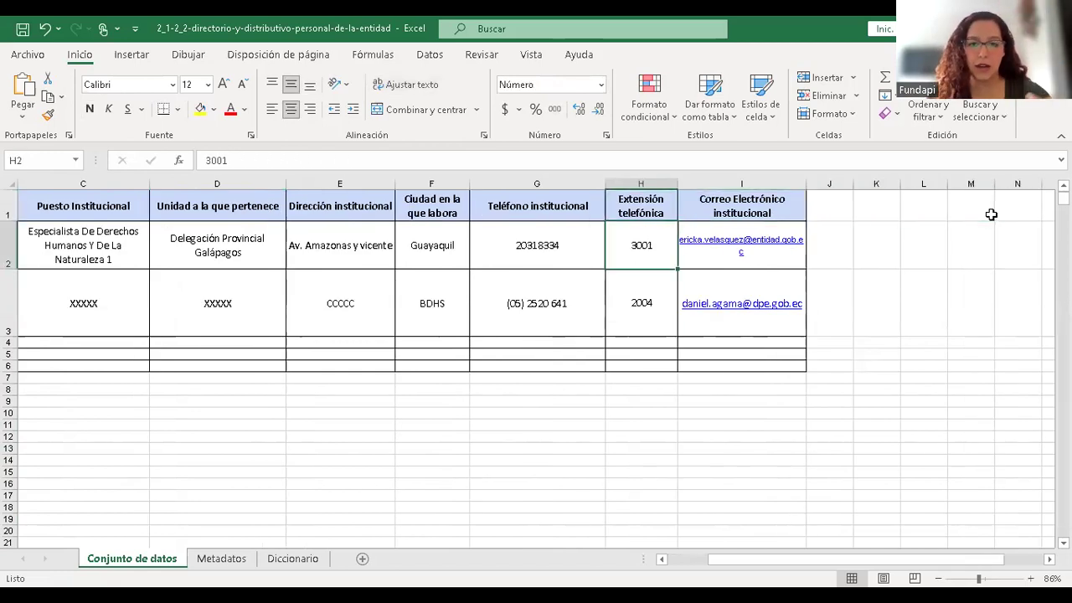
key("Left")
key("Left")
key("Up")
key("Left")
key("Left")
key("Left")
key("Left")
key("Left")
key("Right")
key("Right")
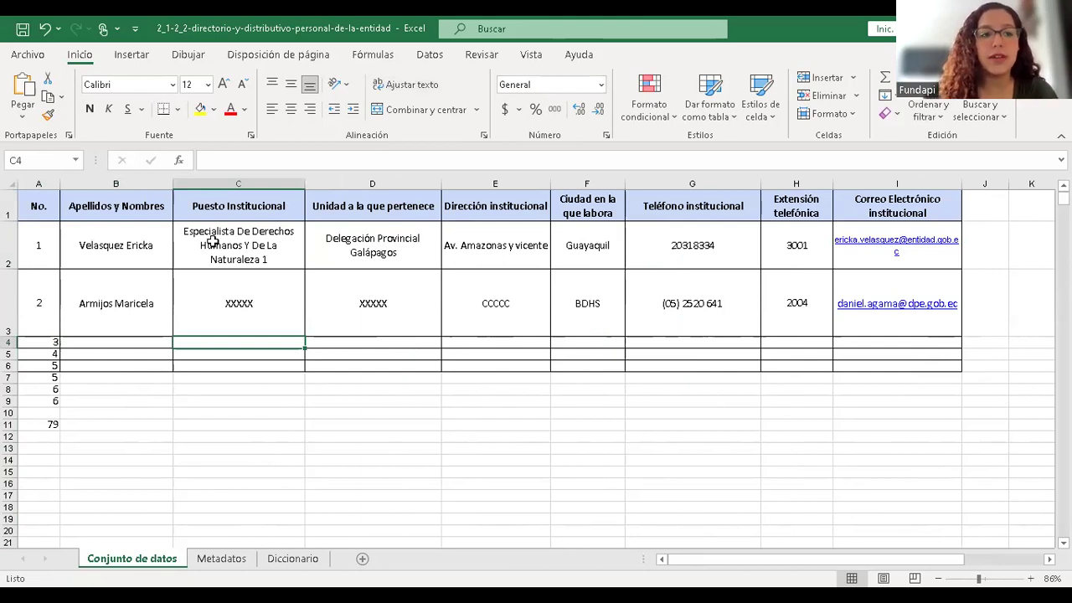
- Open the Save As options from the File menu
left_click(29, 57)
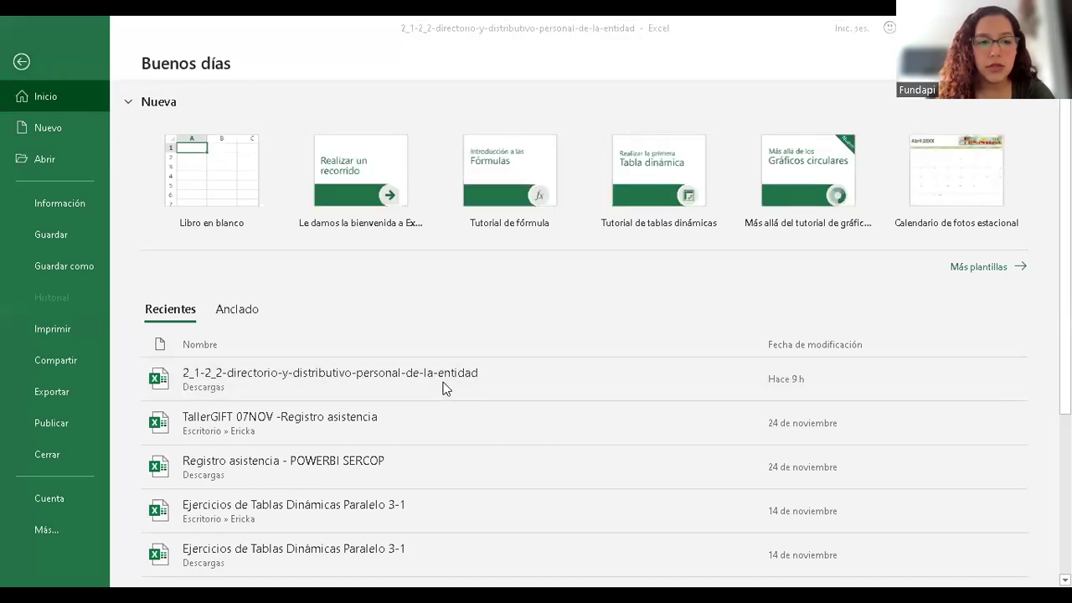
left_click(83, 266)
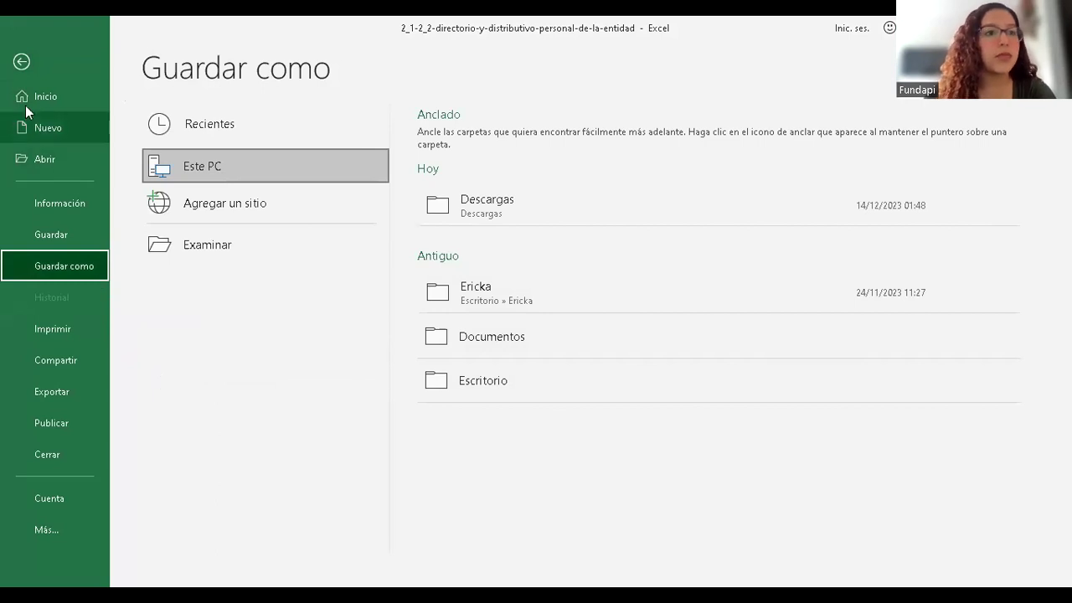
left_click(20, 63)
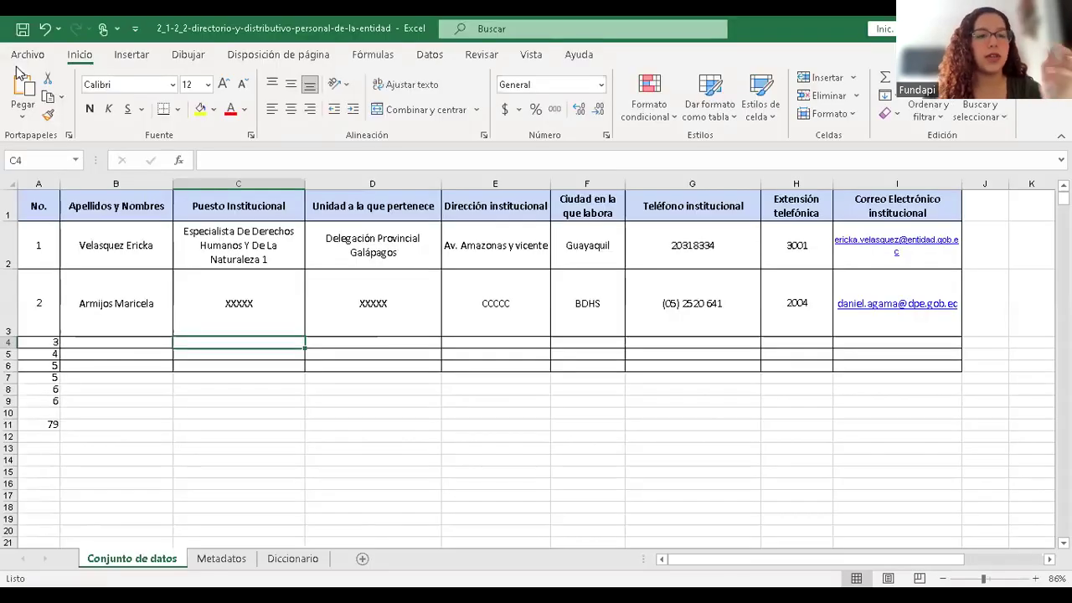
left_click(29, 49)
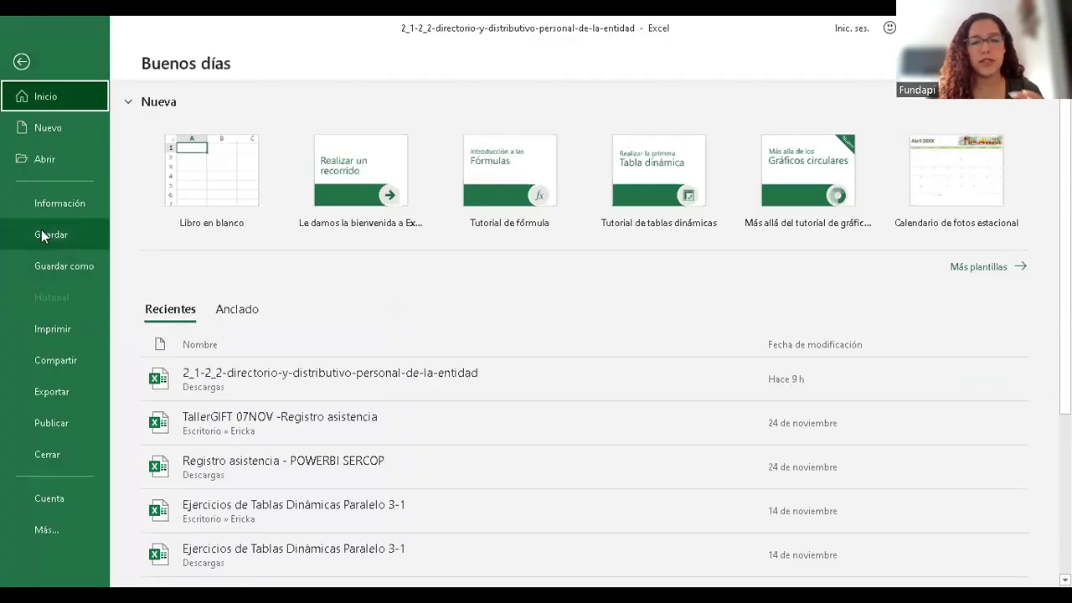
left_click(85, 273)
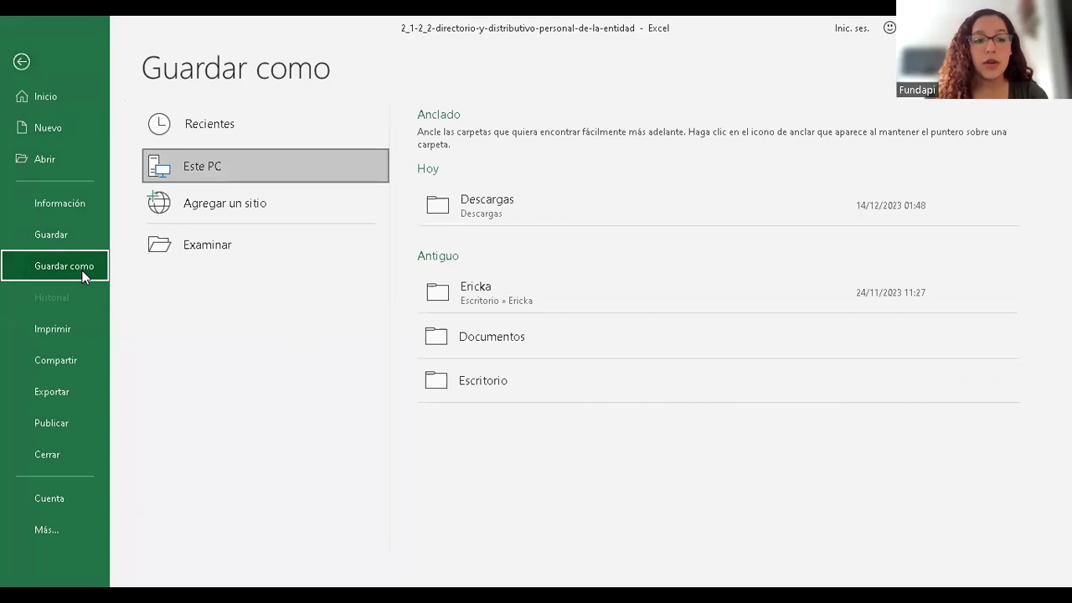
- Save the sheet as CSV (delimitado por comas) into the Desktop CSV folder
left_click(299, 241)
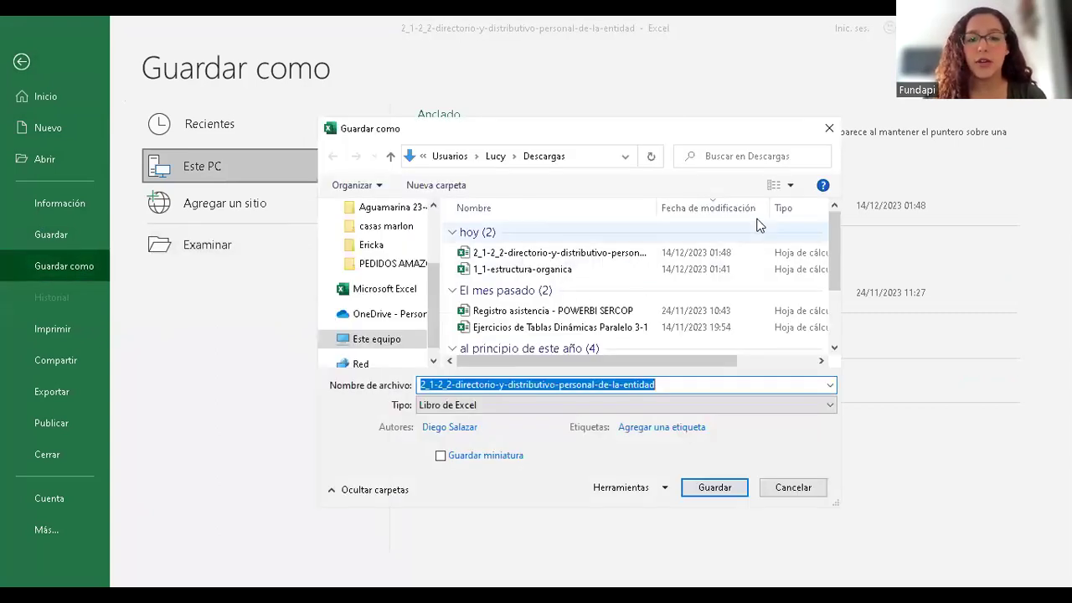
left_click_drag(584, 123, 573, 30)
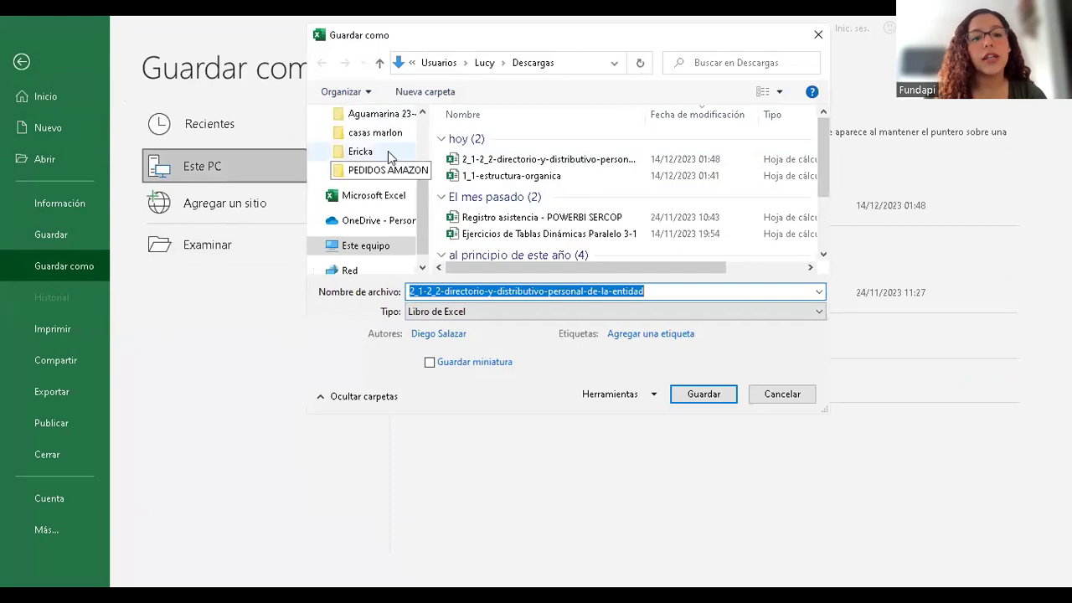
left_click(369, 153)
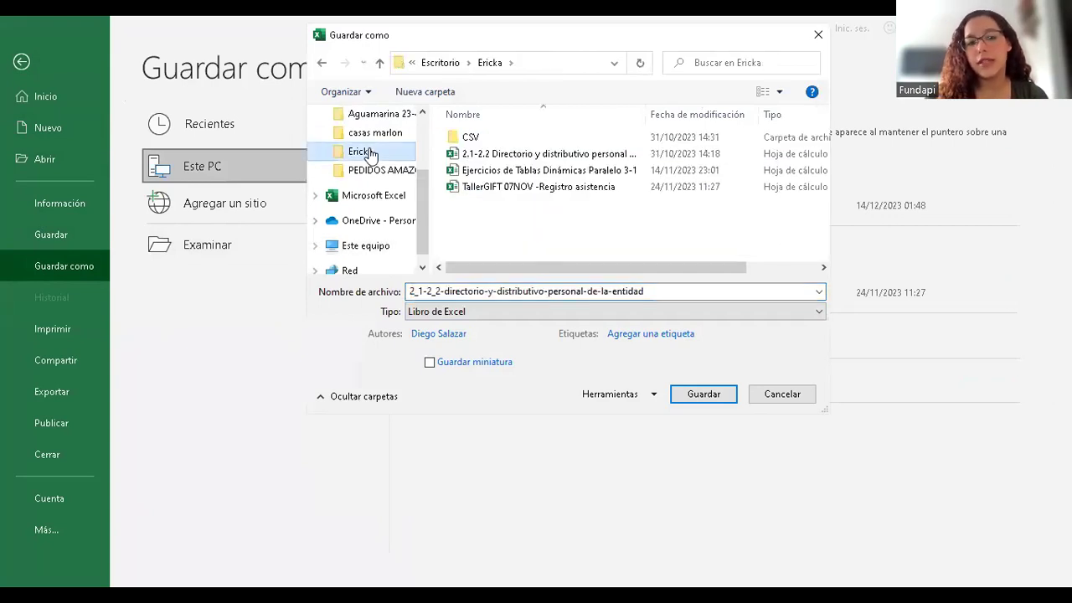
double_click(469, 138)
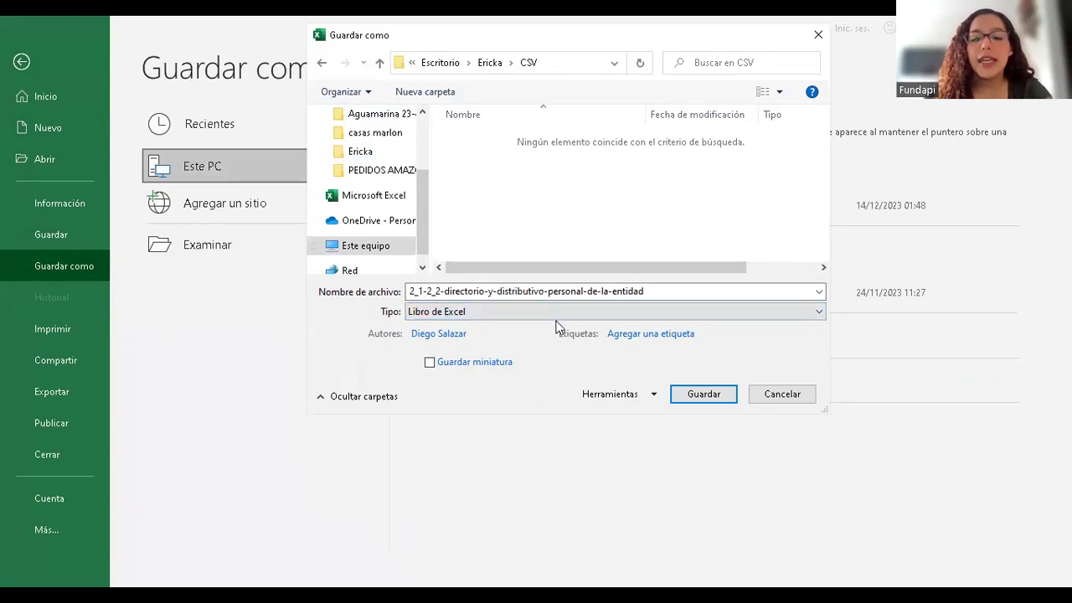
left_click(528, 313)
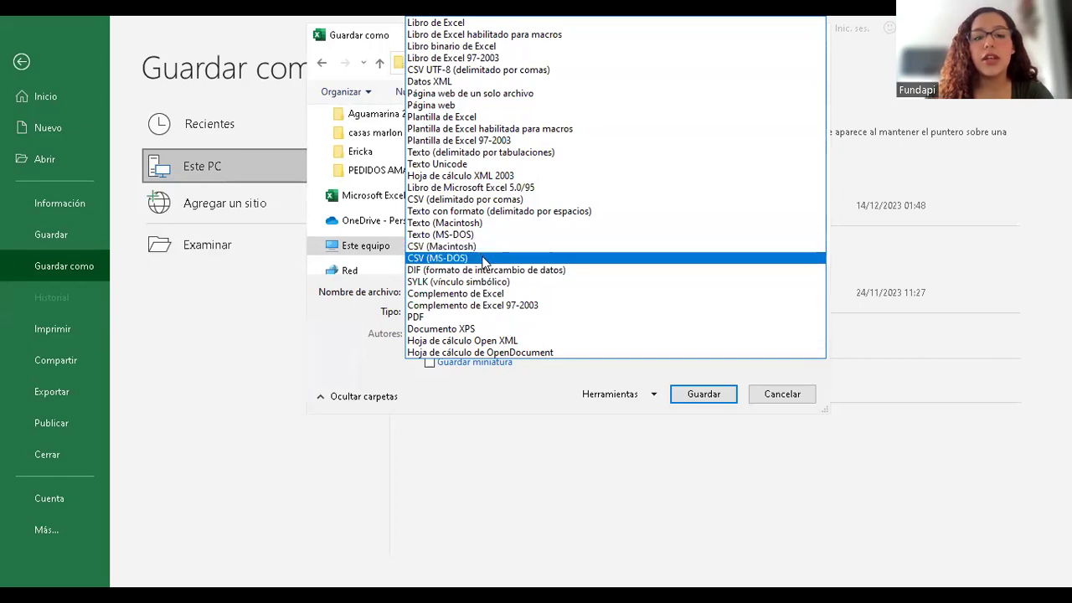
left_click(474, 201)
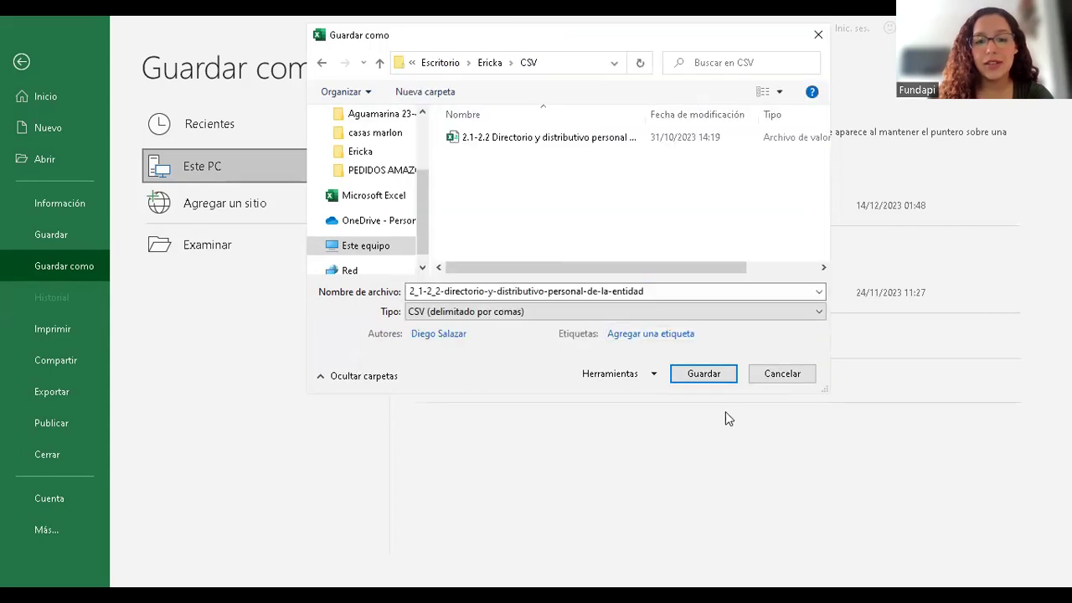
left_click(704, 374)
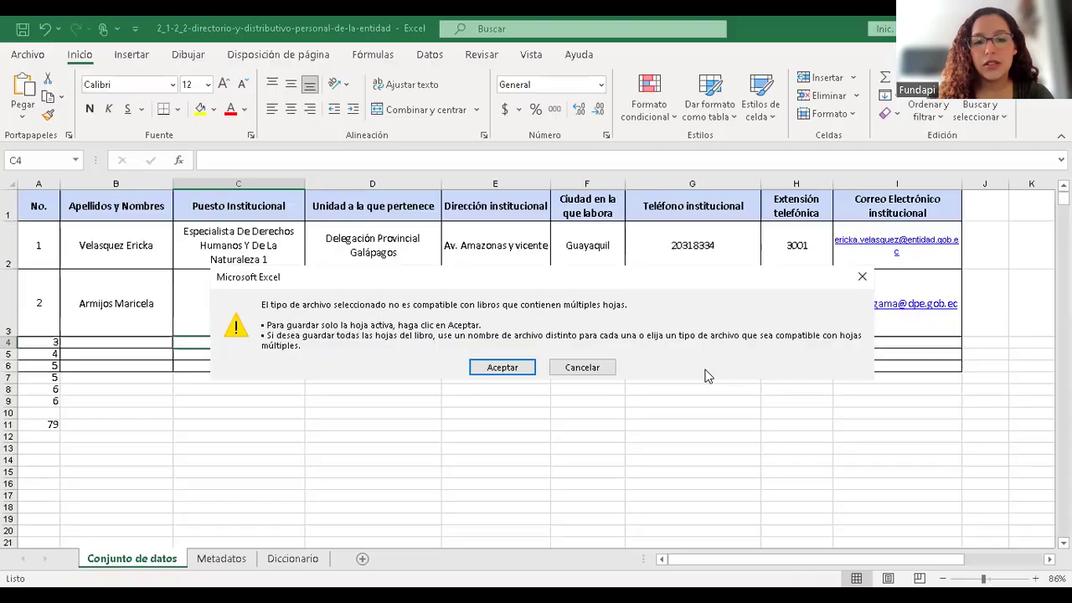
- Save the active directory sheet as 2_1-2_2-directorio-y-distributivo-personal-de-la-entidad.csv, overwriting the existing file
left_click(503, 367)
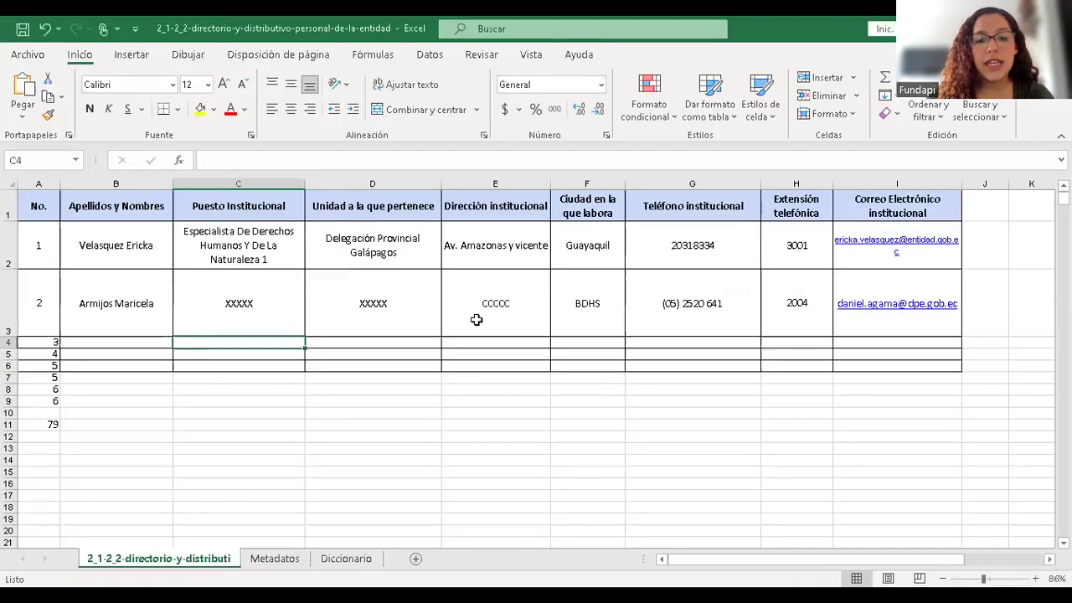
left_click(490, 312)
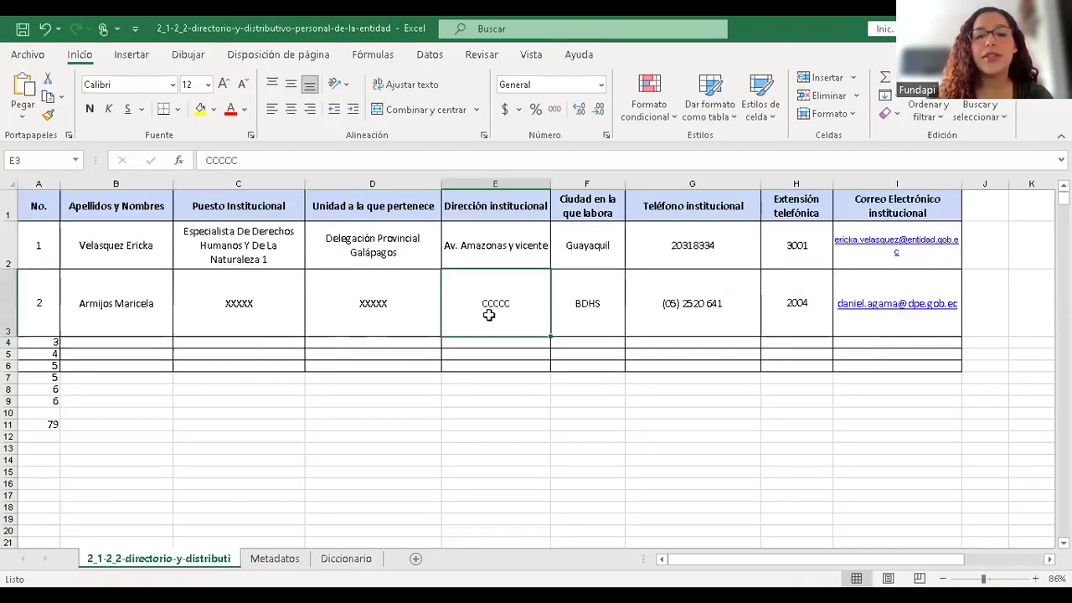
left_click(28, 55)
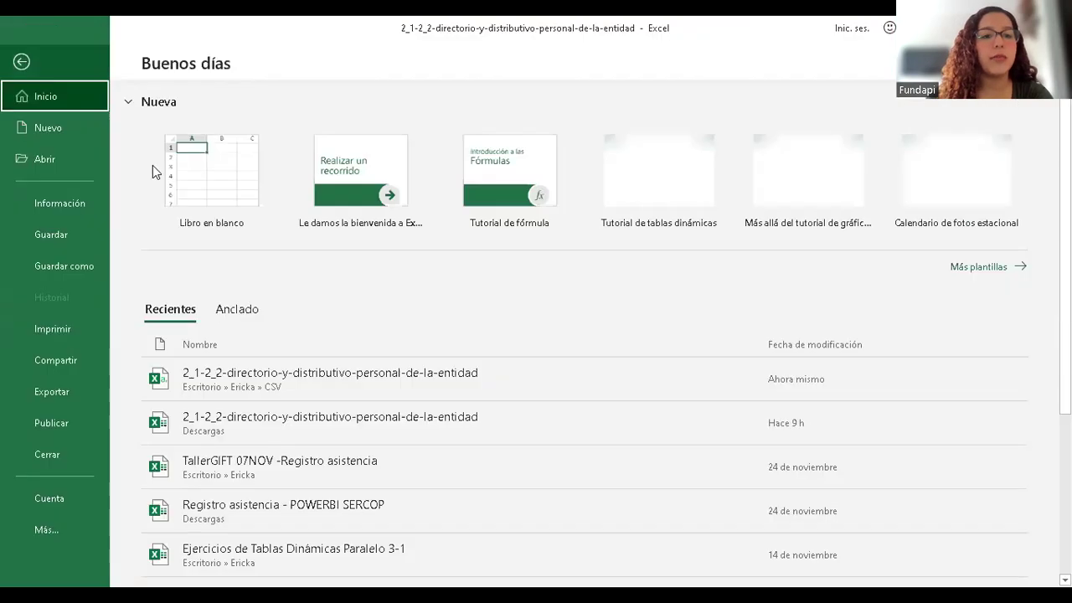
left_click(82, 266)
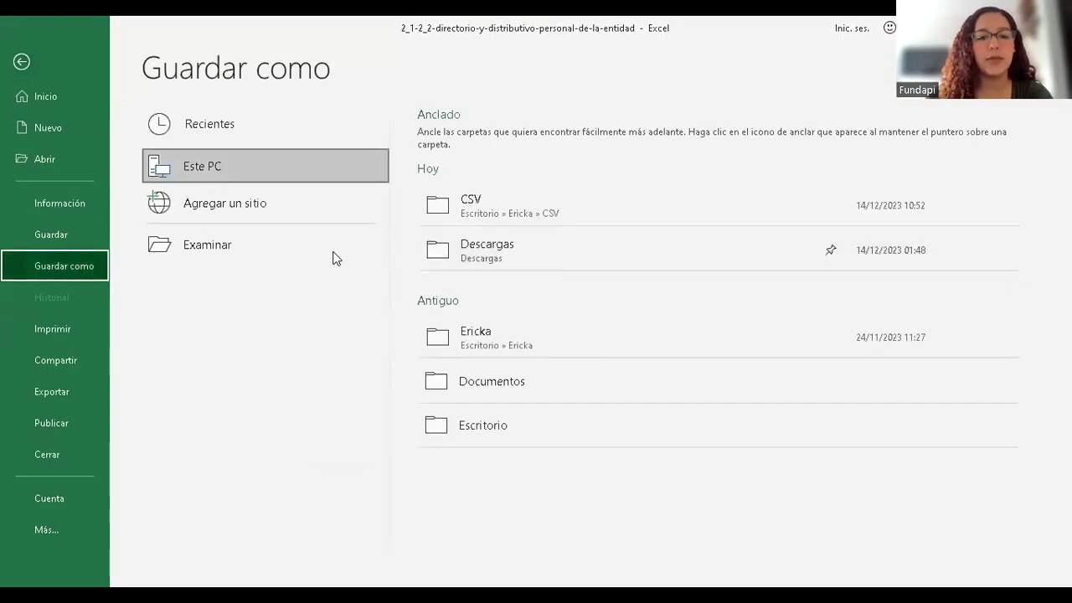
left_click(275, 243)
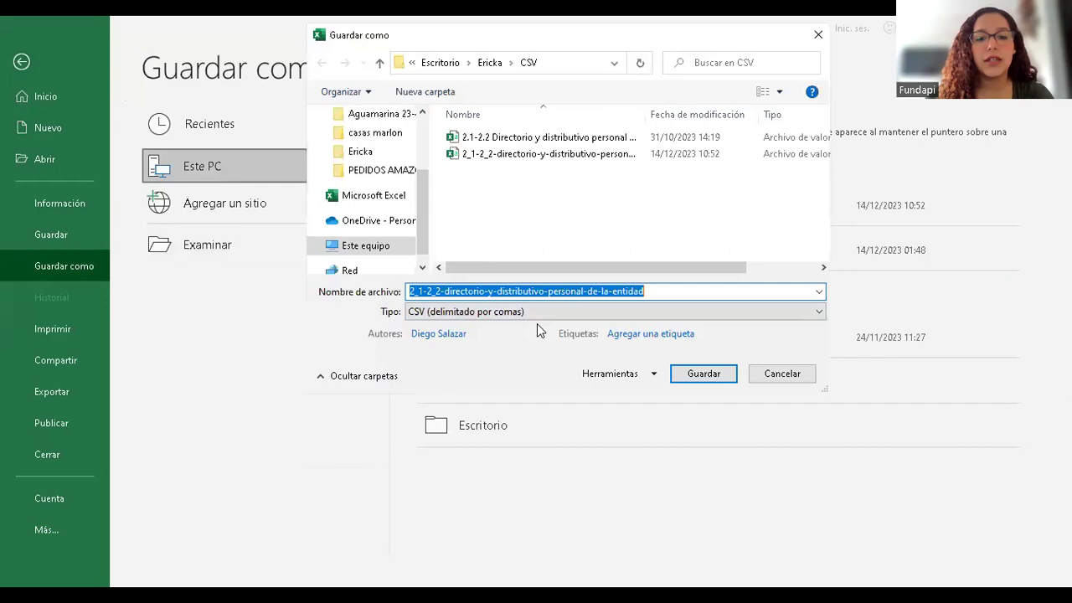
left_click(703, 379)
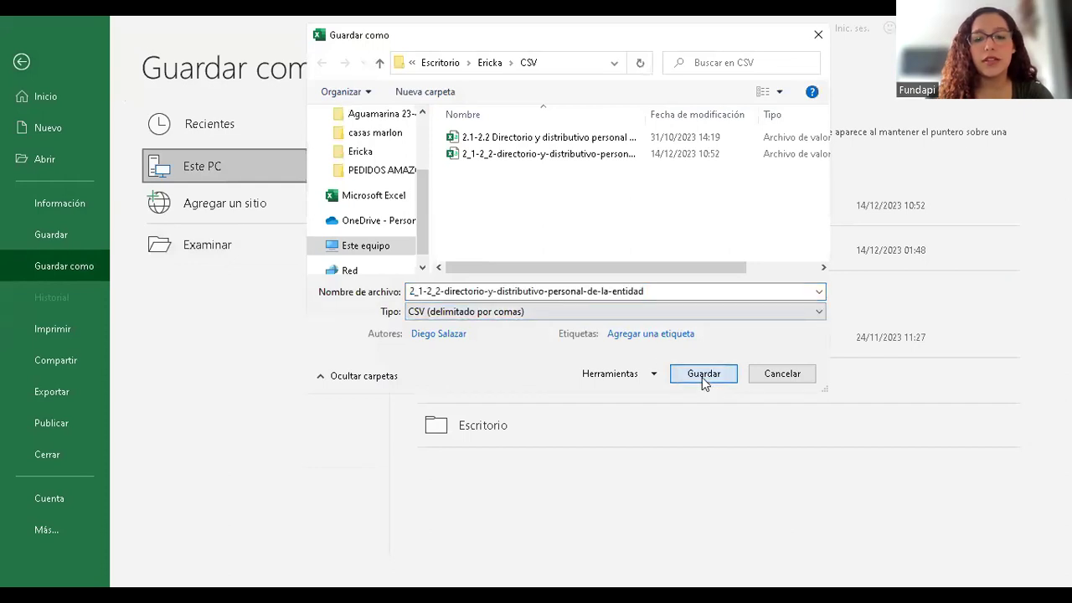
left_click(609, 310)
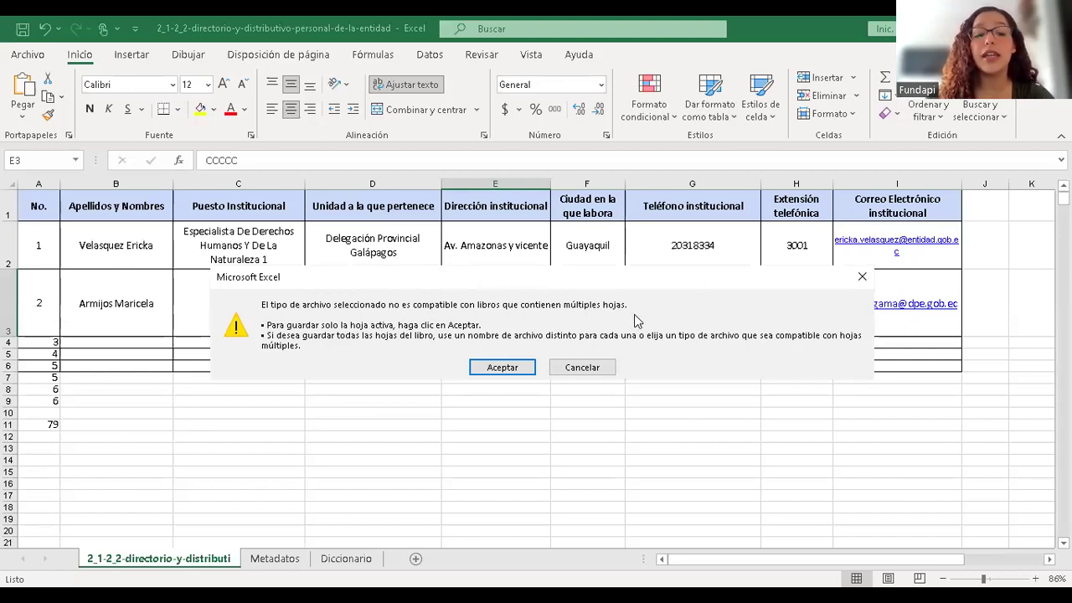
left_click(503, 368)
key("ctrl+Page_Down")
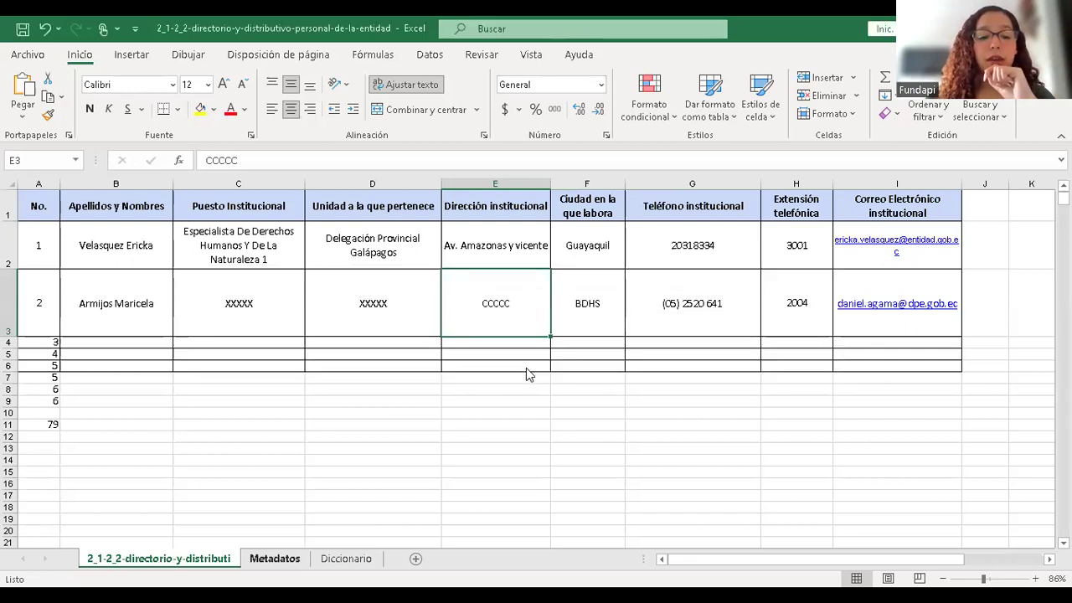
- Cycle between the directory data, Metadatos and Diccionario sheets to locate the metadata
key("ctrl+Page_Down")
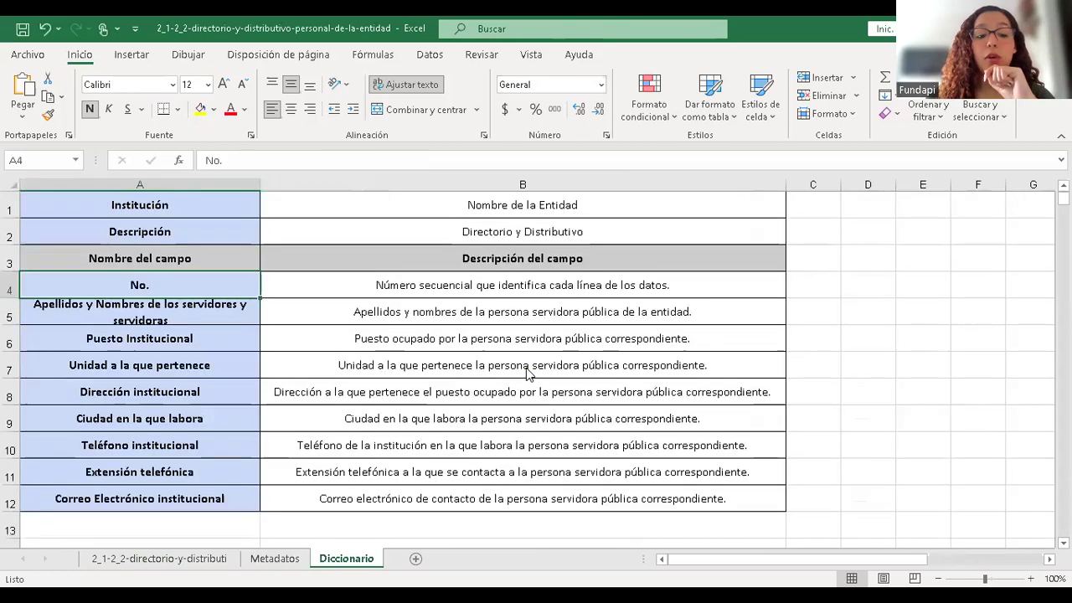
key("ctrl+Page_Up")
key("ctrl+Page_Down")
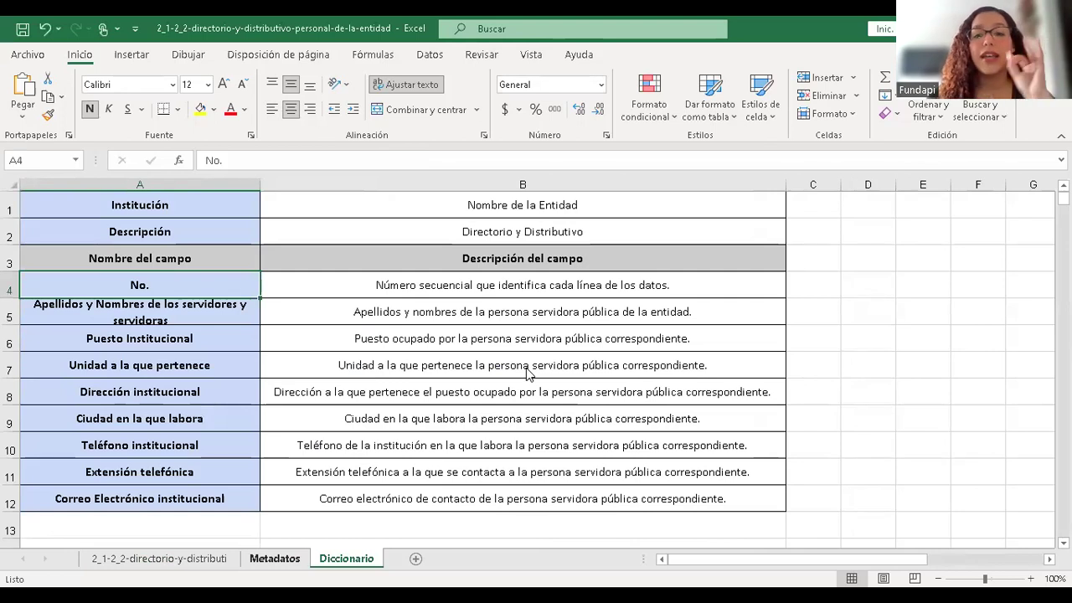
key("ctrl+Page_Up")
key("ctrl+Page_Up")
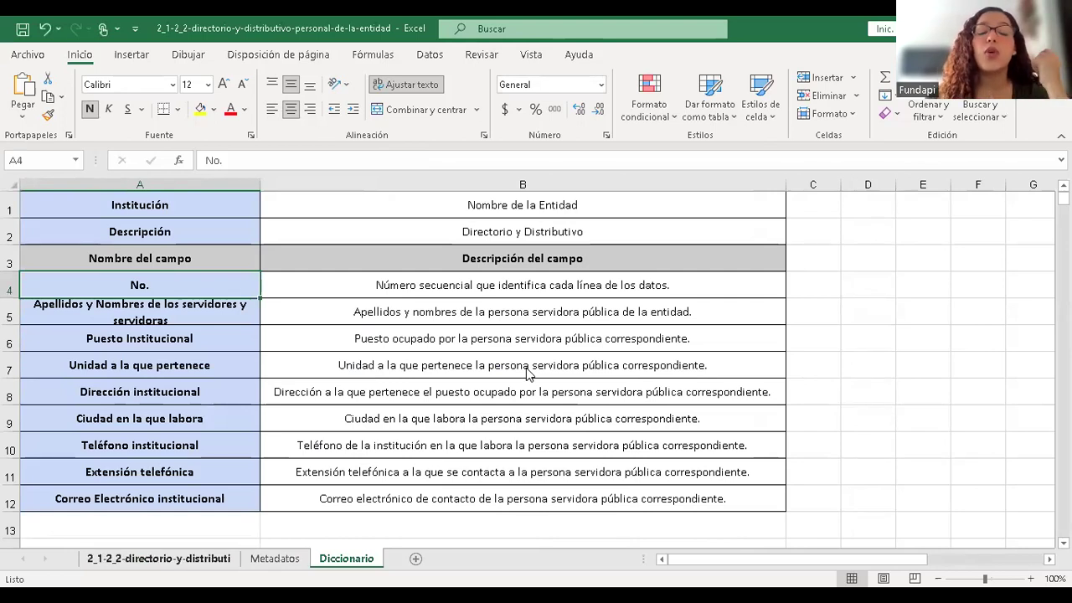
key("ctrl+Page_Up")
key("ctrl+Page_Up")
key("ctrl+Page_Down")
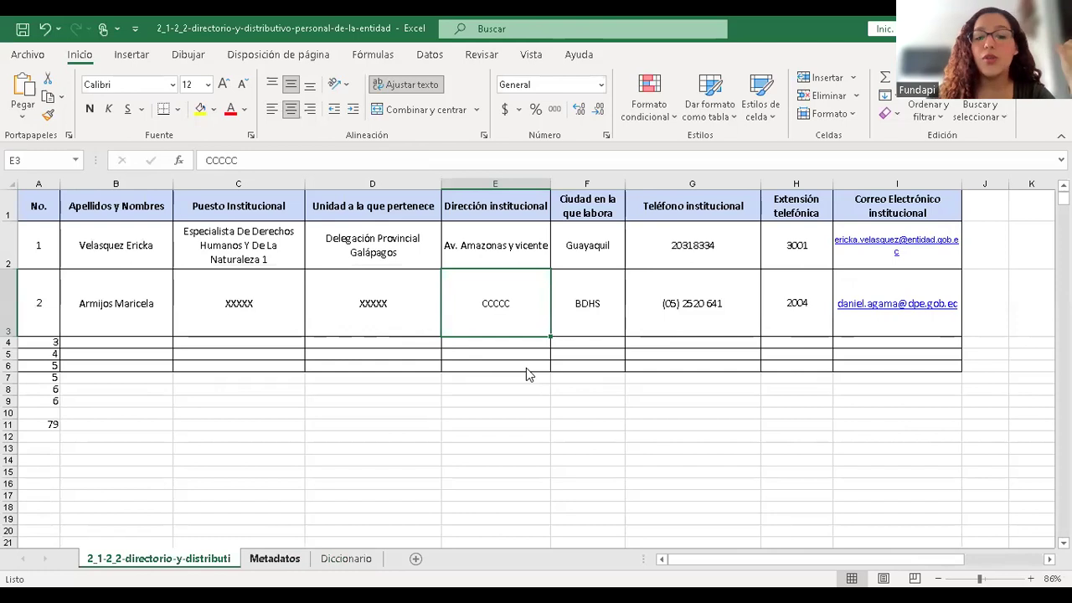
key("ctrl+Page_Down")
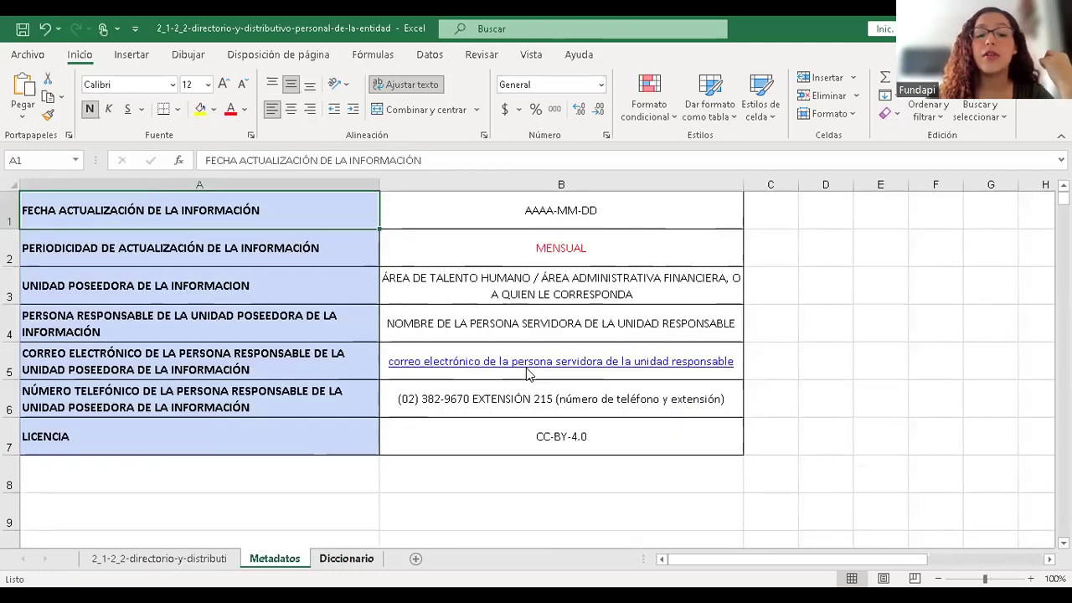
key("ctrl+Page_Up")
key("ctrl+Page_Up")
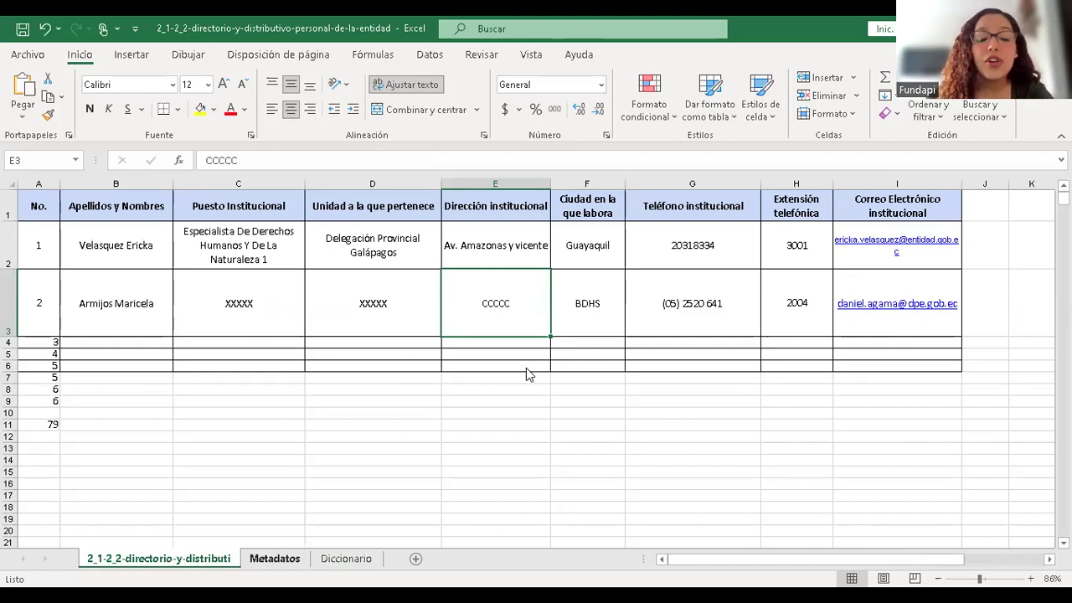
key("ctrl+Page_Down")
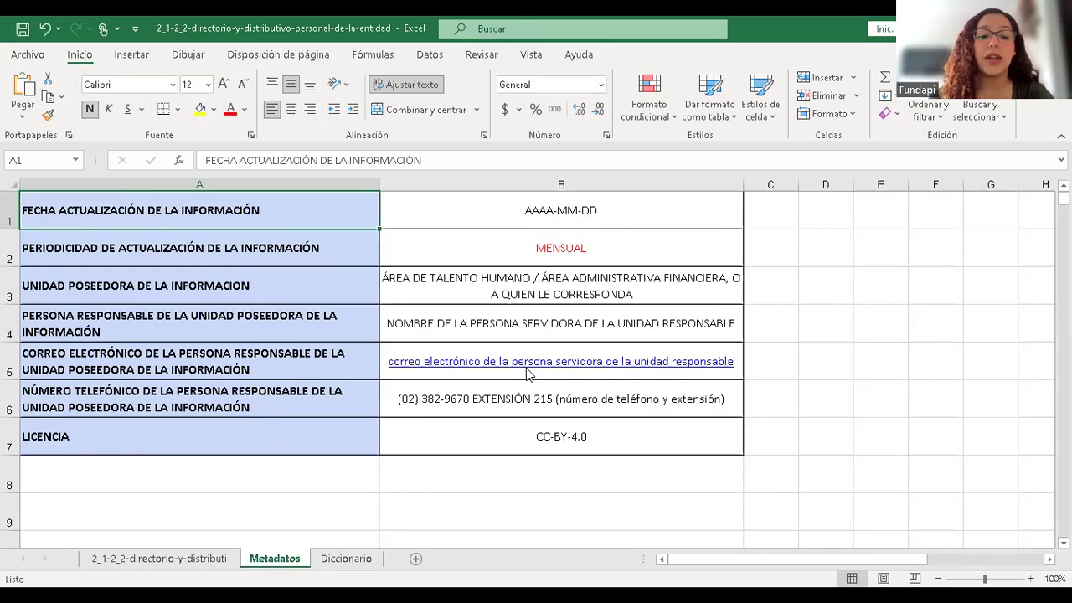
- Settle on the Metadatos sheet and select the MENSUAL frequency value
right_click(281, 557)
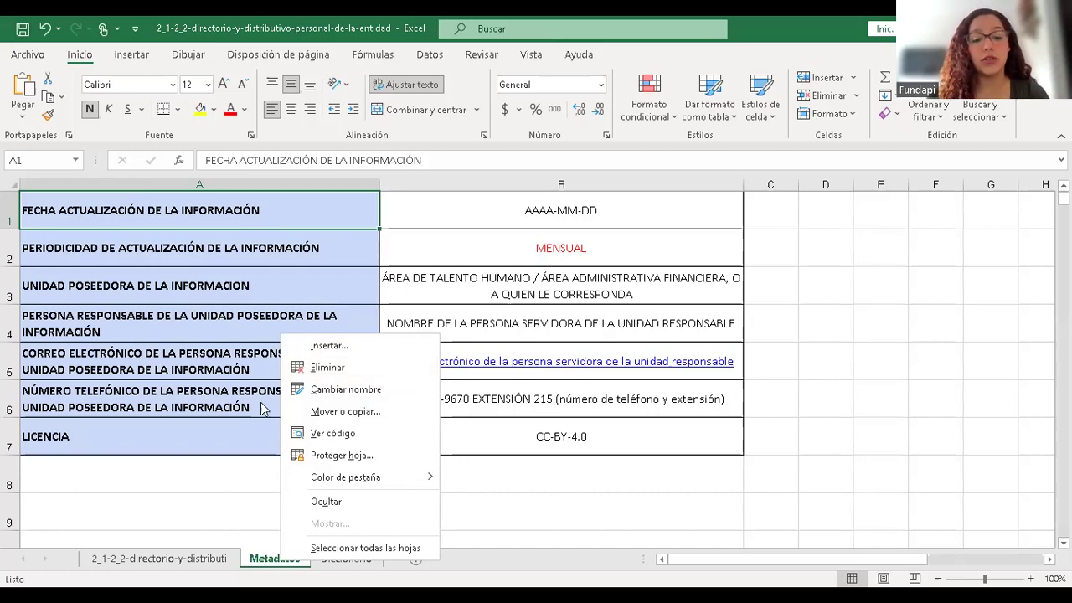
key("ctrl+Page_Down")
key("ctrl+Page_Up")
key("ctrl+Page_Up")
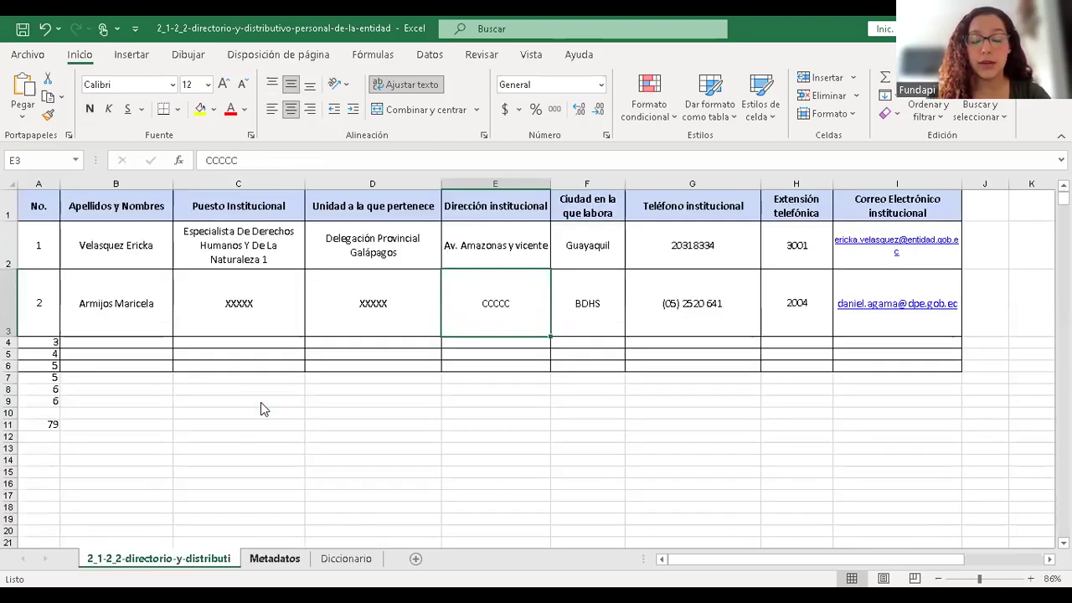
key("ctrl+Page_Down")
key("ctrl+Page_Down")
key("ctrl+Page_Up")
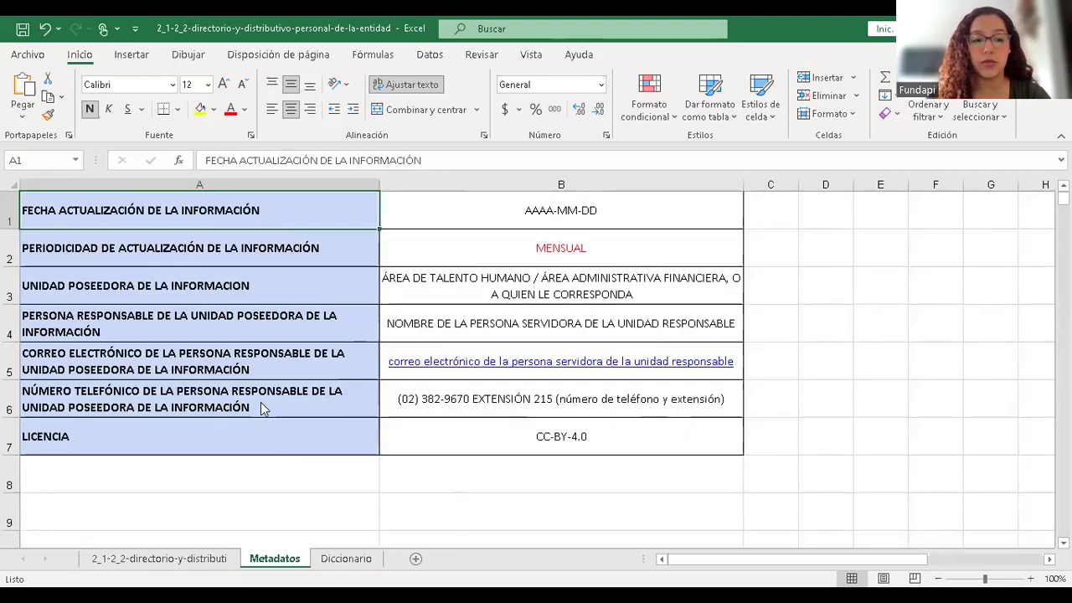
key("ctrl+Page_Up")
key("ctrl+Page_Down")
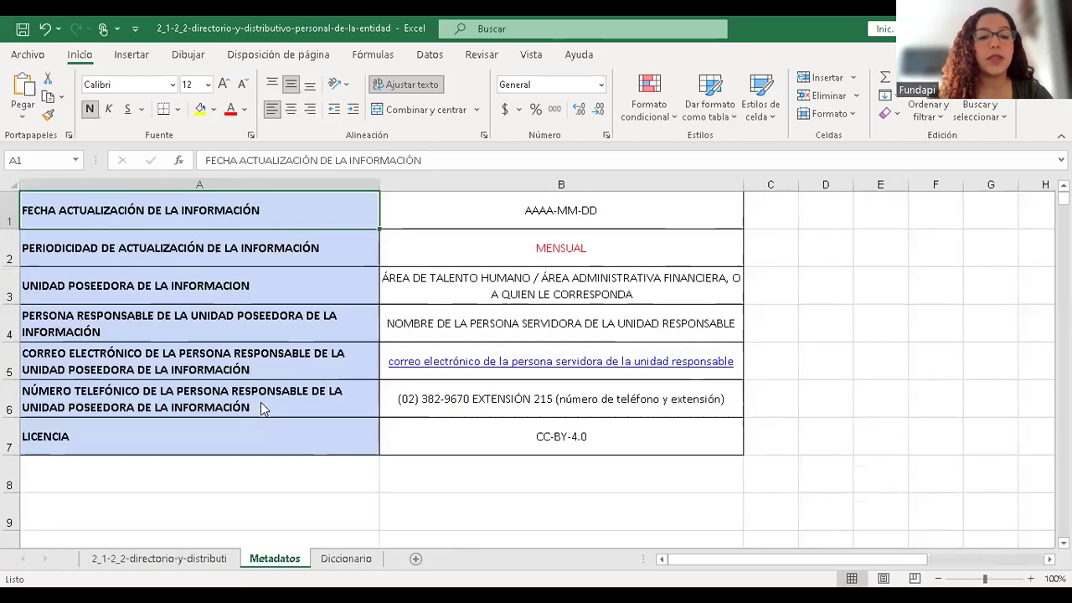
left_click(500, 260)
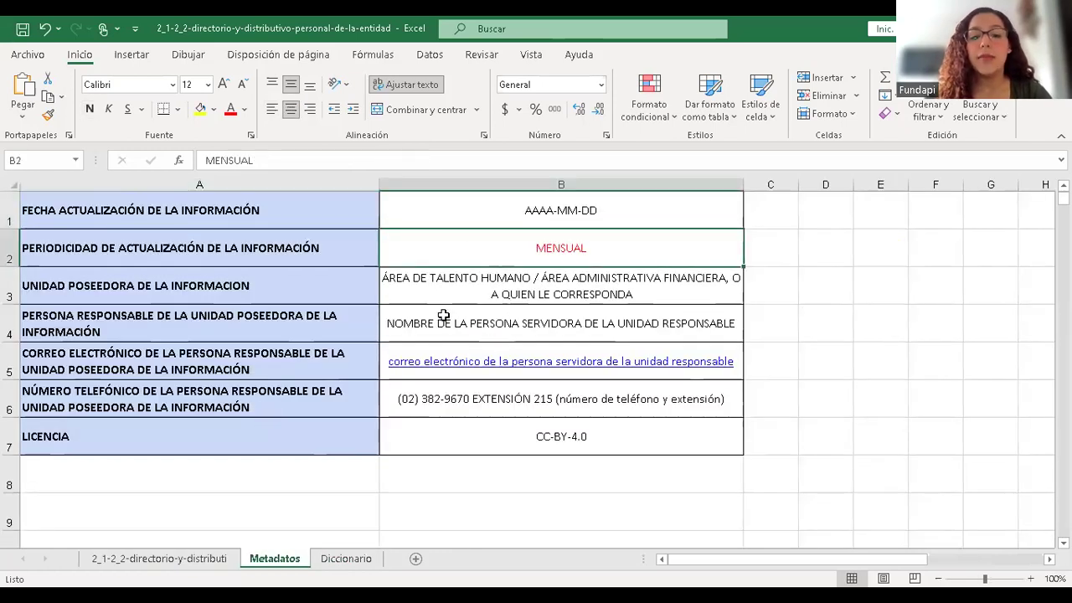
- Replace the AAAA-MM-DD placeholder with the update date 2023-12-14
left_click(225, 316)
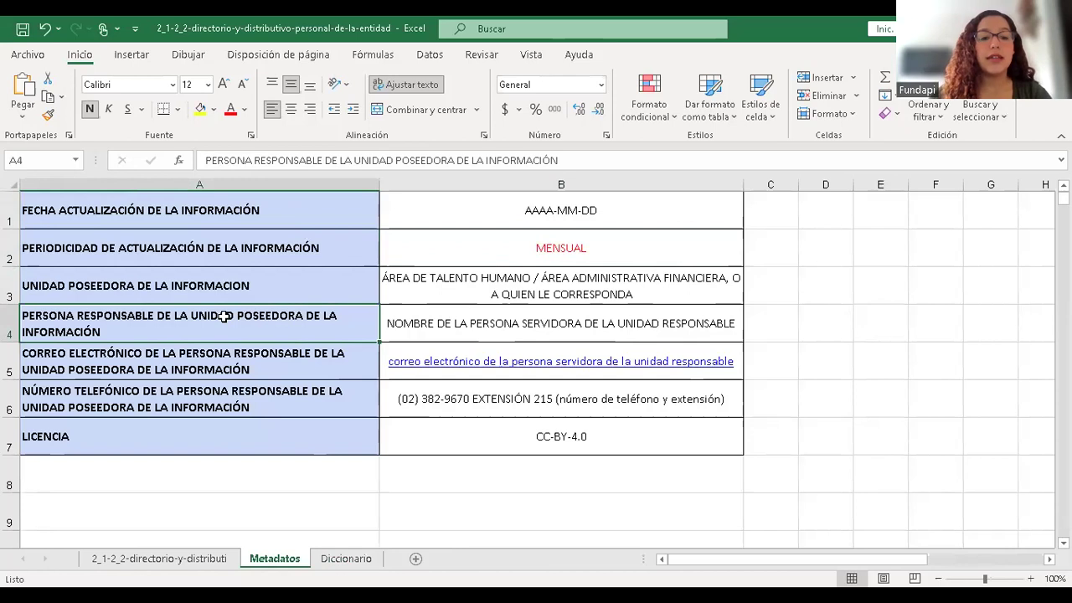
key("Down")
key("Down")
key("Down")
key("Down")
key("Down")
key("Down")
key("Up")
key("Up")
key("Up")
key("Up")
key("Up")
key("Up")
key("Up")
key("Up")
key("Up")
key("Right")
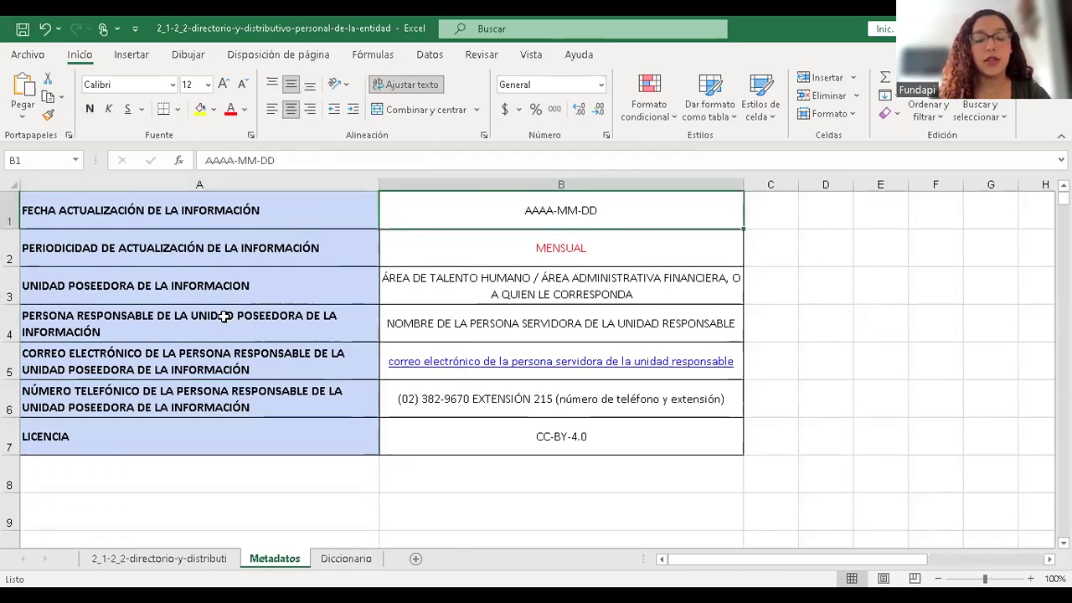
double_click(539, 210)
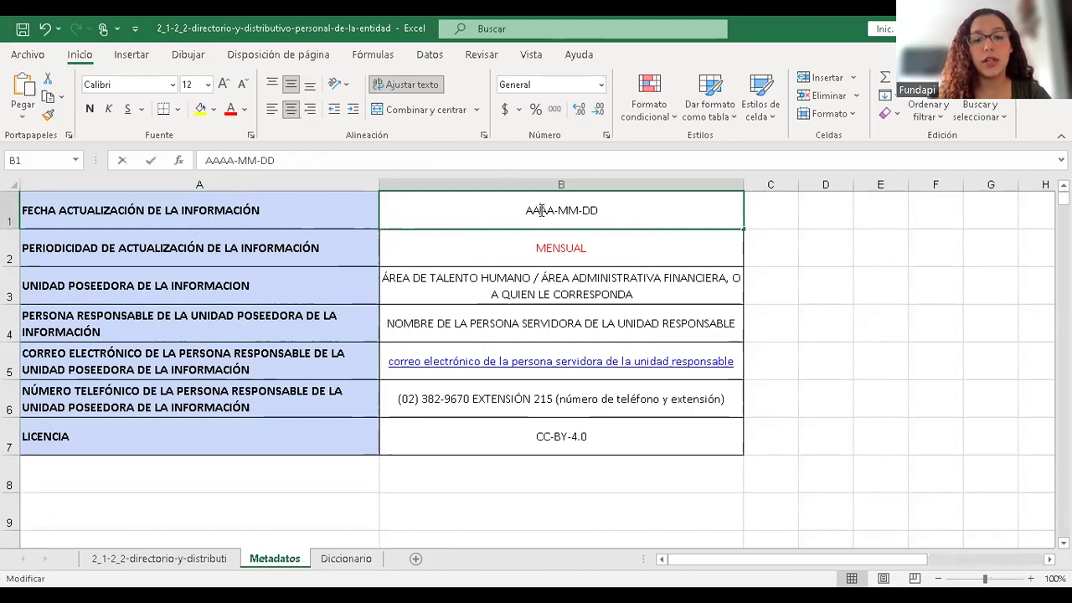
key("BackSpace")
key("BackSpace")
key("BackSpace")
key("BackSpace")
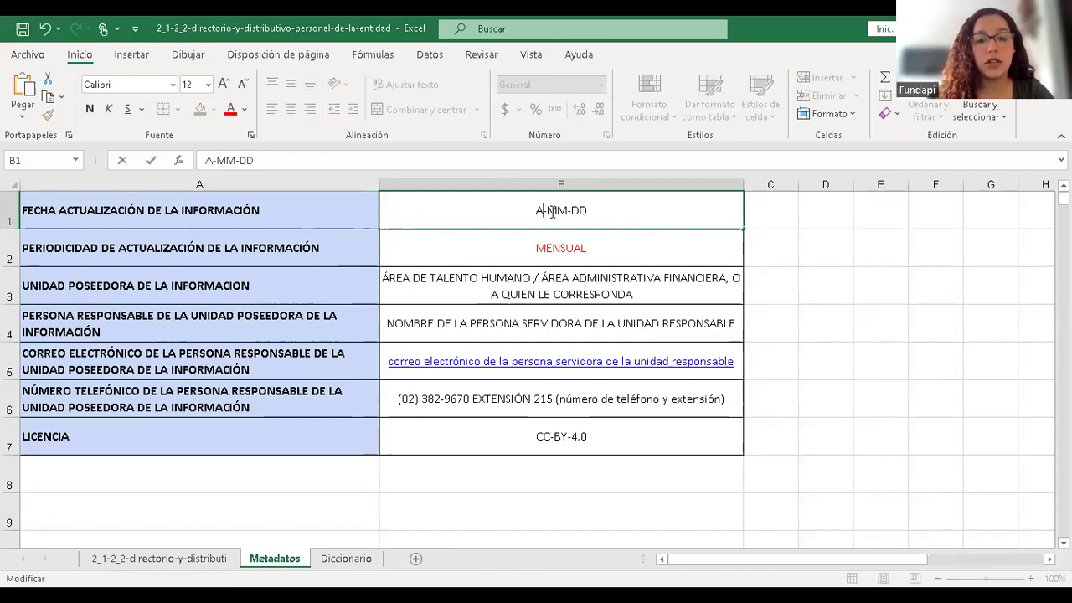
type("2023")
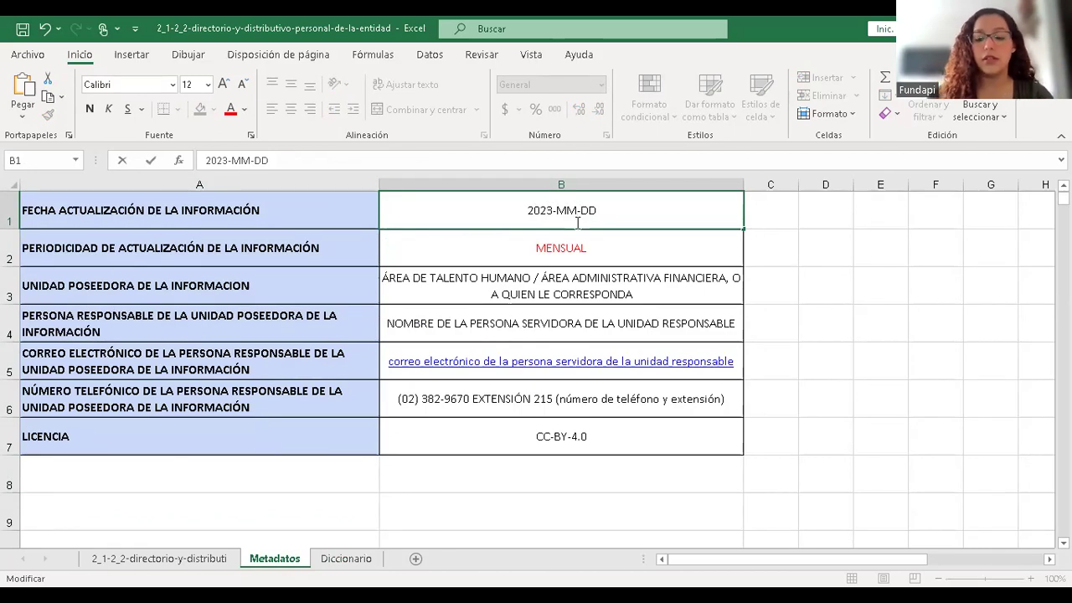
key("BackSpace")
key("BackSpace")
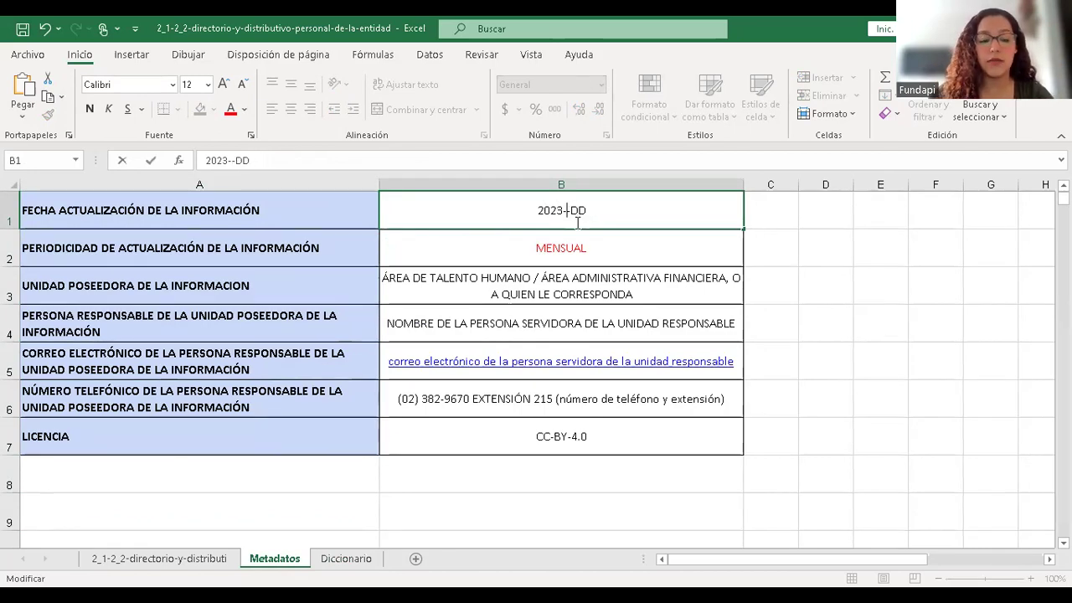
type("12")
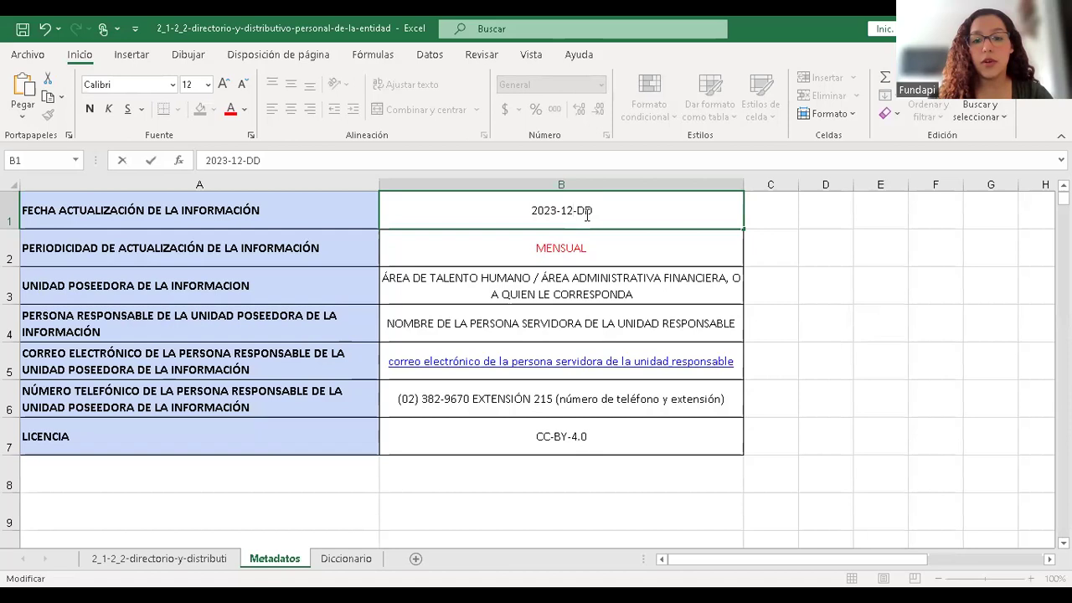
key("BackSpace")
key("BackSpace")
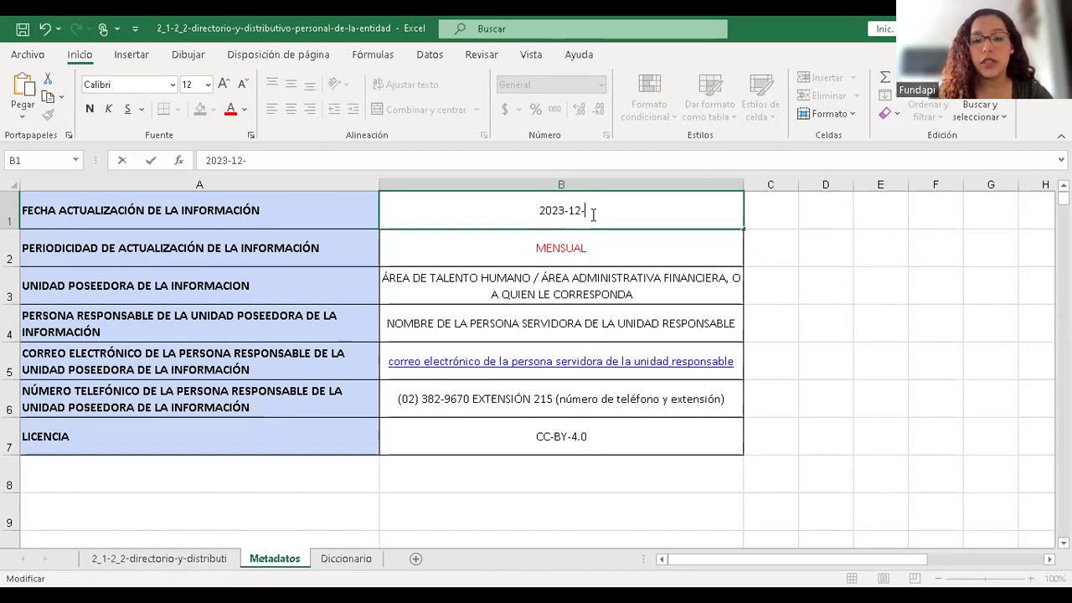
type("14")
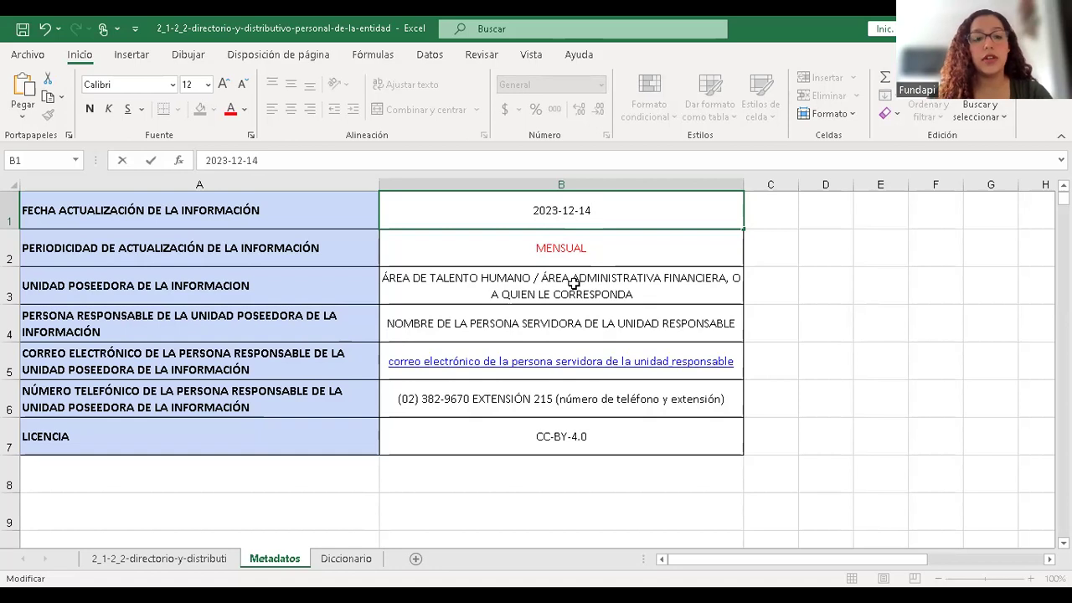
left_click(624, 293)
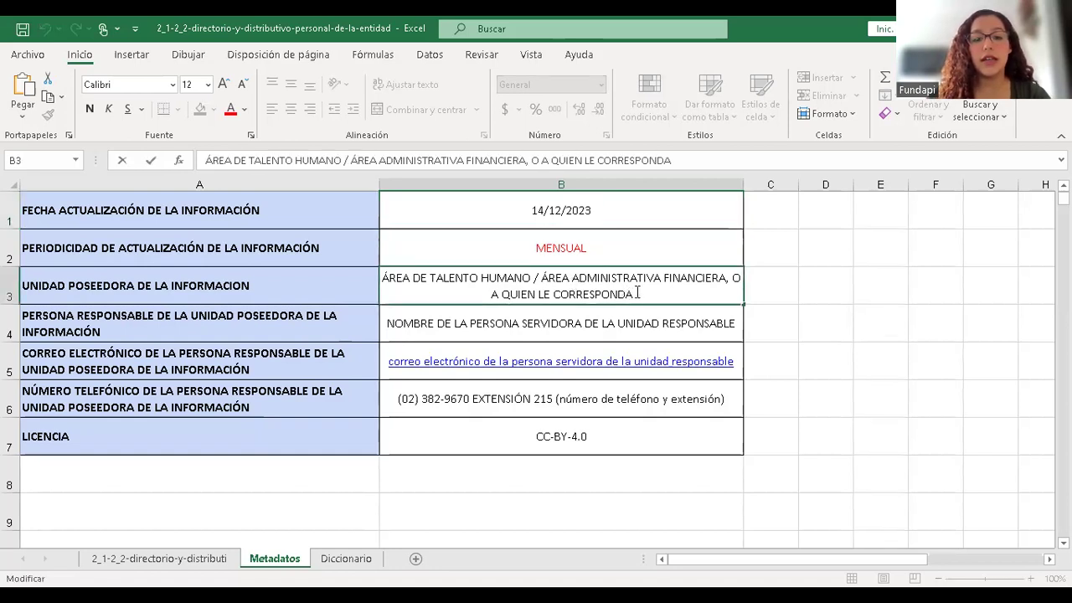
- Trim the holder unit in B3 to ÁREA ADMINISTRATIVA FINANCIERA
left_click_drag(542, 278, 376, 277)
key("BackSpace")
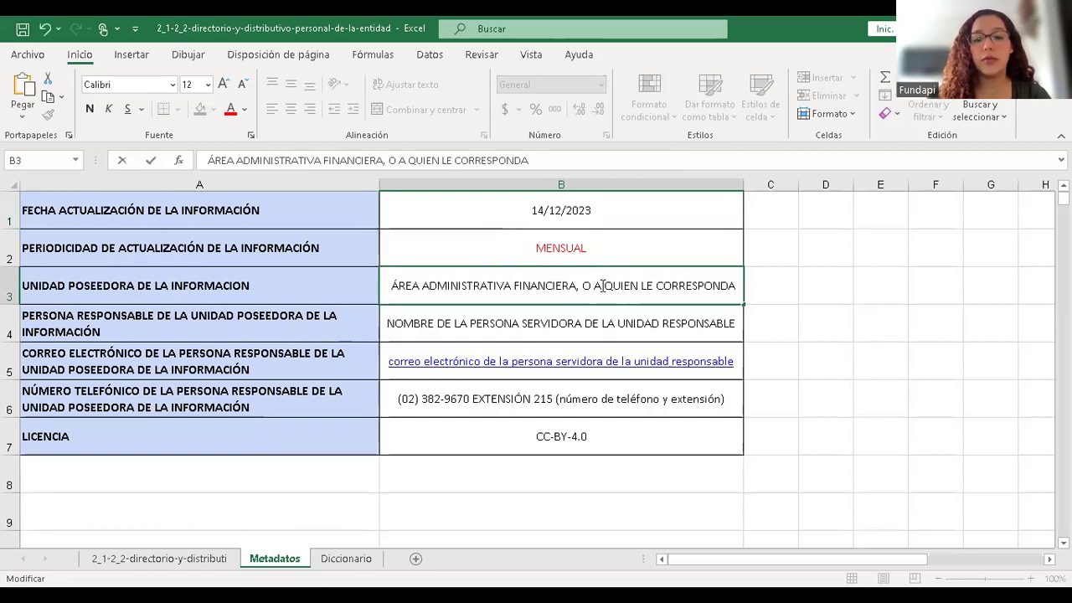
left_click_drag(576, 287, 768, 277)
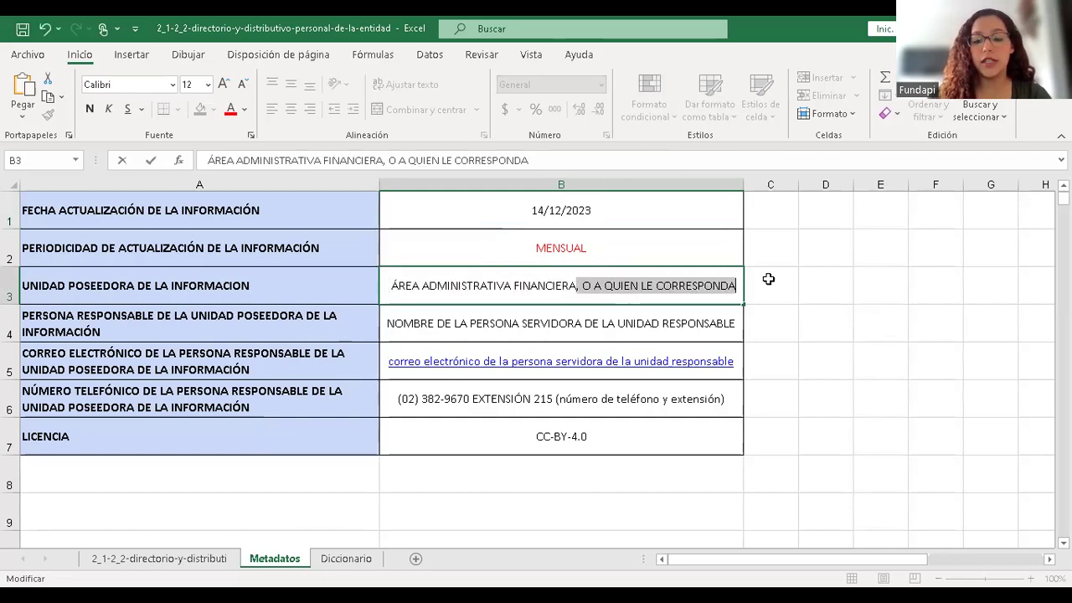
key("BackSpace")
left_click(566, 323)
- Replace the B4 placeholder with the responsible person's full name
double_click(563, 323)
left_click_drag(739, 326, 381, 319)
key("BackSpace")
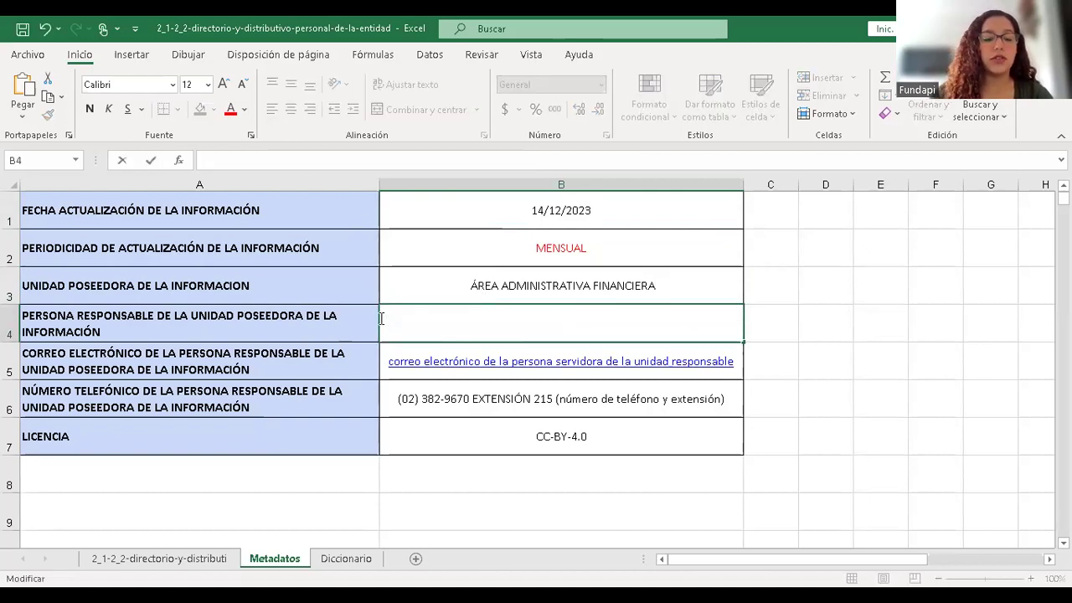
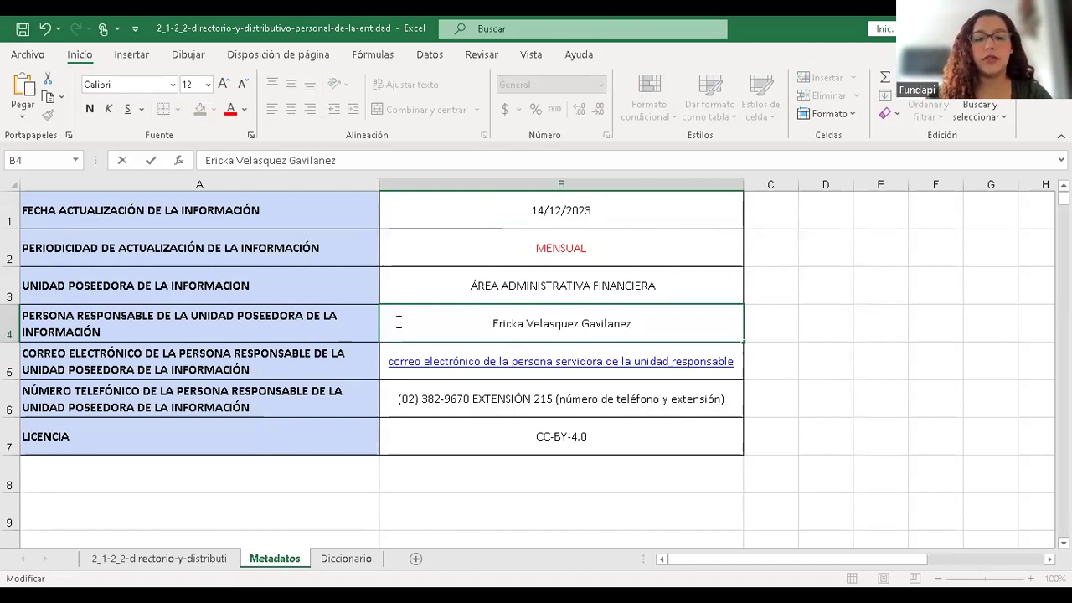
key("Return")
- Enter the responsible person's institutional e-mail address in B5
key("BackSpace")
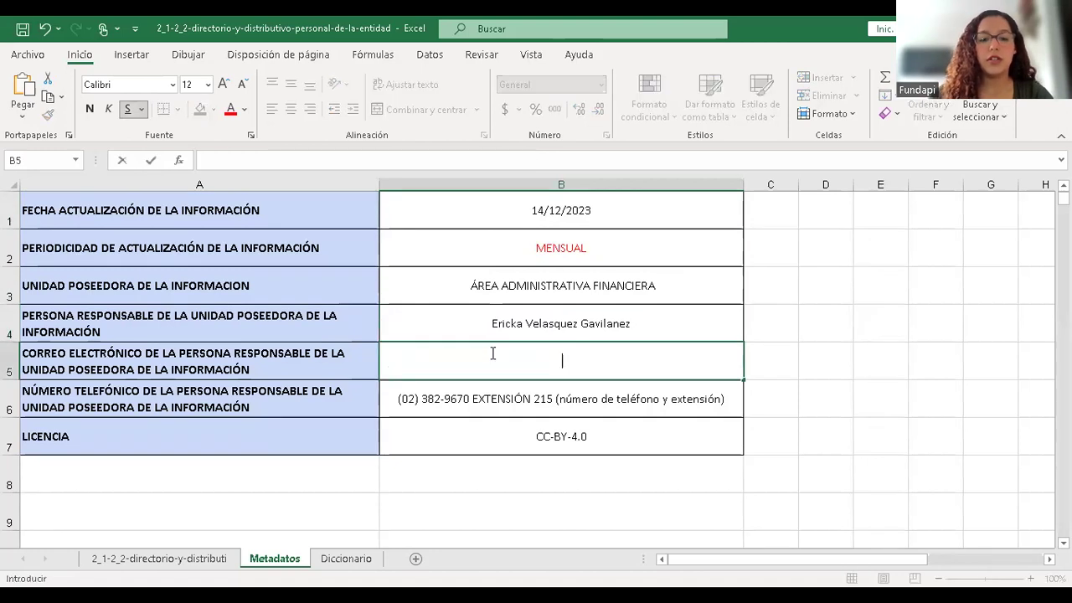
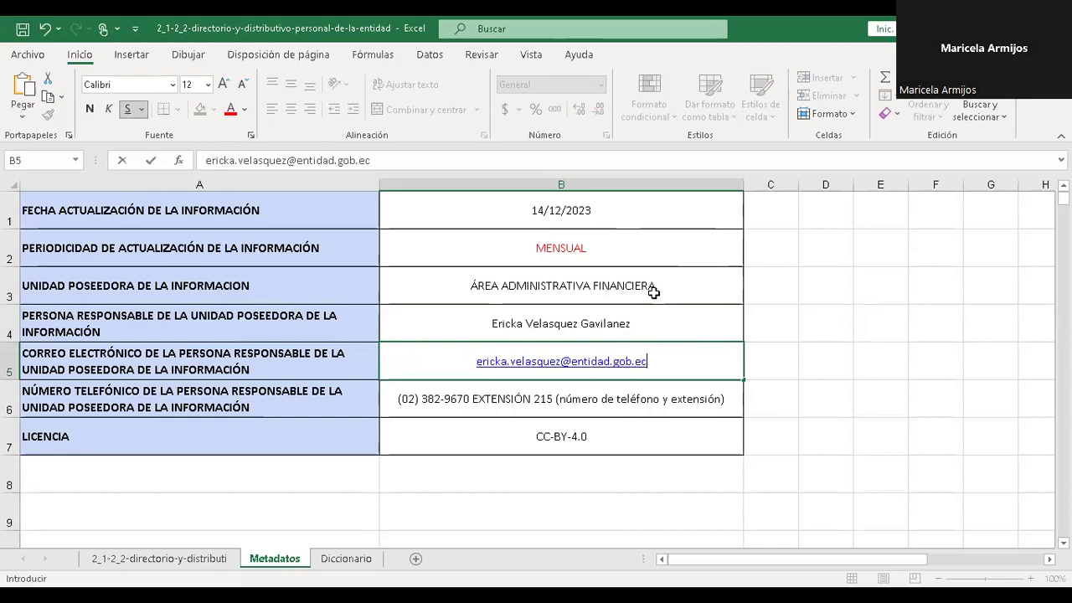
left_click(653, 292)
- Review the filled-in metadata values: update date, periodicity, name and e-mail
key("Down")
key("Down")
key("Down")
key("Down")
key("Down")
key("Down")
key("Down")
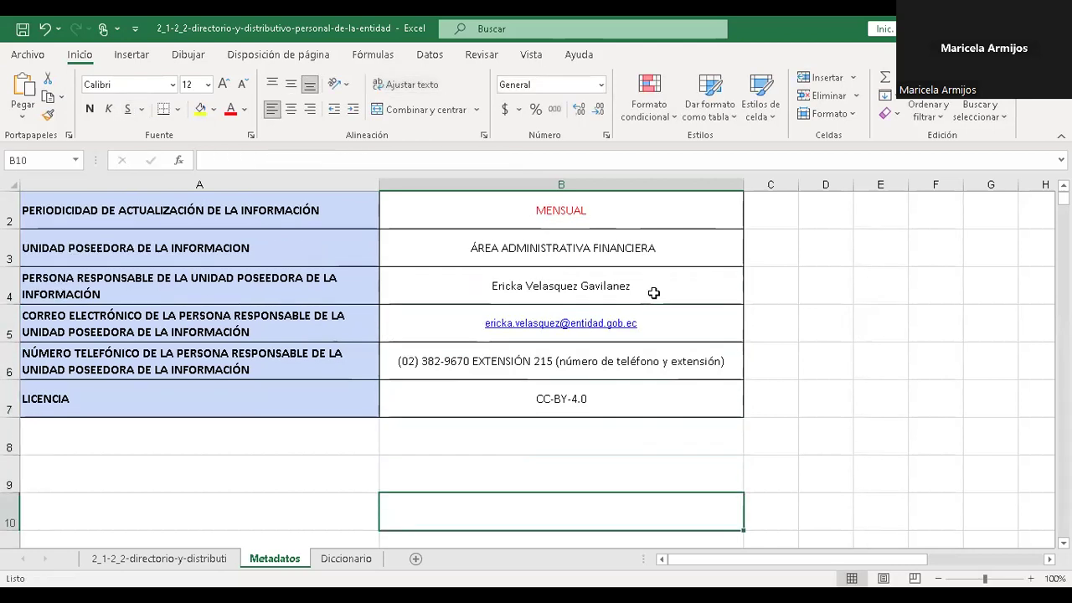
key("Down")
key("Up")
key("Up")
key("Up")
key("Up")
key("Up")
key("Up")
key("Up")
key("Up")
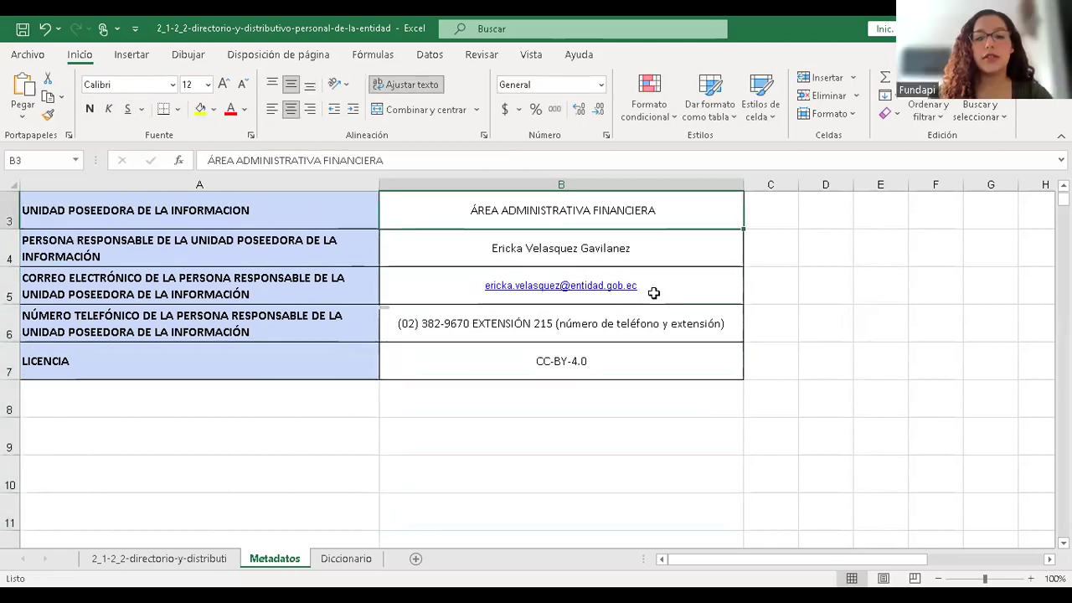
key("Up")
key("Up")
key("Down")
key("Down")
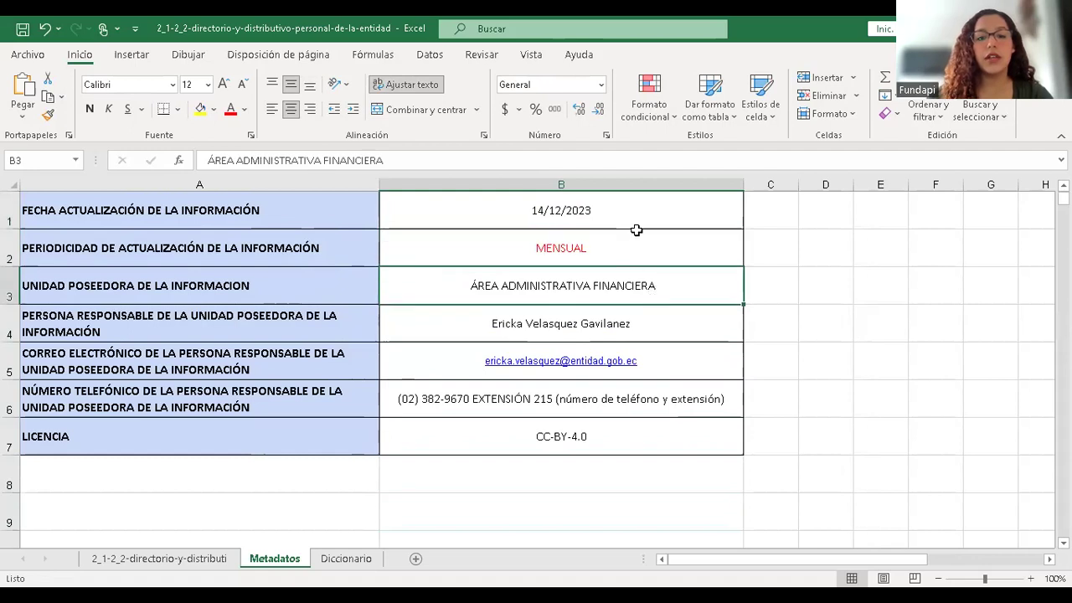
left_click(633, 224)
key("Down")
key("Down")
key("Down")
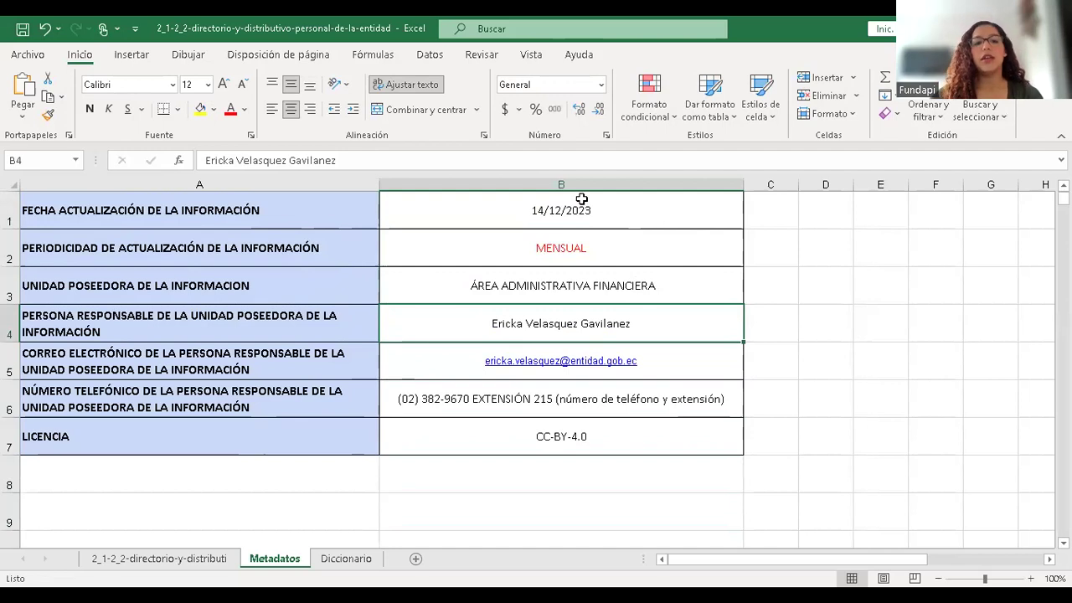
left_click(627, 203)
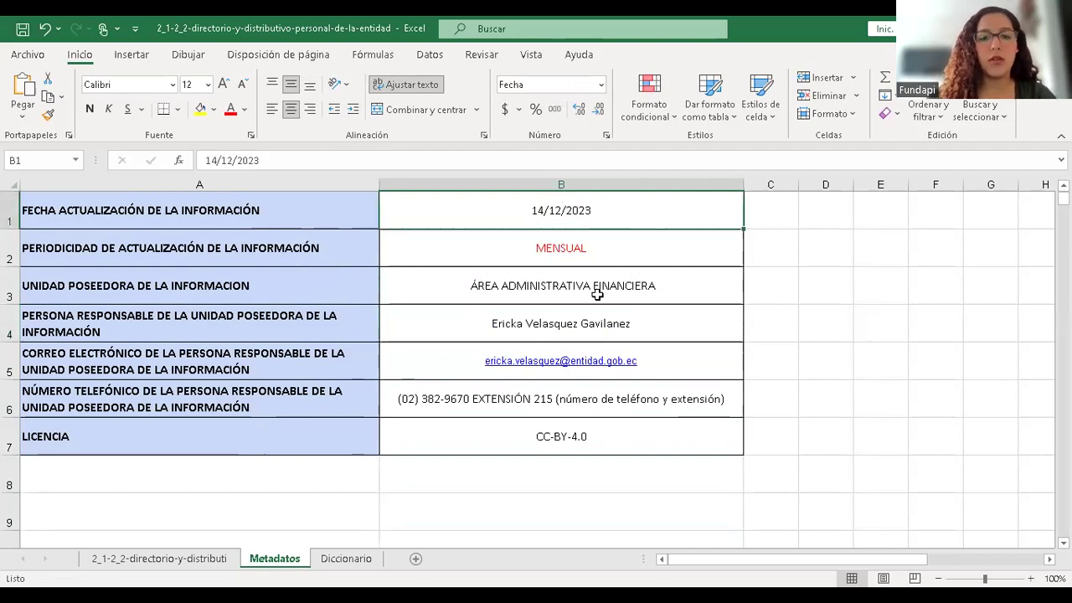
left_click(558, 251)
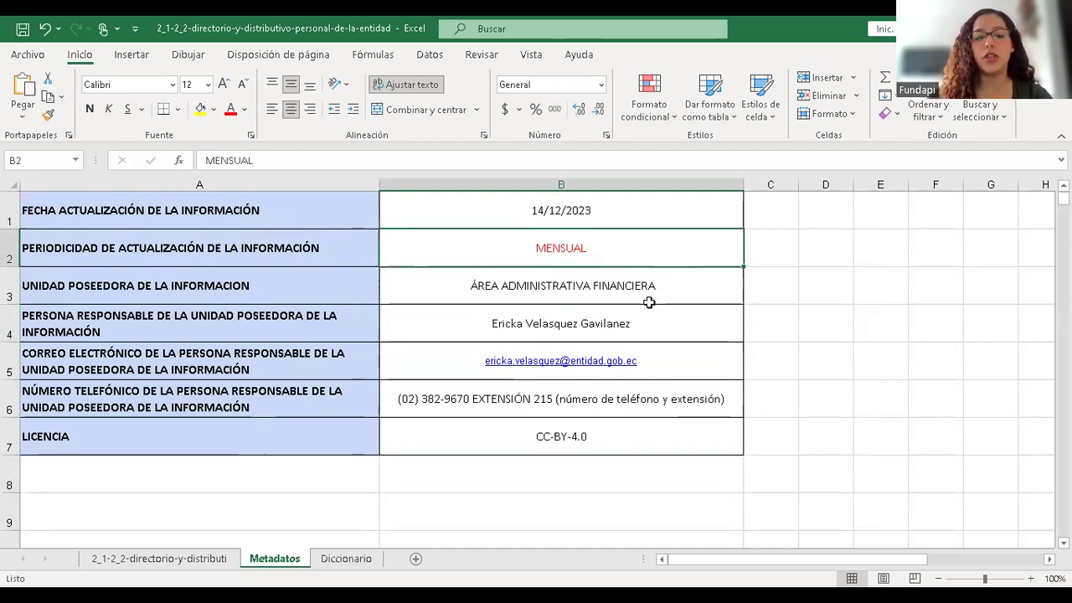
left_click(510, 310)
left_click(690, 367)
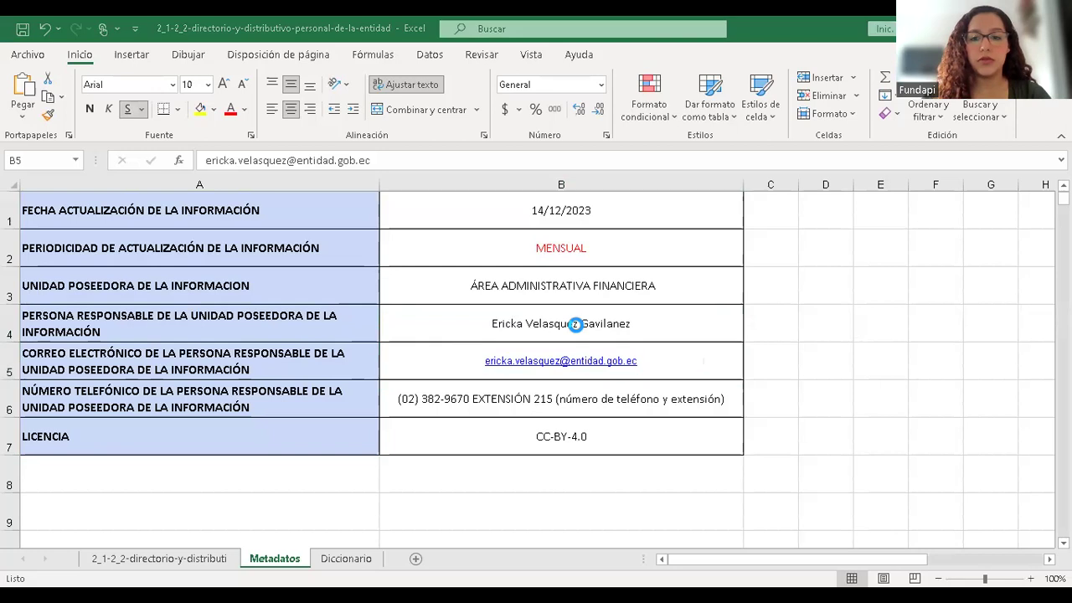
key("Down")
key("Down")
key("Down")
key("Down")
key("Down")
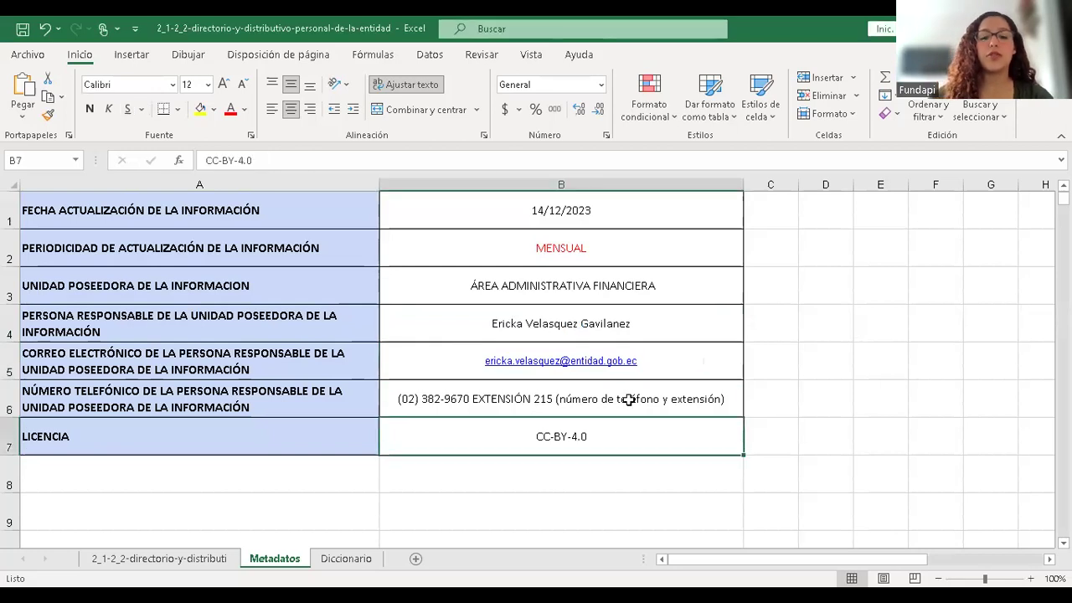
key("Up")
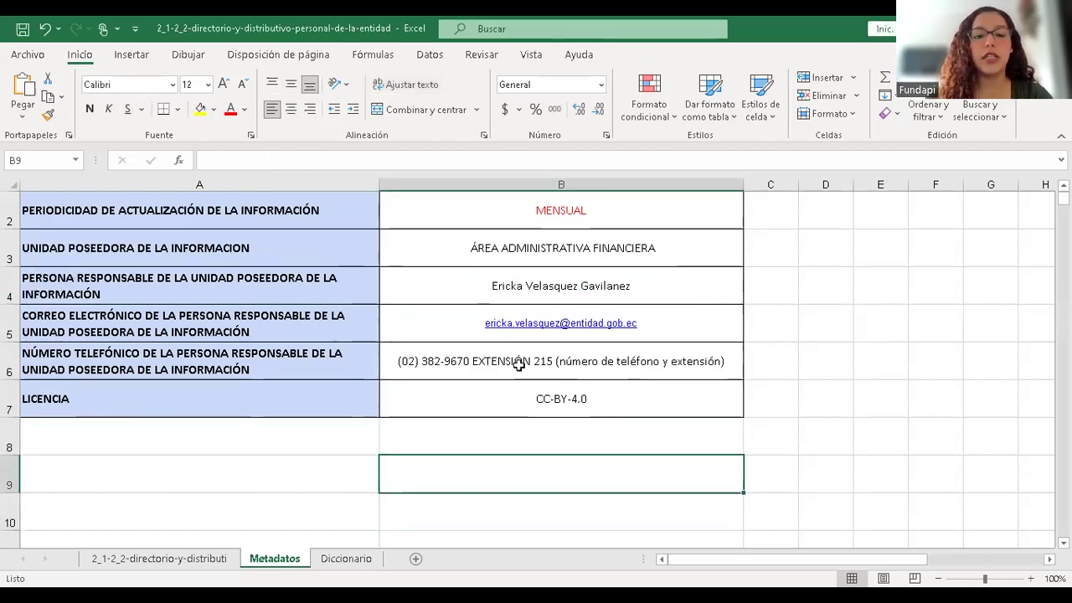
- Delete the placeholder note from phone cell B6, then go to the Diccionario sheet
double_click(556, 361)
left_click_drag(557, 361, 727, 364)
key("Delete")
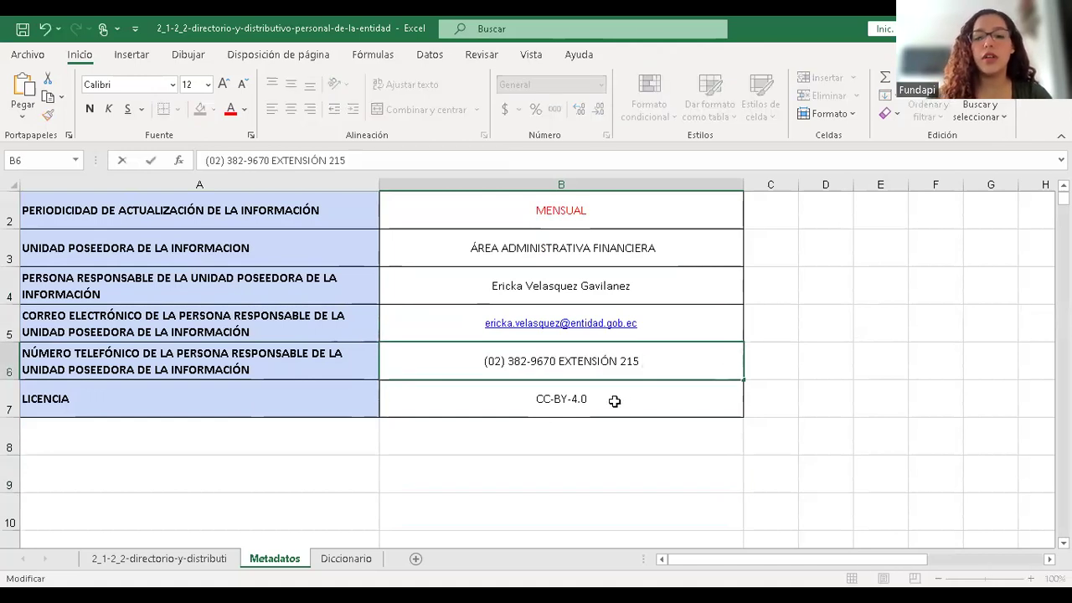
key("Return")
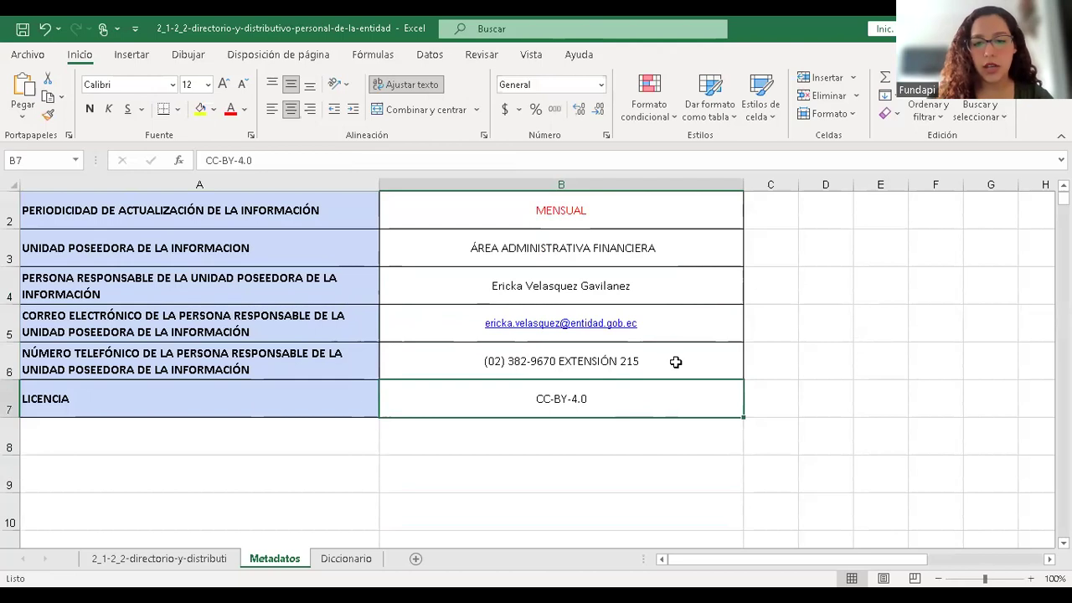
left_click(663, 339)
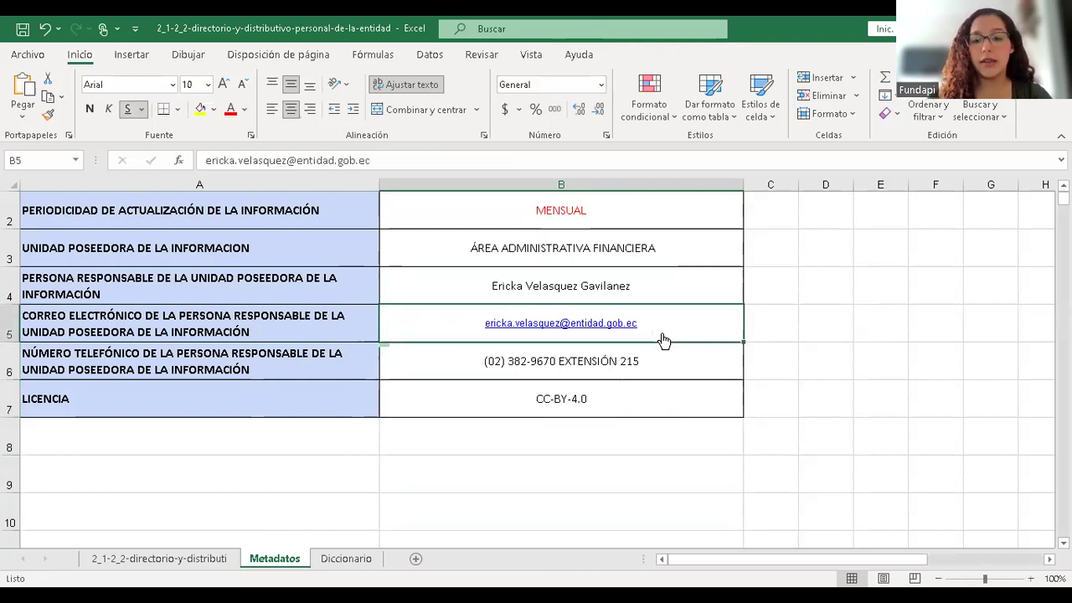
left_click(208, 364)
key("Up")
key("Up")
key("Up")
key("Up")
key("Up")
key("Down")
key("Down")
key("Down")
key("Down")
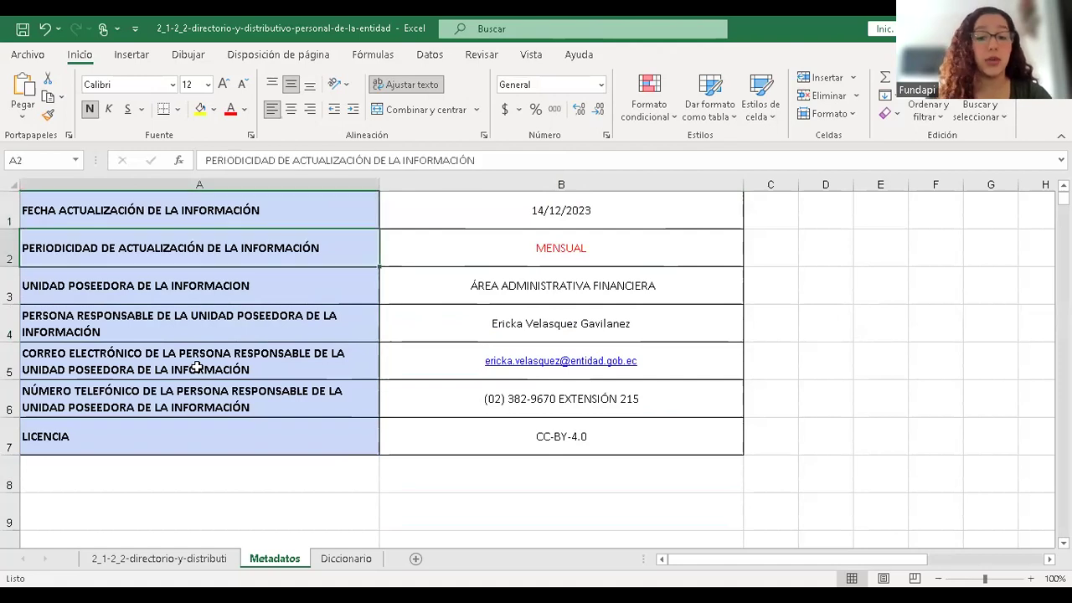
key("Down")
key("Up")
key("Up")
key("Up")
key("Up")
key("Up")
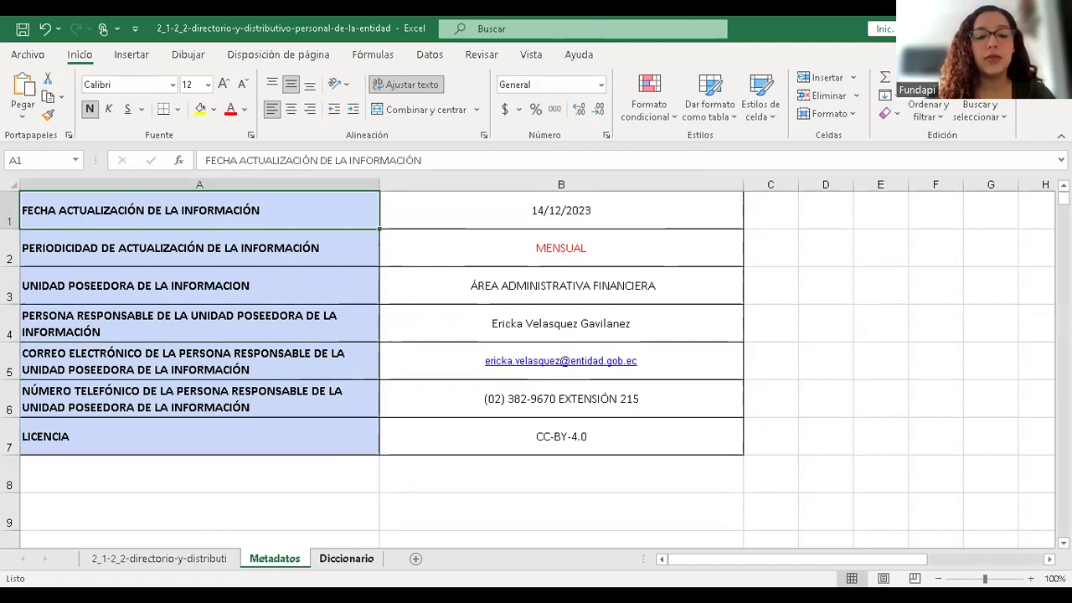
left_click(346, 558)
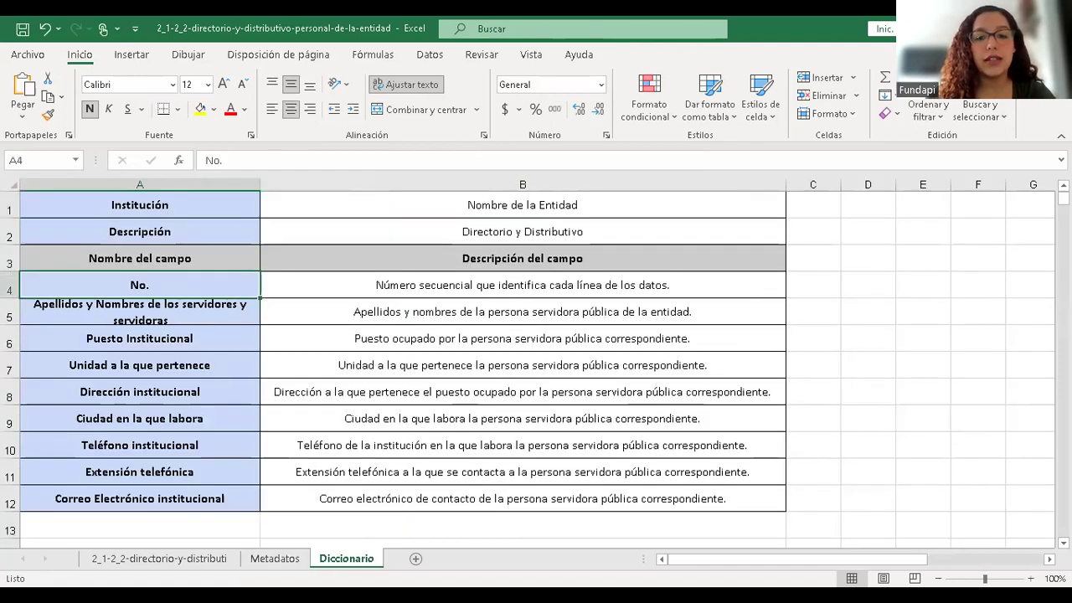
- Set the institution name in Diccionario cell B1 to Municipio de Zamora
double_click(606, 207)
key("BackSpace")
key("BackSpace")
key("BackSpace")
key("BackSpace")
key("BackSpace")
key("BackSpace")
key("BackSpace")
key("BackSpace")
key("BackSpace")
key("BackSpace")
key("BackSpace")
key("BackSpace")
key("BackSpace")
key("BackSpace")
key("BackSpace")
key("BackSpace")
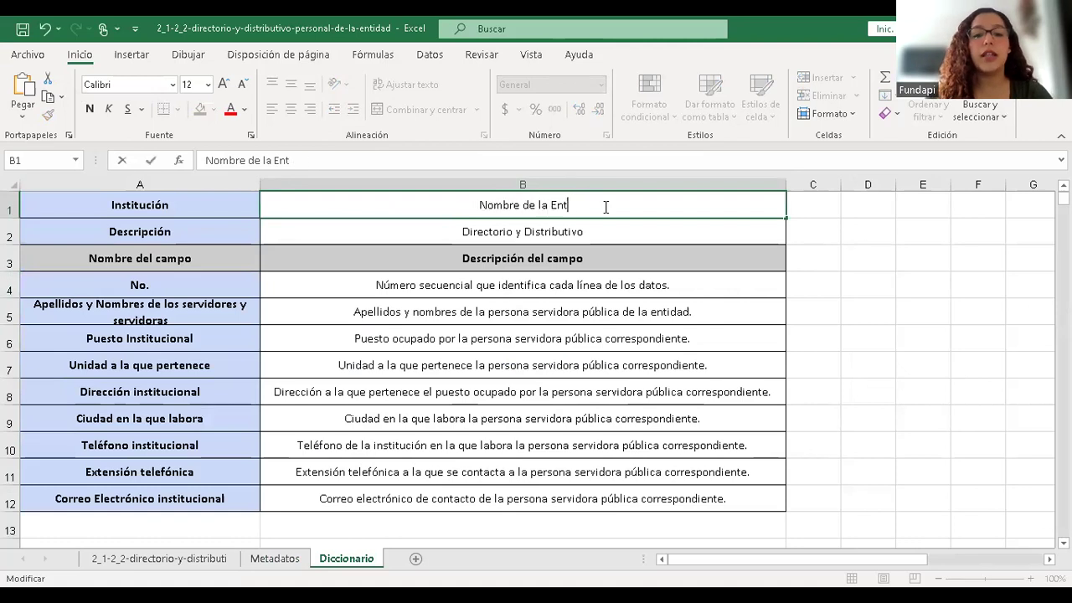
key("BackSpace")
key("BackSpace")
key("BackSpace")
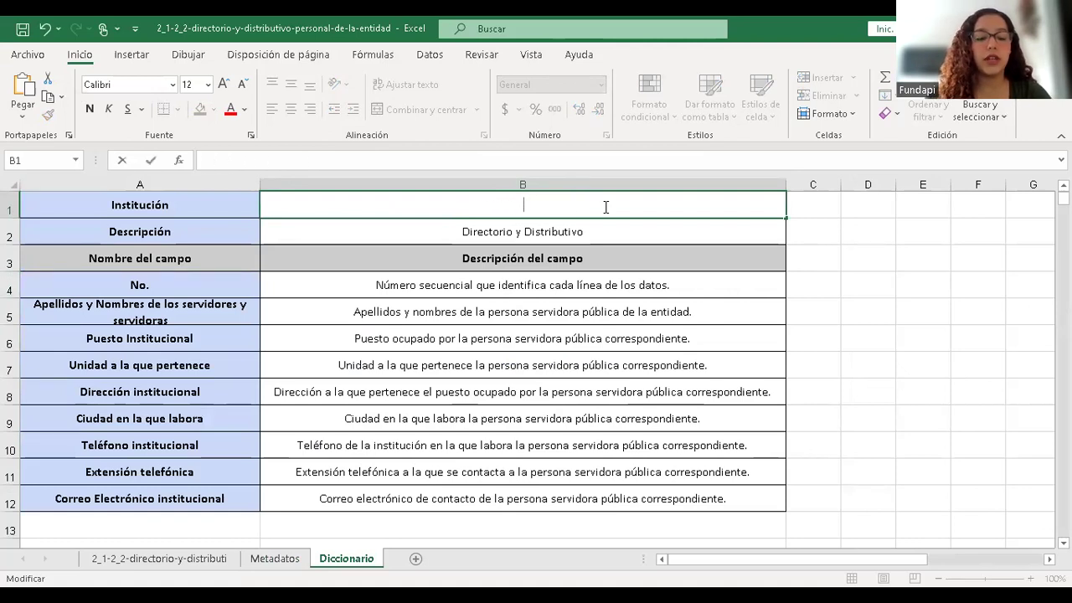
type("Gad")
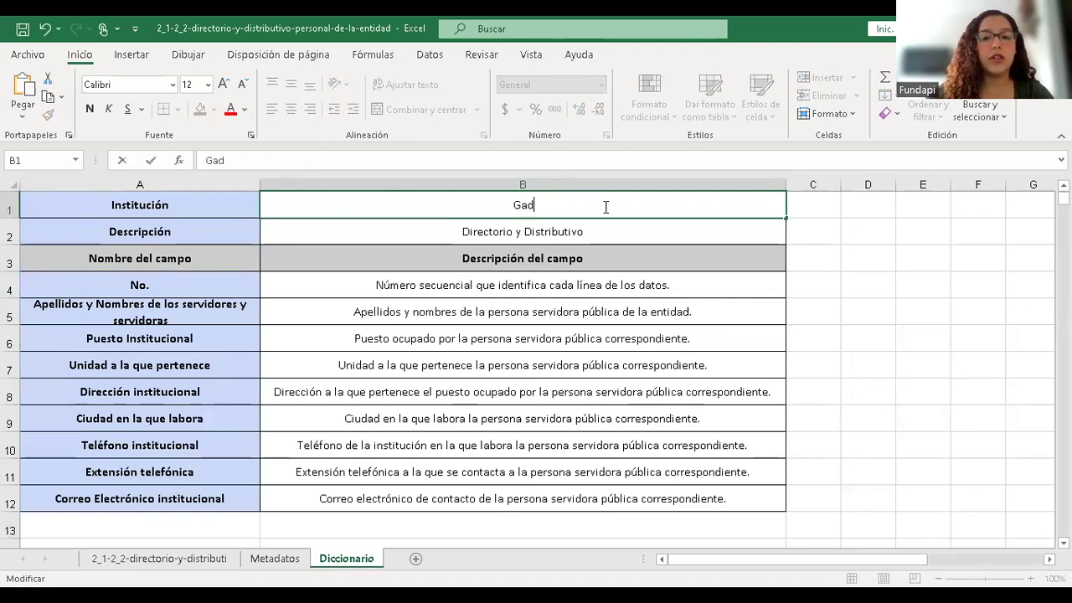
key("BackSpace")
key("BackSpace")
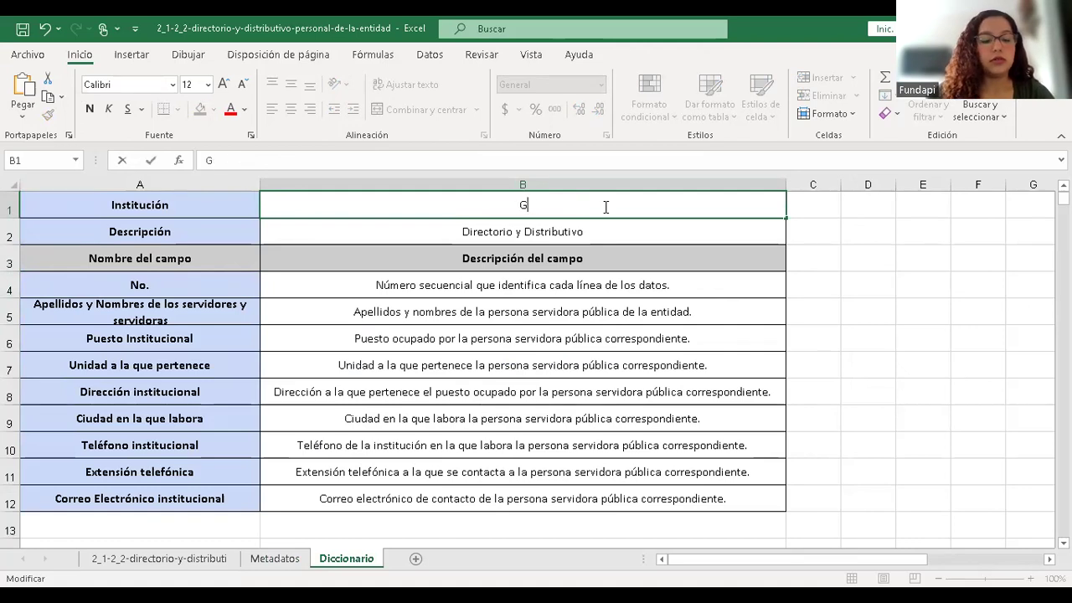
key("BackSpace")
key("BackSpace")
type("Municip")
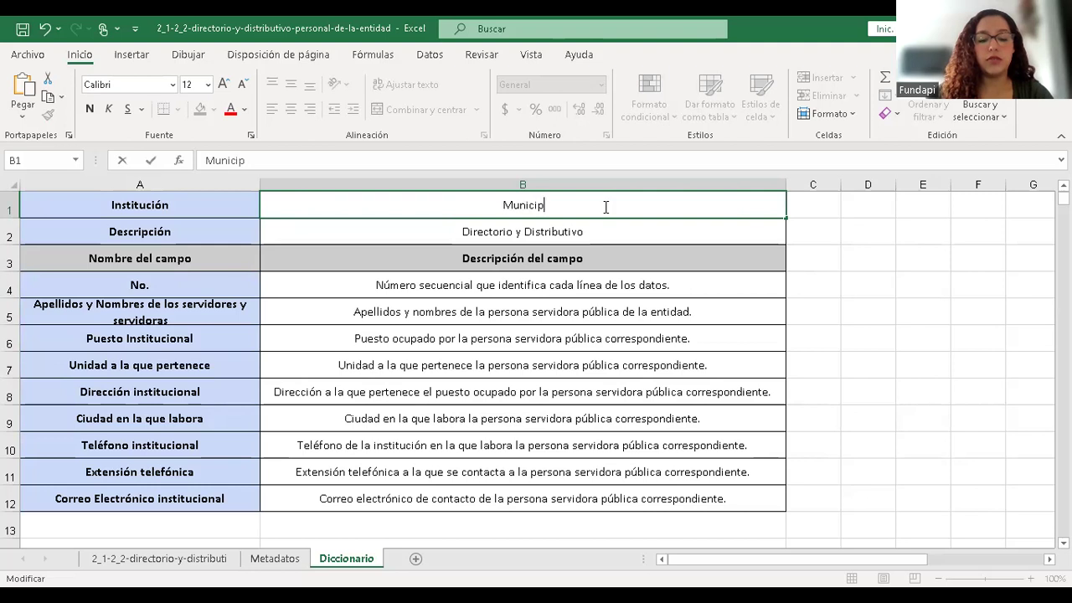
type("io de Zamora")
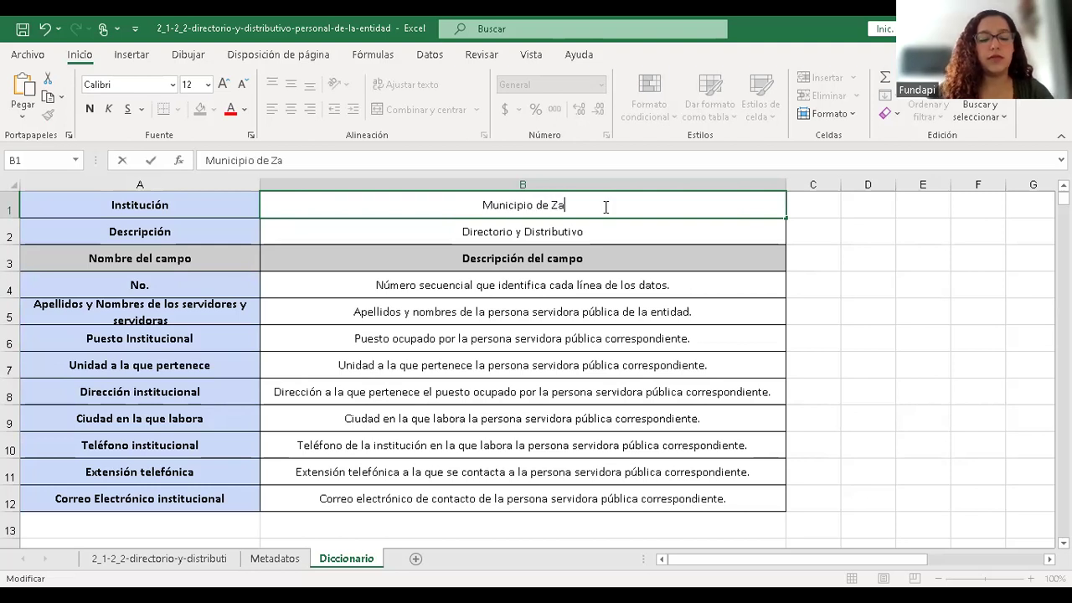
left_click(493, 295)
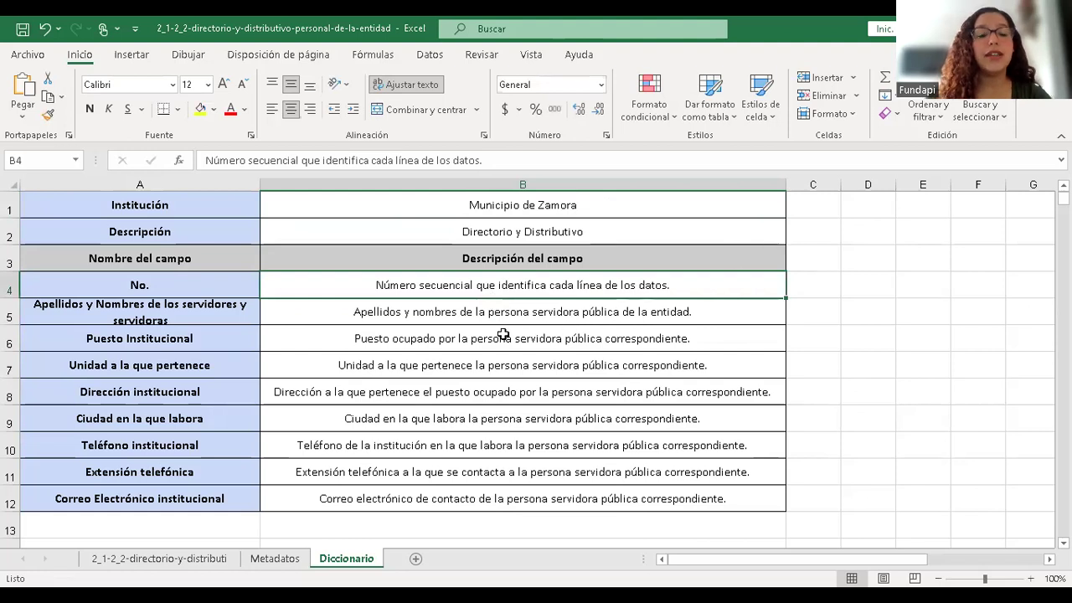
- Review the No. and names field descriptions in B4–B5, then return to Metadatos
left_click(597, 206)
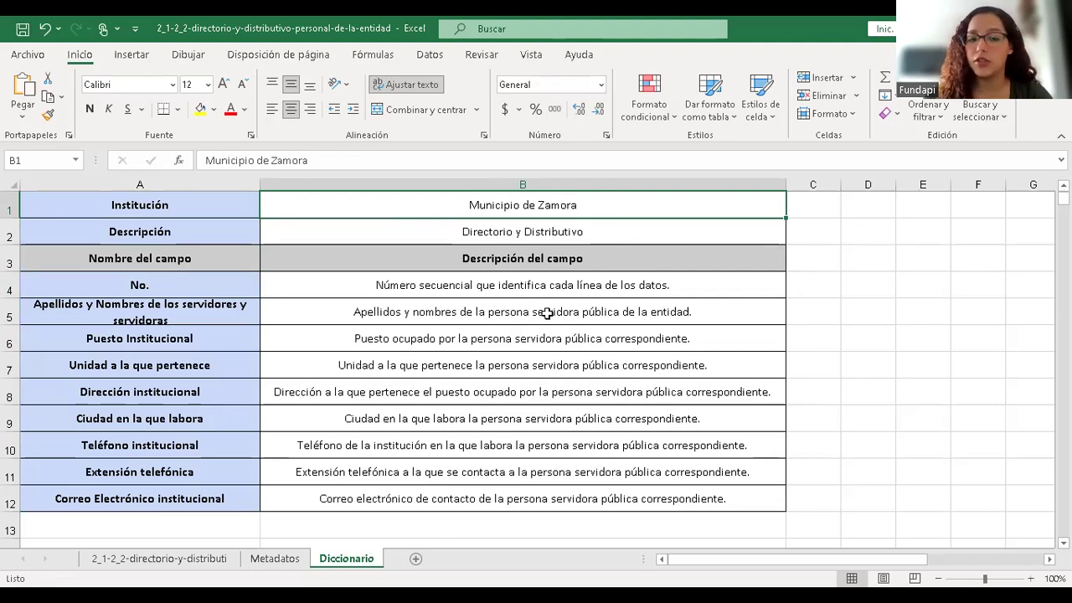
left_click(503, 288)
left_click_drag(519, 285, 522, 365)
left_click(338, 283)
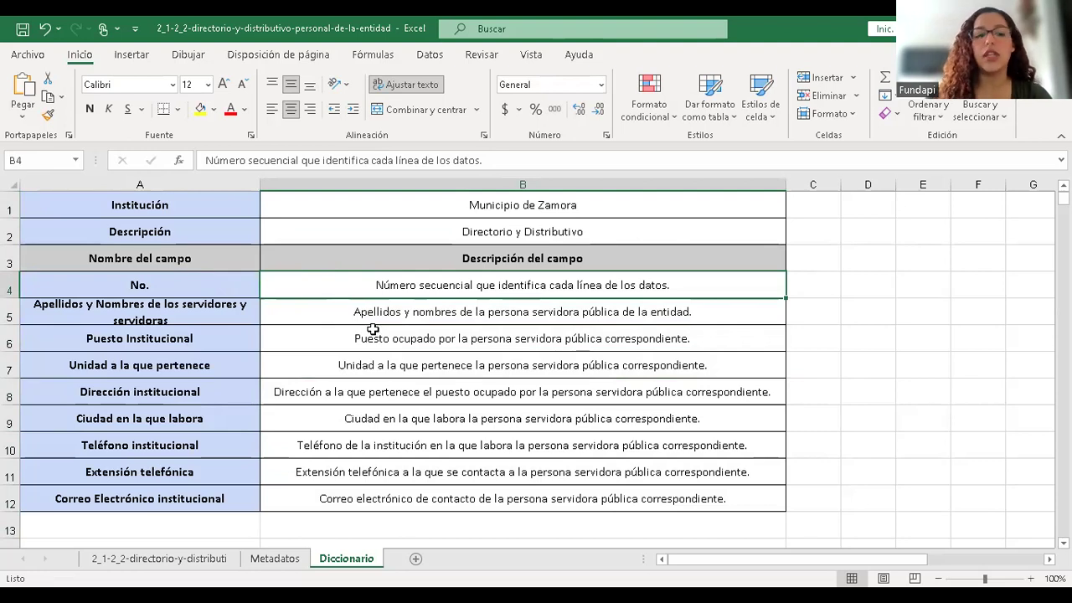
left_click(348, 314)
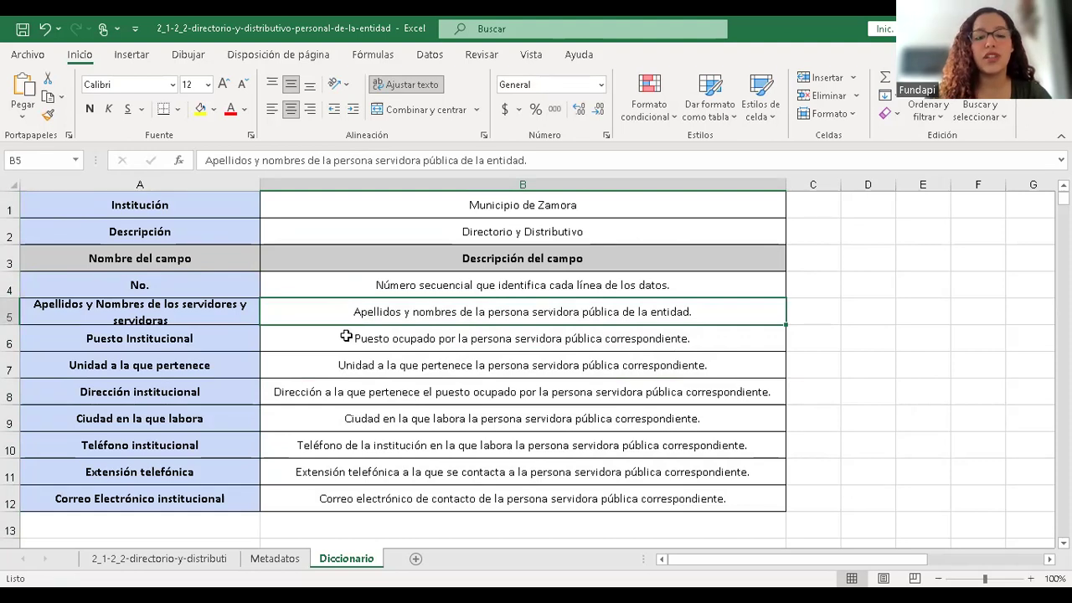
key("ctrl+Page_Up")
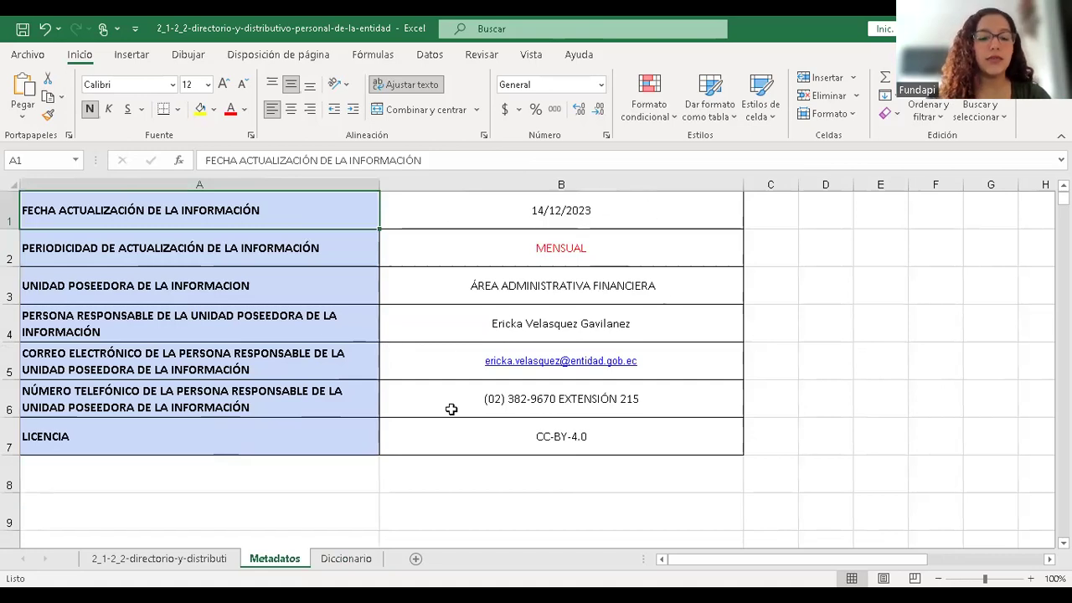
key("ctrl+Page_Down")
key("ctrl+Page_Up")
key("ctrl+Page_Up")
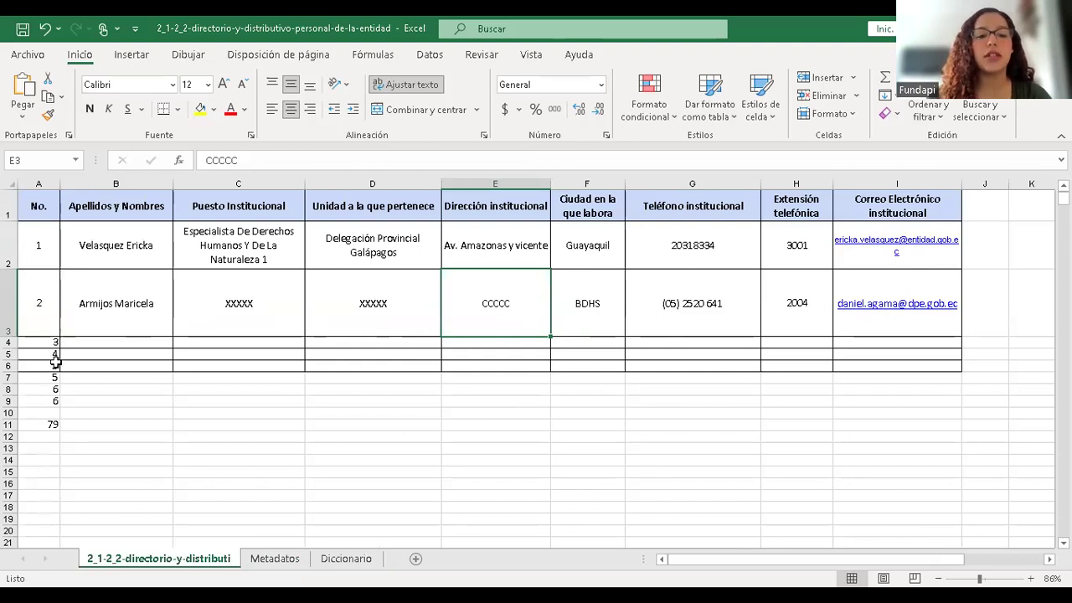
left_click_drag(52, 425, 904, 425)
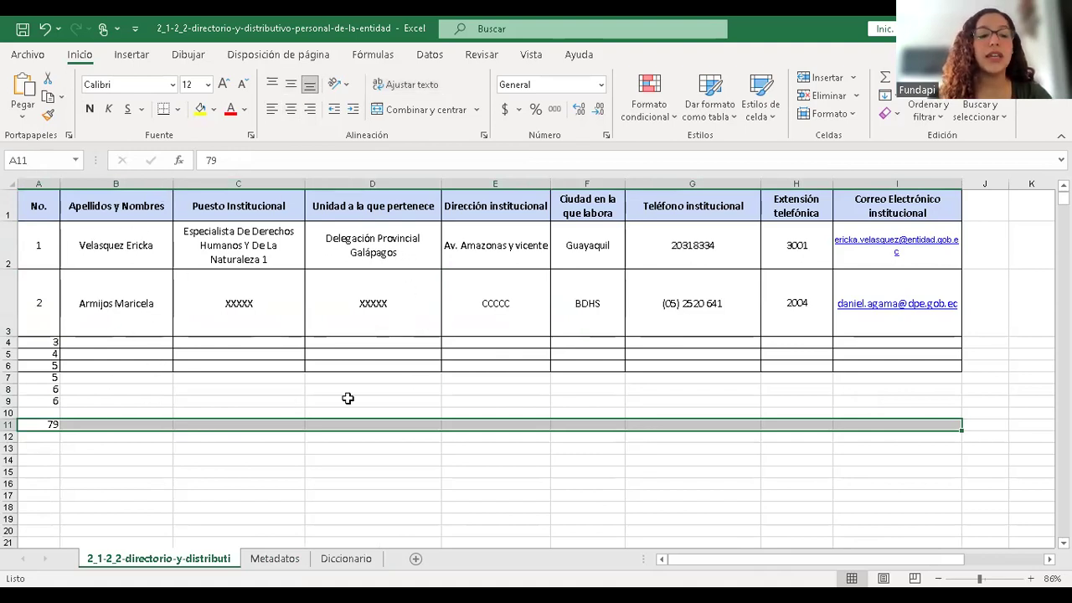
left_click(102, 390)
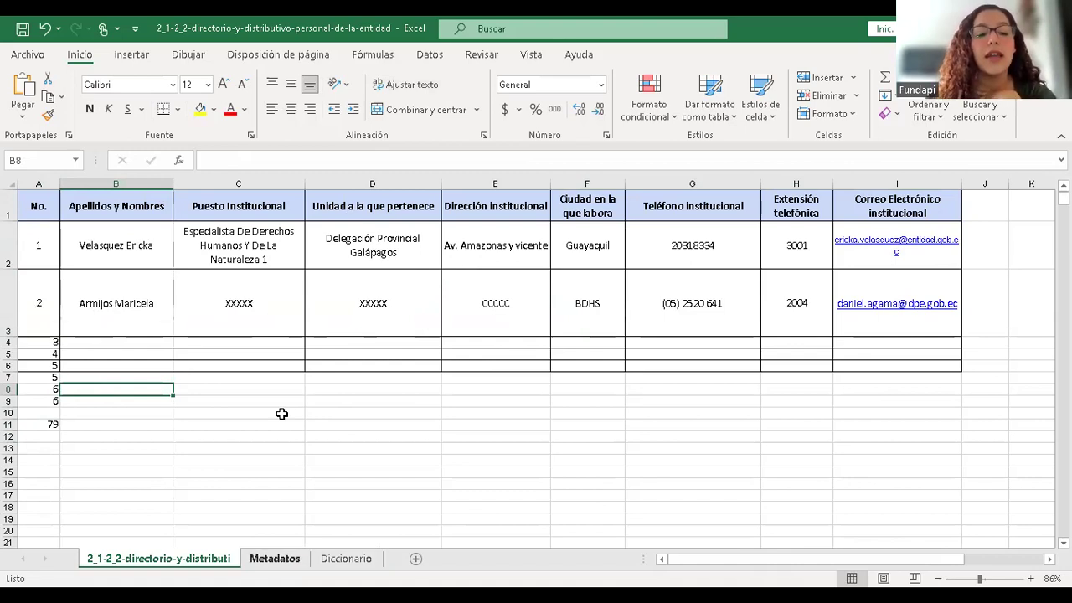
key("ctrl+Page_Down")
key("ctrl+Page_Down")
key("ctrl+Page_Up")
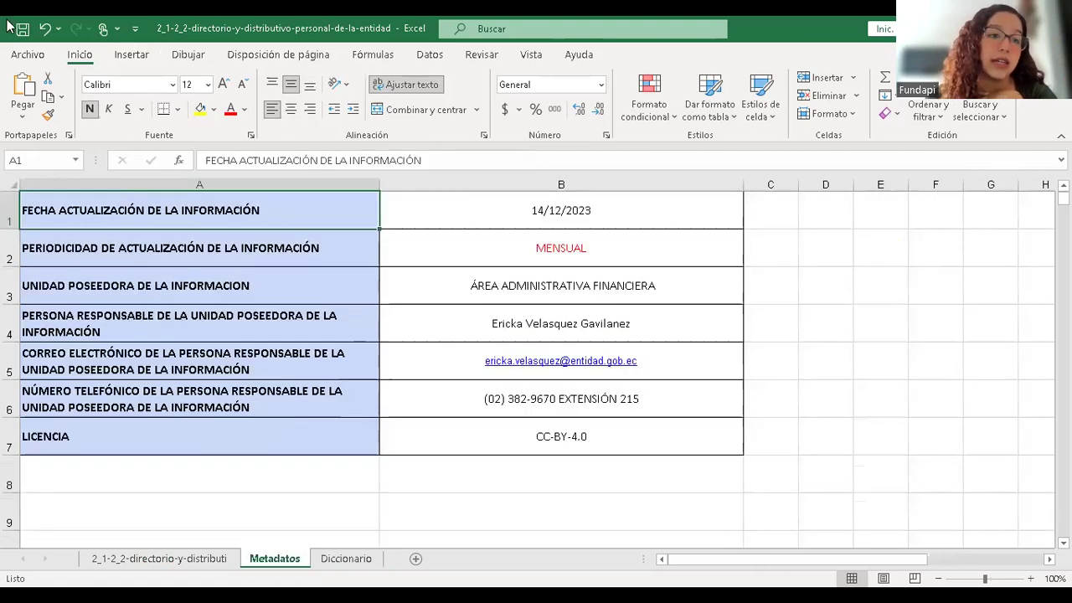
key("ctrl+Page_Up")
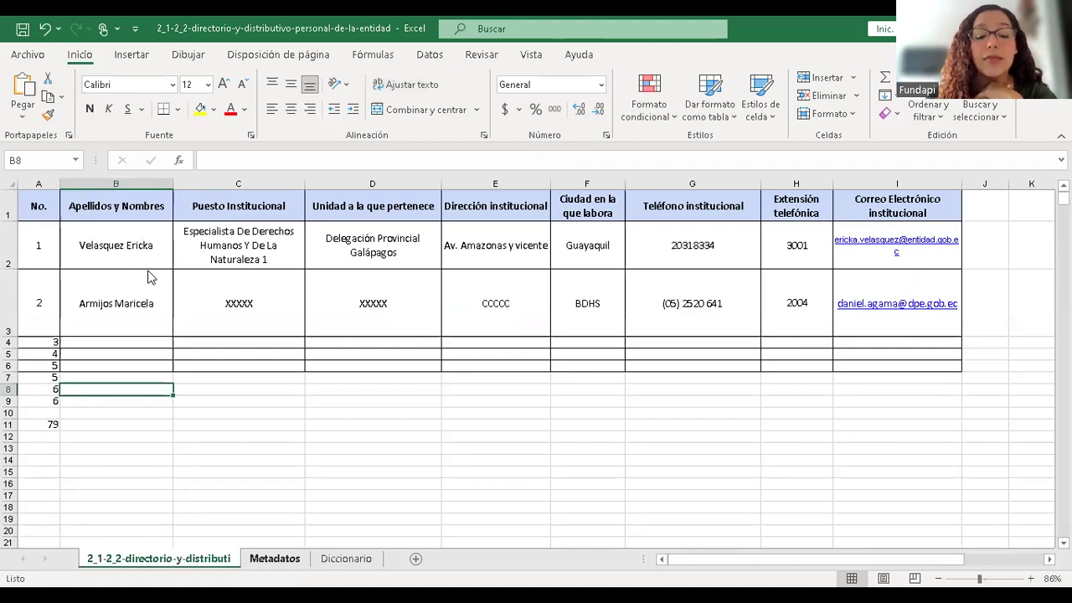
right_click(268, 559)
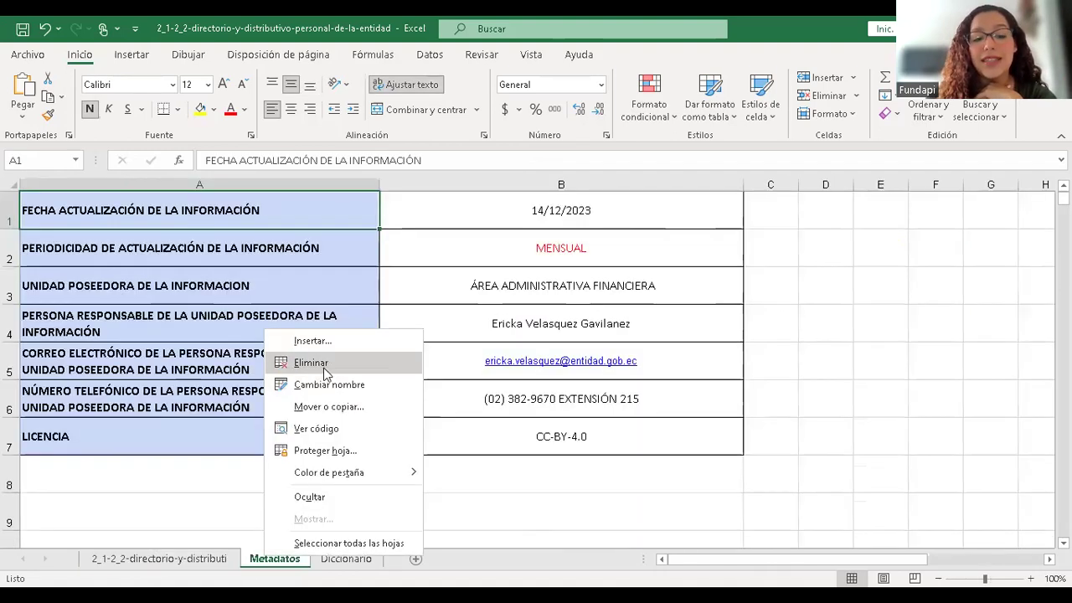
left_click(193, 363)
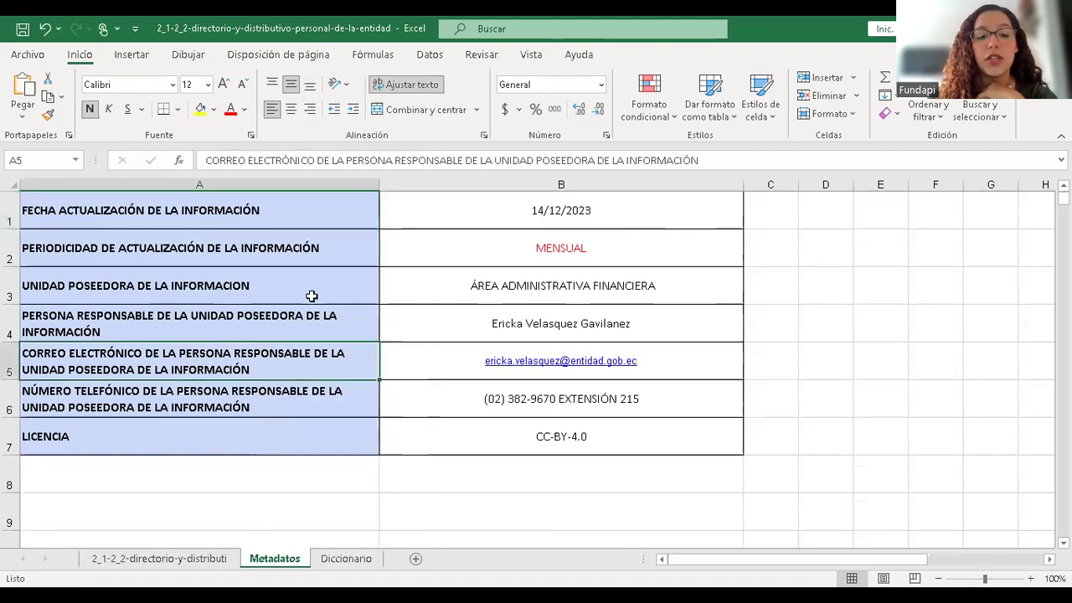
left_click(185, 208)
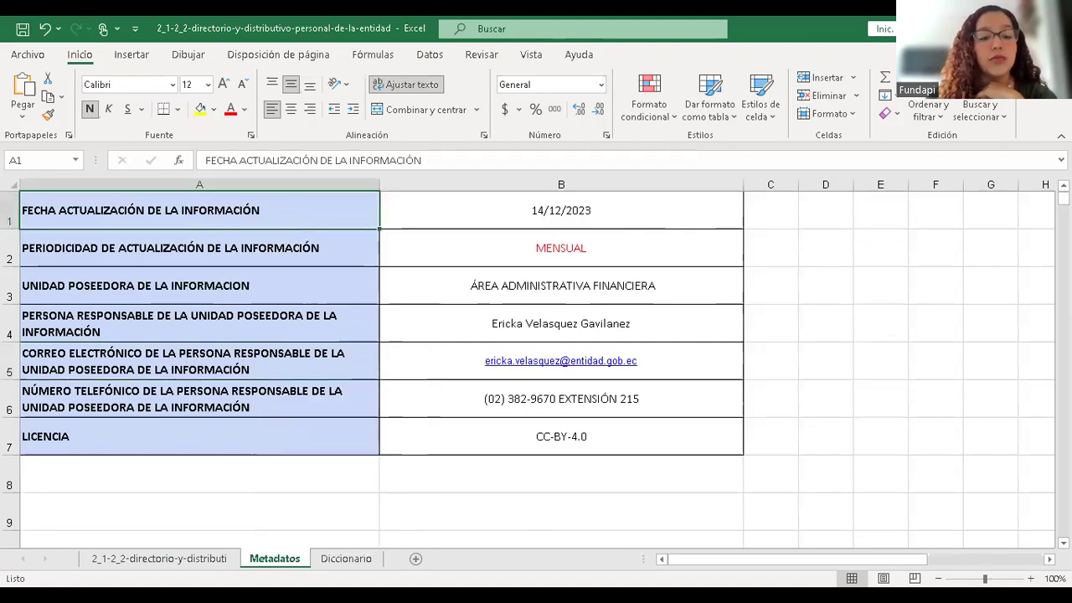
left_click(159, 559)
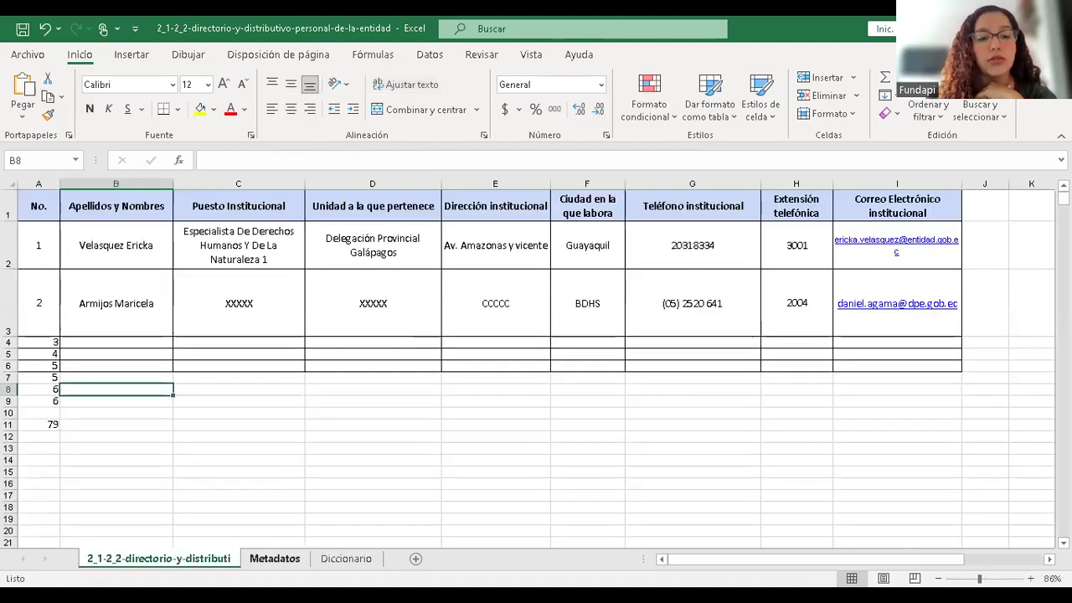
left_click(274, 559)
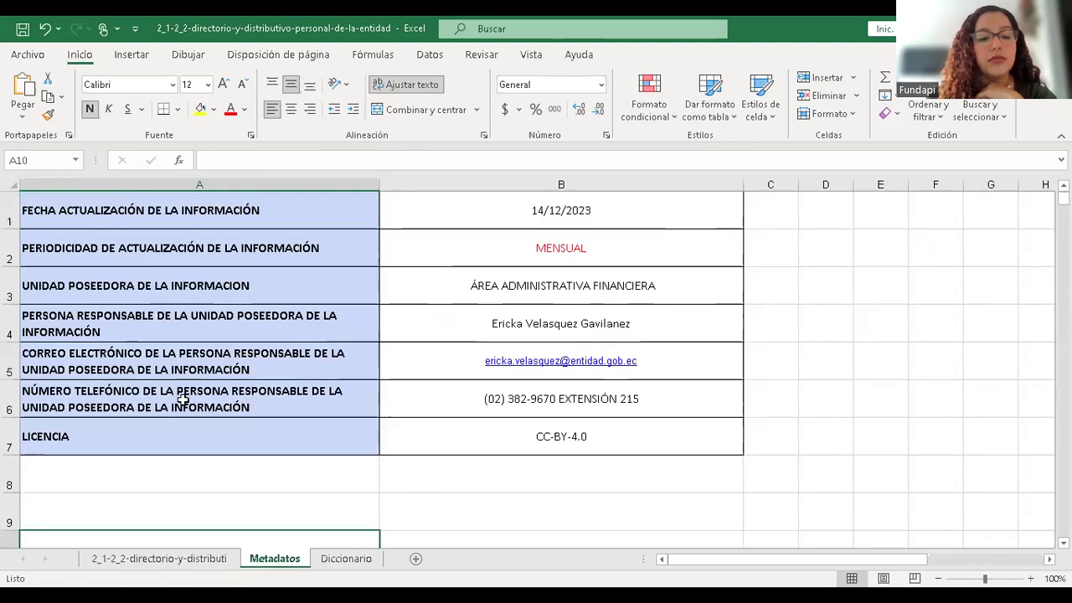
key("ctrl+Page_Up")
- Save the workbook as an Excel workbook named DIRECTORIO in the folder above CSV
left_click(38, 54)
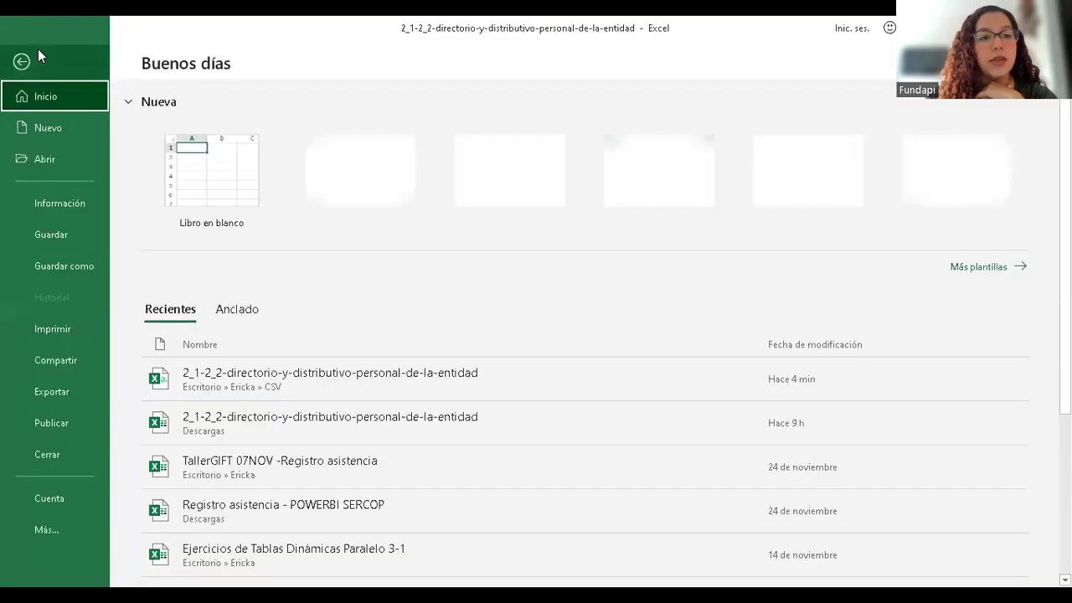
left_click(78, 272)
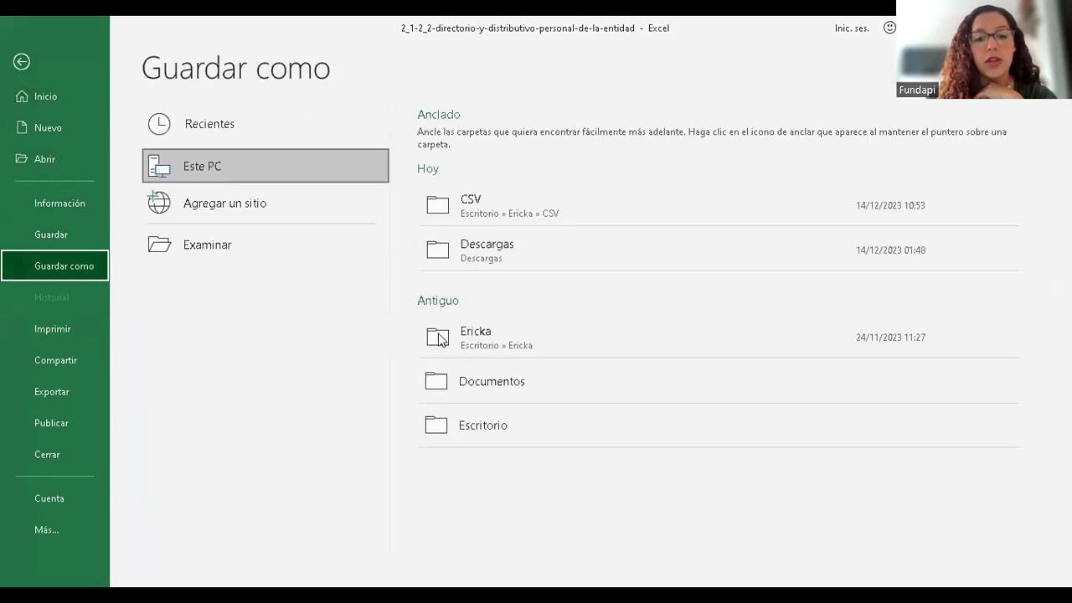
left_click(221, 235)
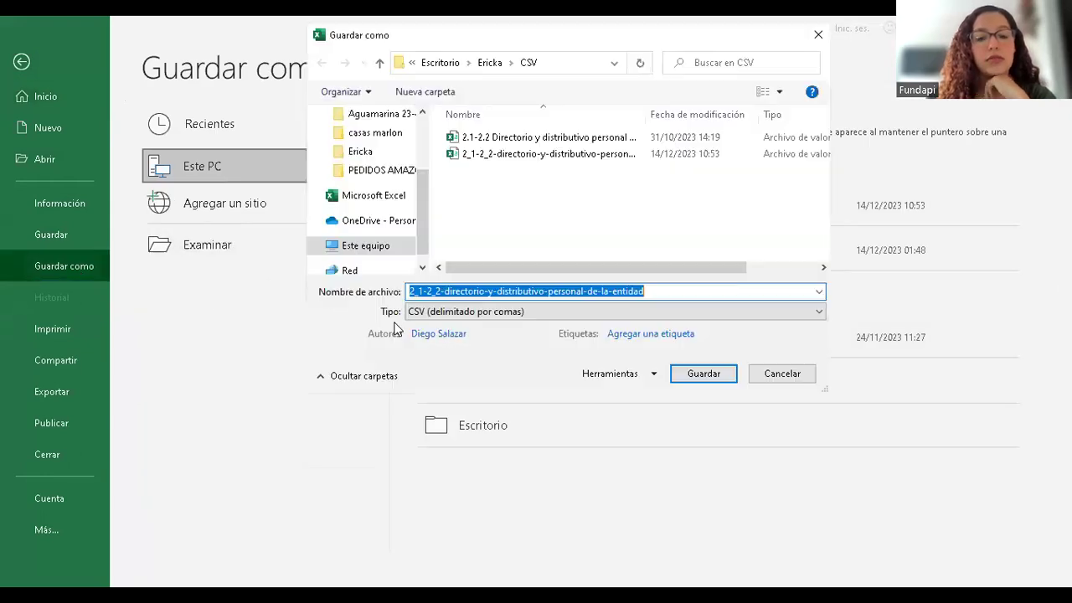
left_click(461, 312)
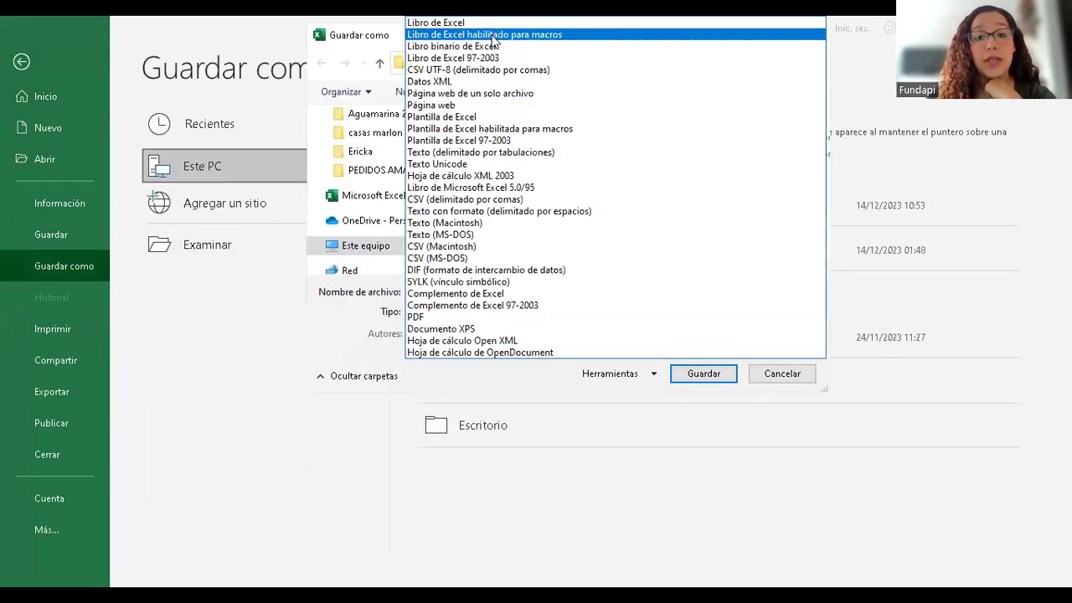
left_click(474, 23)
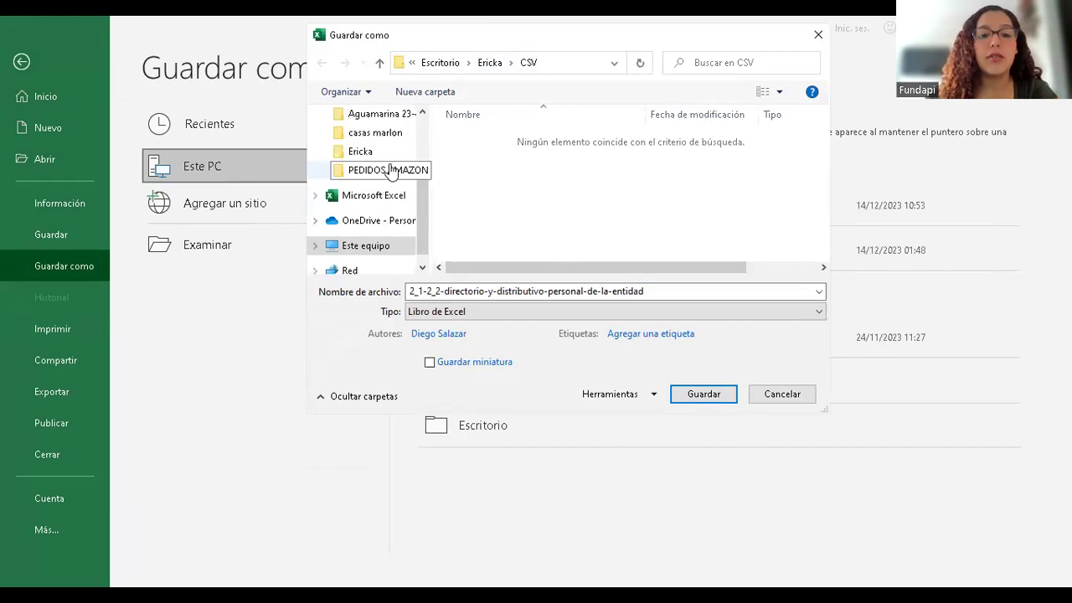
left_click(490, 63)
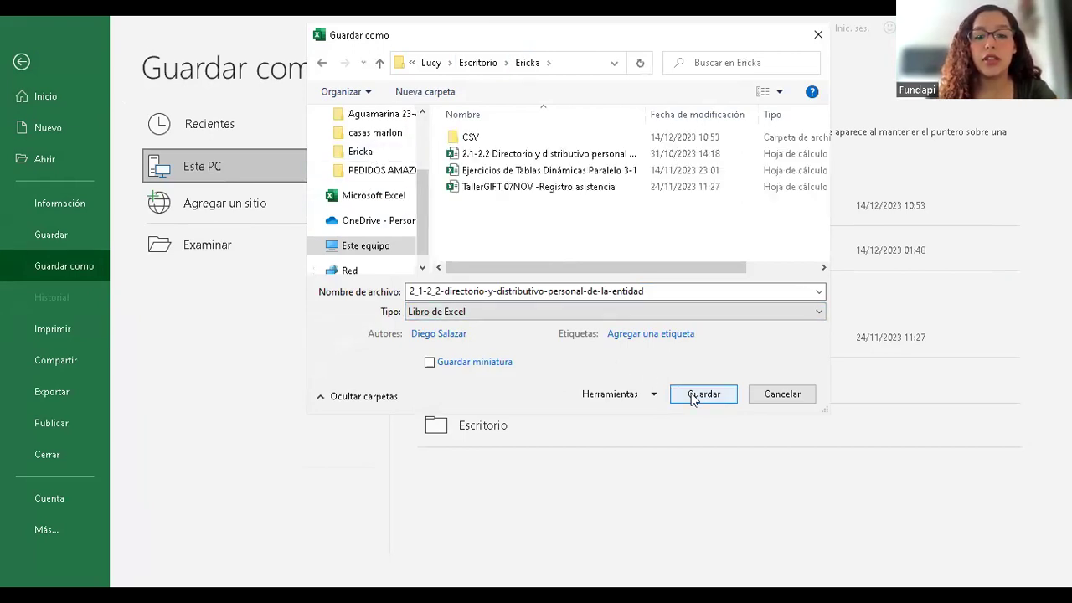
left_click(655, 290)
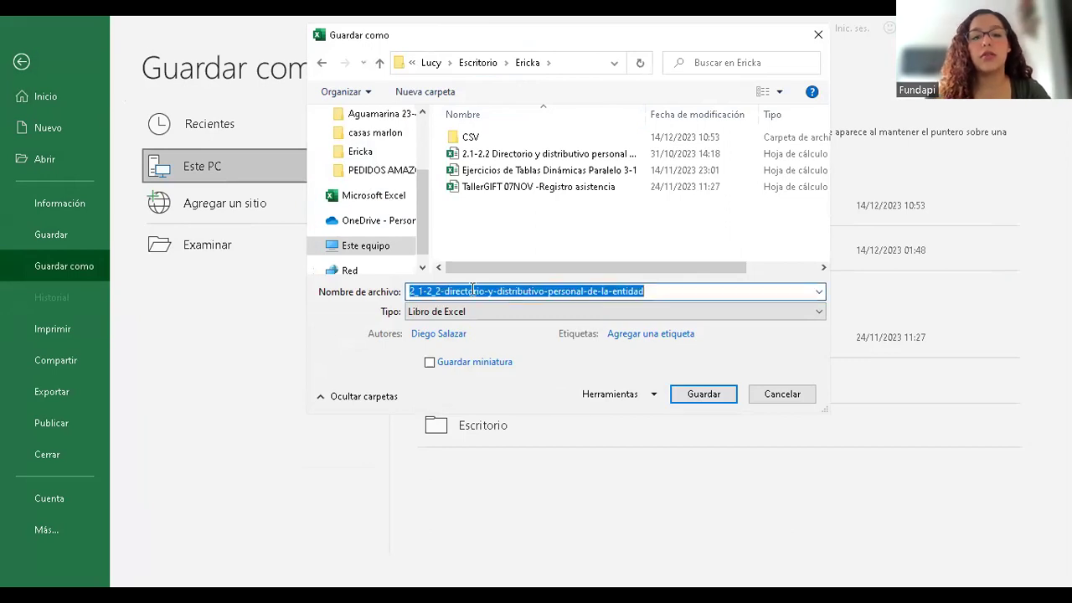
key("BackSpace")
type("DIRECTORIO")
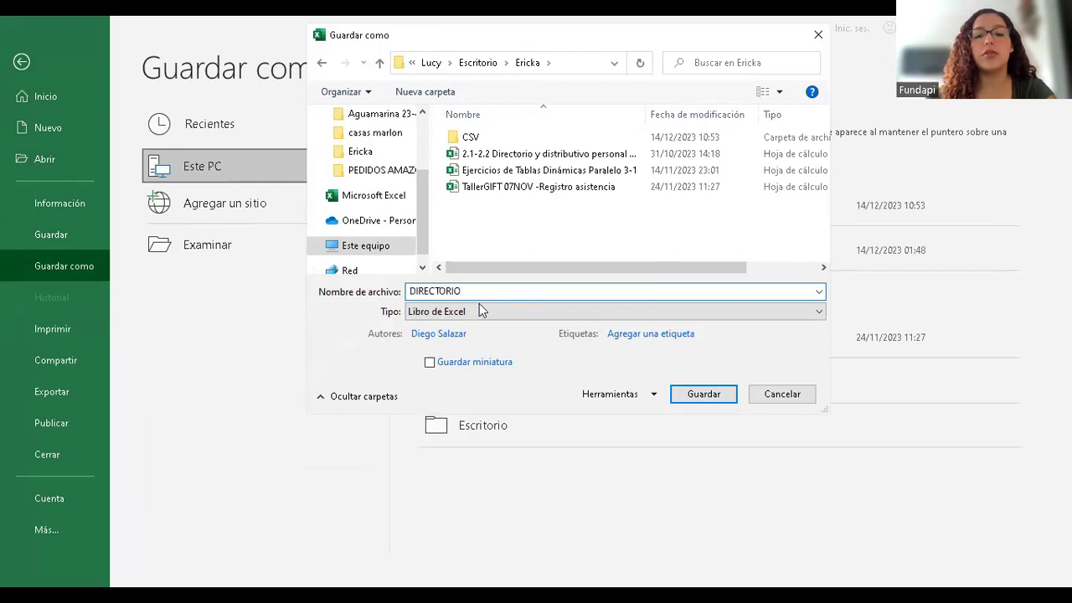
left_click(703, 395)
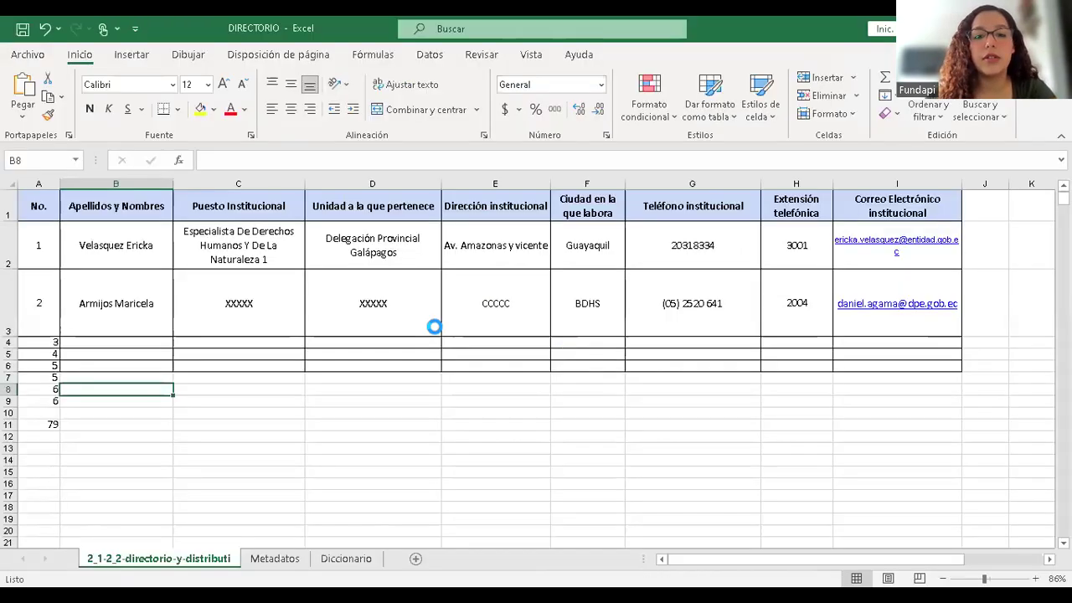
- Delete the Metadatos and Diccionario sheets, leaving only the directory data sheet
key("ctrl+Page_Down")
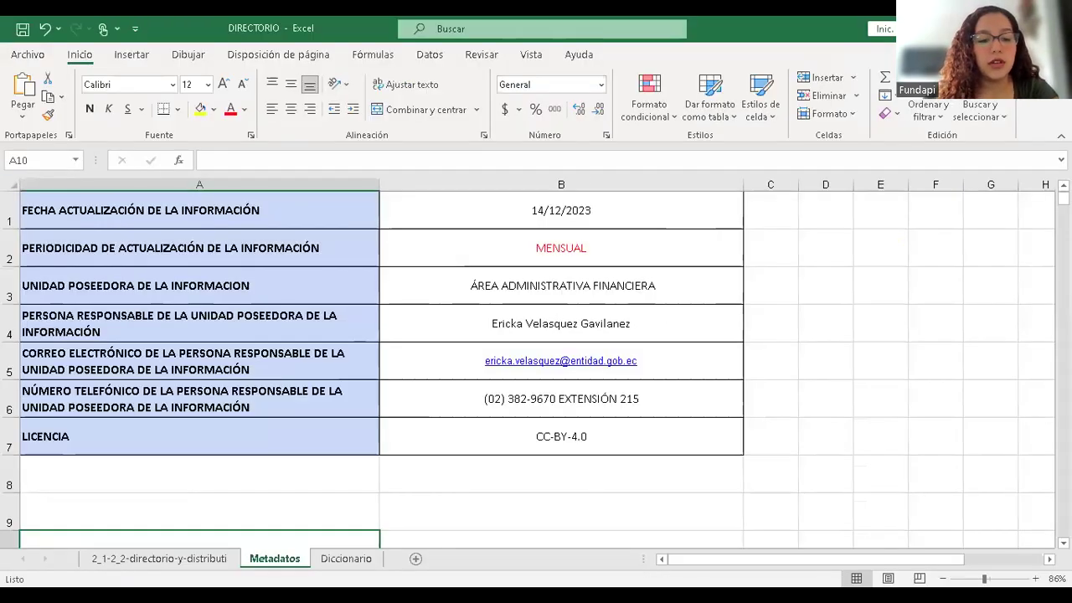
right_click(277, 557)
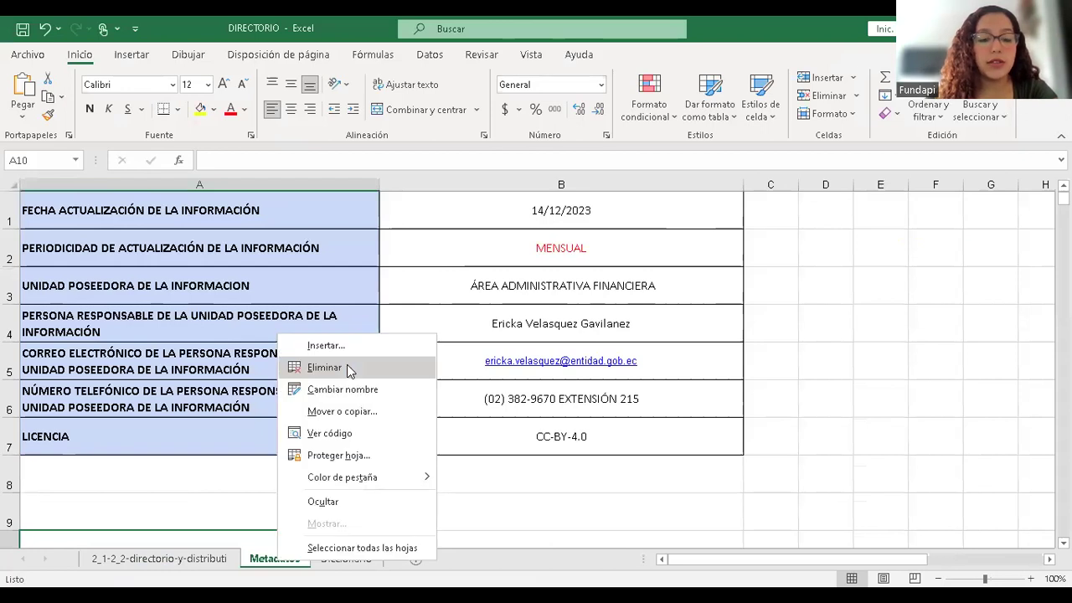
left_click(327, 368)
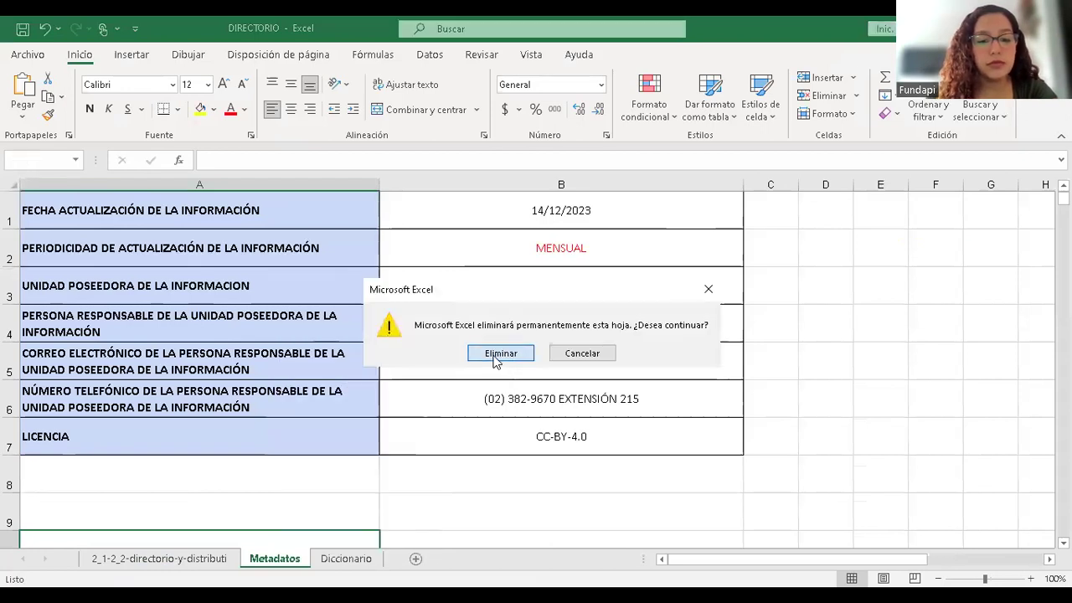
left_click(500, 354)
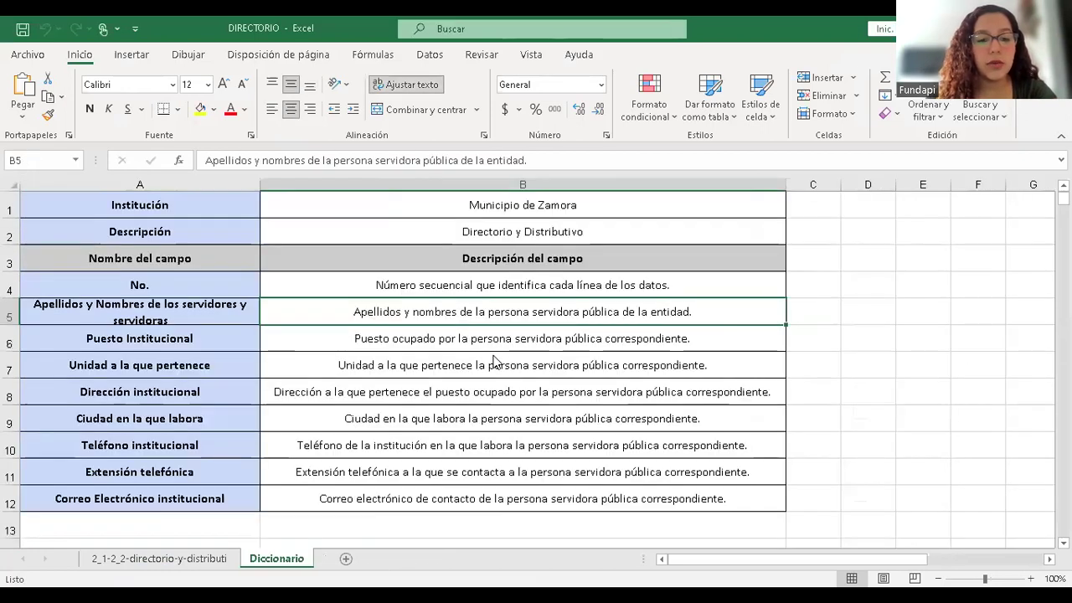
right_click(278, 558)
left_click(358, 371)
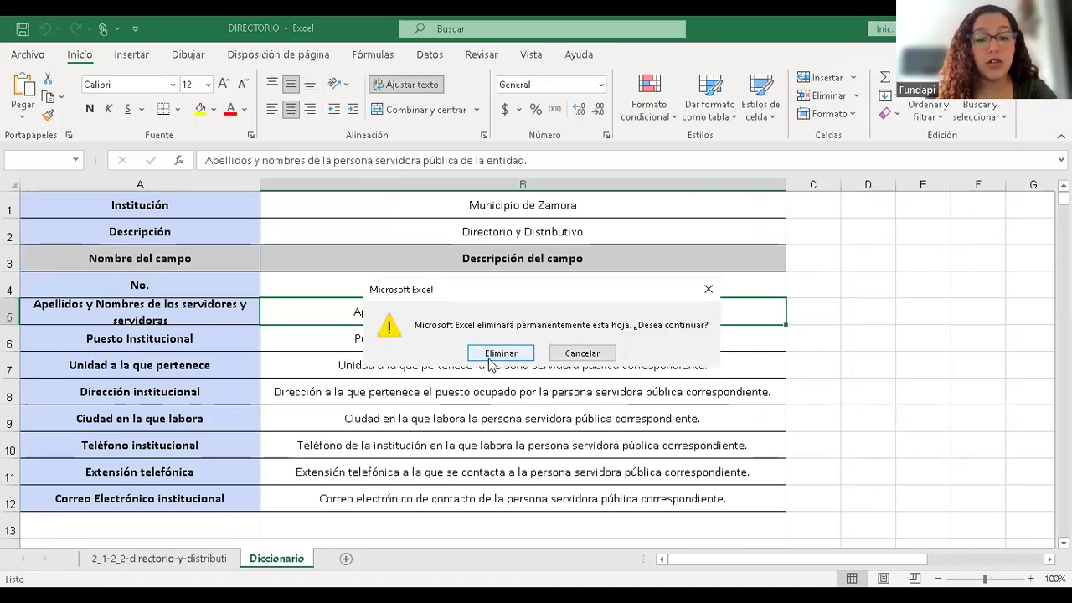
left_click(500, 355)
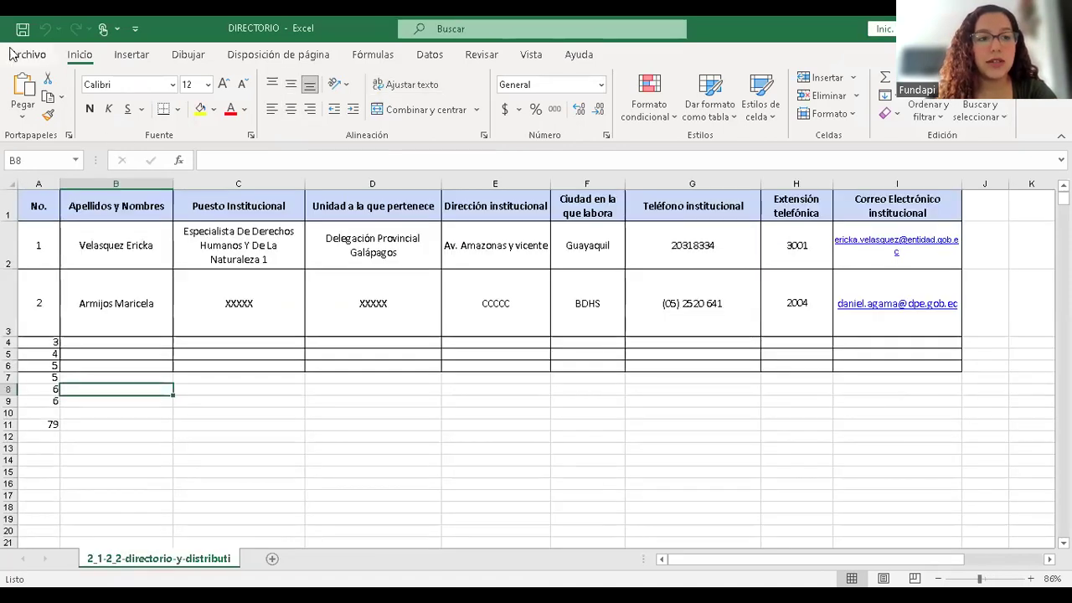
- Save DIRECTORIO as a CSV (delimitado por comas) file in the CSV folder
left_click(27, 55)
left_click(70, 259)
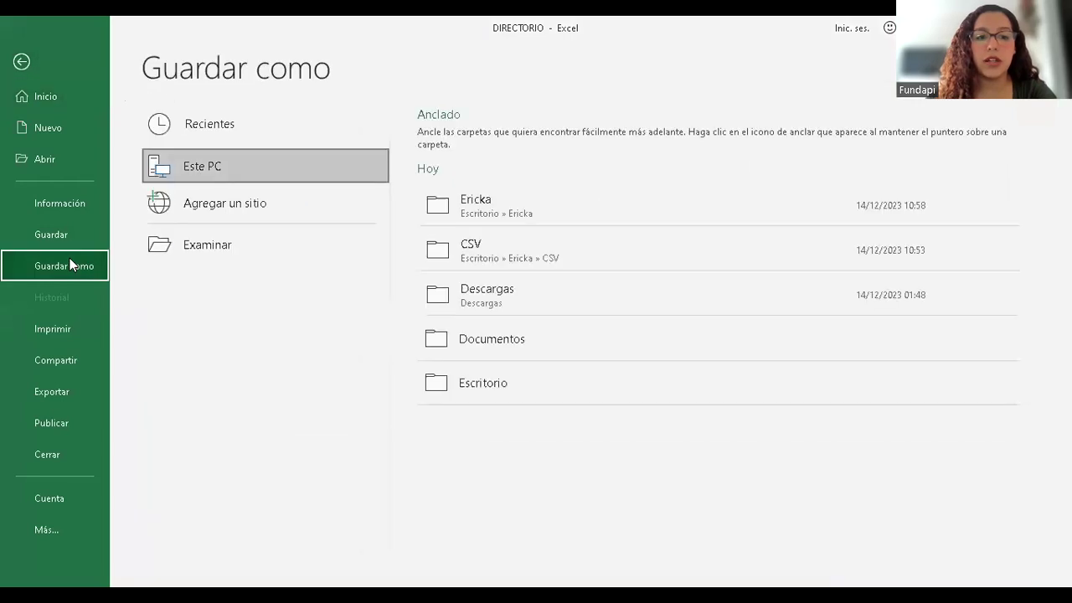
left_click(239, 248)
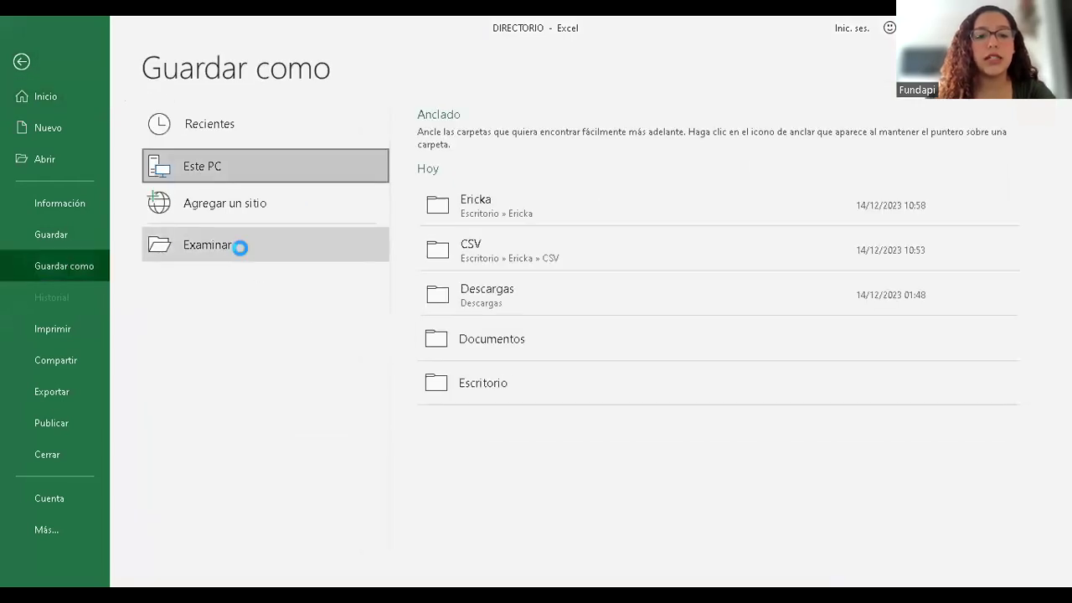
double_click(464, 135)
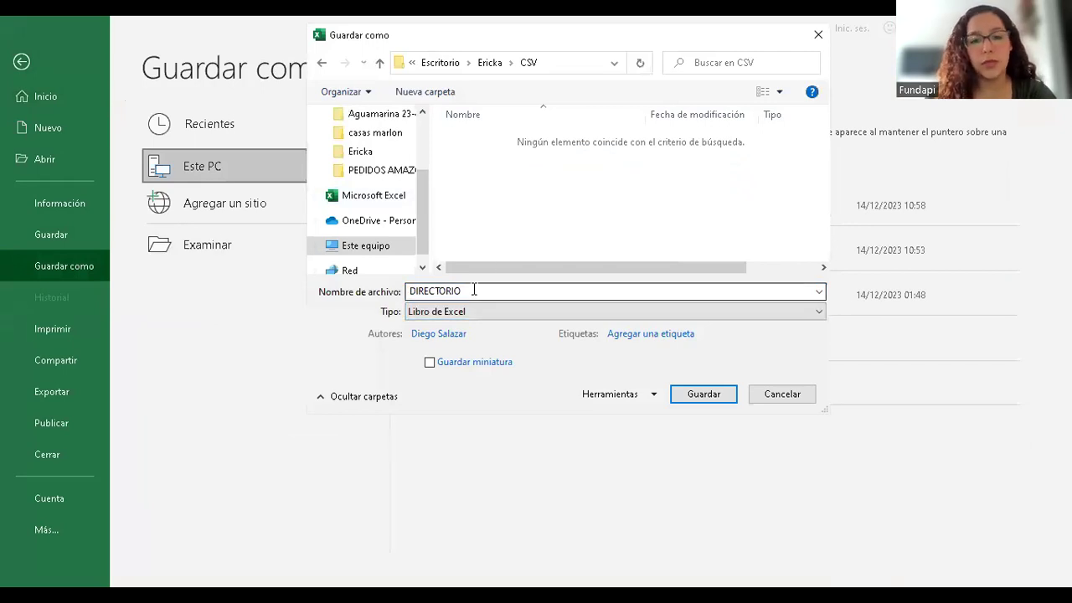
left_click(519, 313)
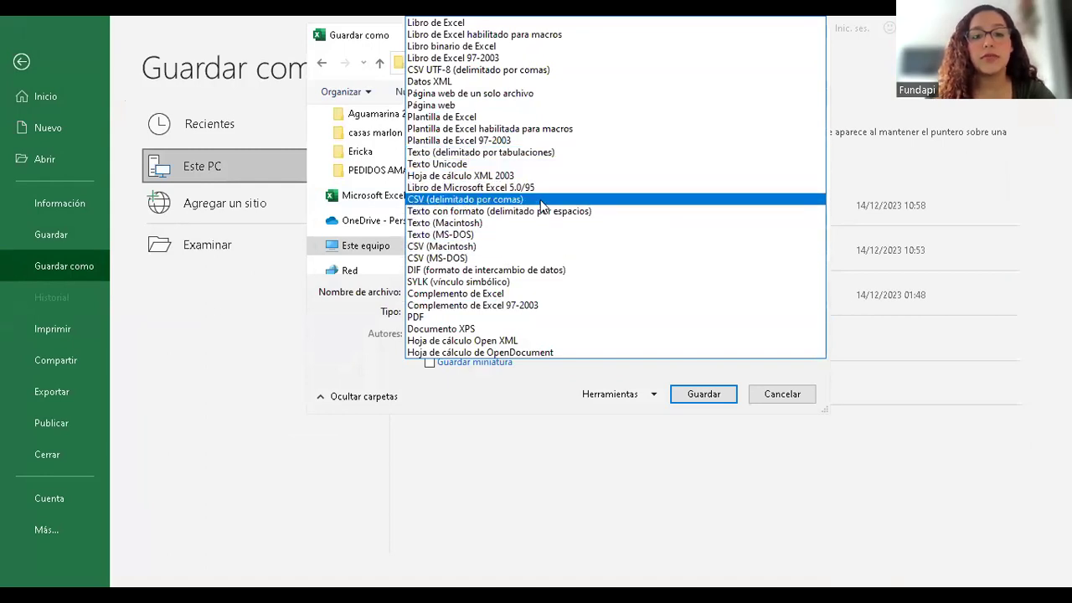
left_click(705, 397)
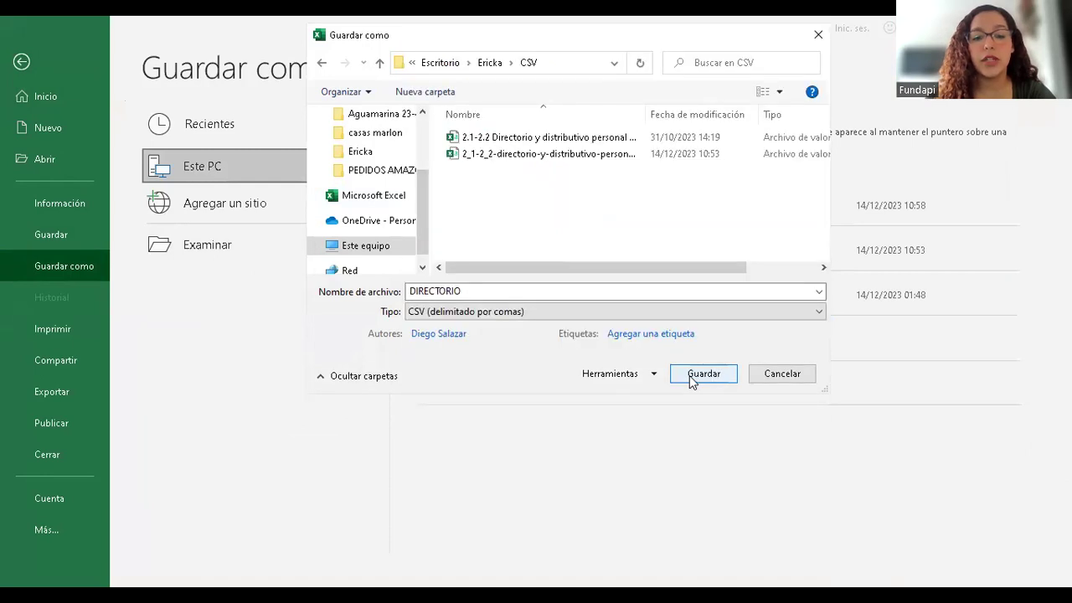
left_click(702, 374)
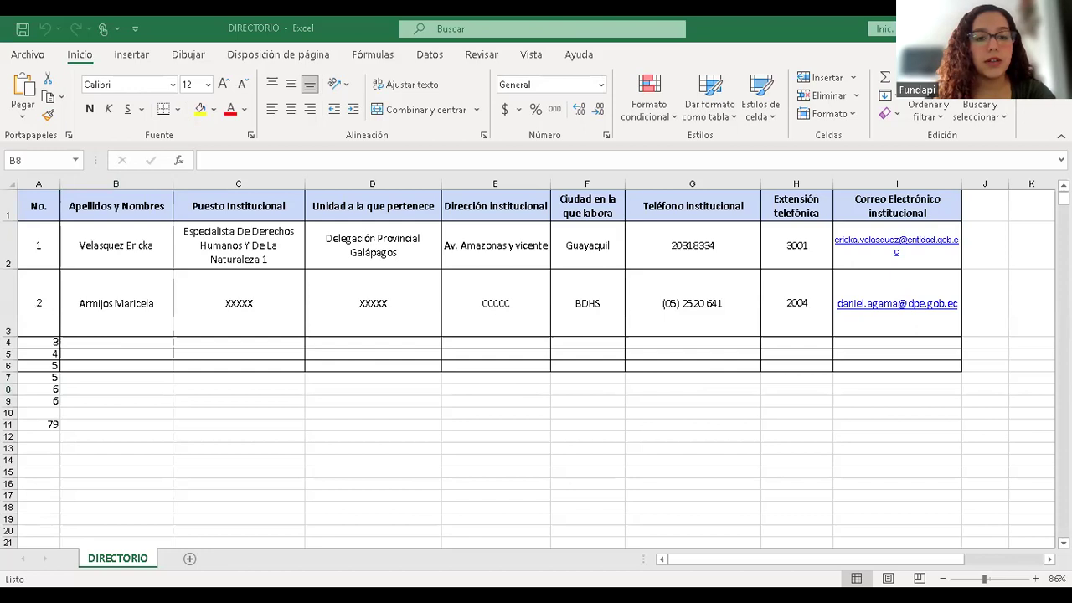
- Return to the original three-sheet workbook, check Metadatos and Diccionario, and end on the directory data sheet
key("alt+Tab")
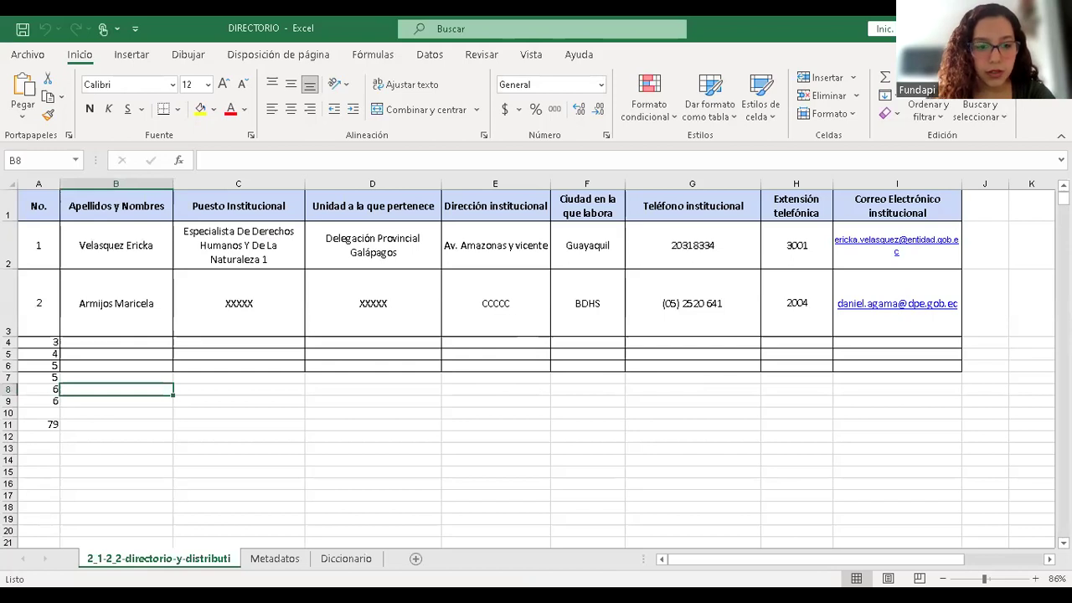
left_click(273, 558)
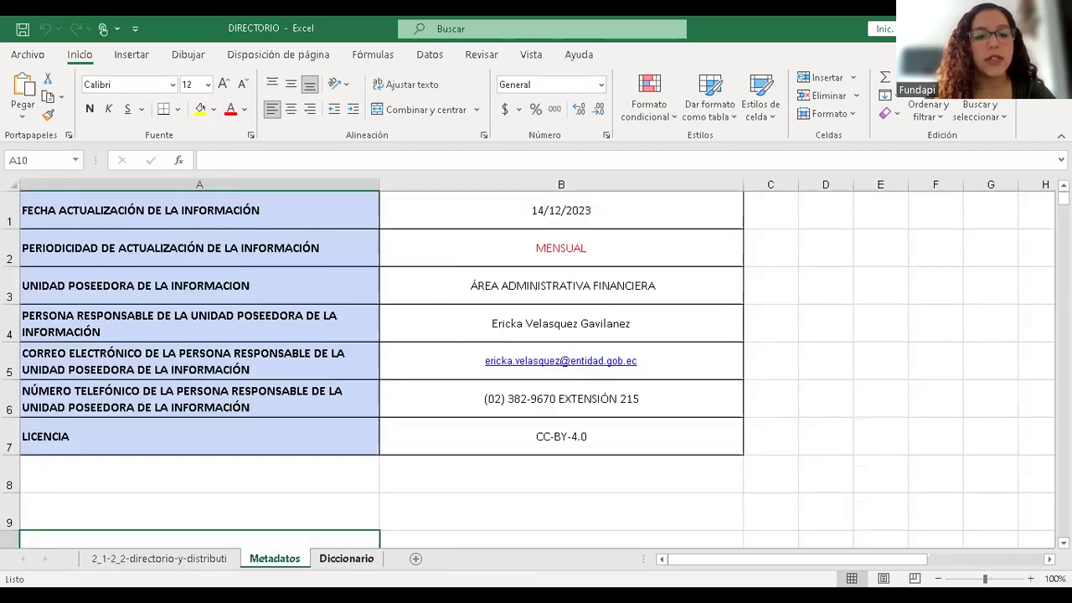
left_click(346, 558)
left_click(159, 558)
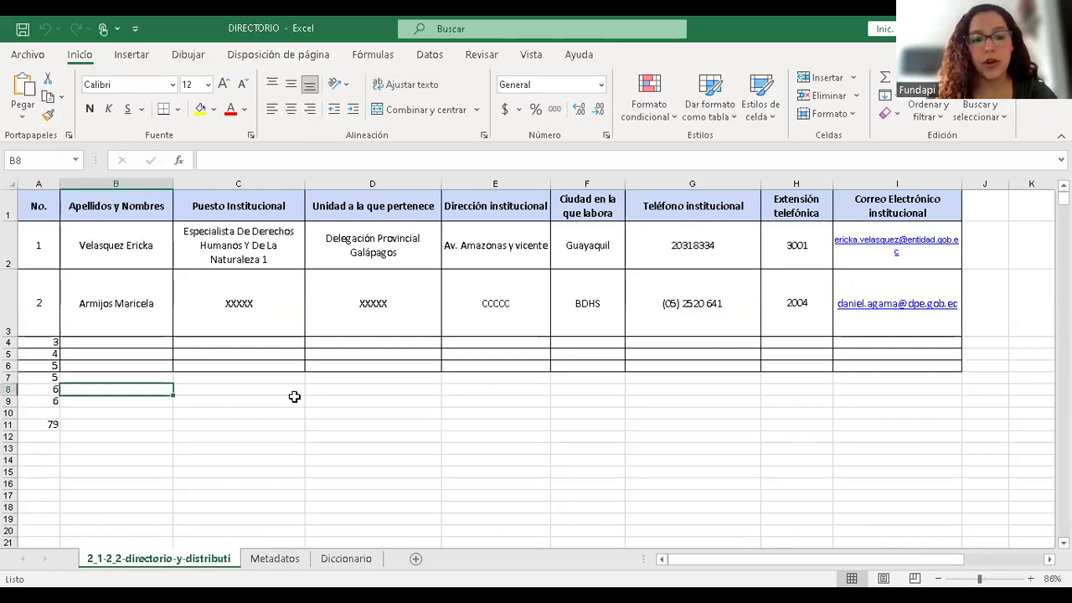
key("ctrl+Page_Down")
key("ctrl+Page_Down")
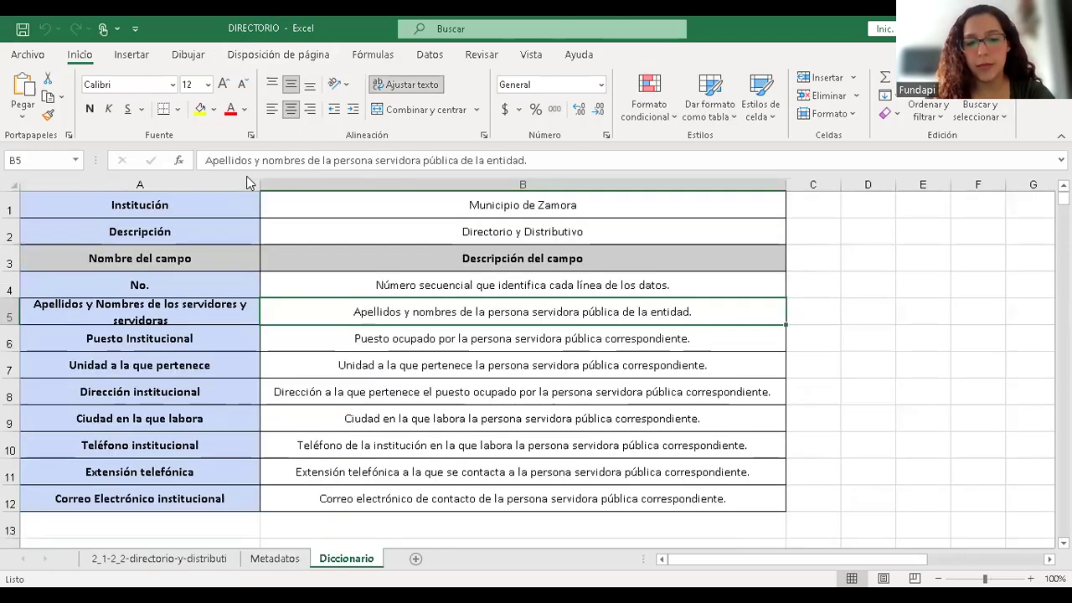
left_click(159, 558)
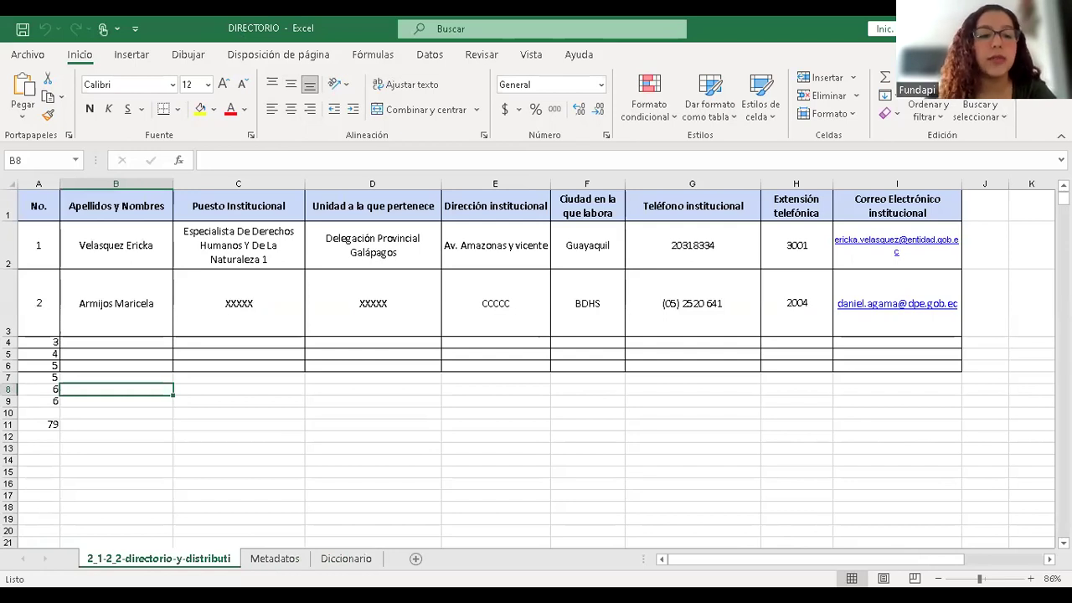
- Delete the directory data sheet and the Diccionario sheet, leaving only Metadatos
right_click(133, 559)
left_click(201, 370)
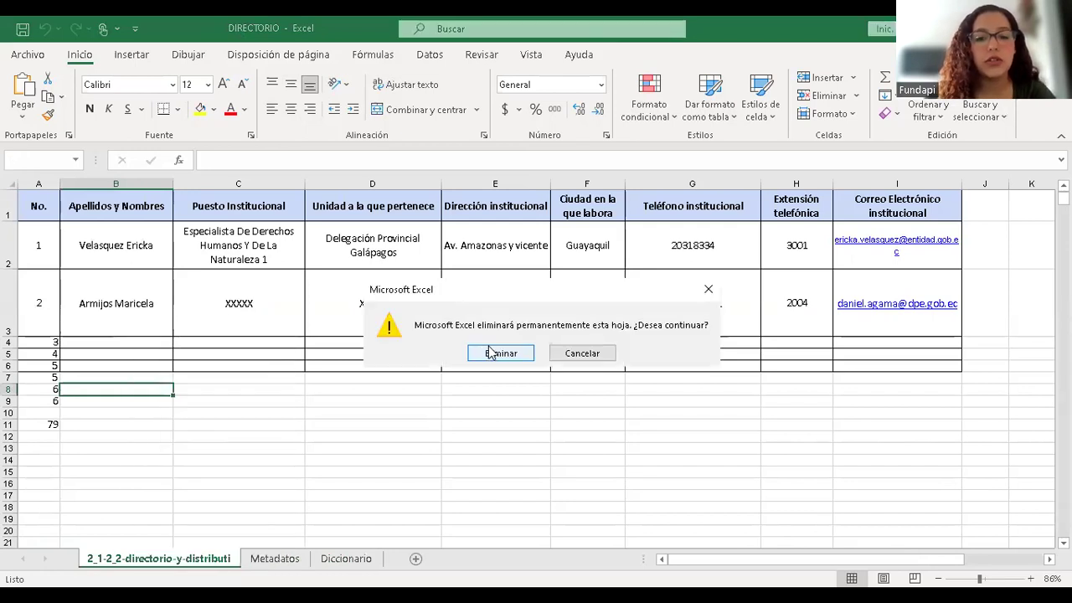
left_click(499, 353)
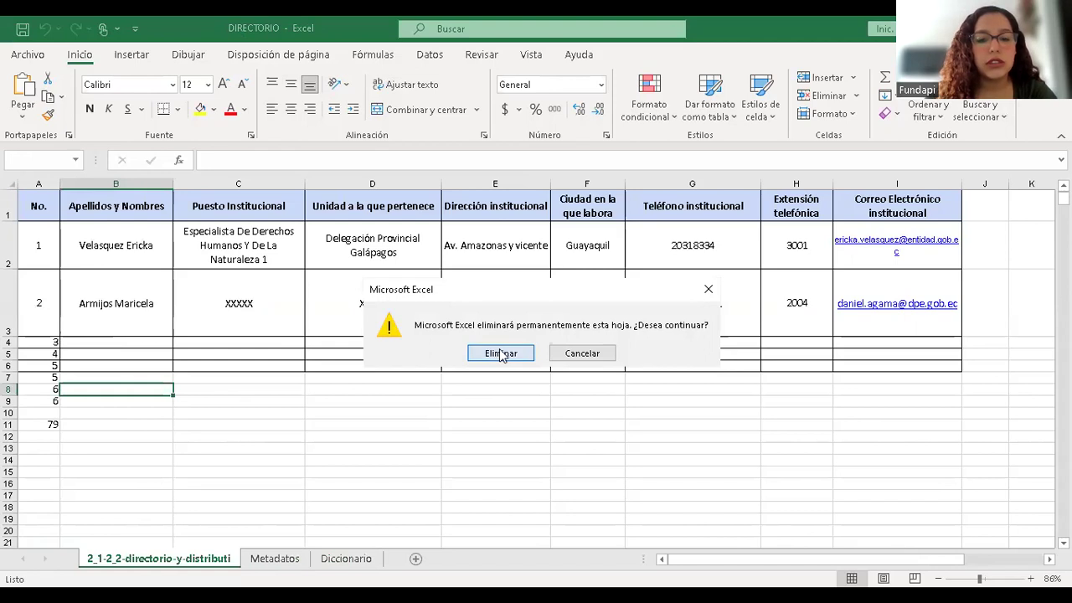
key("ctrl+Page_Down")
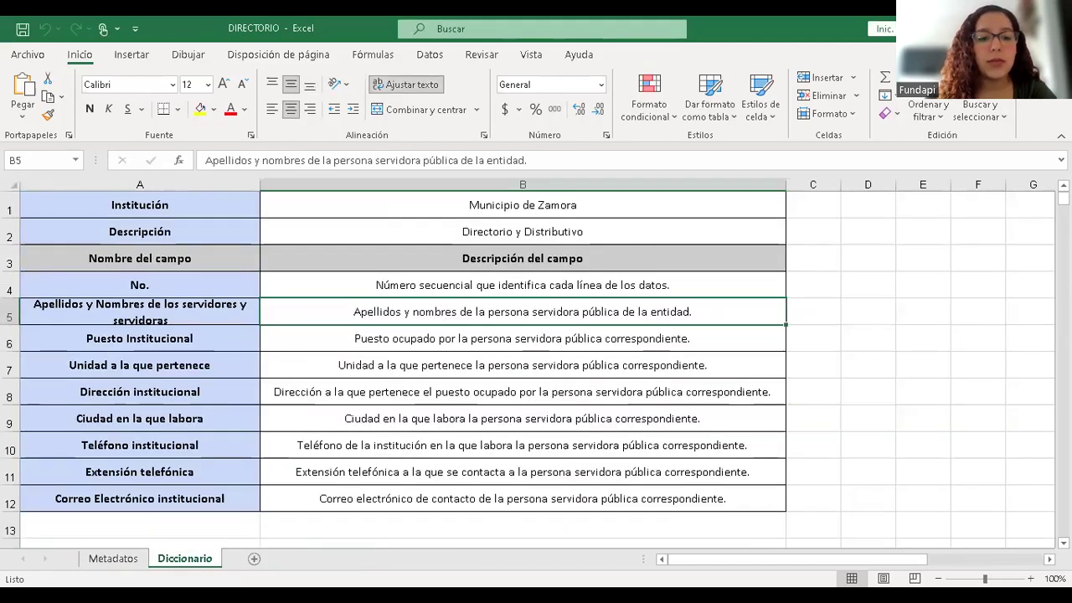
right_click(172, 558)
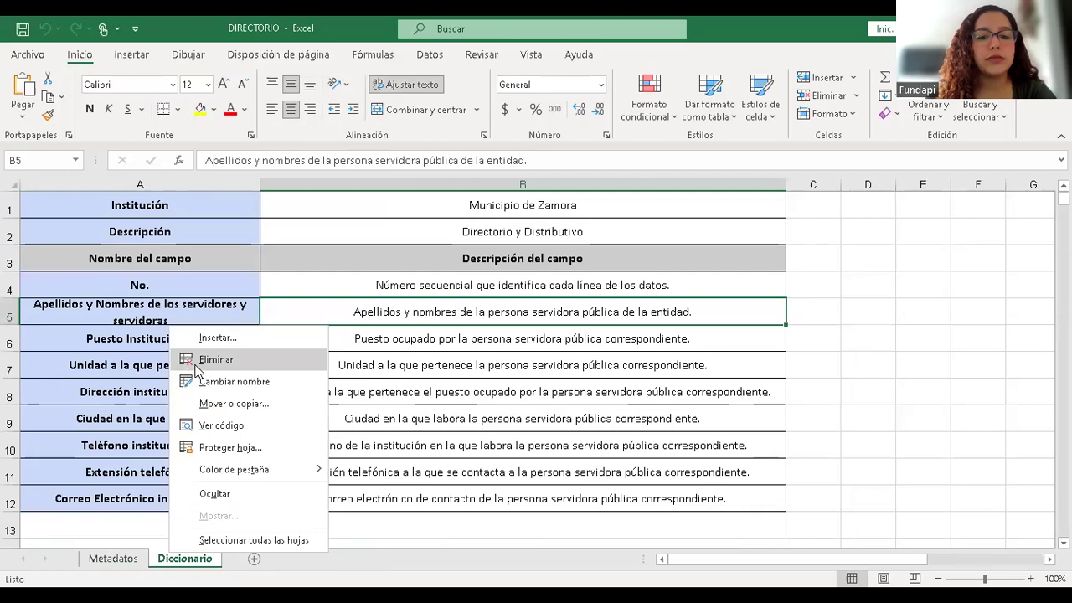
left_click(195, 364)
left_click(513, 353)
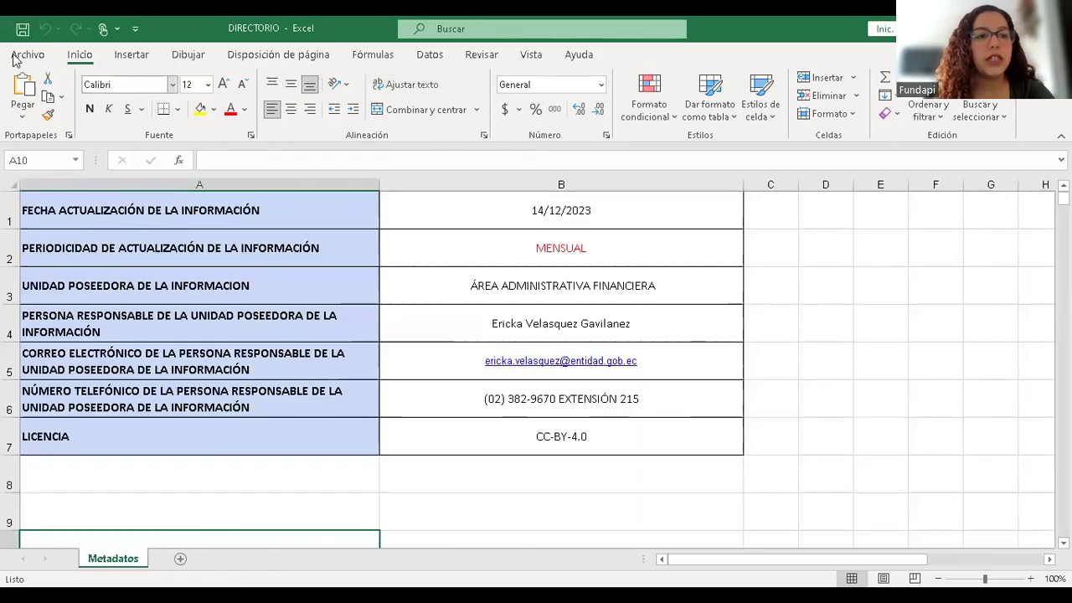
- Start a Save As copy named 'DIRECTORIO - METADATOS'
left_click(28, 54)
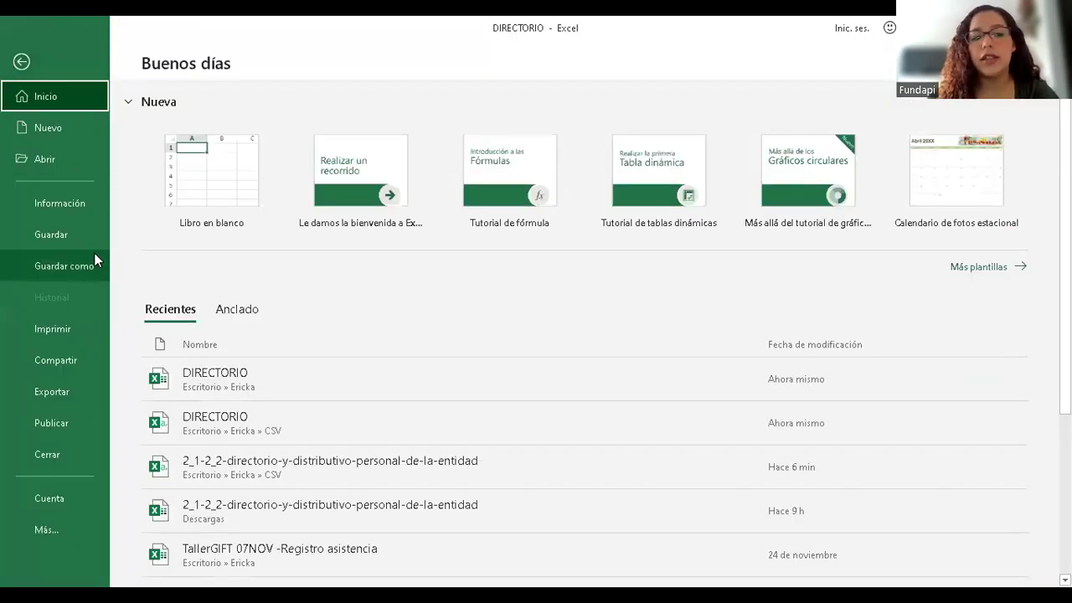
left_click(96, 259)
left_click(227, 253)
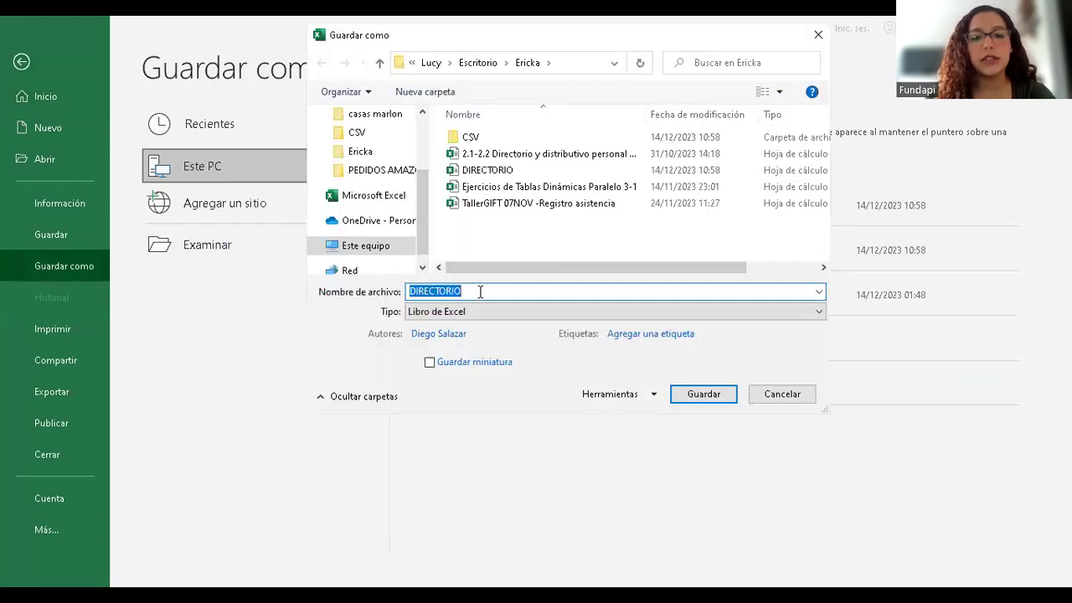
left_click(480, 290)
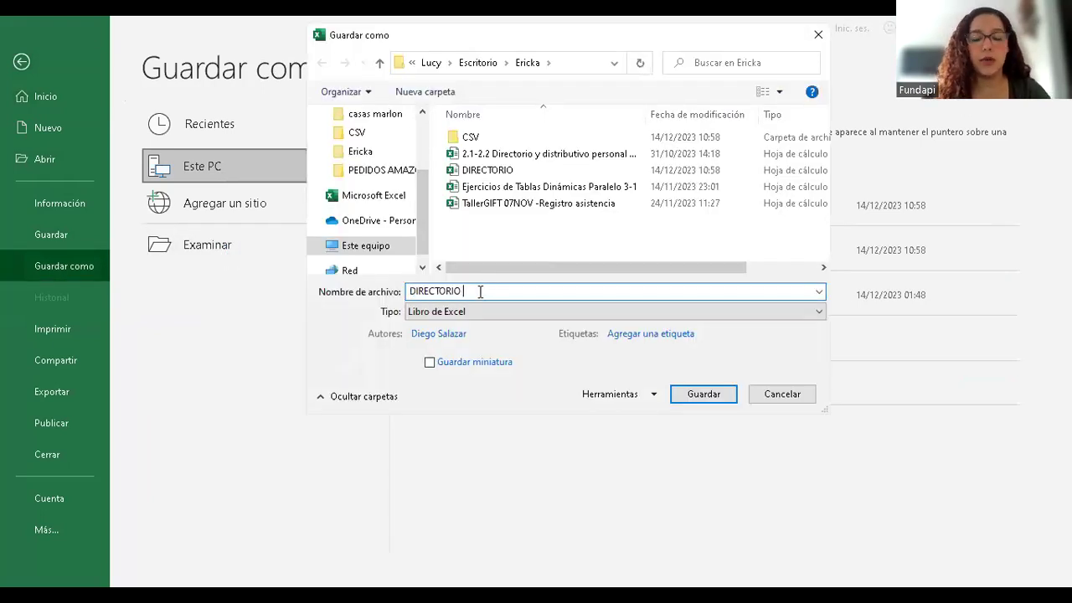
type("-")
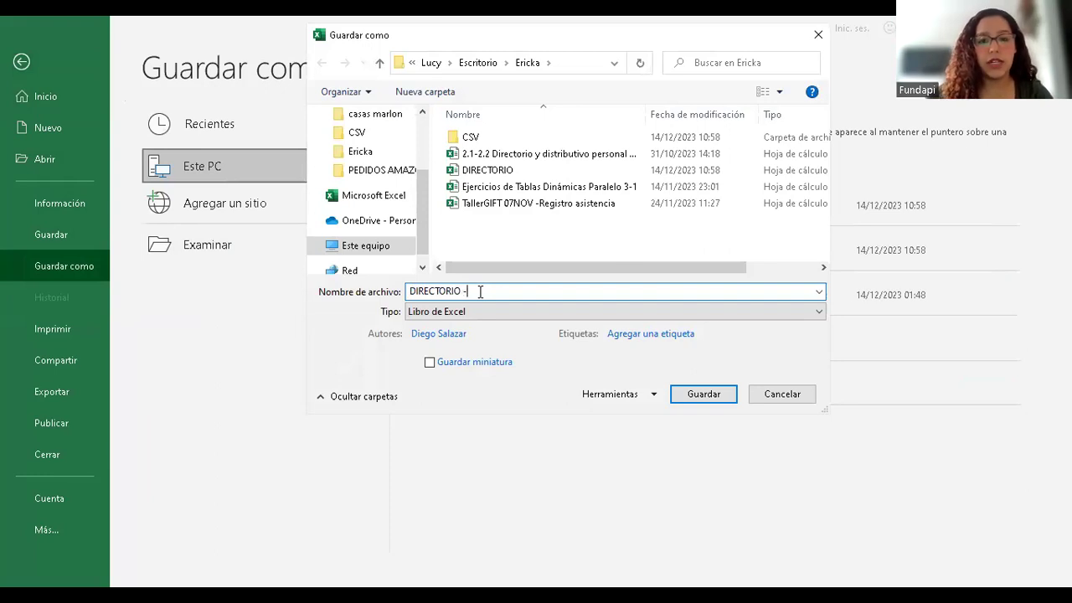
type(" MITADATOS")
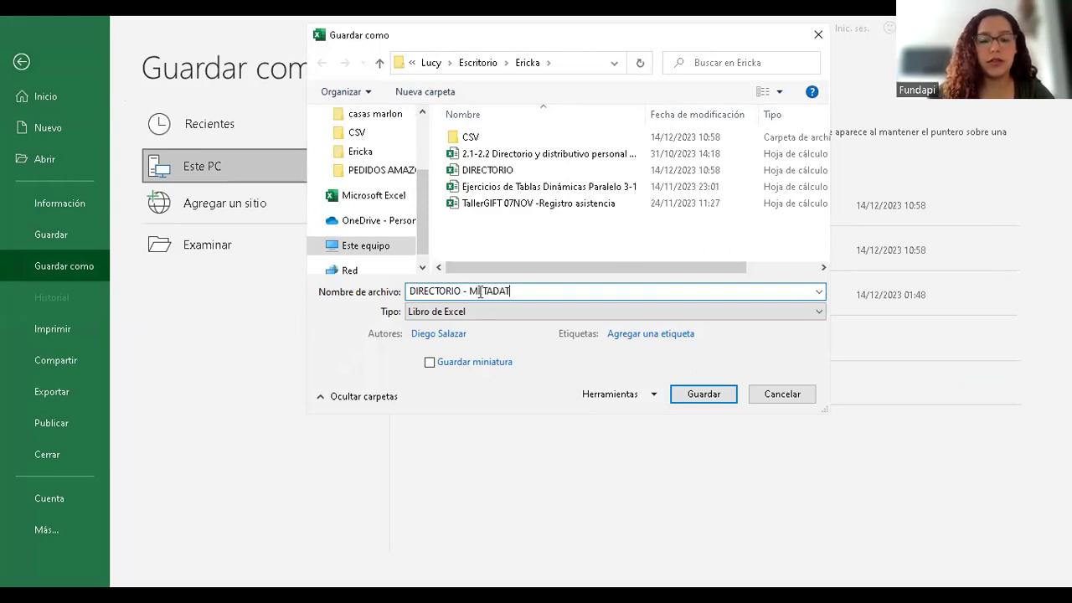
left_click(481, 291)
key("BackSpace")
type("E")
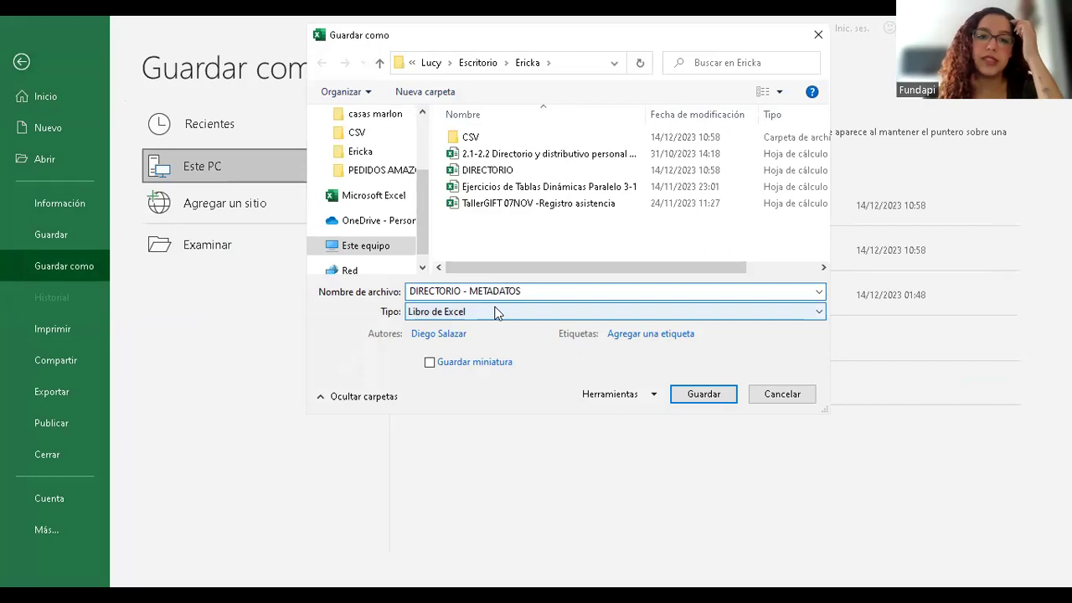
- Save it as comma-delimited CSV in the CSV folder
left_click(494, 312)
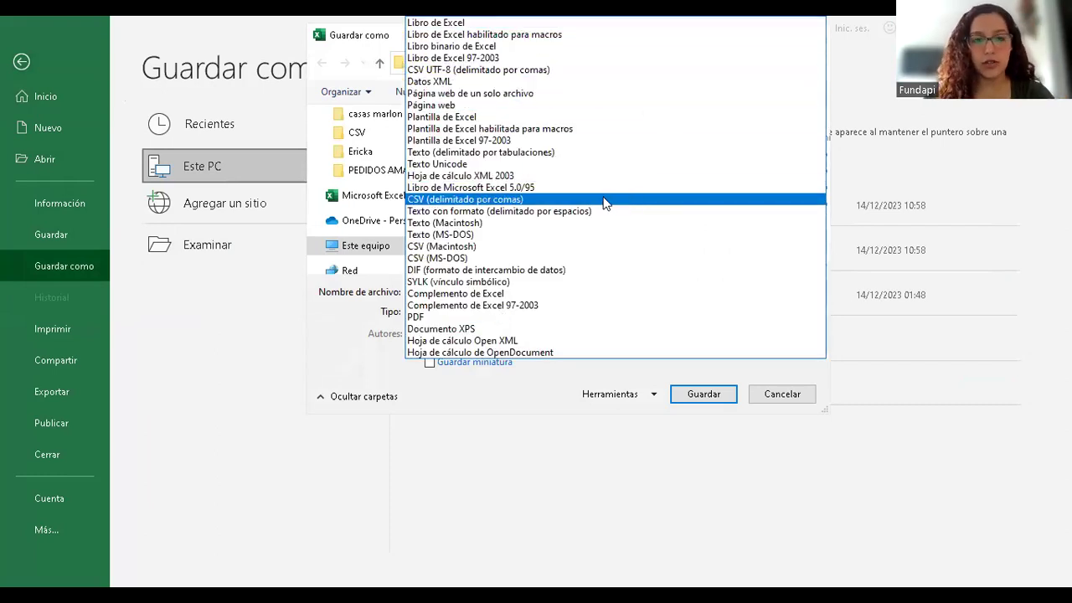
left_click(605, 203)
double_click(485, 143)
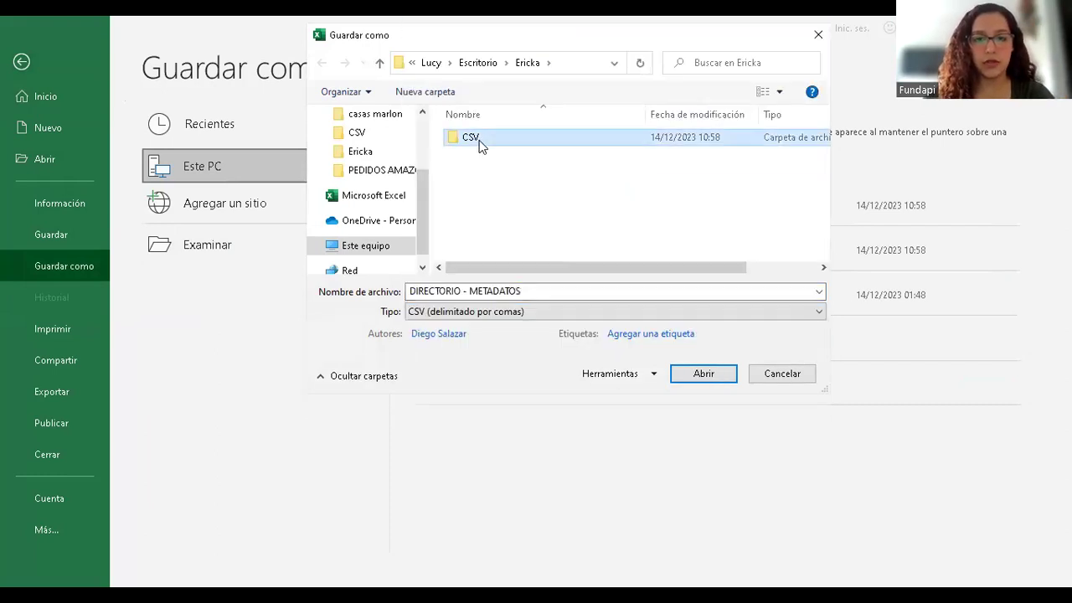
left_click(704, 374)
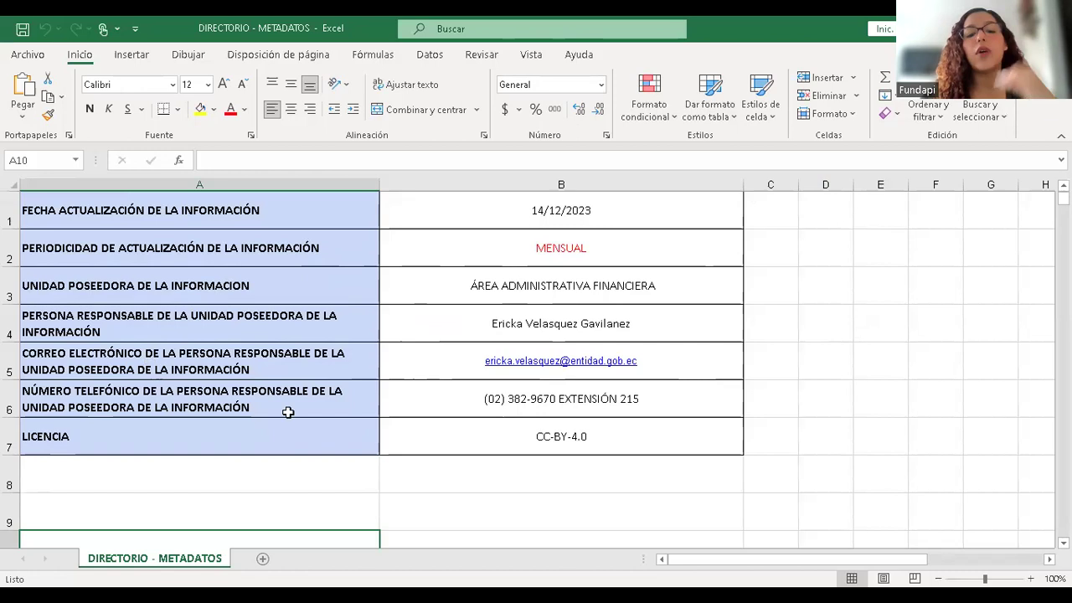
left_click(785, 205)
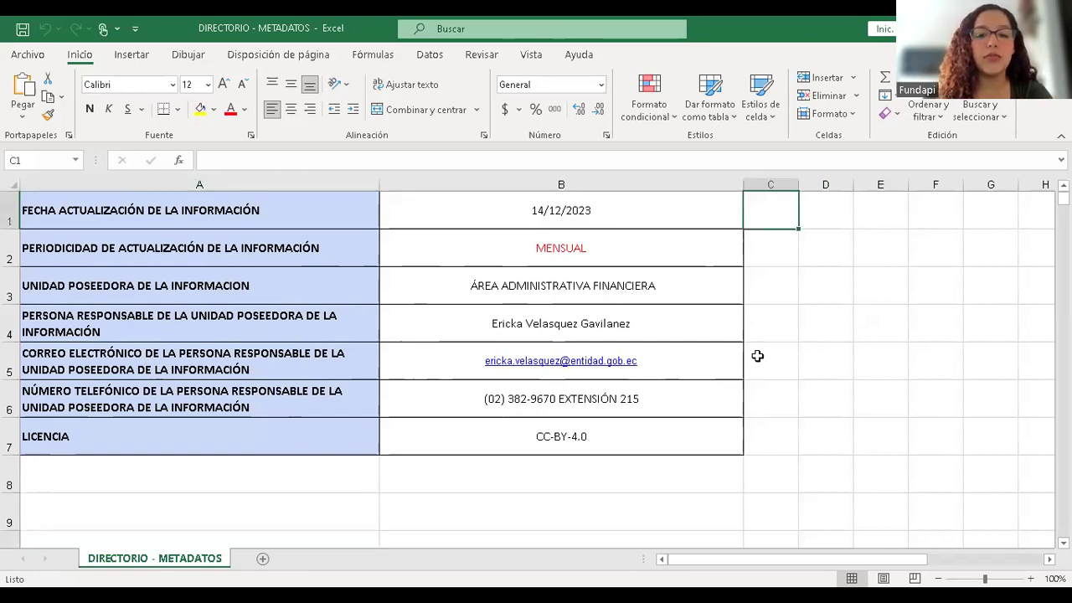
left_click(653, 221)
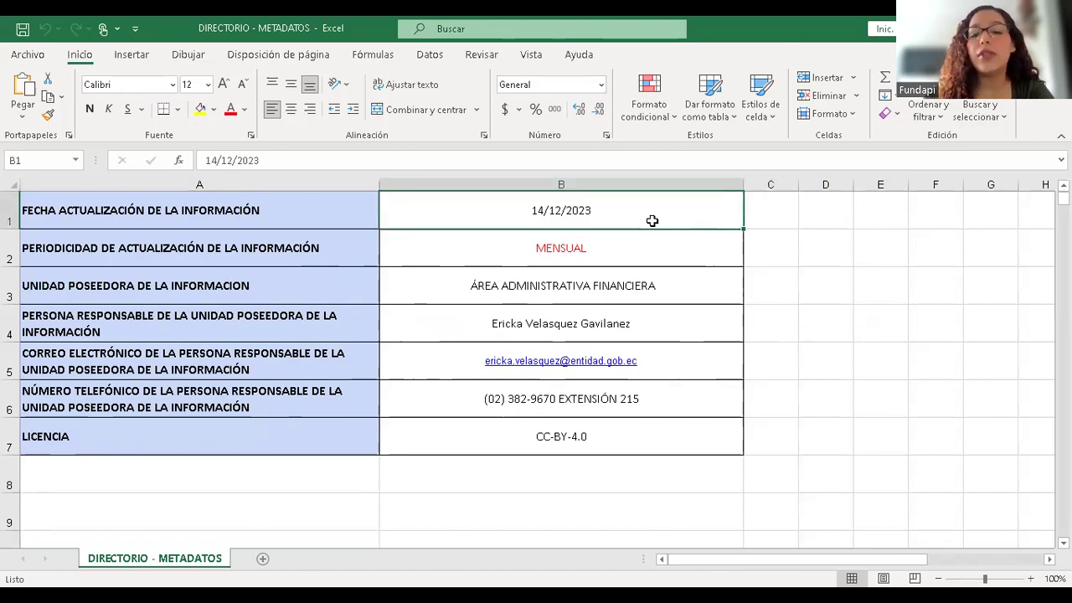
left_click(222, 213)
left_click(409, 204)
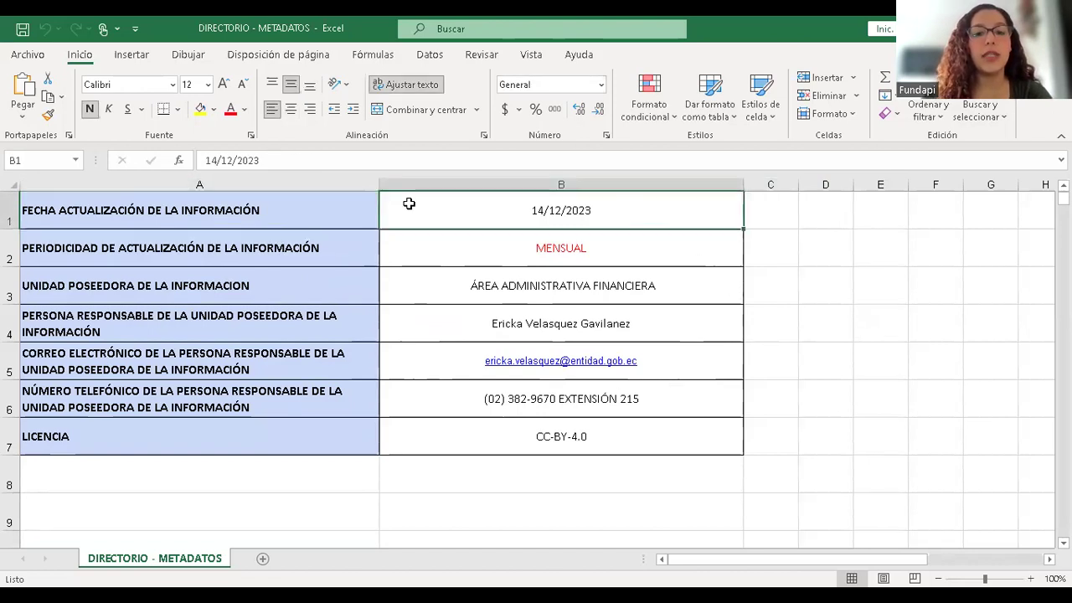
left_click(308, 210)
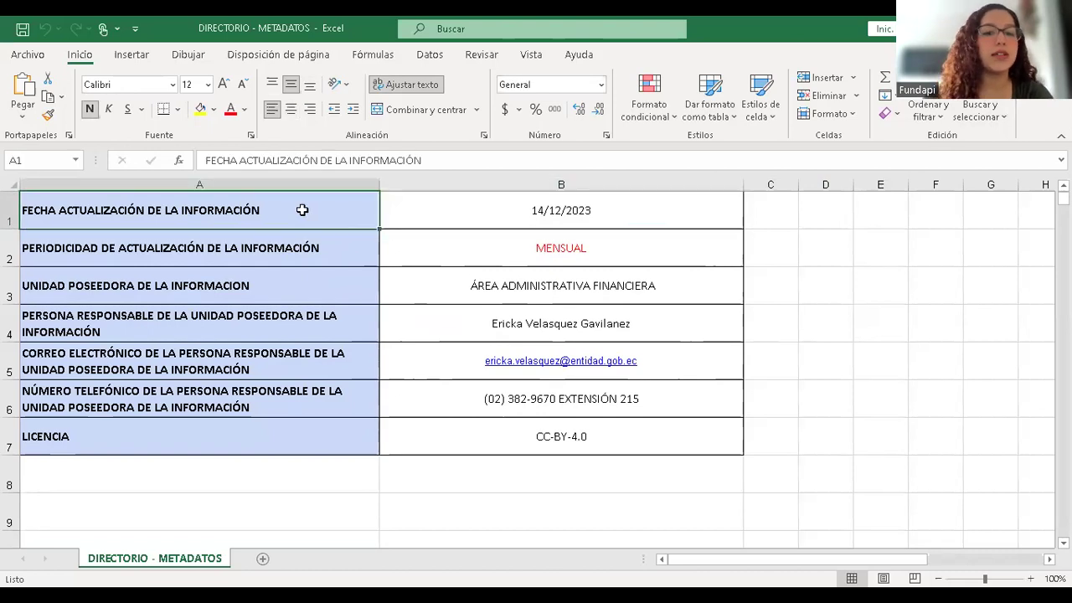
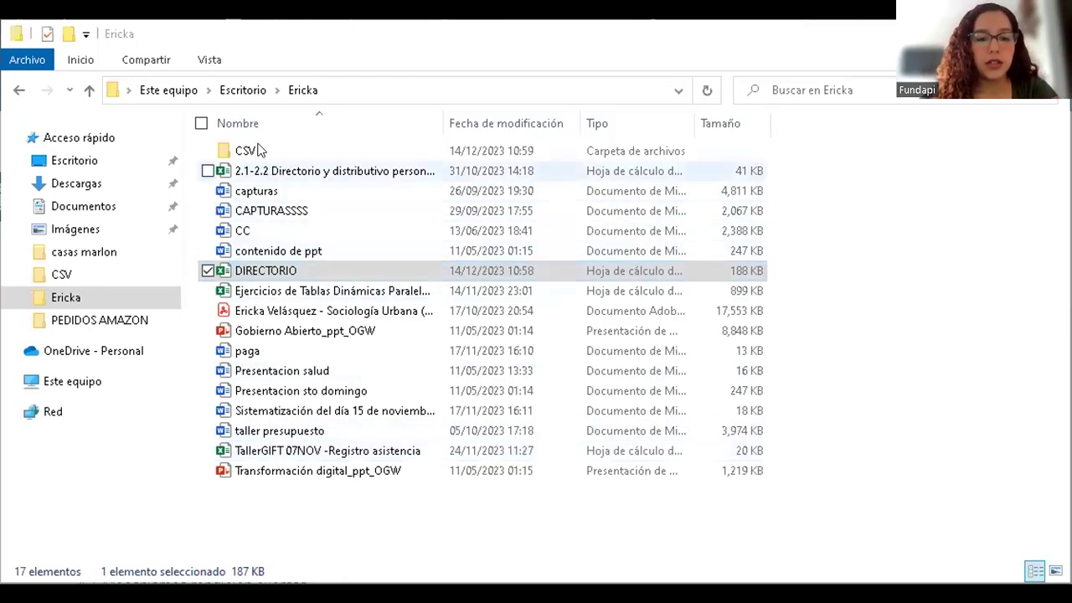
- Open DIRECTORIO.csv from the Ericka CSV folder so it loads in Excel
double_click(258, 149)
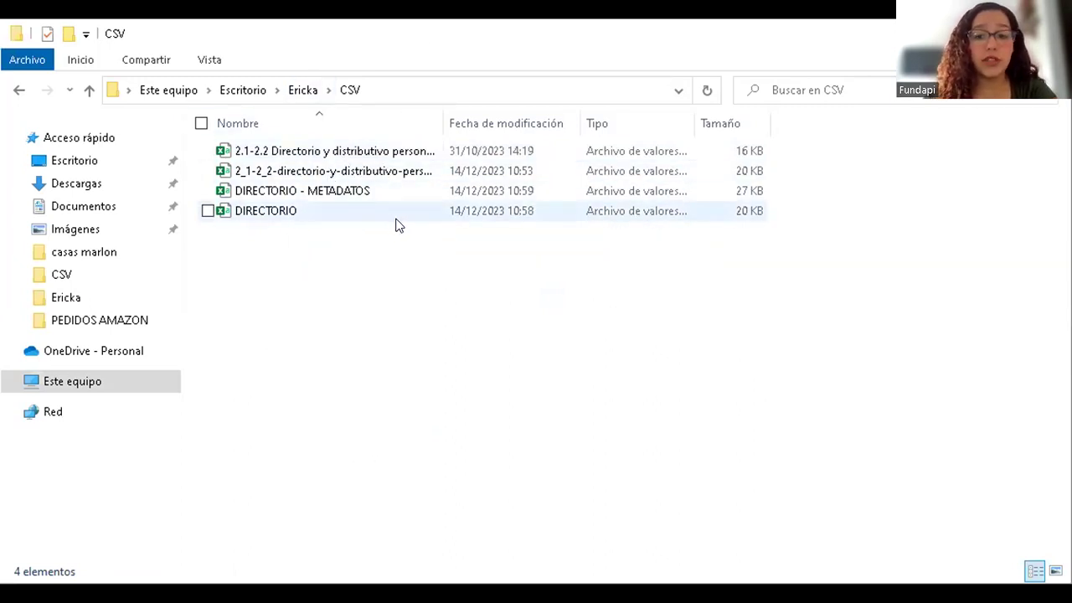
left_click(303, 211)
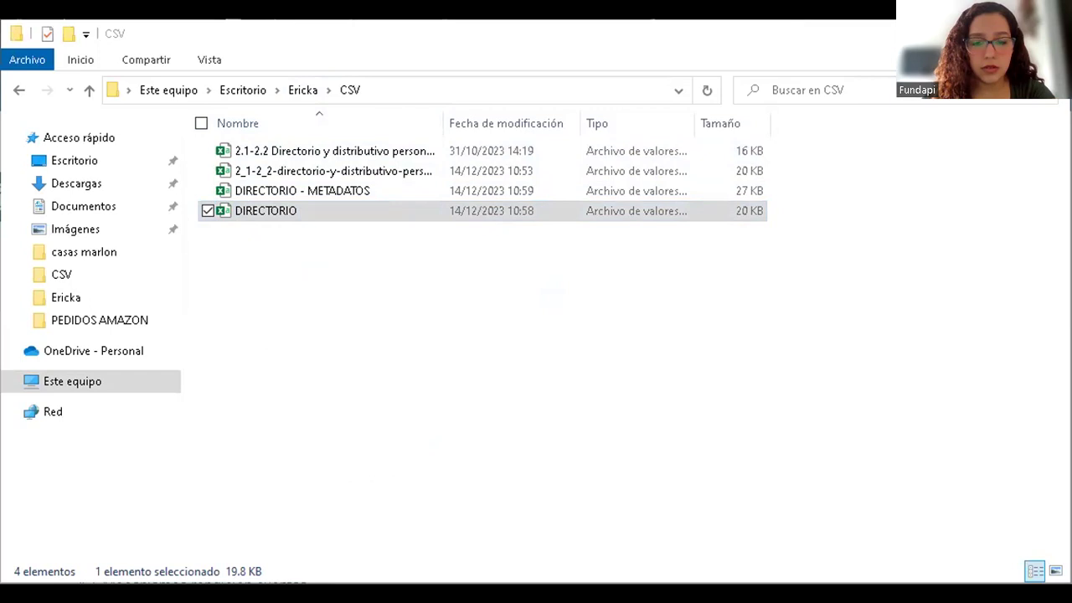
left_click(260, 216)
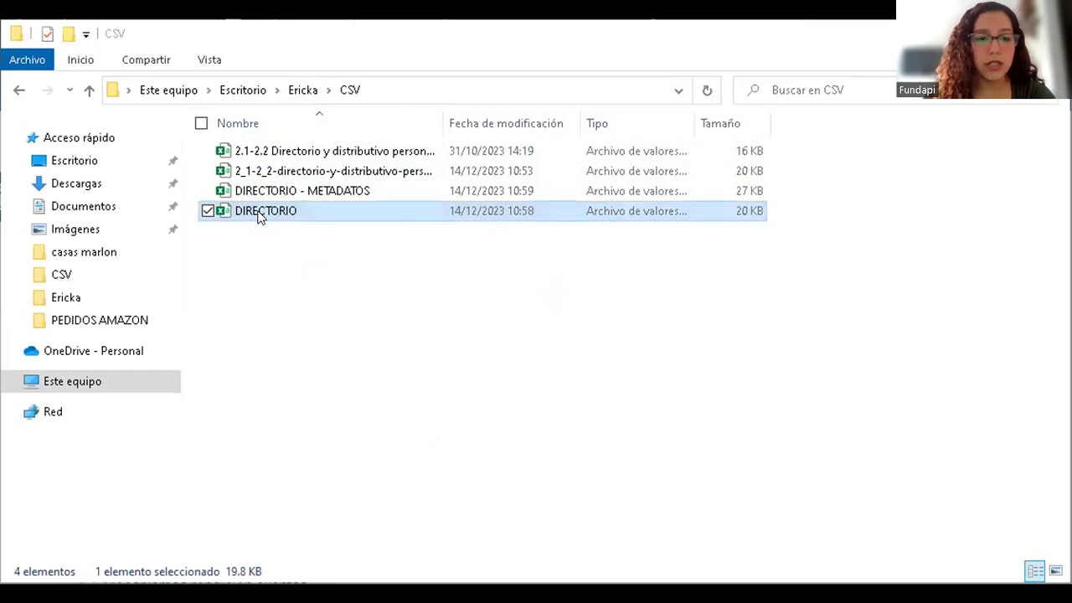
double_click(260, 215)
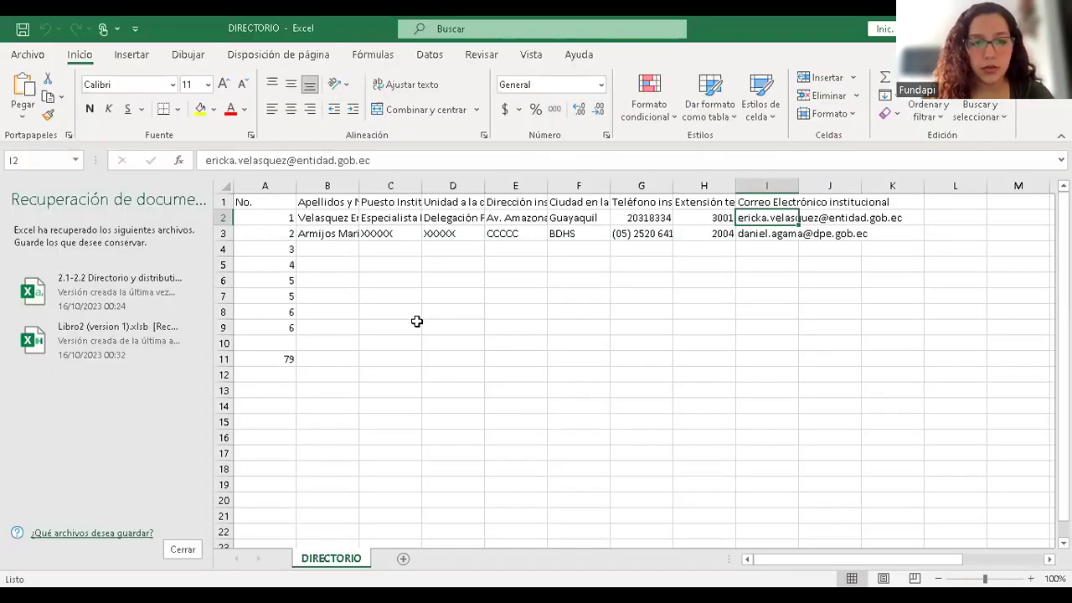
left_click(415, 317)
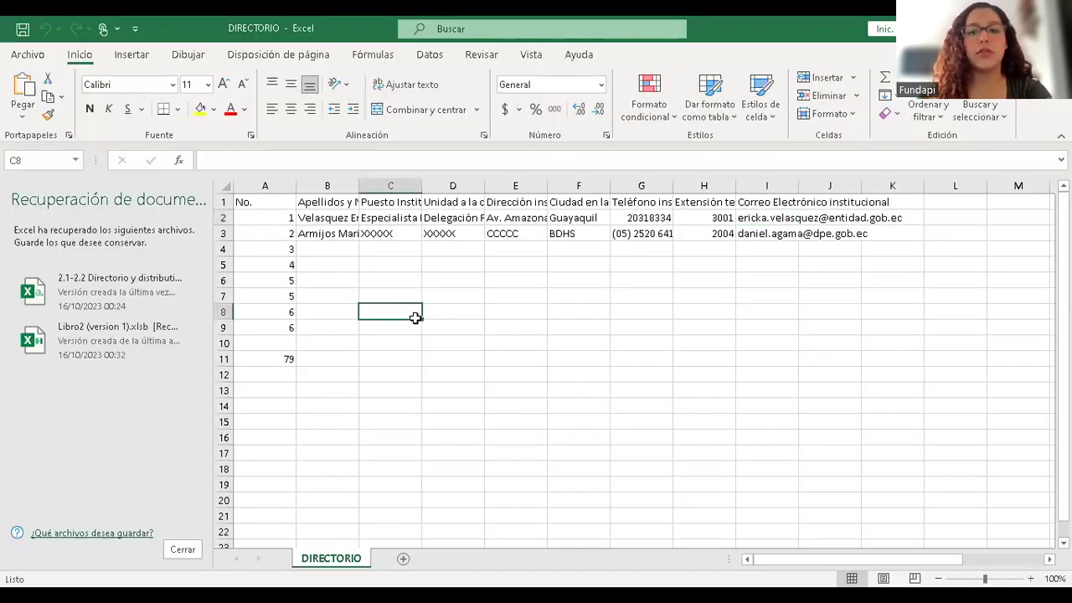
- Review the No., Apellidos y Nombres and e-mail columns, then go to Excel's File start page
left_click(809, 258)
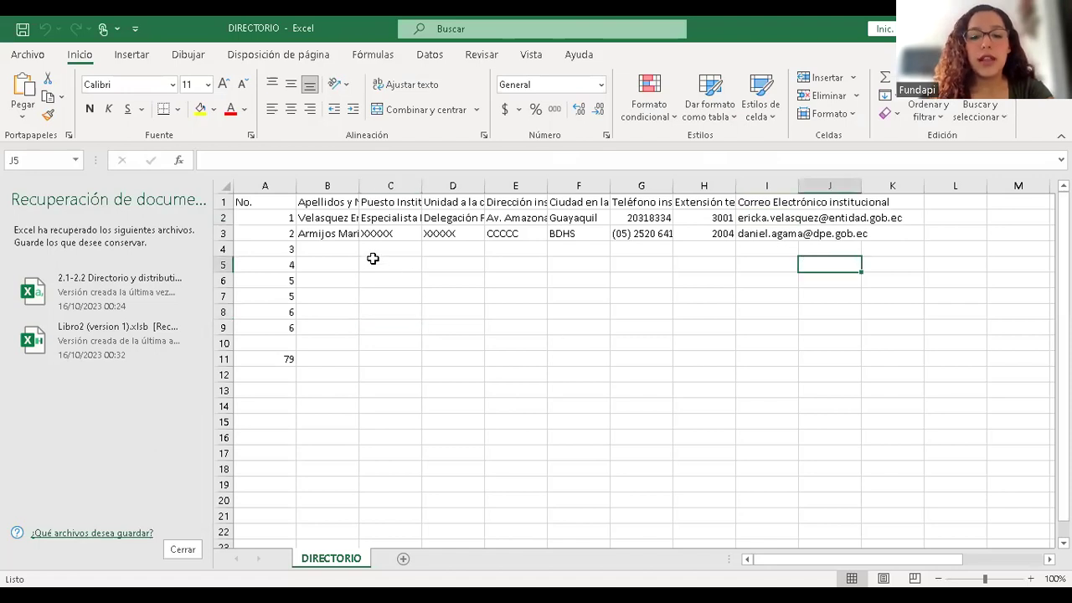
left_click_drag(282, 202, 285, 359)
left_click_drag(279, 291, 284, 356)
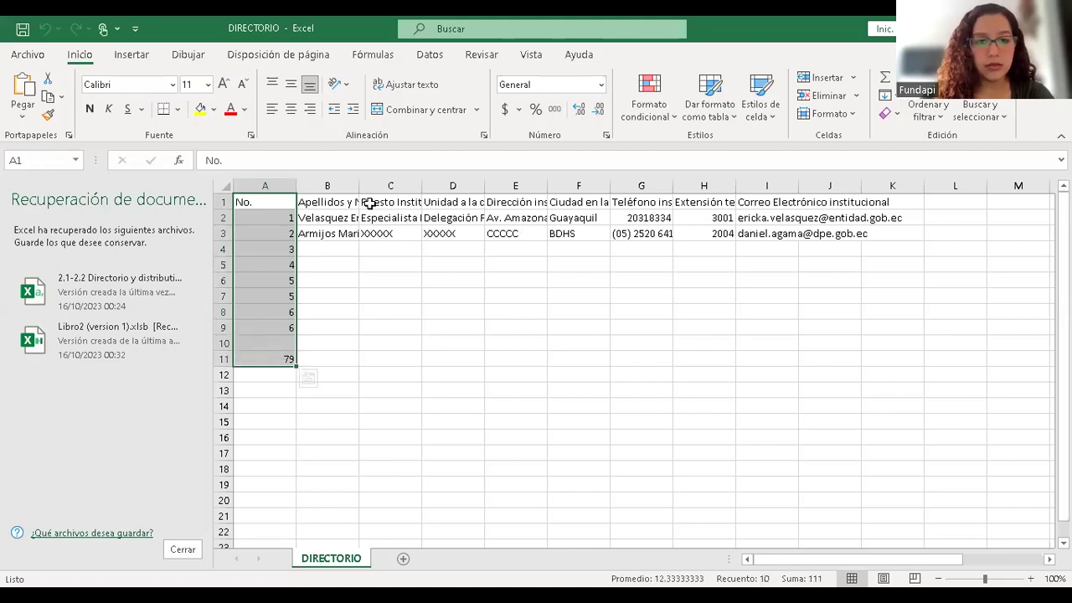
left_click_drag(318, 204, 350, 343)
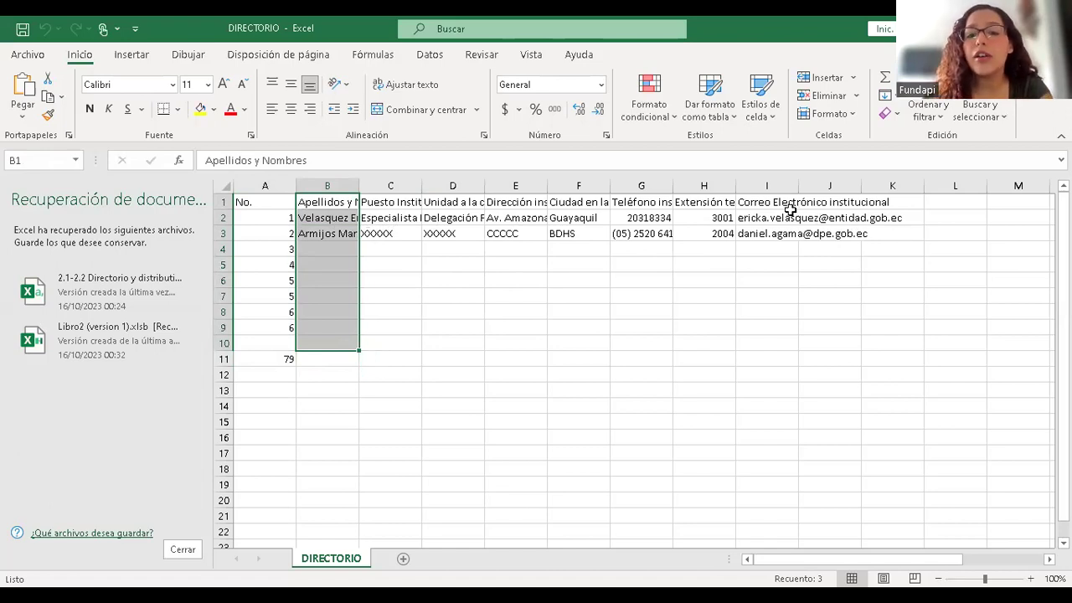
left_click_drag(771, 216, 832, 216)
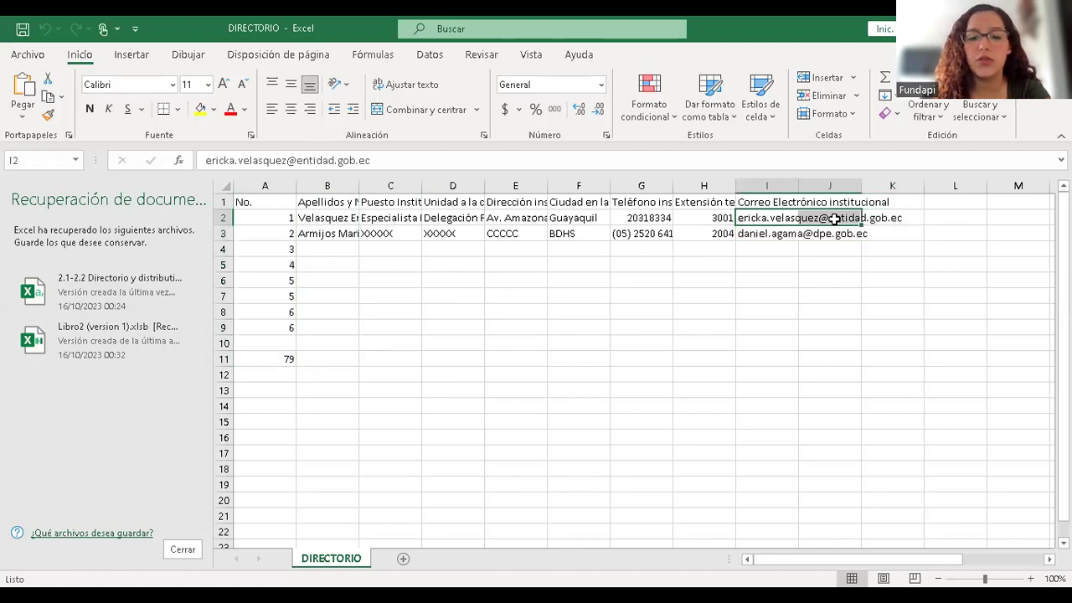
left_click(564, 263)
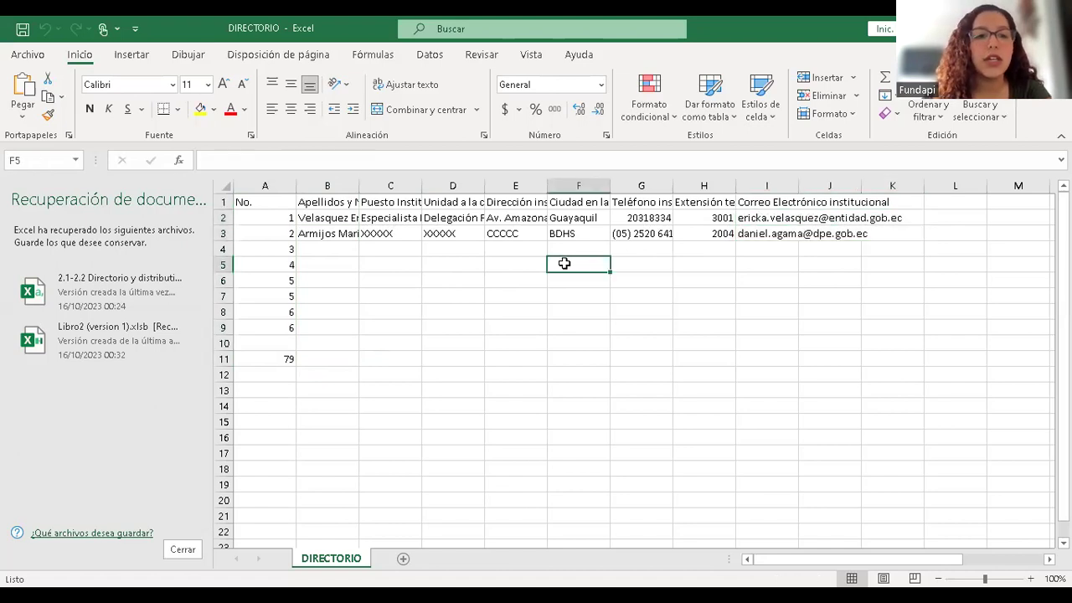
left_click(28, 55)
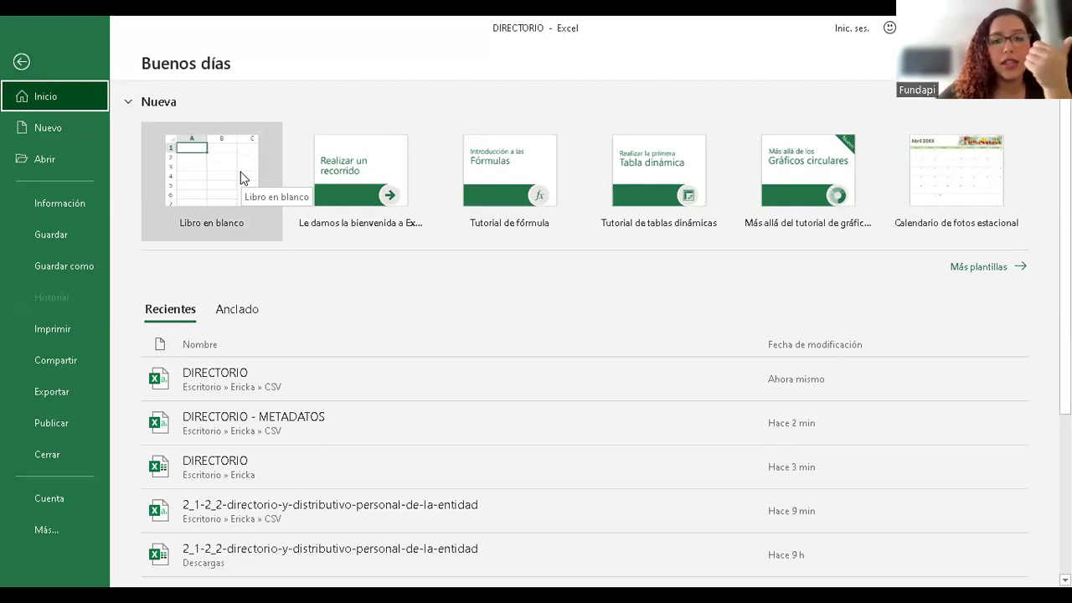
- Start blank workbook Libro1 and launch Datos > Obtener datos > Desde el texto/CSV
left_click(241, 178)
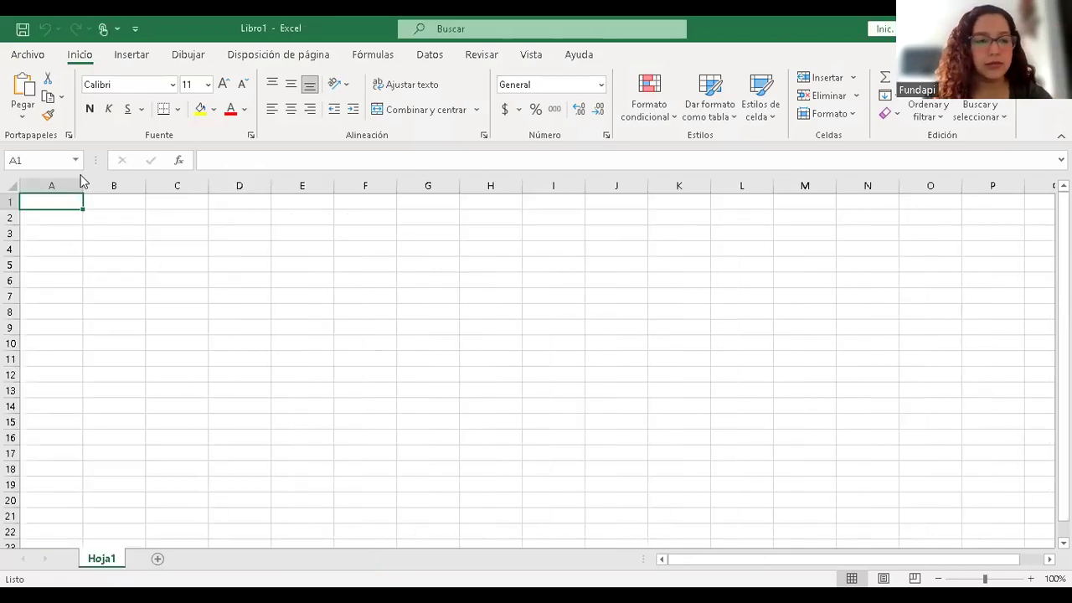
left_click(23, 57)
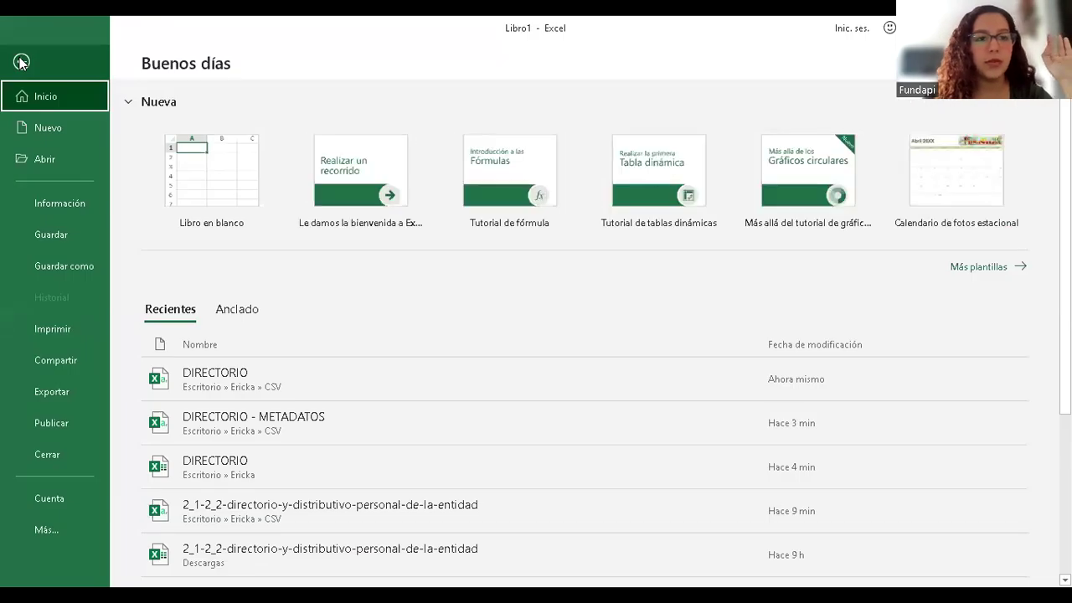
left_click(21, 62)
left_click(428, 57)
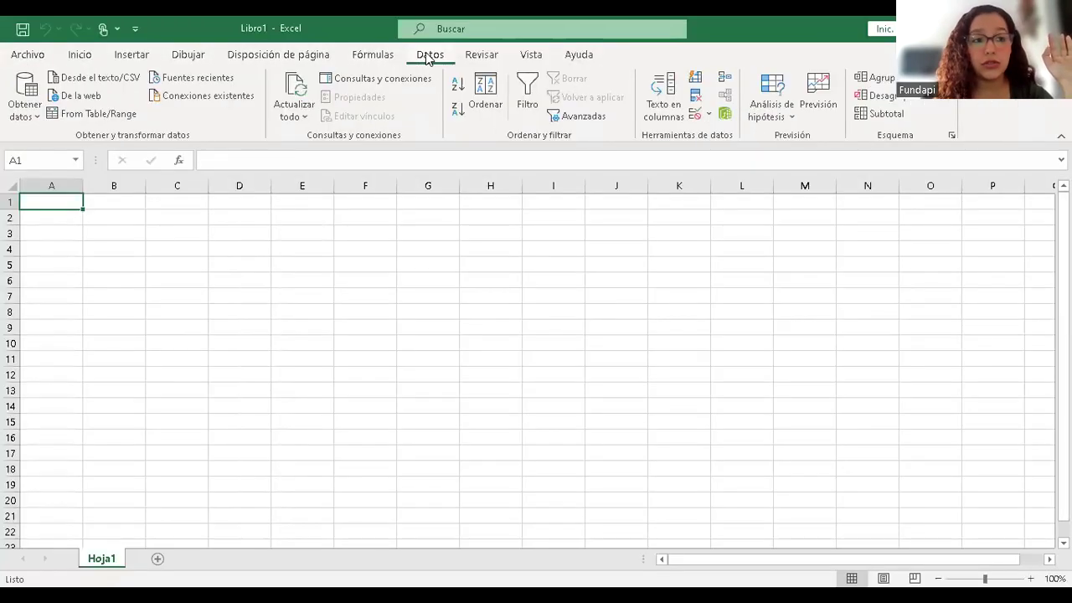
left_click(25, 104)
mouse_move(128, 154)
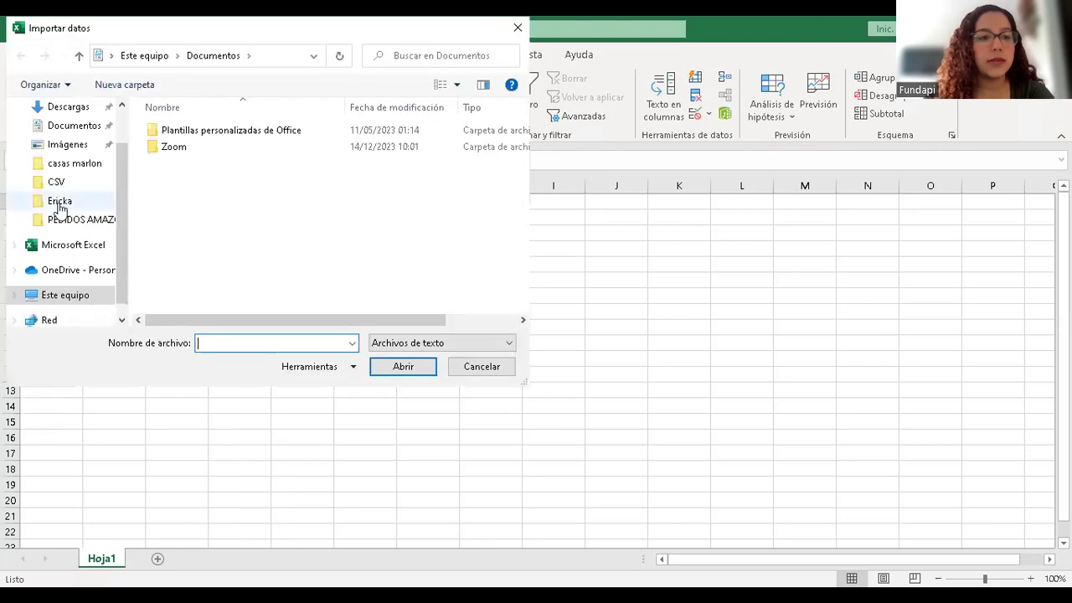
- Import DIRECTORIO.csv with the Punto y coma delimiter and load it as a table on a new sheet
left_click(55, 184)
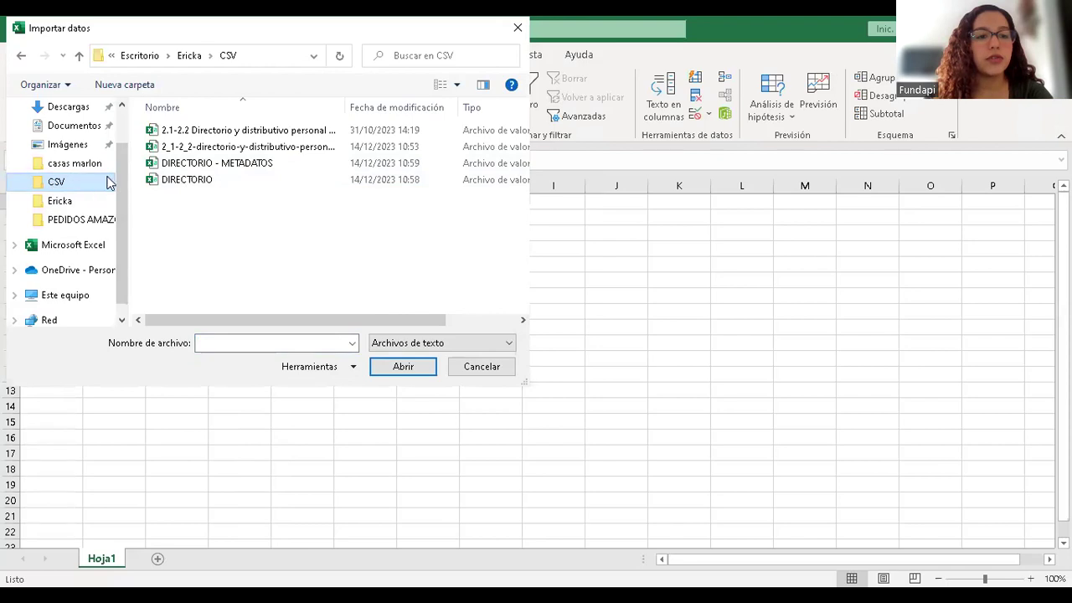
left_click(194, 183)
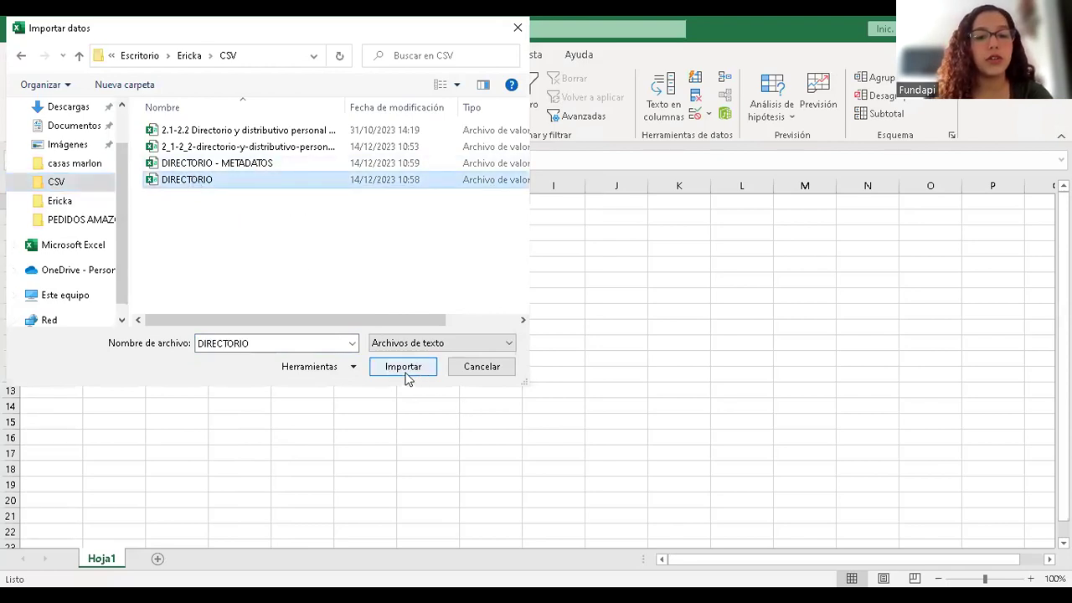
left_click(406, 376)
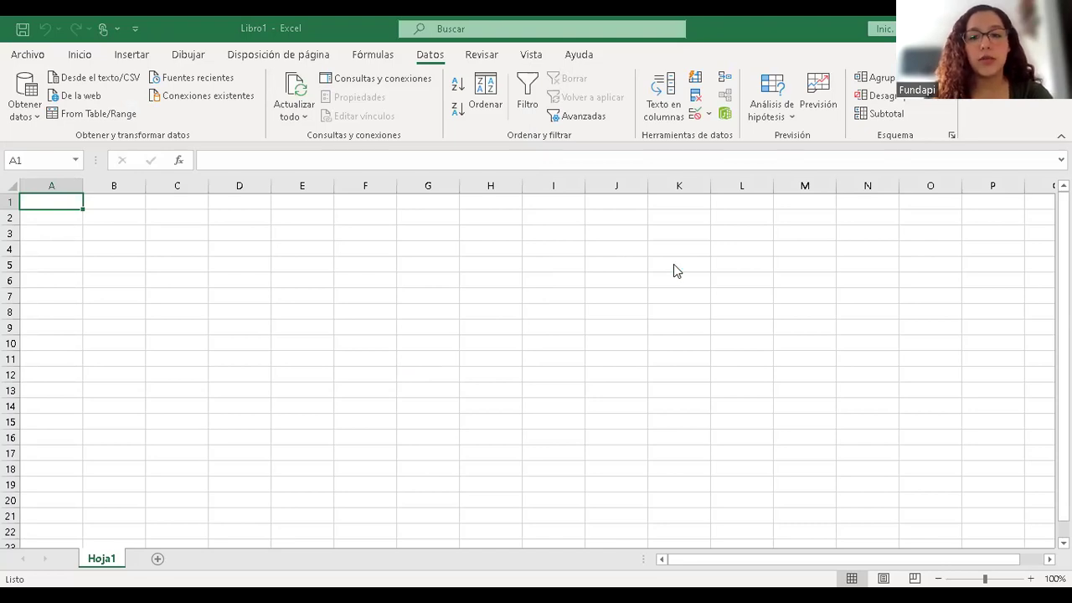
mouse_move(844, 204)
left_mouse_down()
mouse_move(849, 242)
mouse_move(839, 190)
left_mouse_up()
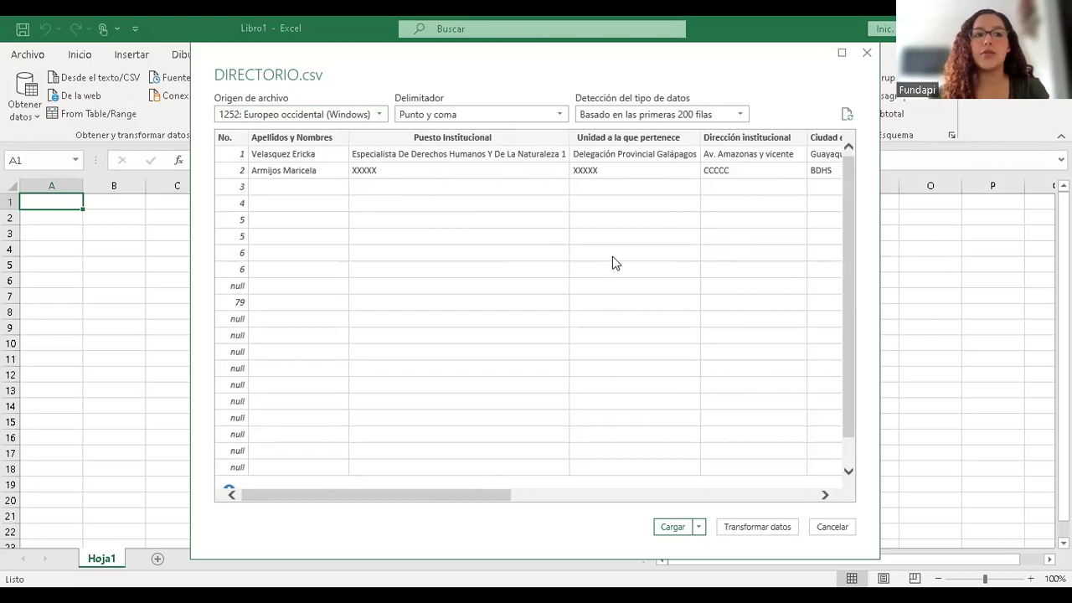
key("Return")
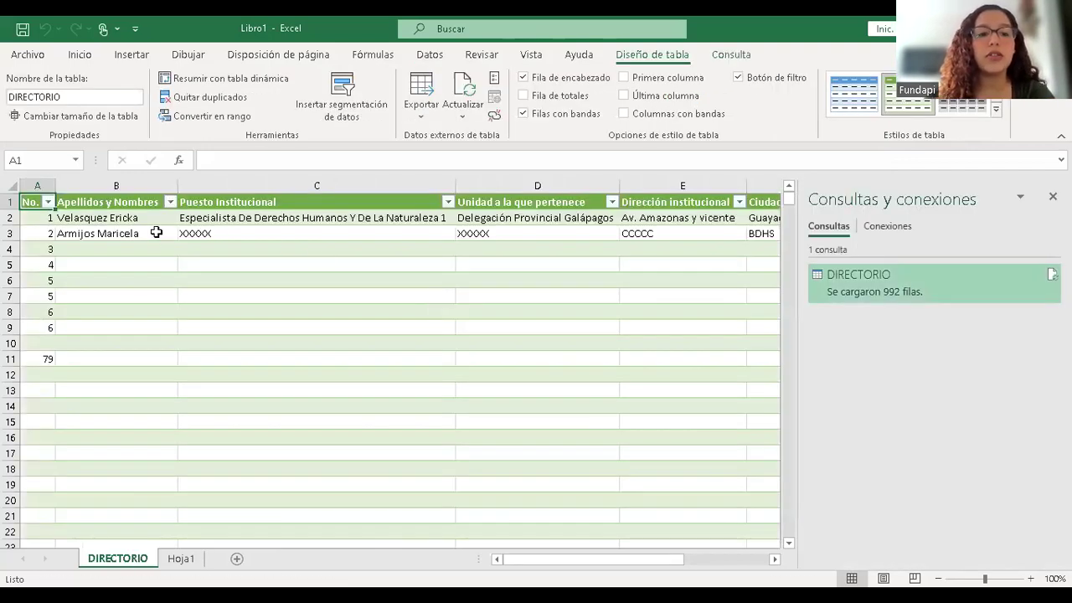
- Browse the DIRECTORIO table values along rows 2-3 and down column A
left_click(144, 229)
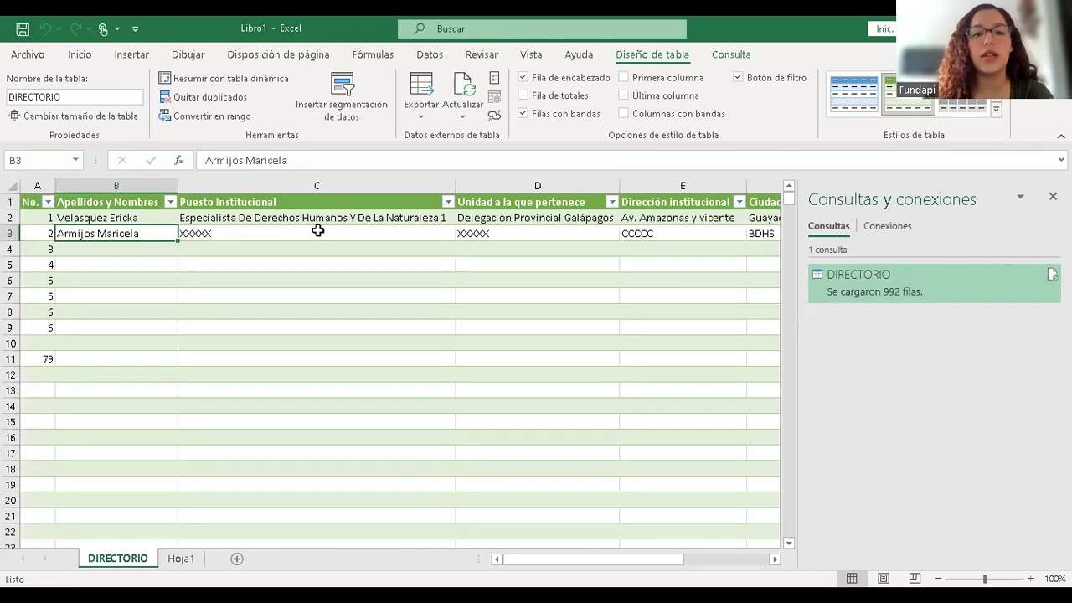
key("Right")
key("Right")
key("Right")
key("Left")
key("Left")
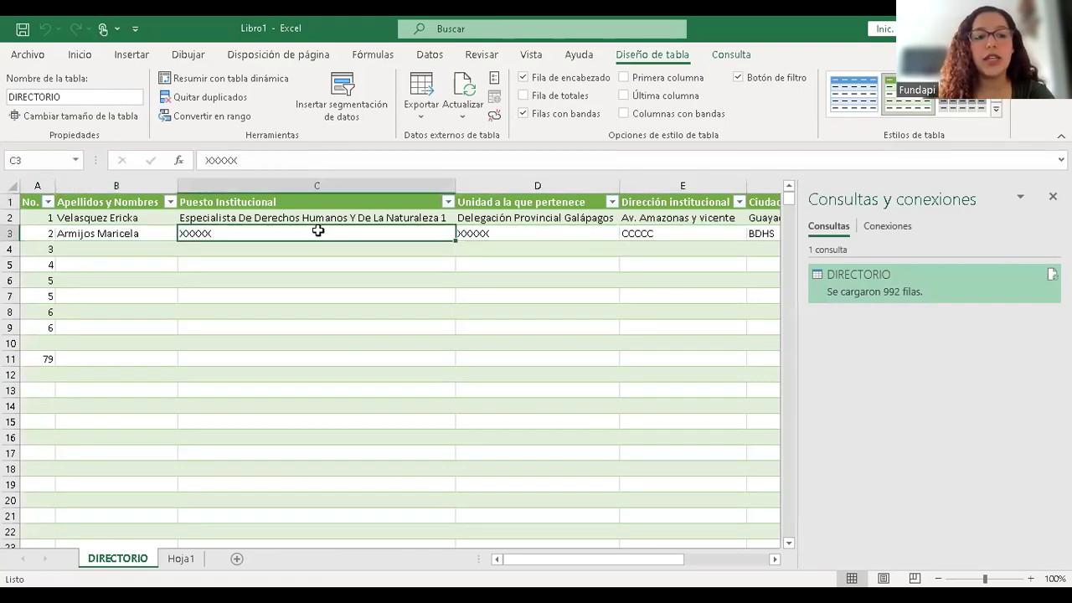
left_click(36, 341)
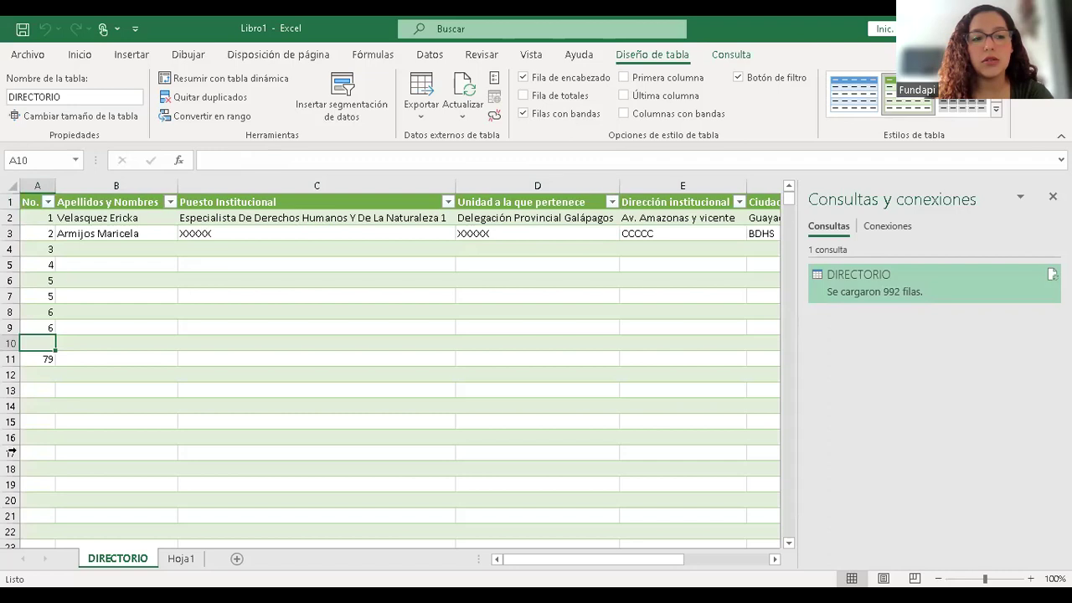
left_click(31, 355)
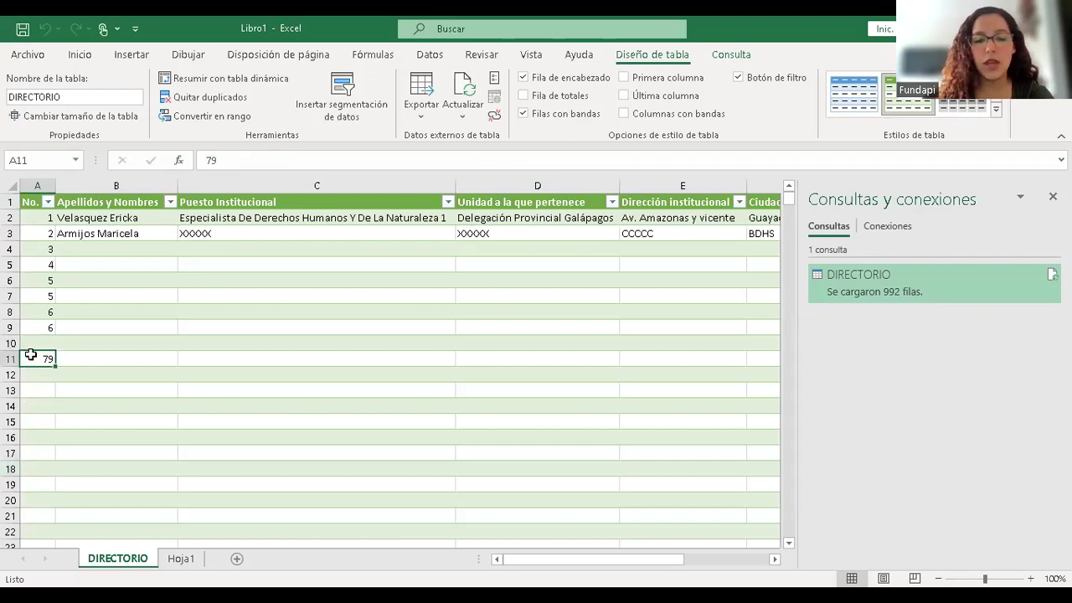
key("Up")
key("Up")
key("Up")
key("Up")
key("Up")
key("Up")
key("Up")
key("Up")
key("Up")
key("Right")
key("Right")
key("Right")
key("Right")
key("Right")
key("Right")
key("Right")
key("Right")
key("Right")
key("Right")
key("Right")
key("Left")
key("Left")
key("Left")
key("Left")
key("Left")
key("Left")
key("Left")
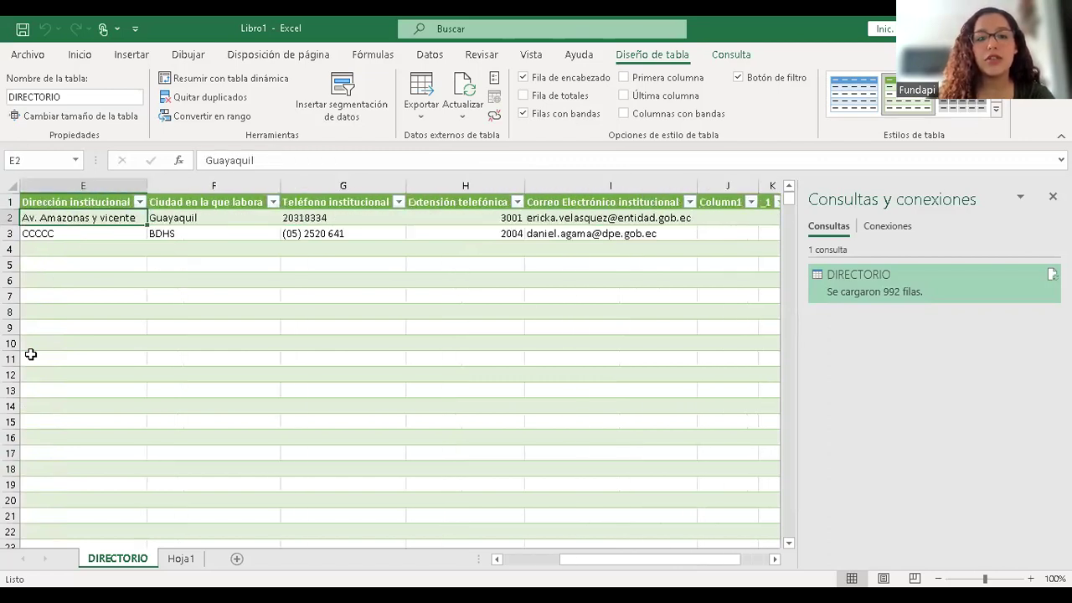
key("Left")
key("Left")
key("Left")
key("Left")
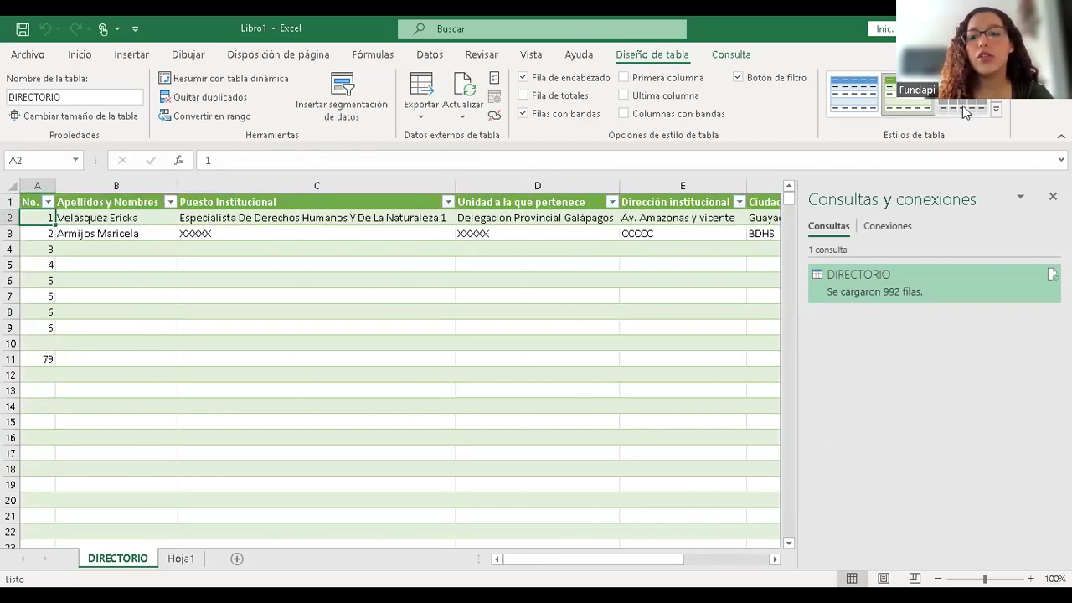
- Apply the plain light Claro table style in place of the green banded style
left_click(996, 110)
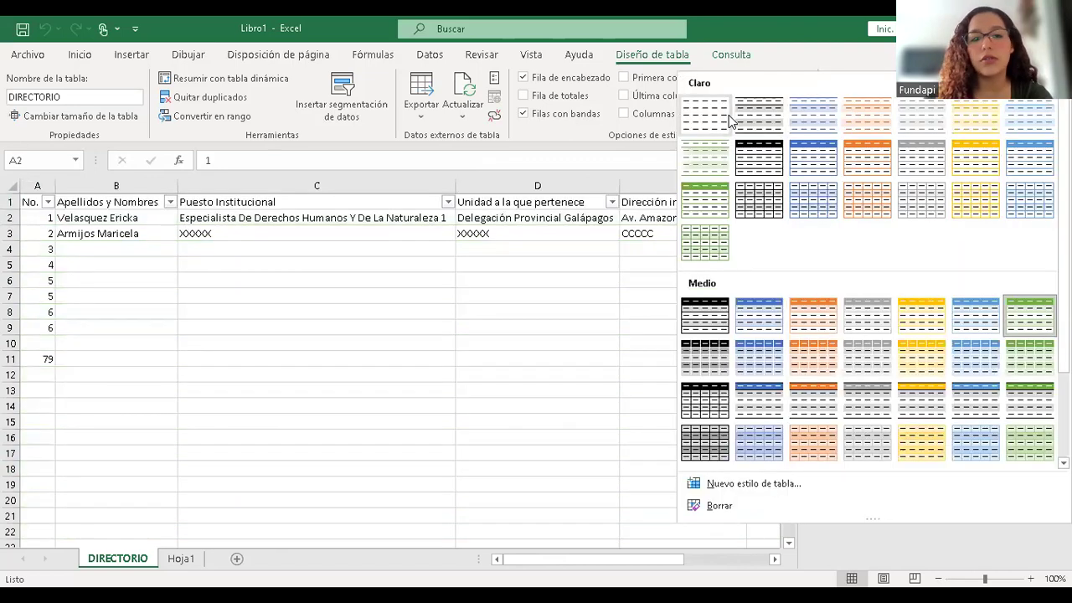
left_click(322, 245)
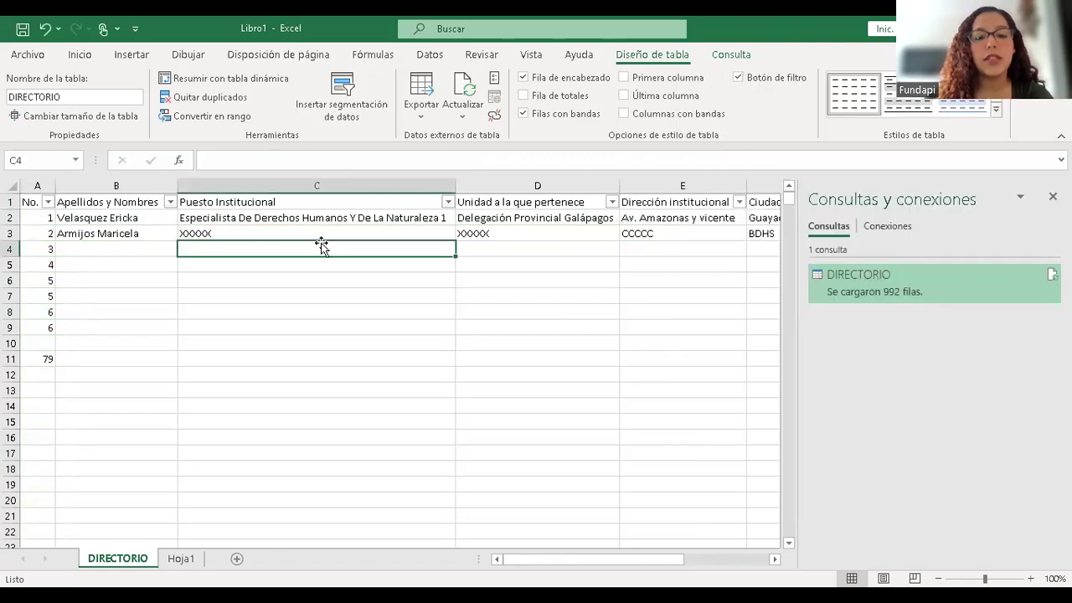
left_click(239, 231)
left_click(122, 234)
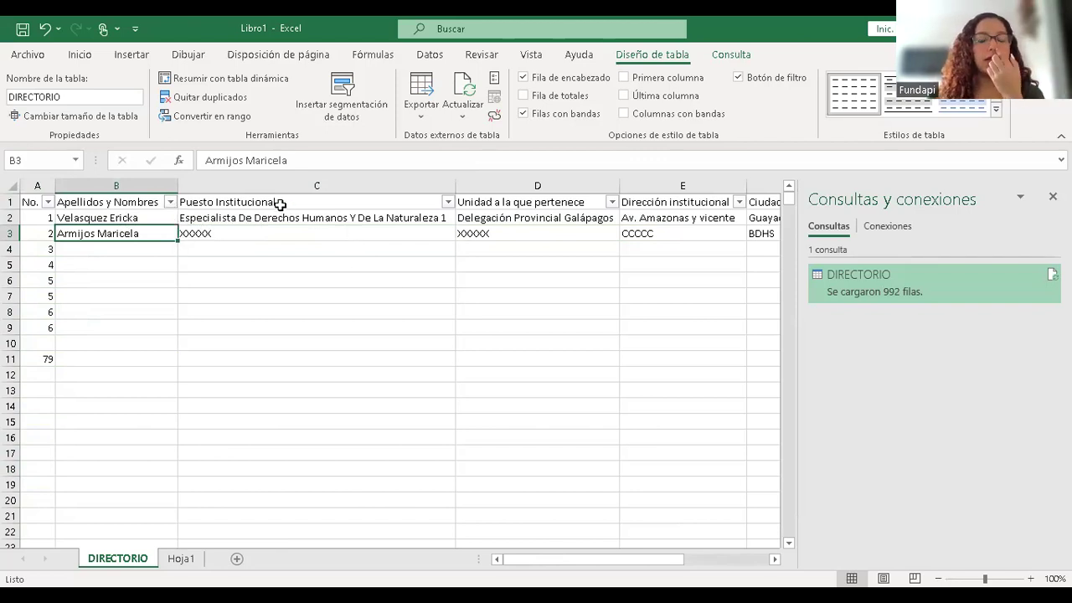
- Filter Apellidos y Nombres to a single staff name and read across the remaining row
left_click(132, 201)
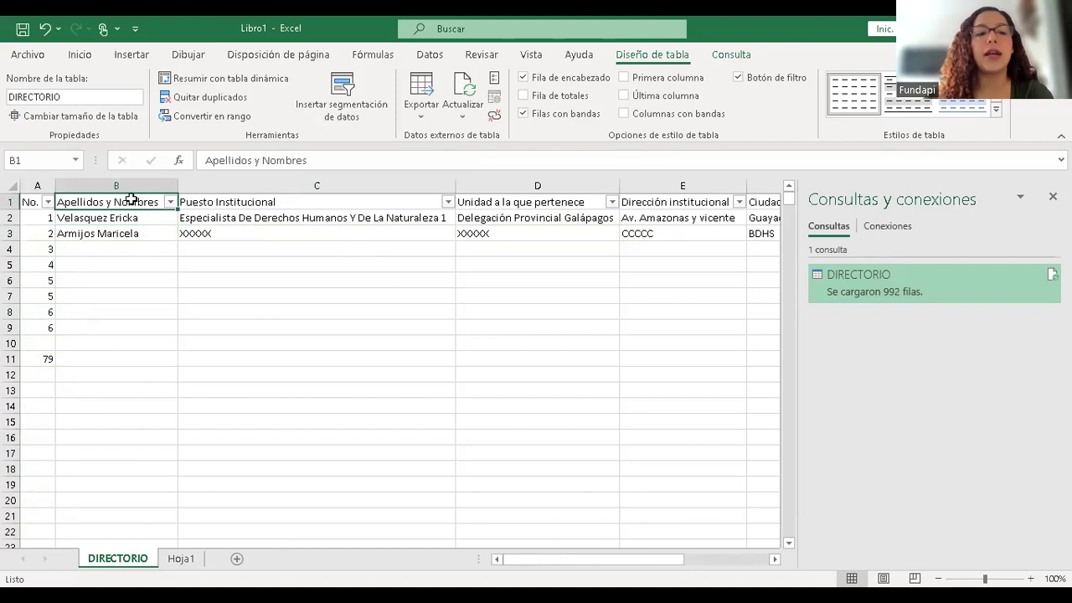
left_click(318, 186)
left_click(504, 246)
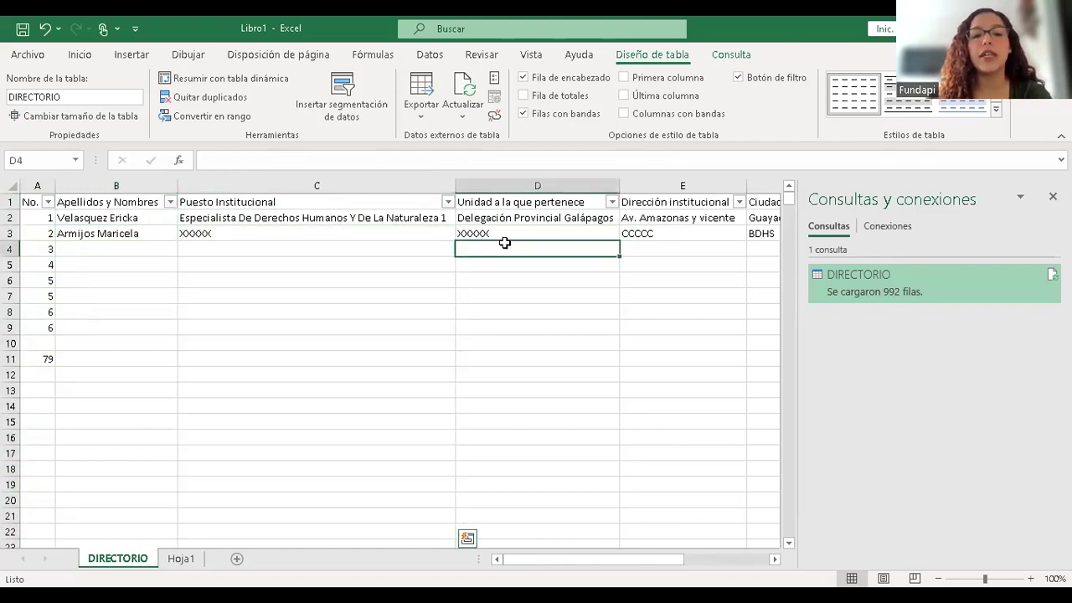
left_click(169, 202)
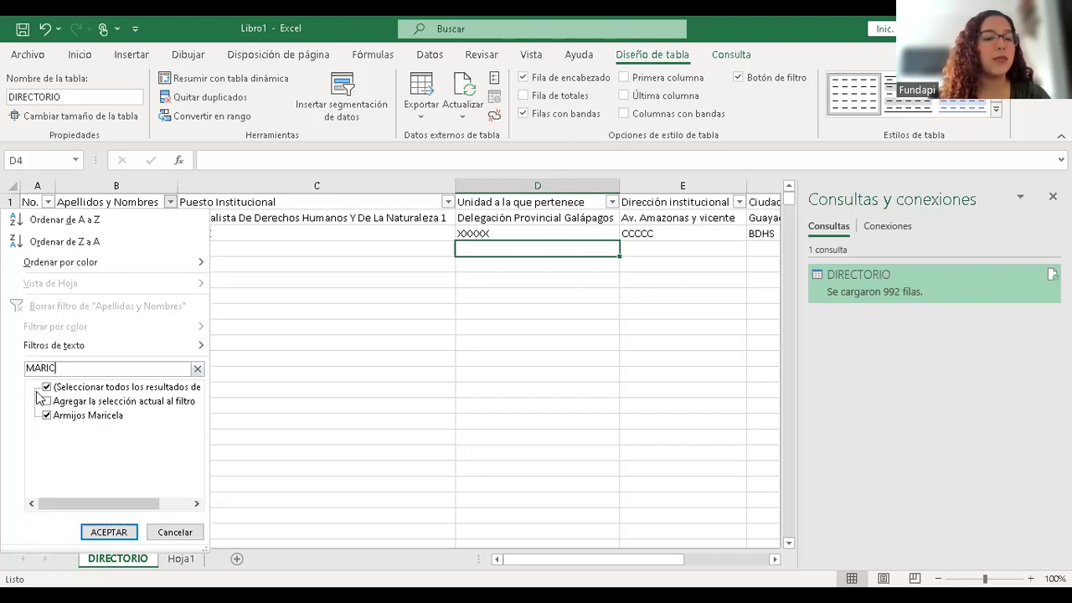
left_click(108, 532)
left_click(97, 219)
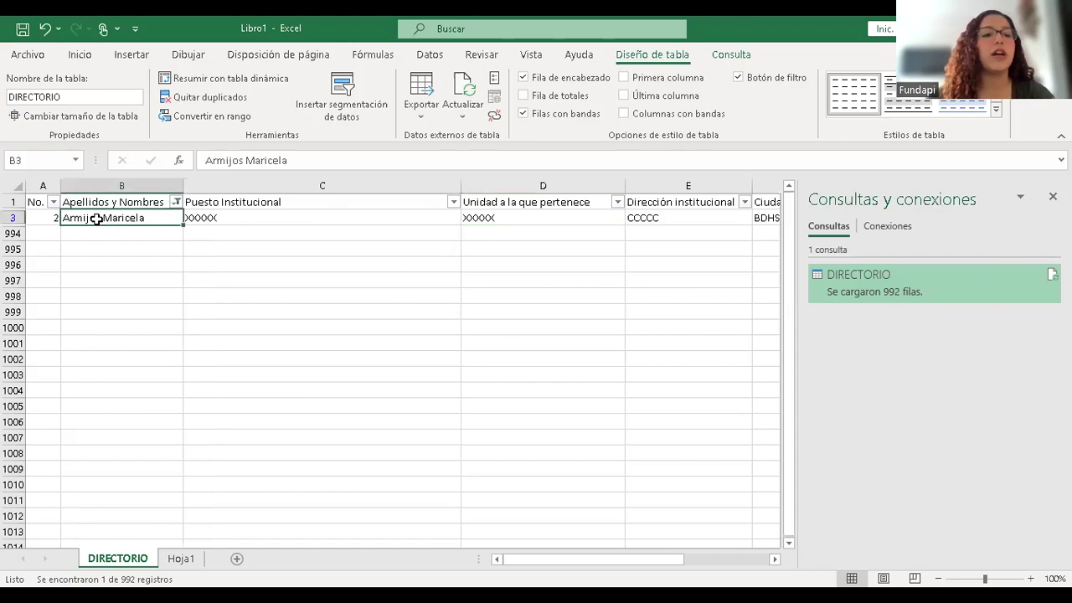
key("Left")
key("Right")
key("Right")
key("Right")
key("Right")
key("Right")
key("Right")
key("Right")
key("Right")
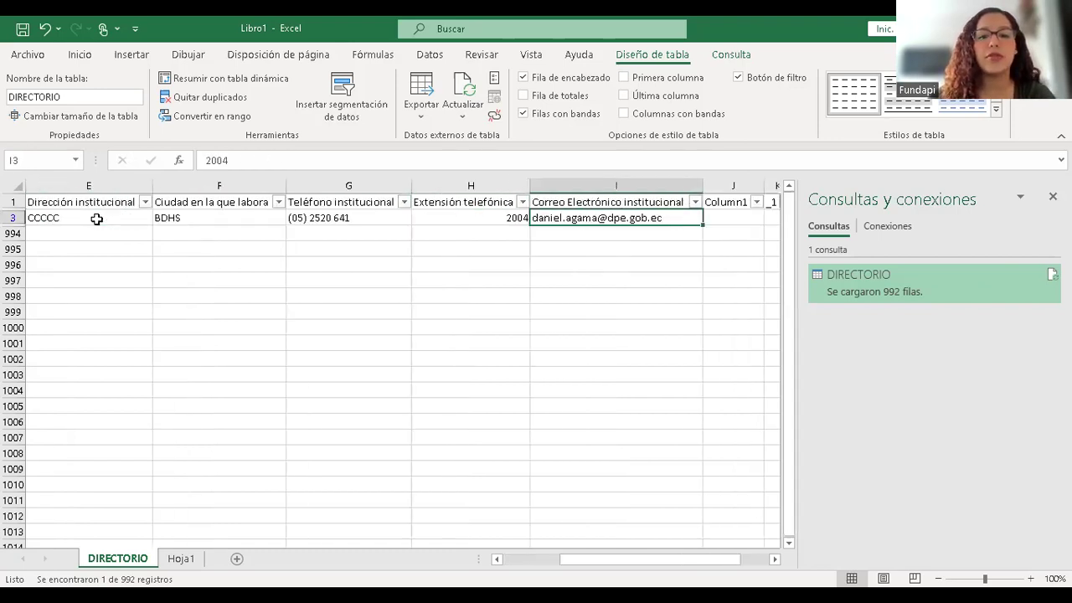
key("Right")
key("Left")
key("Left")
key("Left")
key("Right")
key("Right")
key("Right")
key("Right")
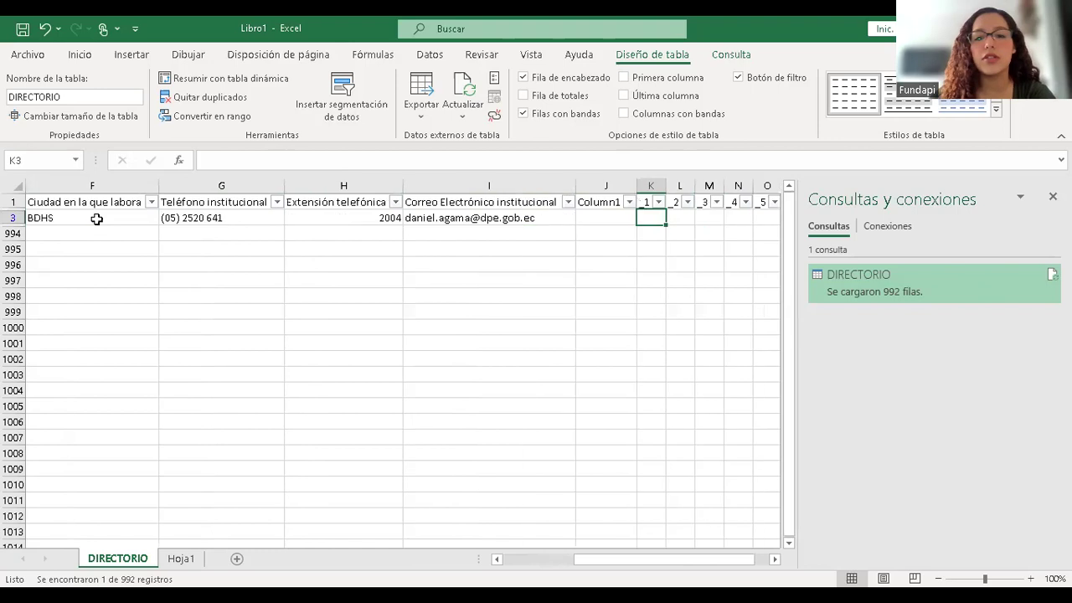
key("Left")
key("Left")
key("Left")
key("Left")
key("Left")
key("Left")
key("Left")
key("Left")
key("Left")
key("Left")
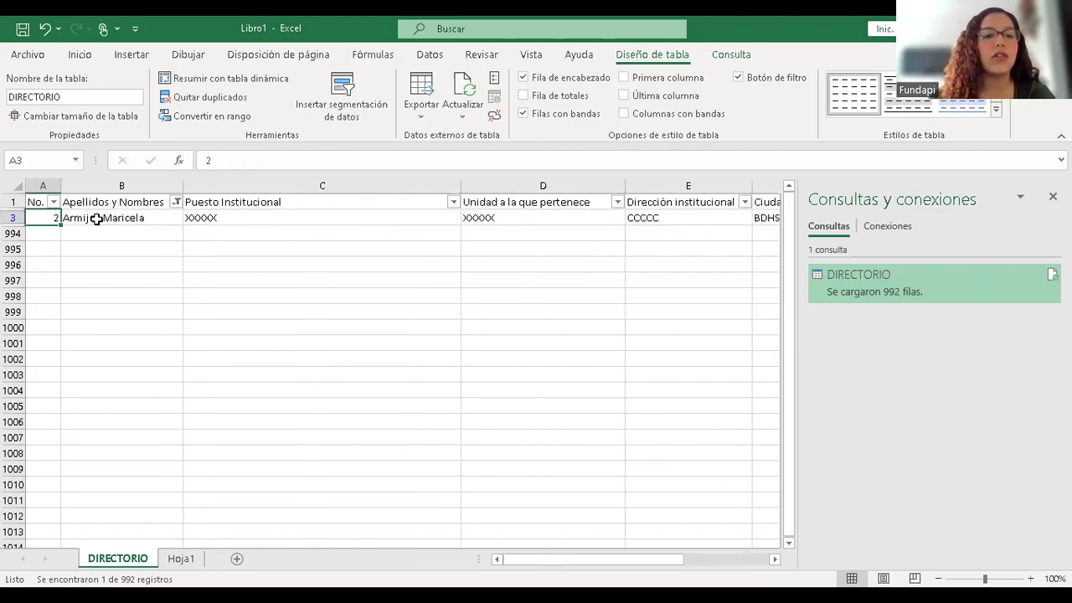
- Add the second staff name to the Apellidos y Nombres filter so two rows show
left_click(176, 203)
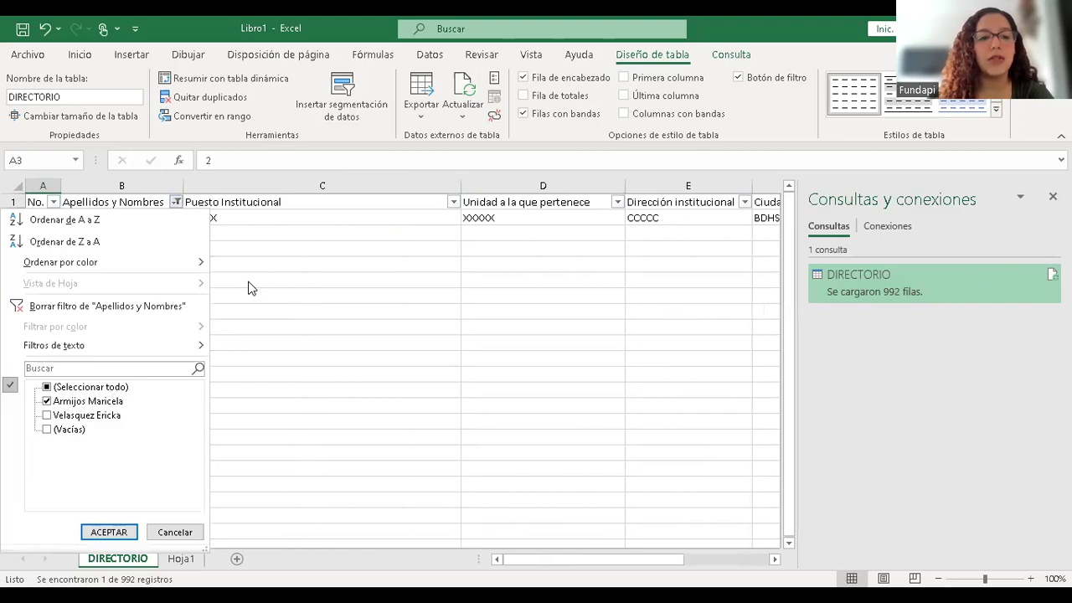
left_click(176, 203)
left_click(176, 204)
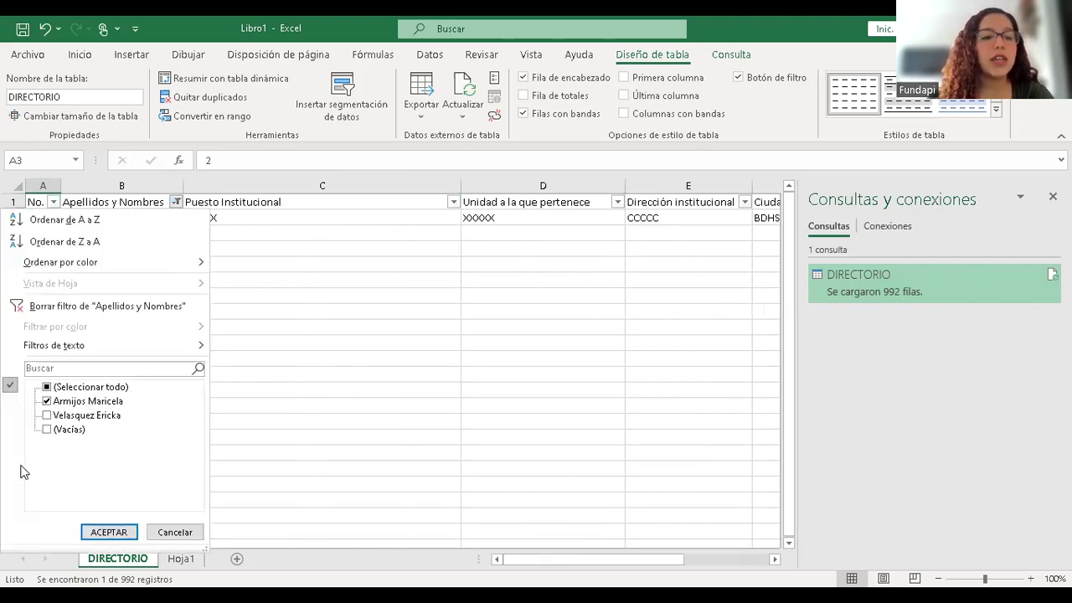
left_click(66, 416)
left_click(113, 532)
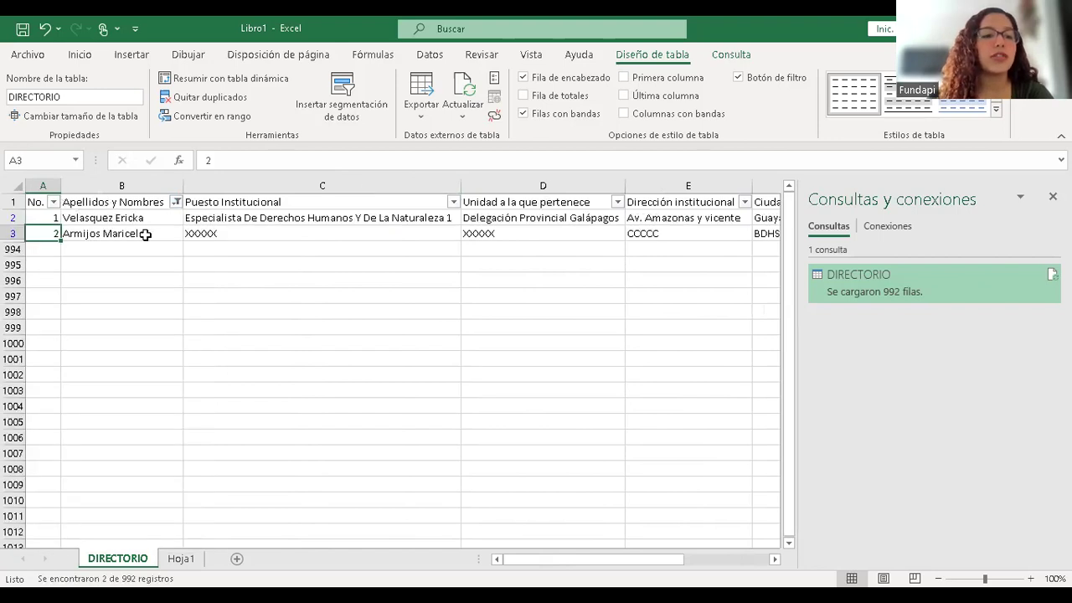
left_click(123, 220)
- Check the Unidad a la que pertenece and Puesto Institucional filters unchanged, then return to A1
left_click(615, 208)
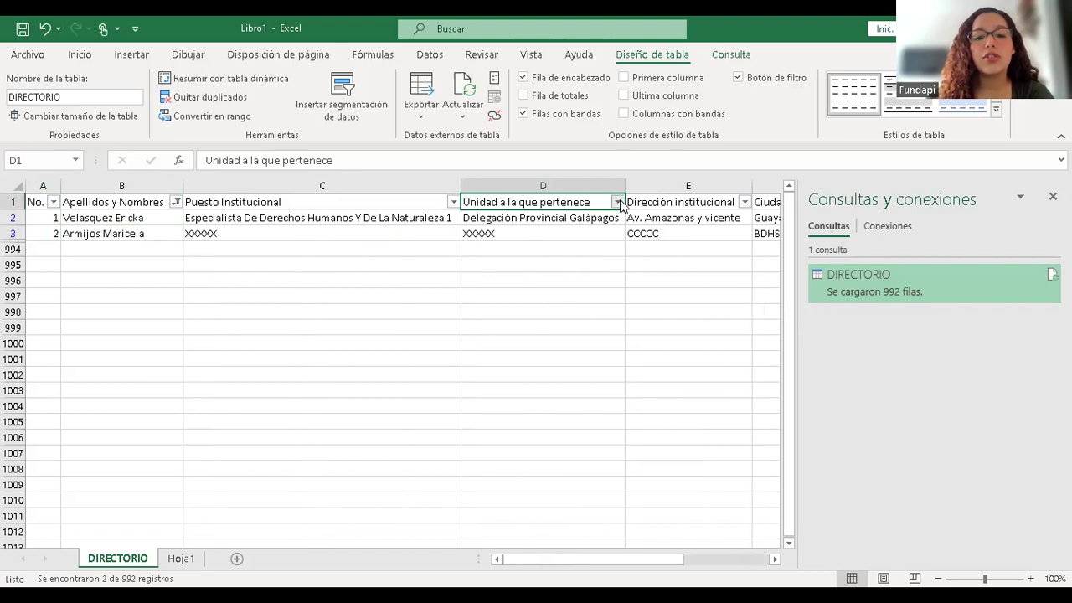
left_click(617, 203)
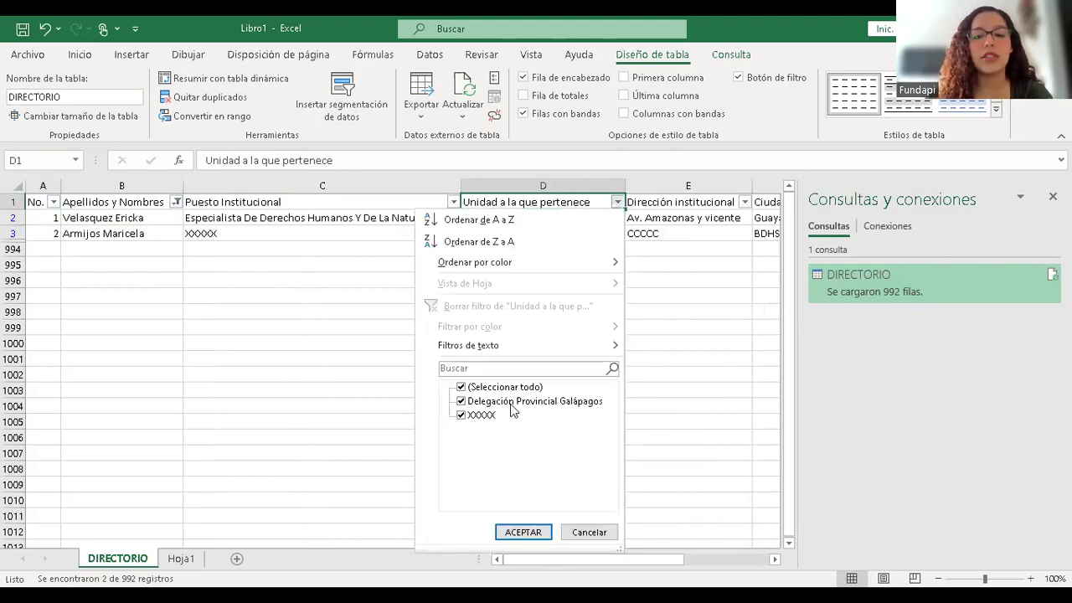
left_click(695, 215)
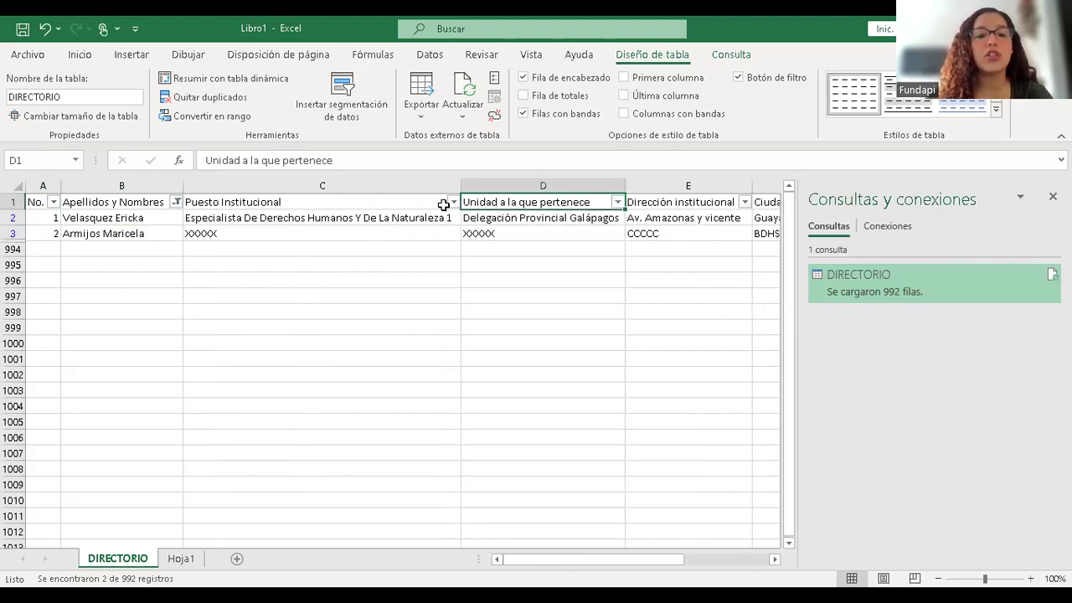
left_click(449, 203)
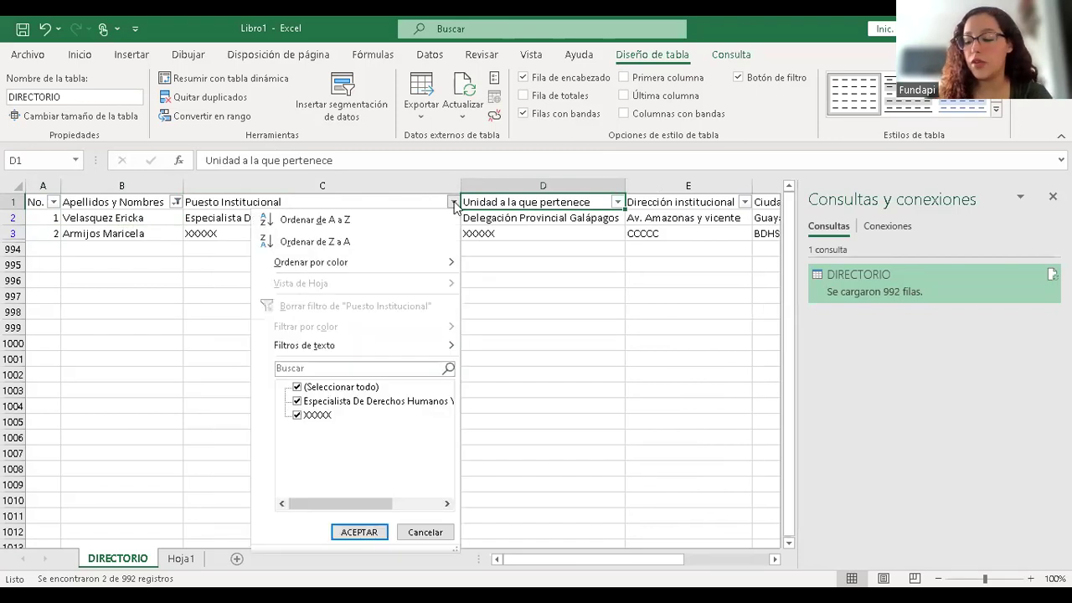
left_click(333, 275)
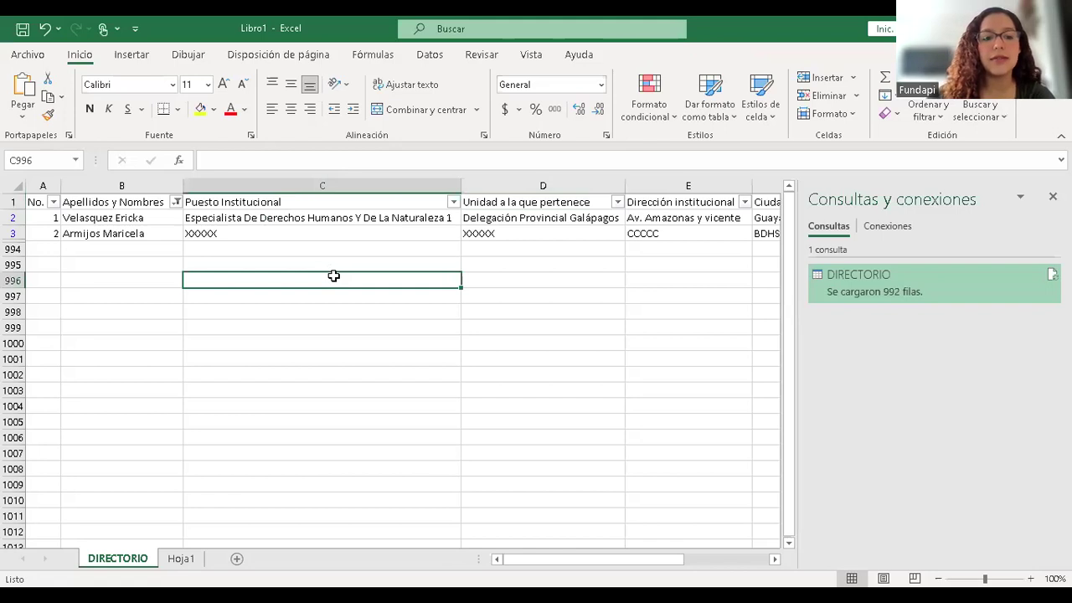
key("Left")
key("Left")
key("Up")
key("Up")
key("Up")
key("Up")
key("Up")
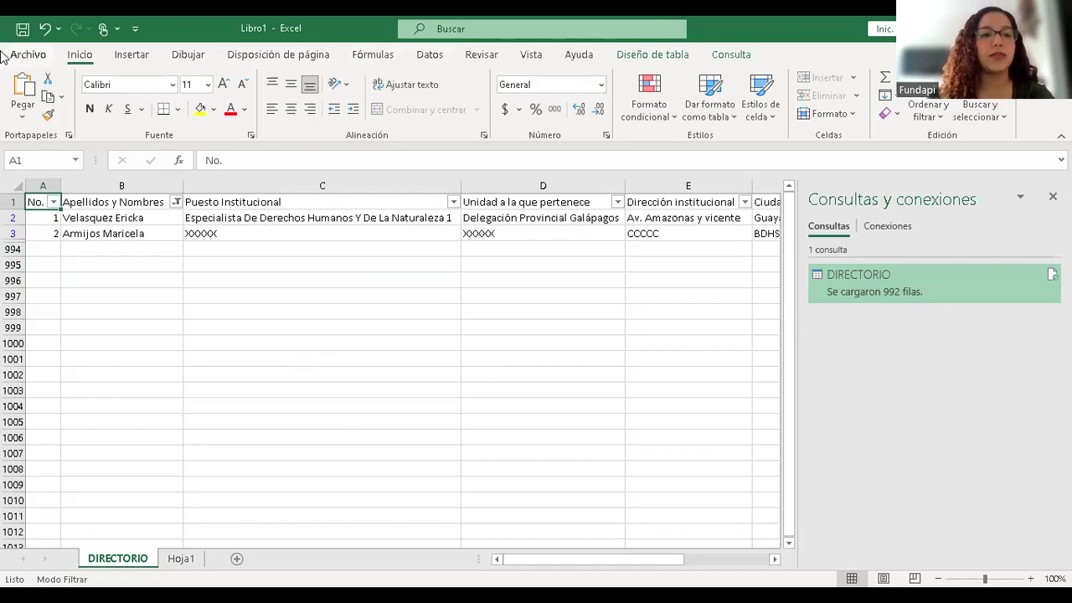
- On Hoja1, begin a Text/CSV import, then cancel the Importar datos dialog
left_click(27, 55)
left_click(17, 66)
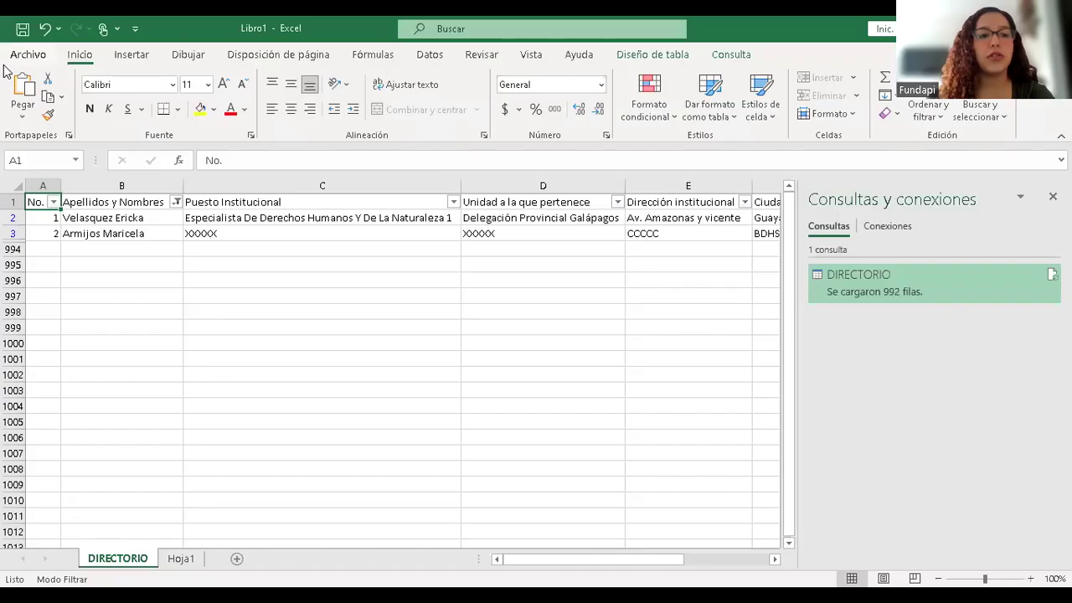
key("ctrl+Page_Down")
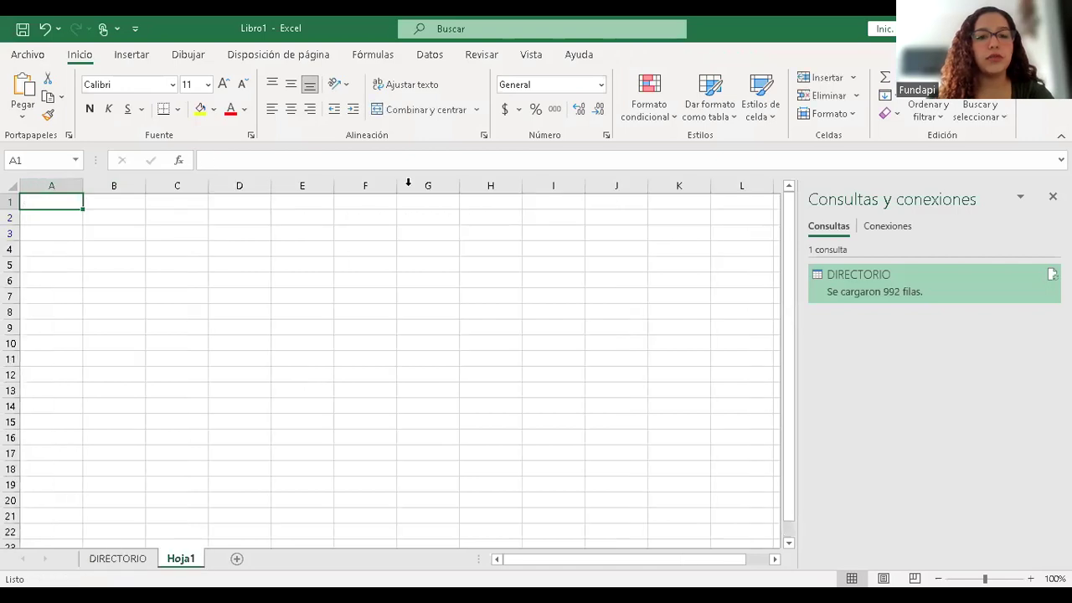
left_click(433, 56)
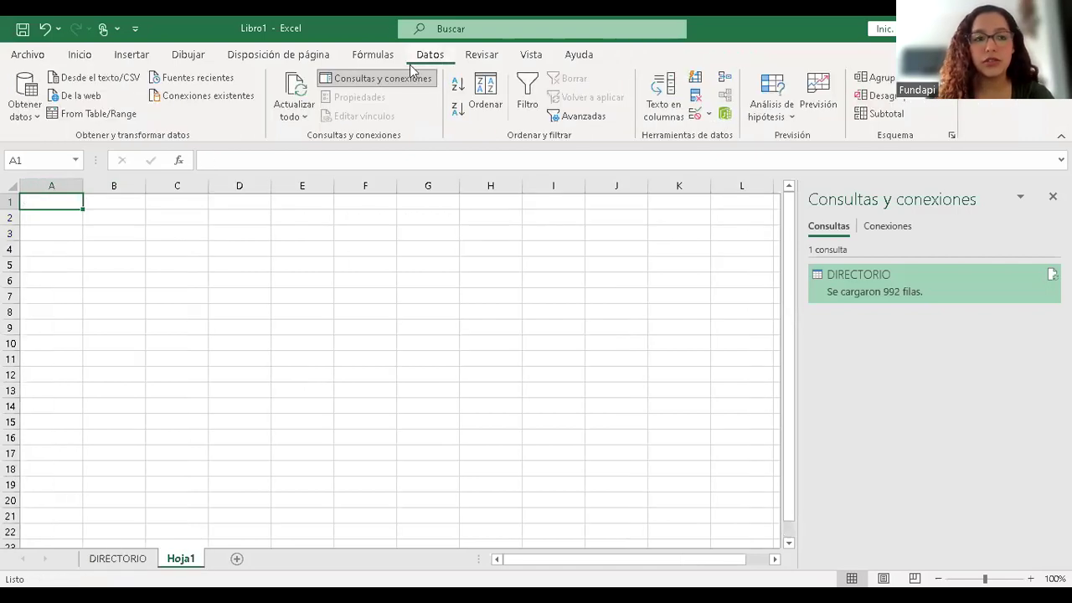
left_click(25, 104)
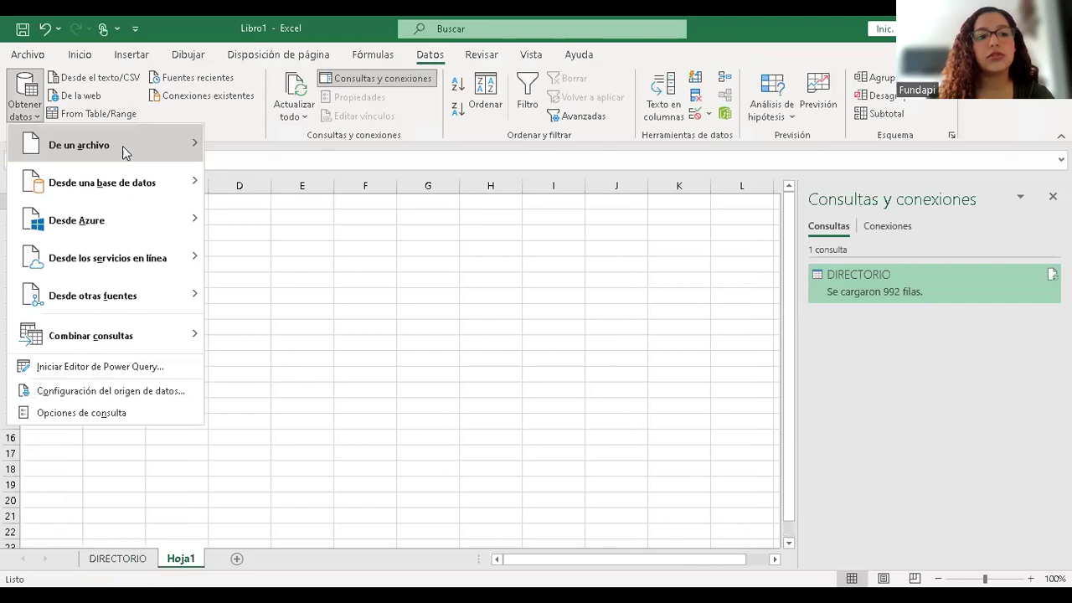
mouse_move(124, 151)
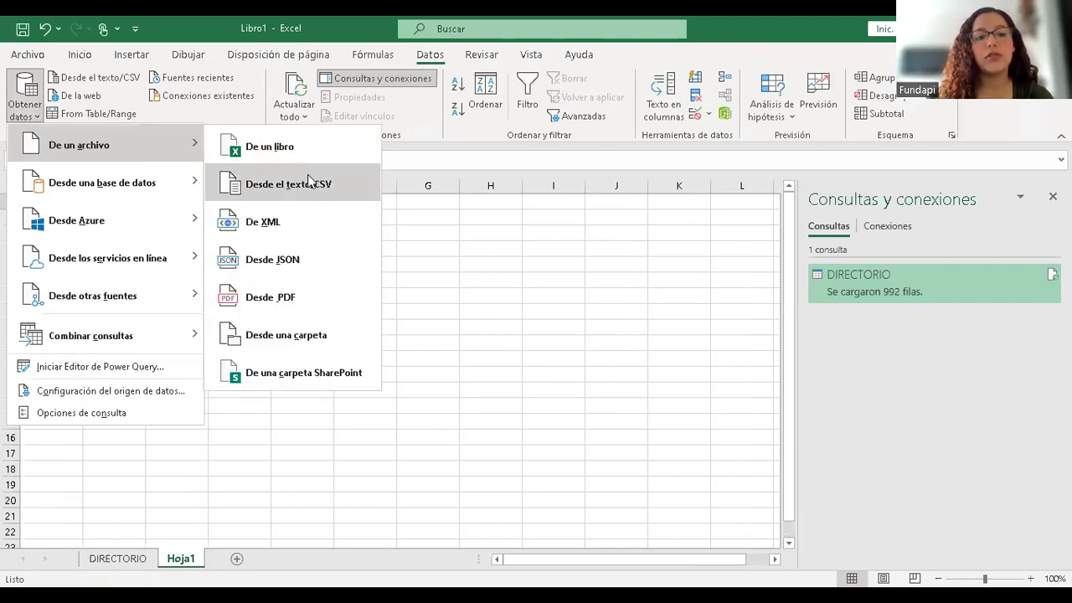
left_click(333, 191)
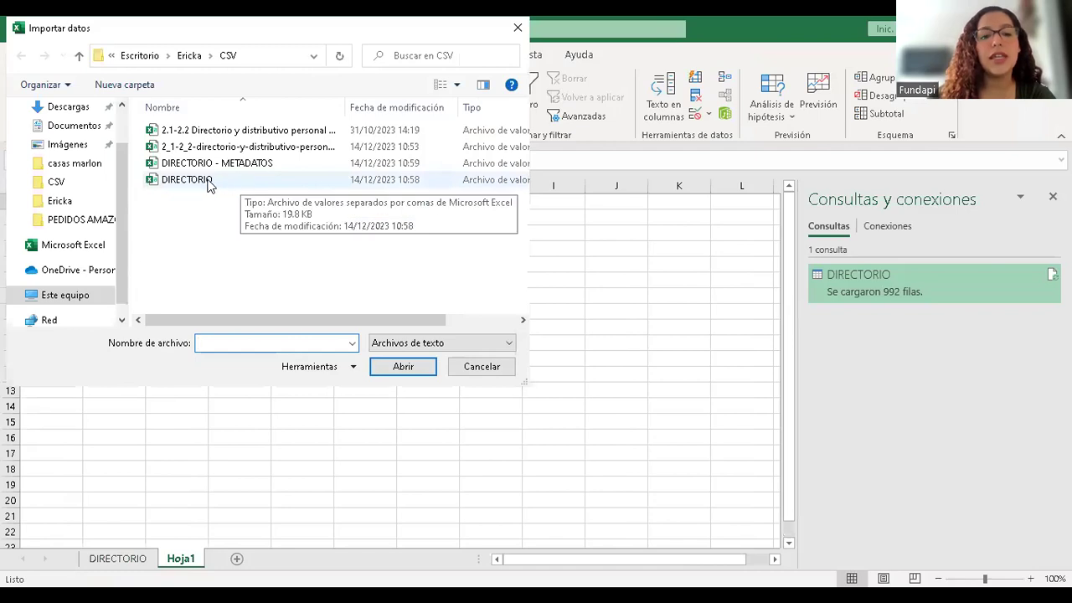
left_click(516, 34)
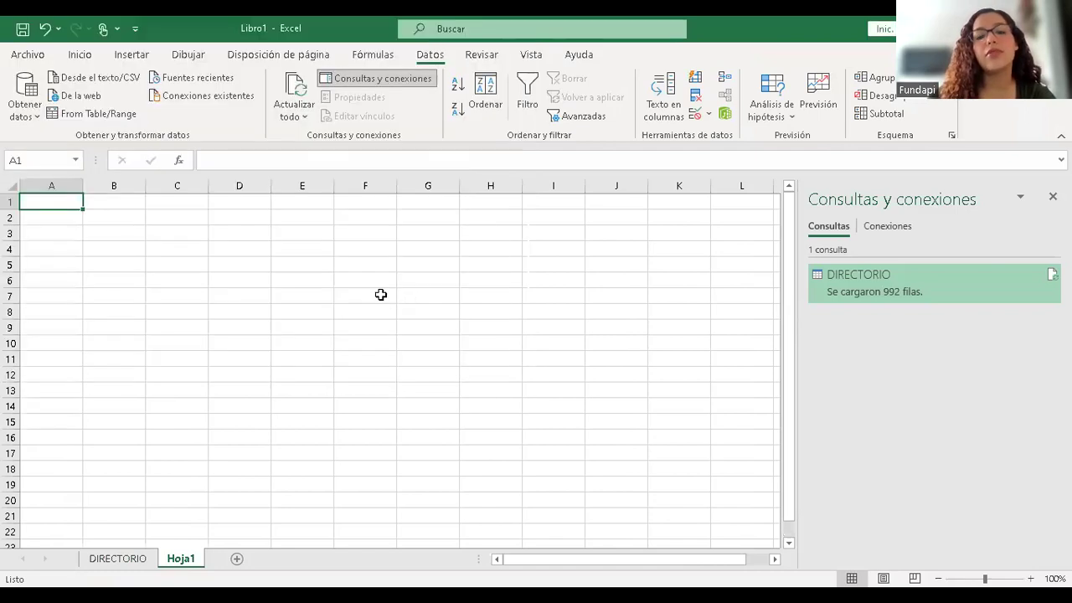
- Go back to the DIRECTORIO sheet and select cells around the table
left_click(117, 559)
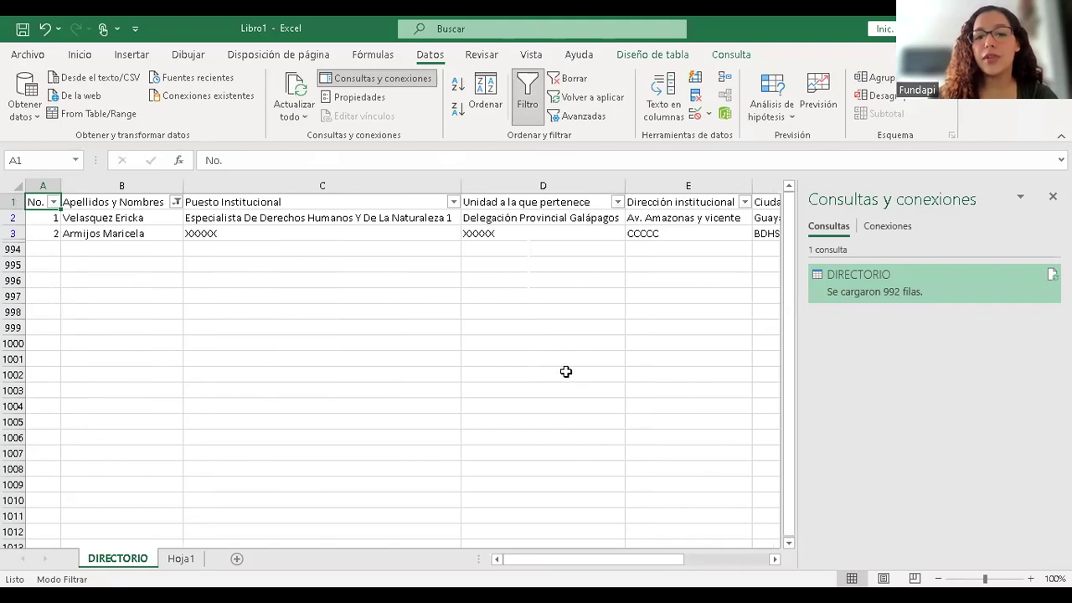
left_click(494, 235)
left_click(531, 266)
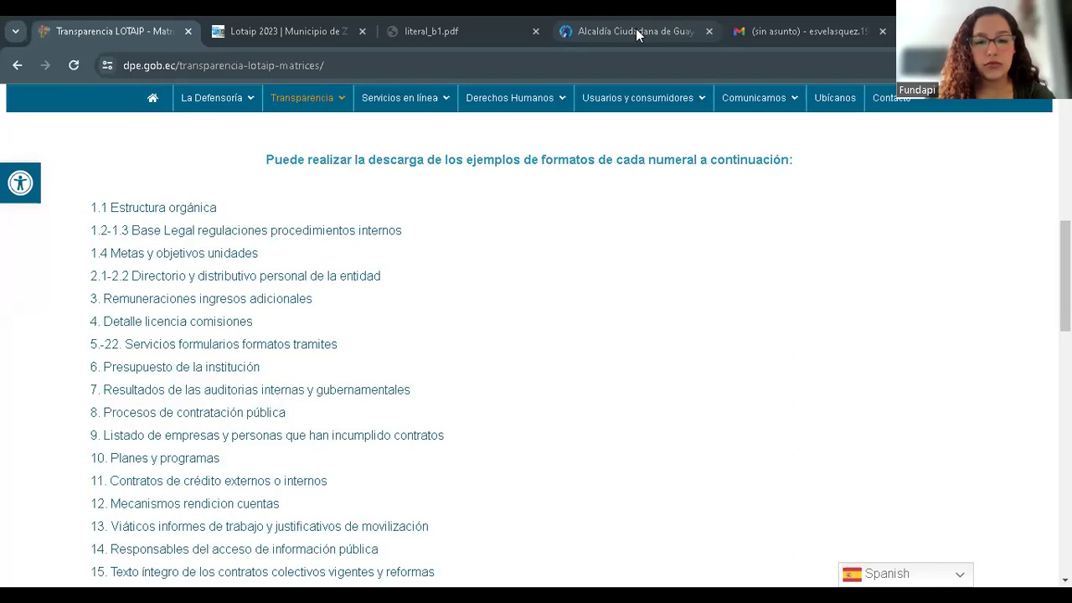
- Open the Ley de Transparencia 2023 page on the Guayaquil municipality site
left_click(635, 31)
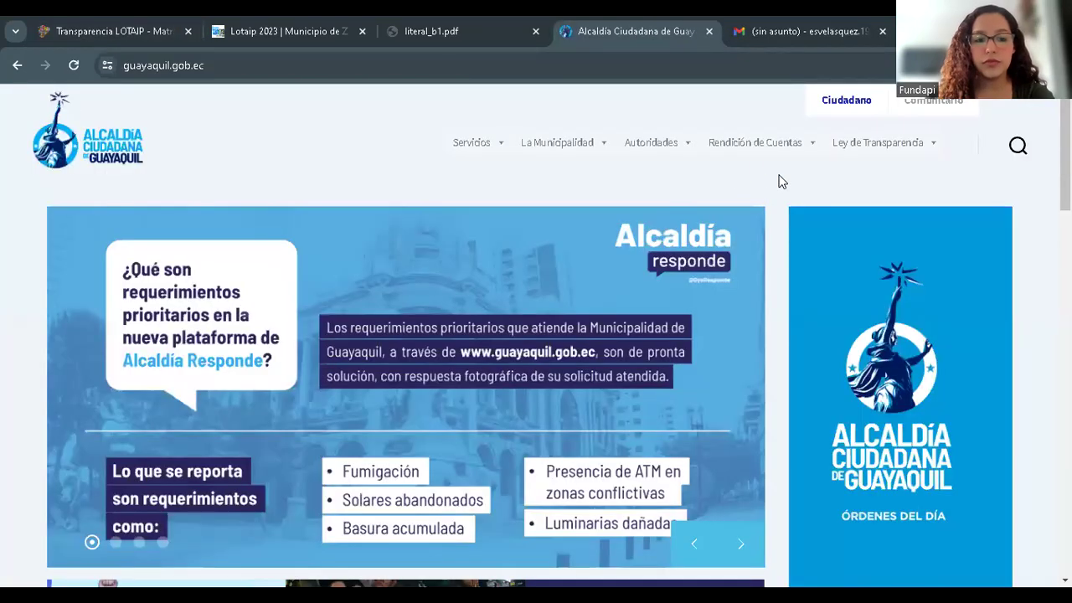
mouse_move(874, 143)
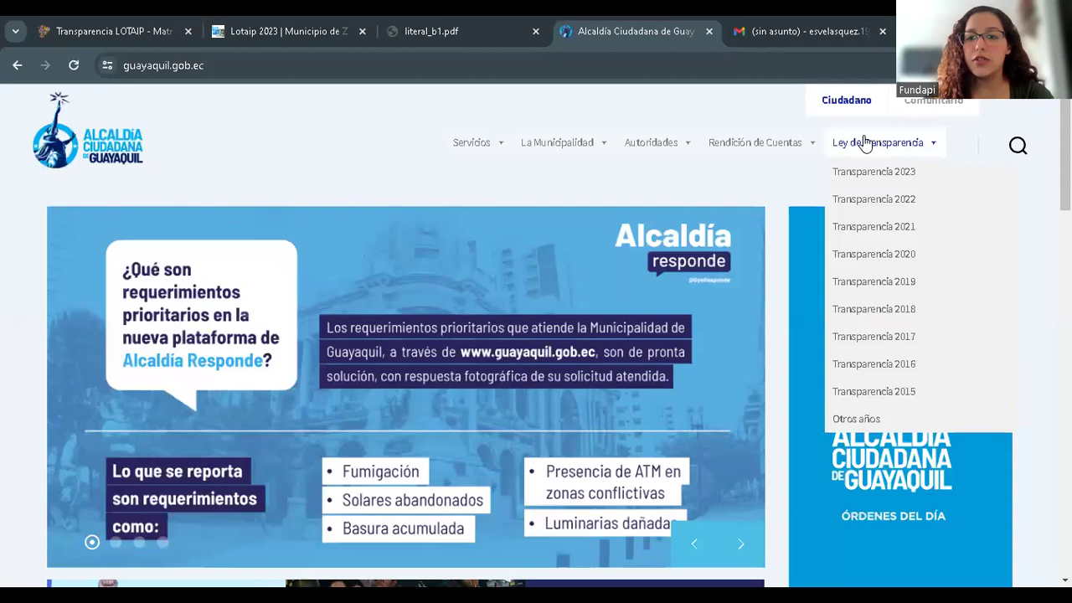
left_click(878, 172)
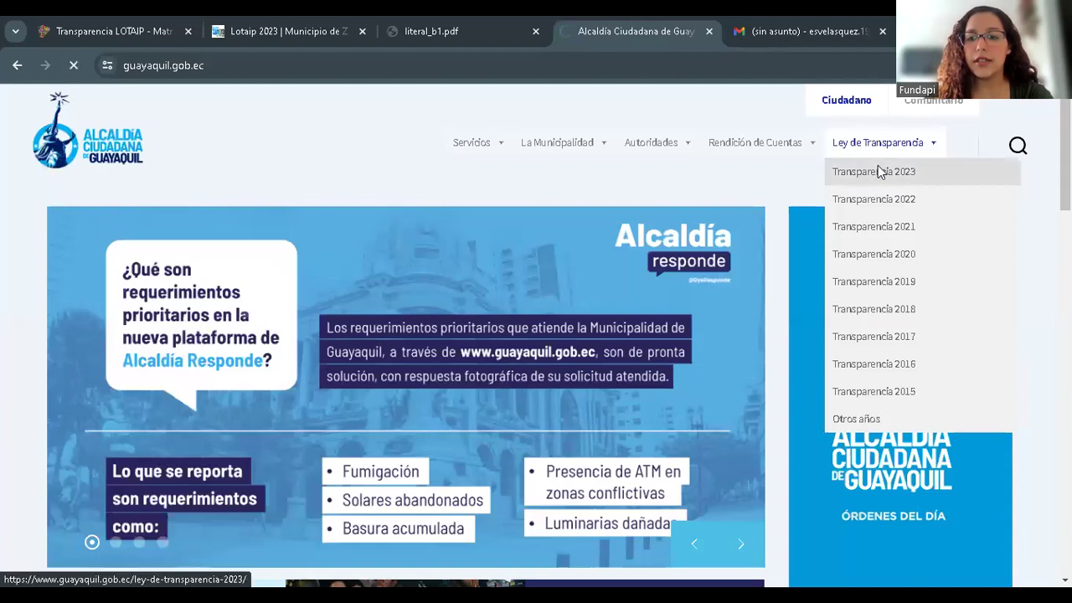
scroll(333, 424, "down", 10)
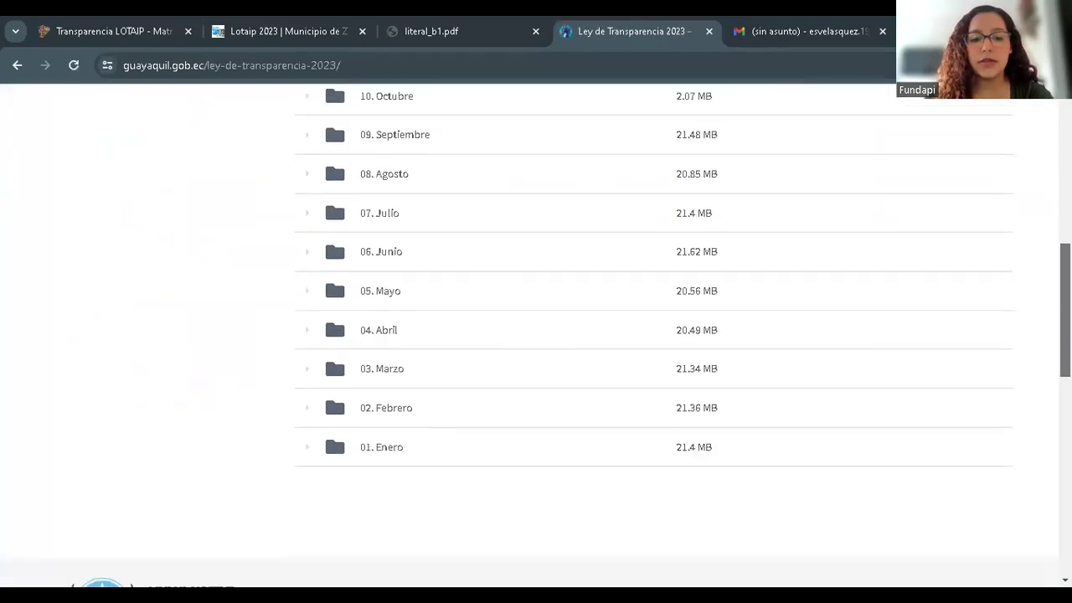
scroll(1021, 299, "up", 3)
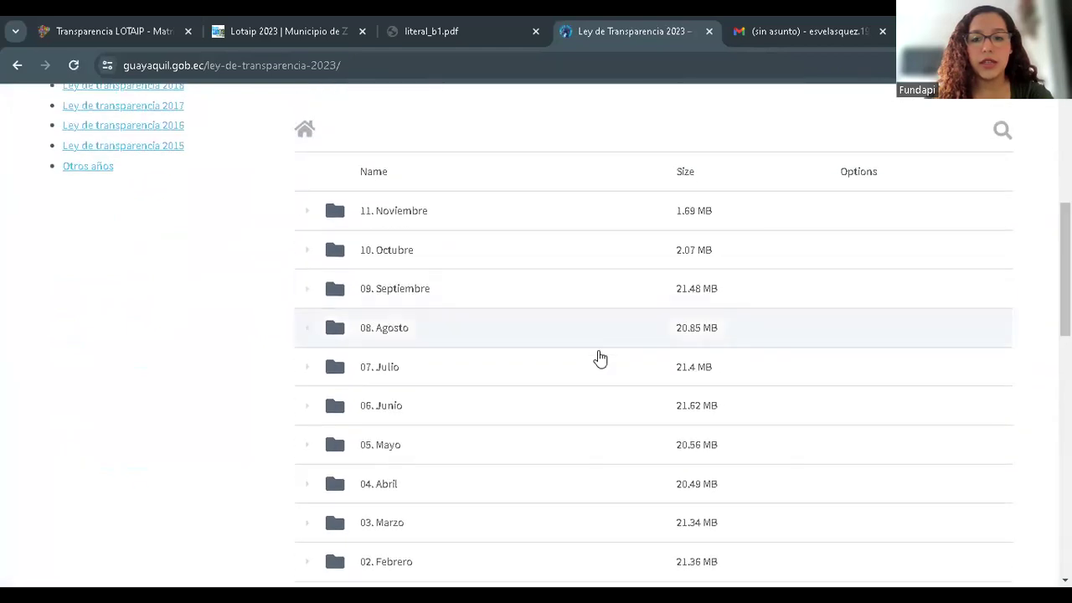
- Expand 11. Noviembre > Artículo 19 and scroll through its numeral subfolders
left_click(449, 223)
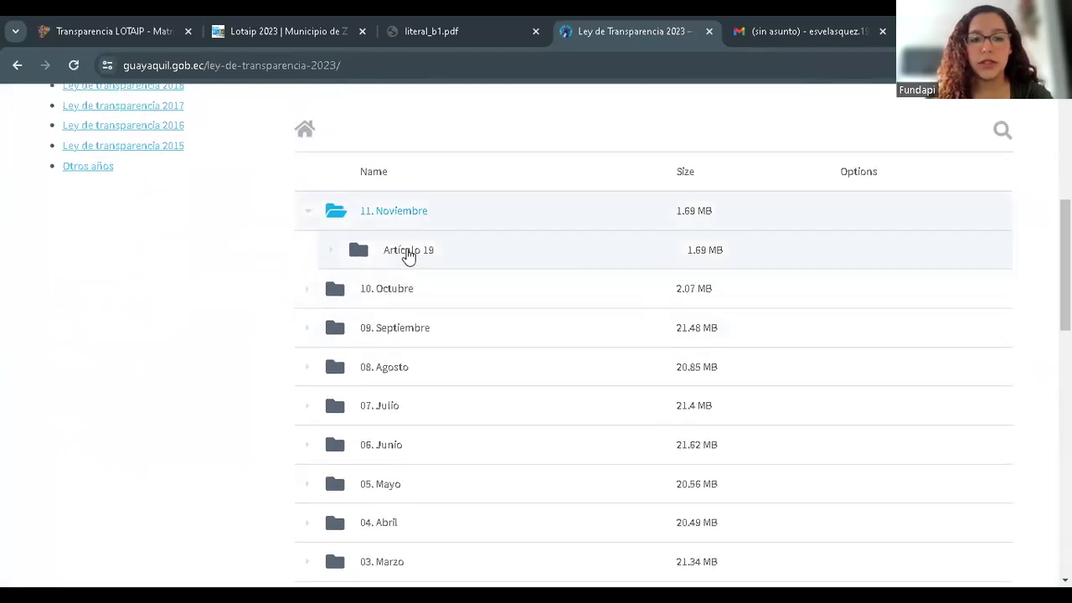
left_click(410, 256)
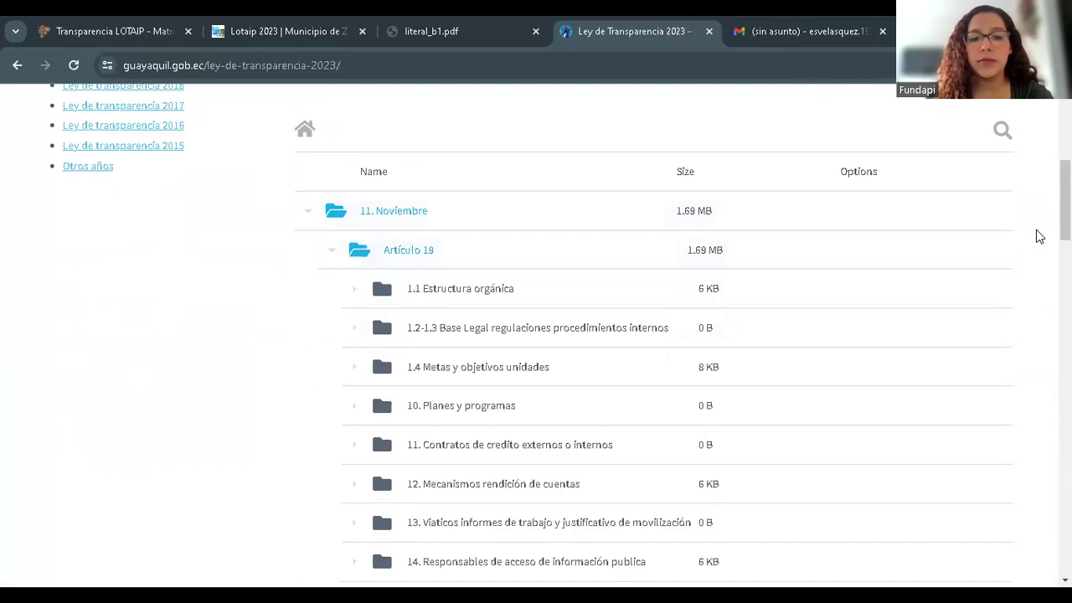
scroll(380, 539, "down", 3)
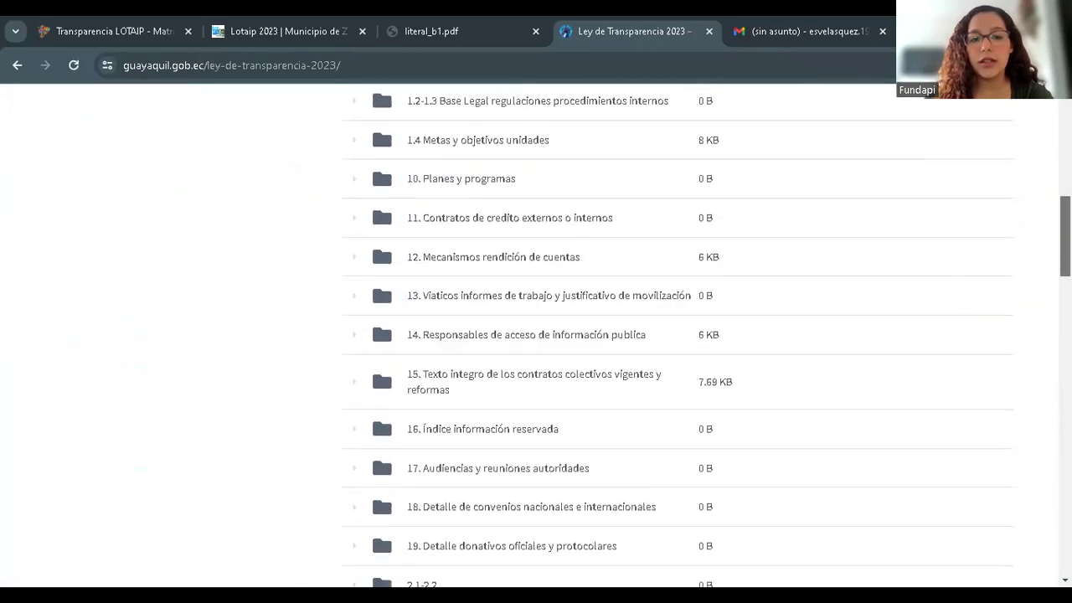
scroll(380, 508, "up", 2)
scroll(653, 335, "down", 1)
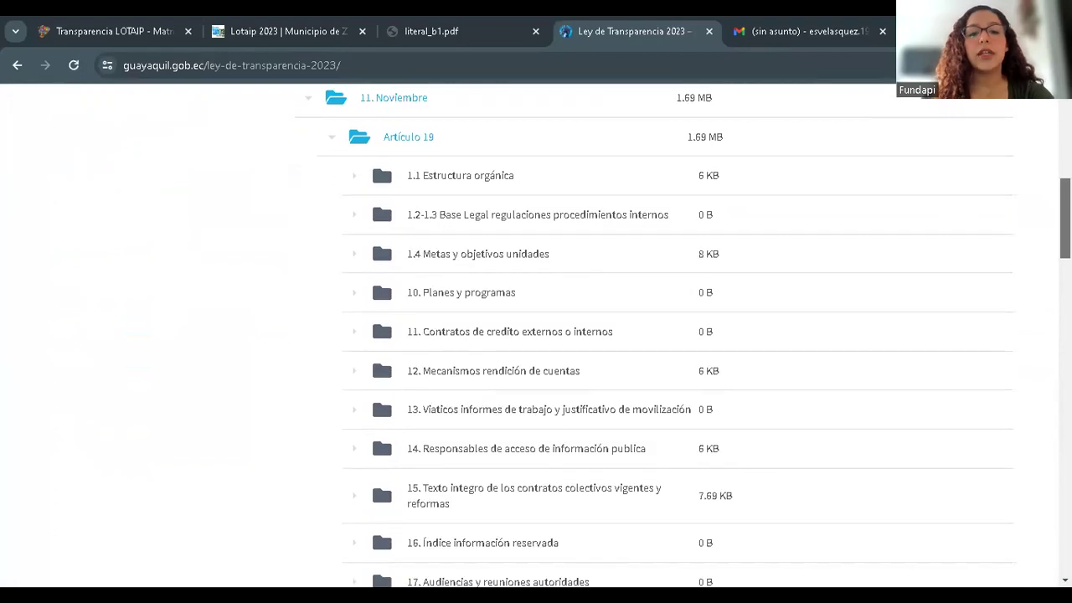
scroll(653, 335, "down", 1)
scroll(380, 368, "down", 2)
scroll(380, 339, "up", 2)
scroll(849, 242, "up", 3)
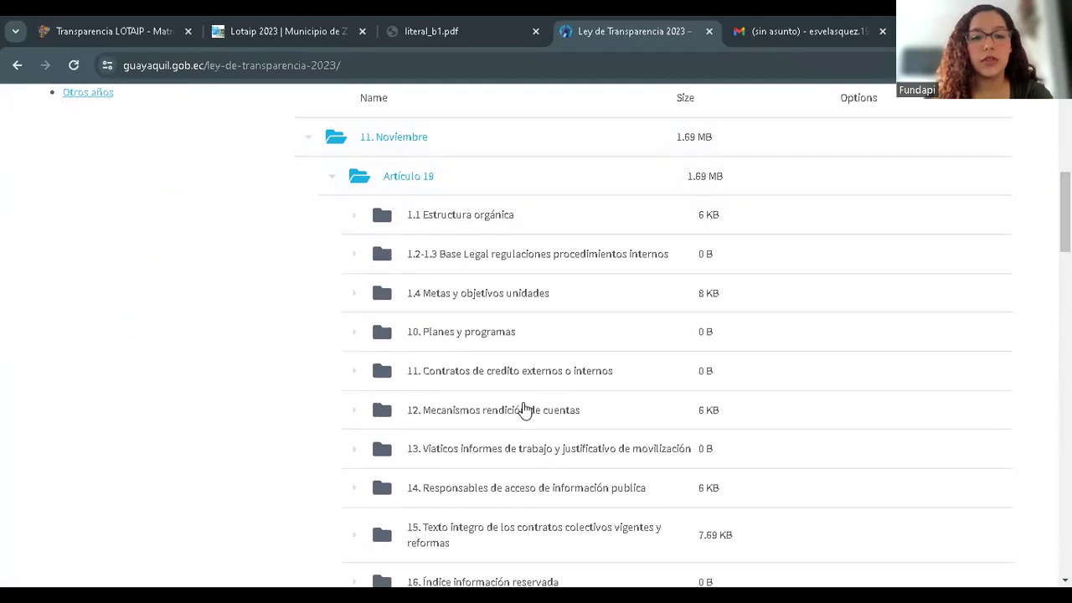
- Collapse 11. Noviembre and expand 10. Octubre's Artículo 19 folder
left_click(372, 145)
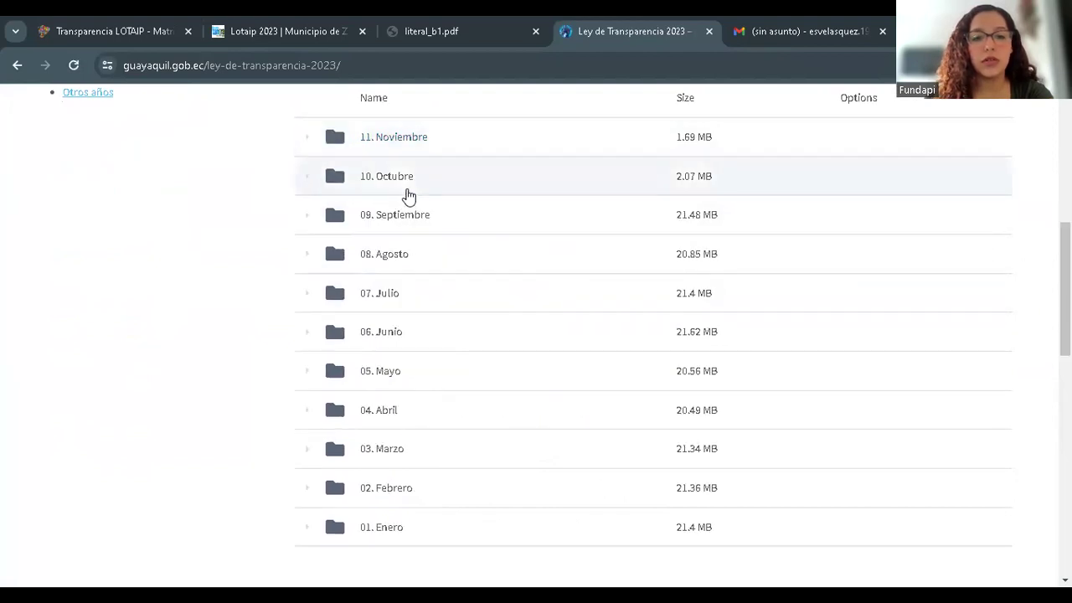
left_click(390, 187)
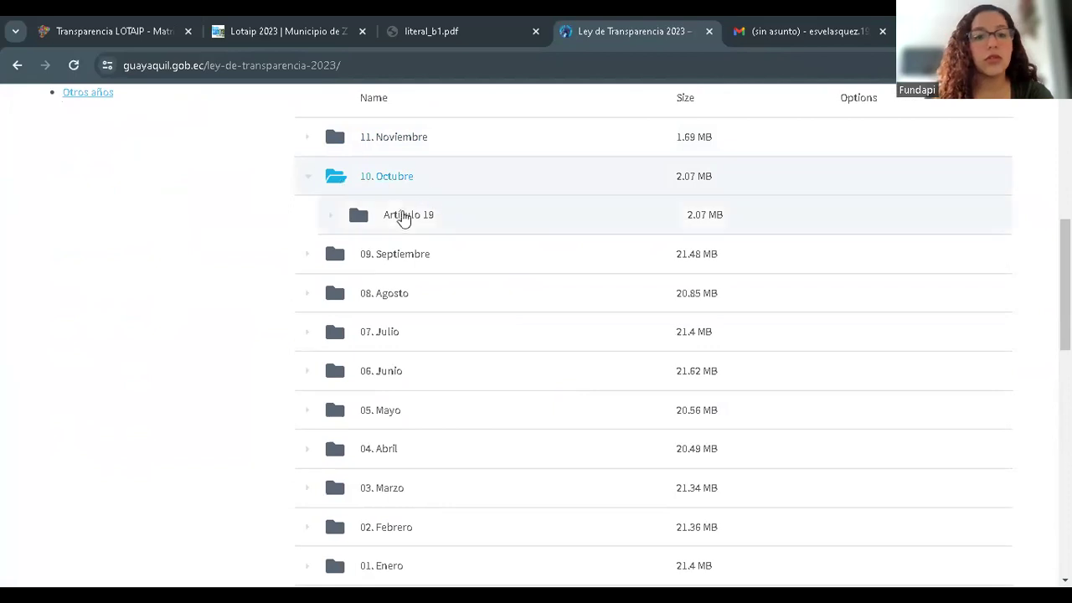
left_click(403, 220)
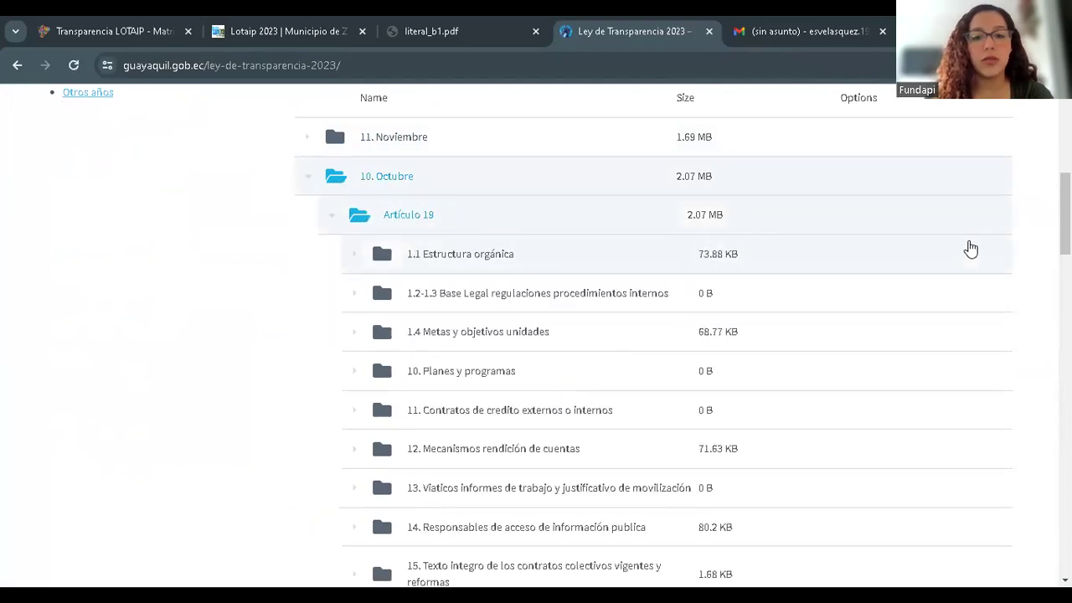
scroll(380, 361, "down", 4)
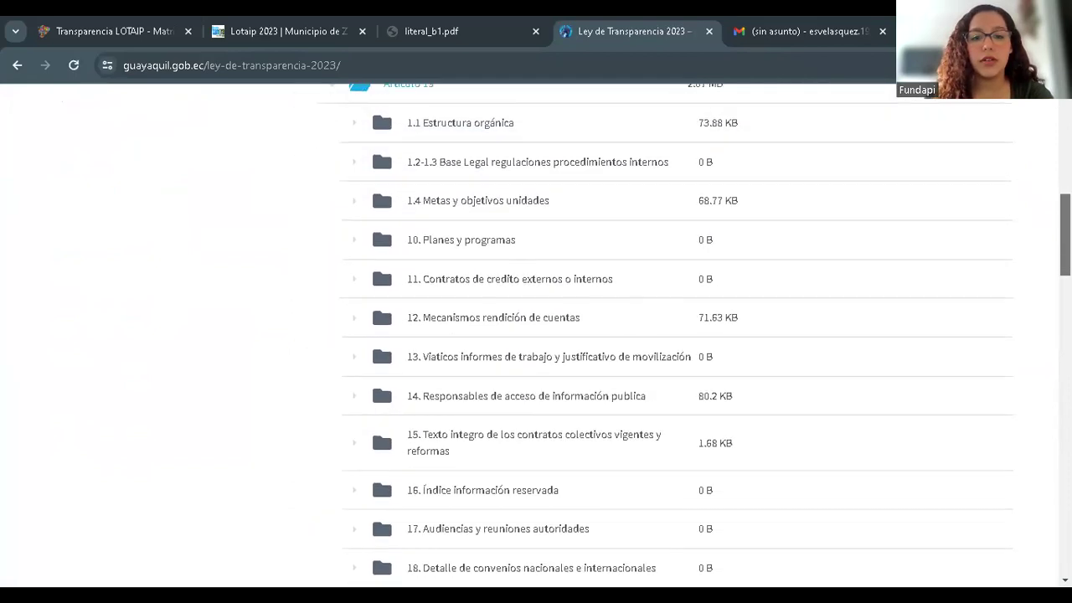
scroll(380, 361, "up", 5)
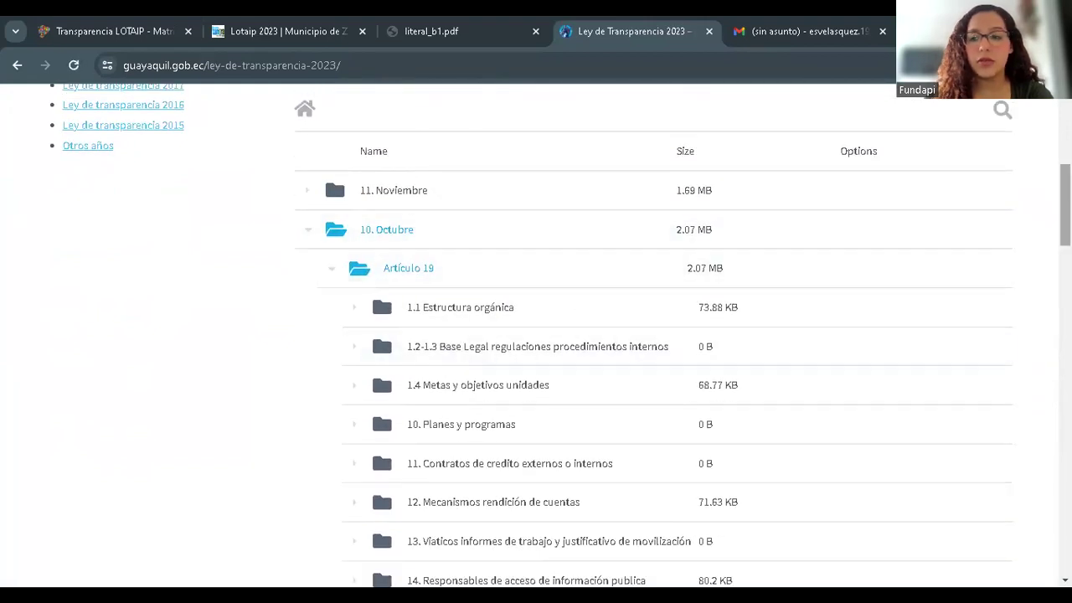
scroll(380, 363, "down", 4)
scroll(380, 363, "up", 2)
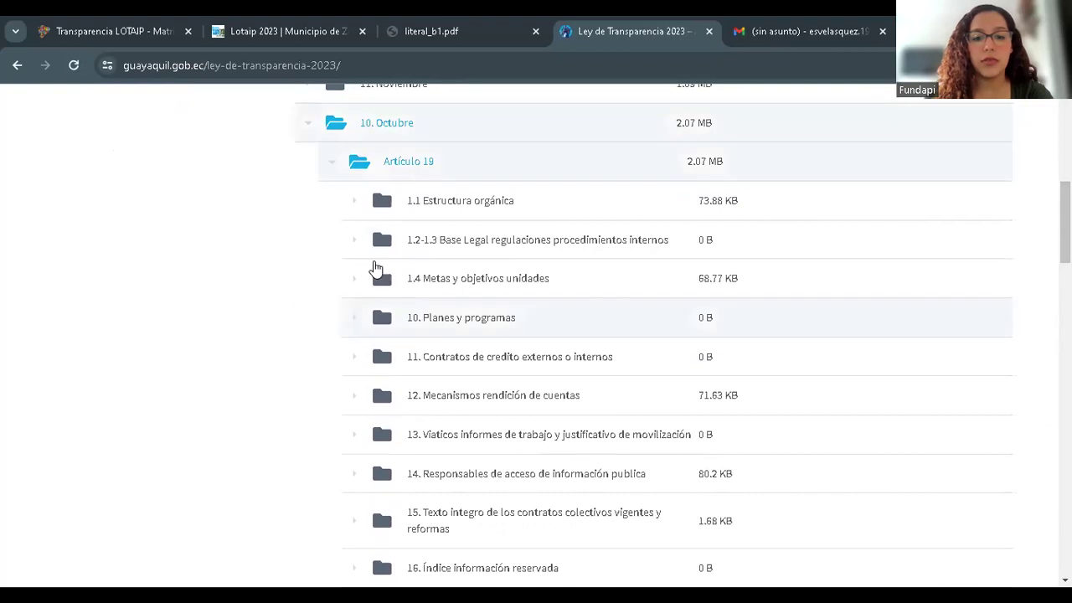
- Expand 1.1 Estructura orgánica to list Conjunto de datos.csv, Diccionario.csv and Metadatos.csv
double_click(447, 203)
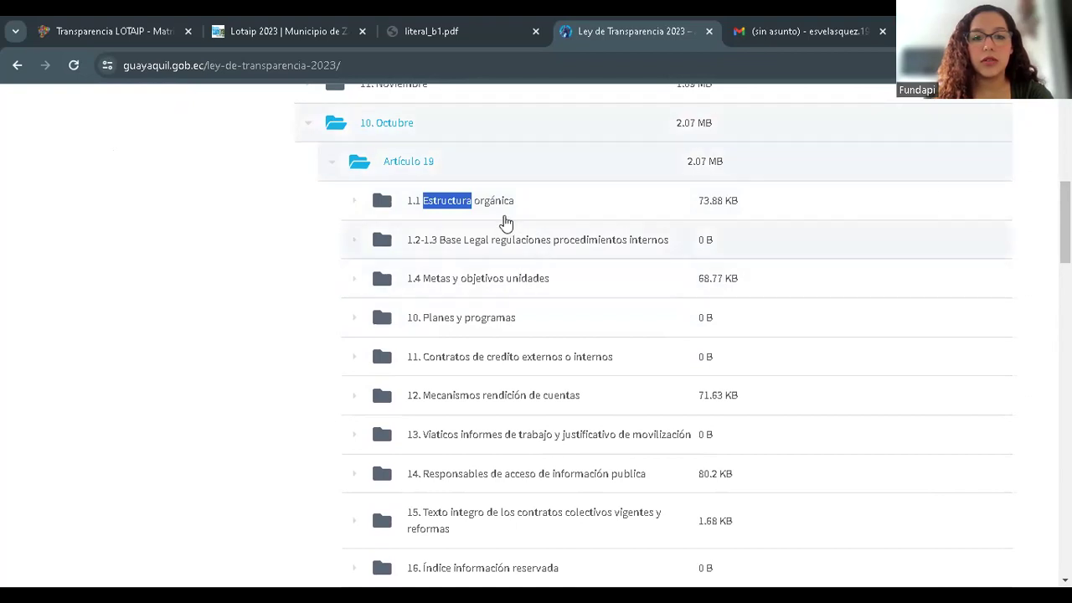
left_click(494, 205)
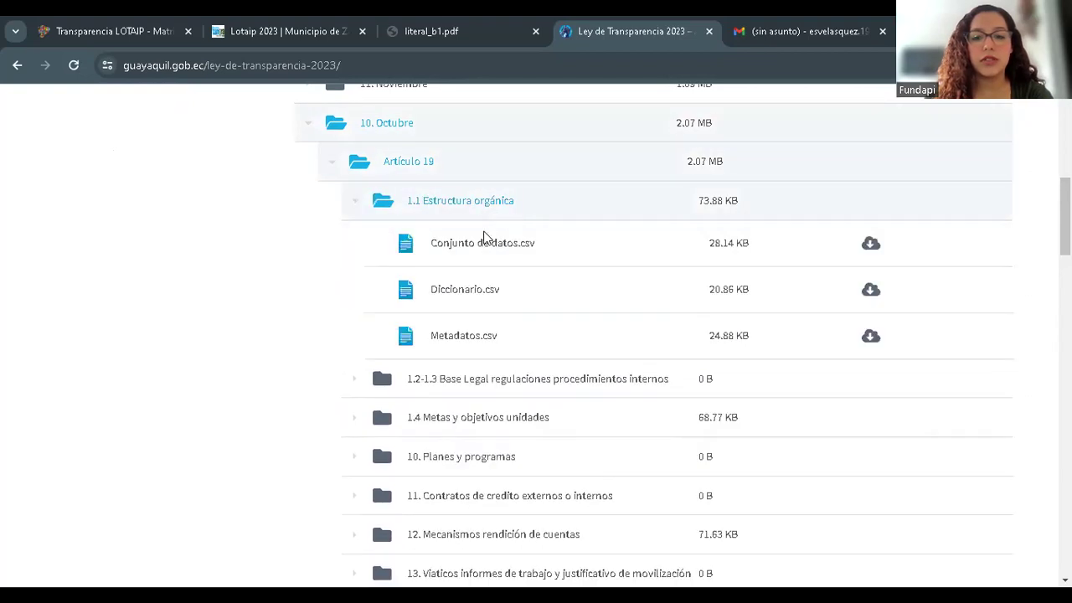
left_click(442, 209)
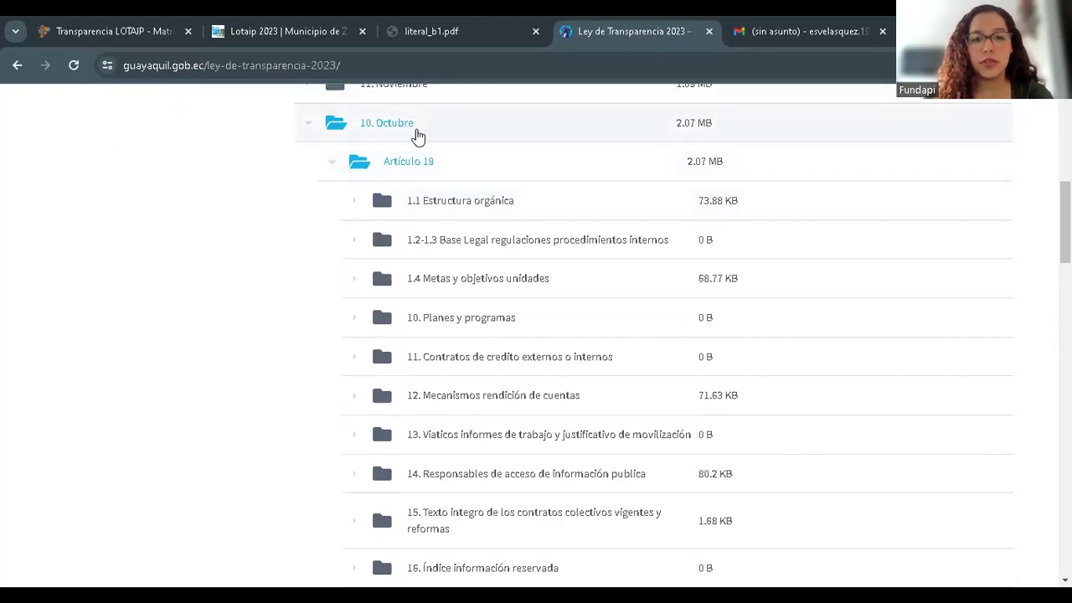
left_click(465, 206)
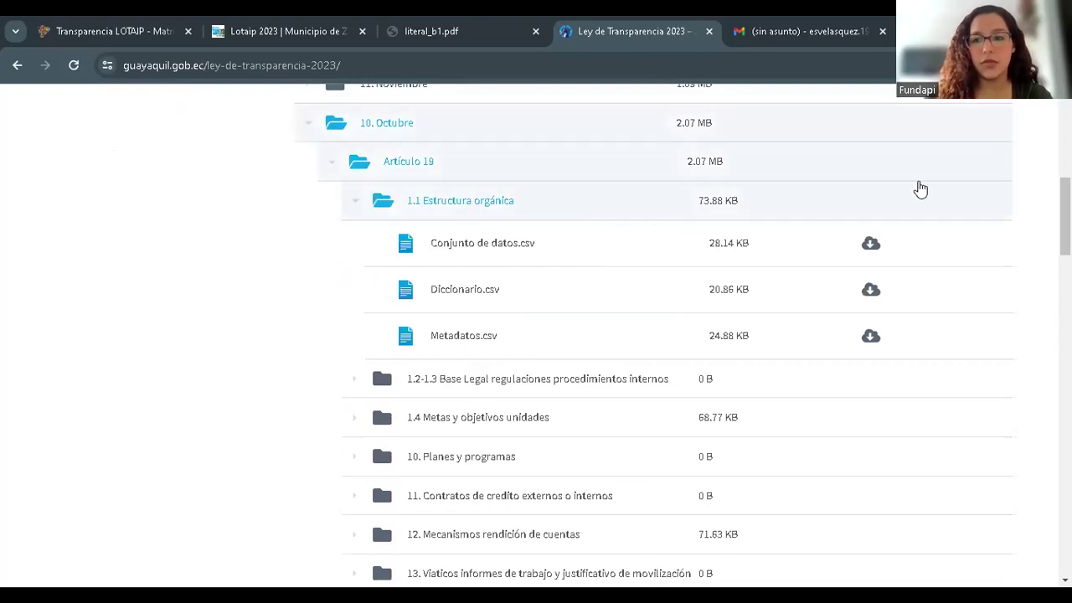
scroll(1064, 217, "down", 1)
scroll(1065, 218, "up", 1)
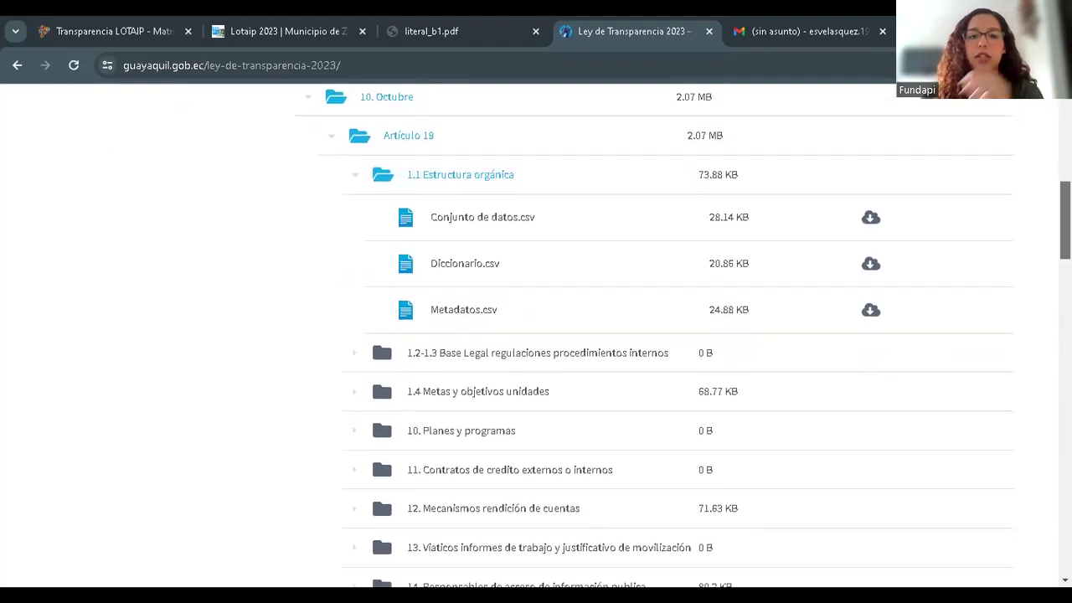
scroll(590, 219, "down", 1)
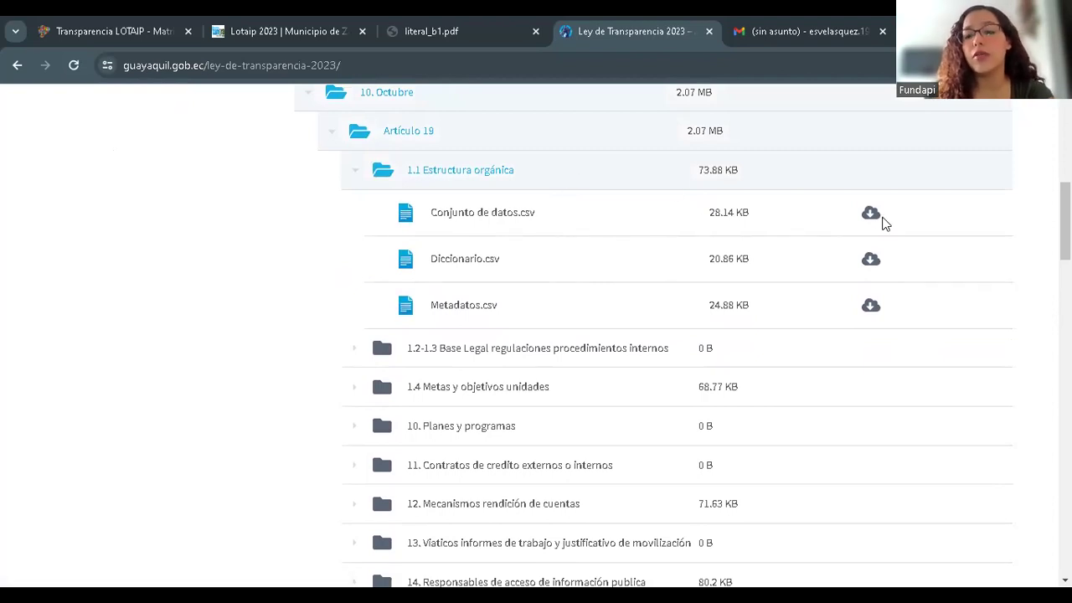
- Download Conjunto de datos.csv from 1.1 Estructura orgánica and open it in Excel
left_click(870, 215)
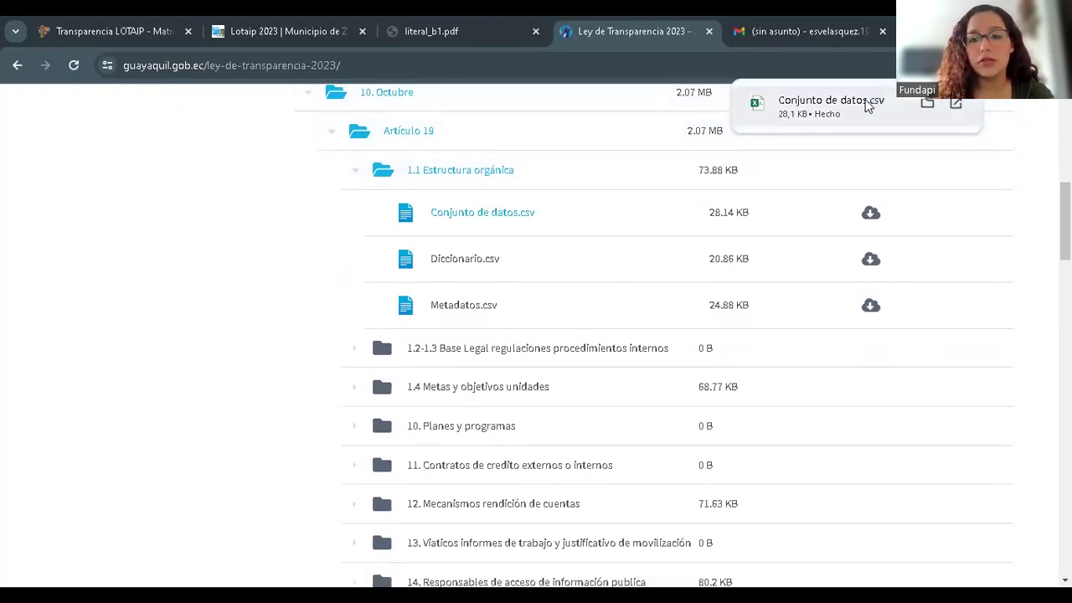
left_click(867, 105)
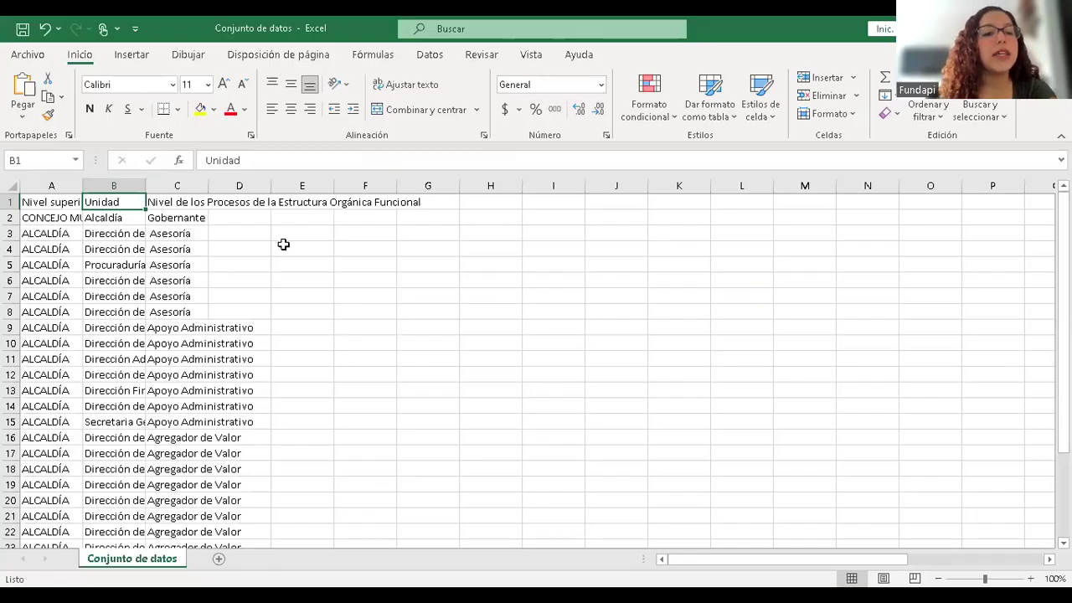
left_click(283, 244)
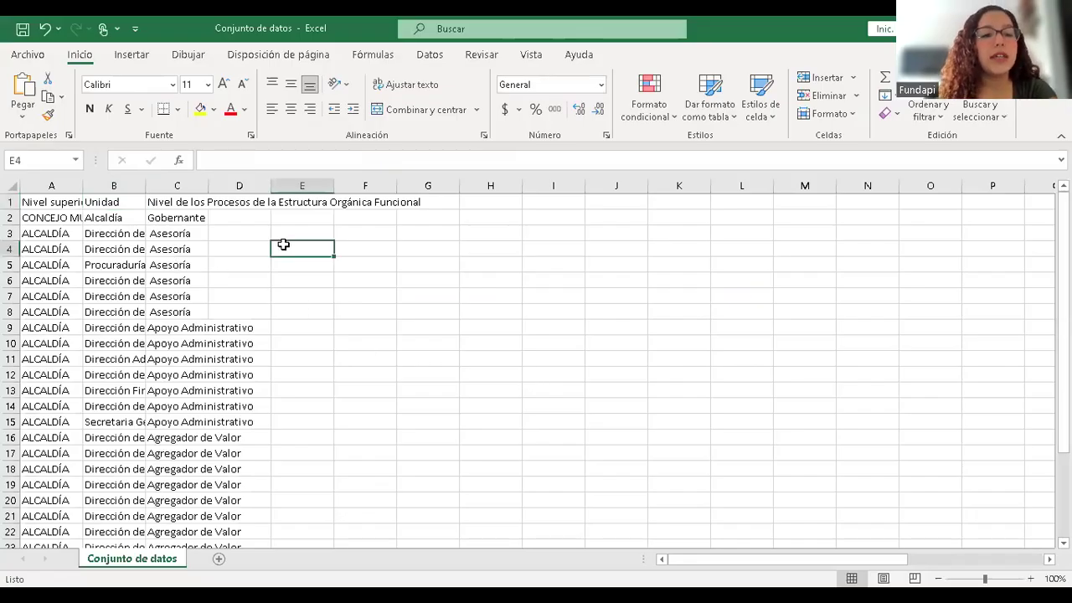
- Inspect the first data entry and the column A heading on the raw Conjunto de datos sheet
left_click(49, 214)
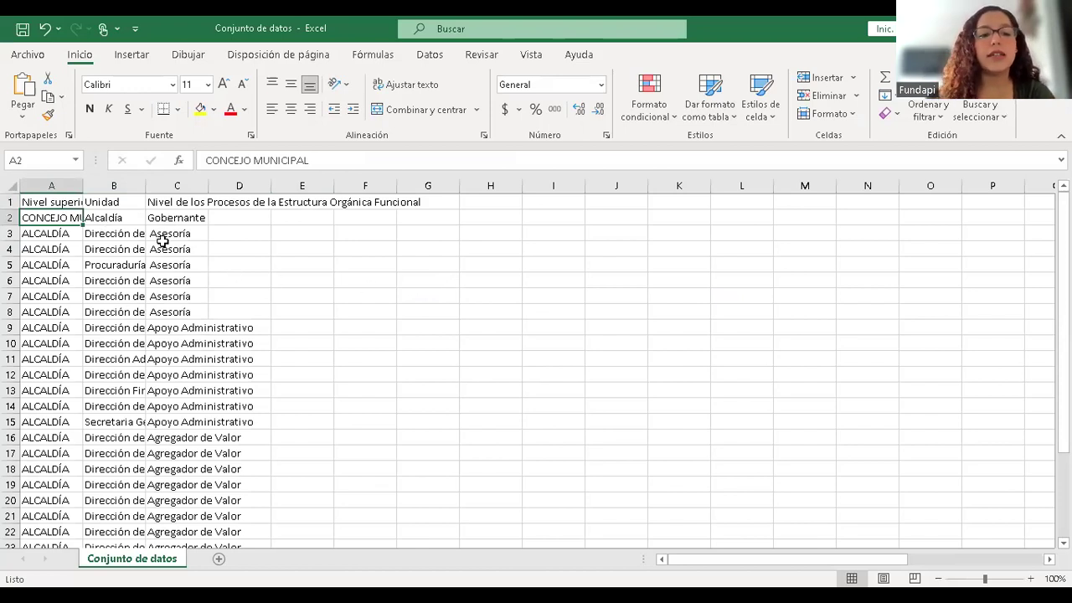
left_click(49, 204)
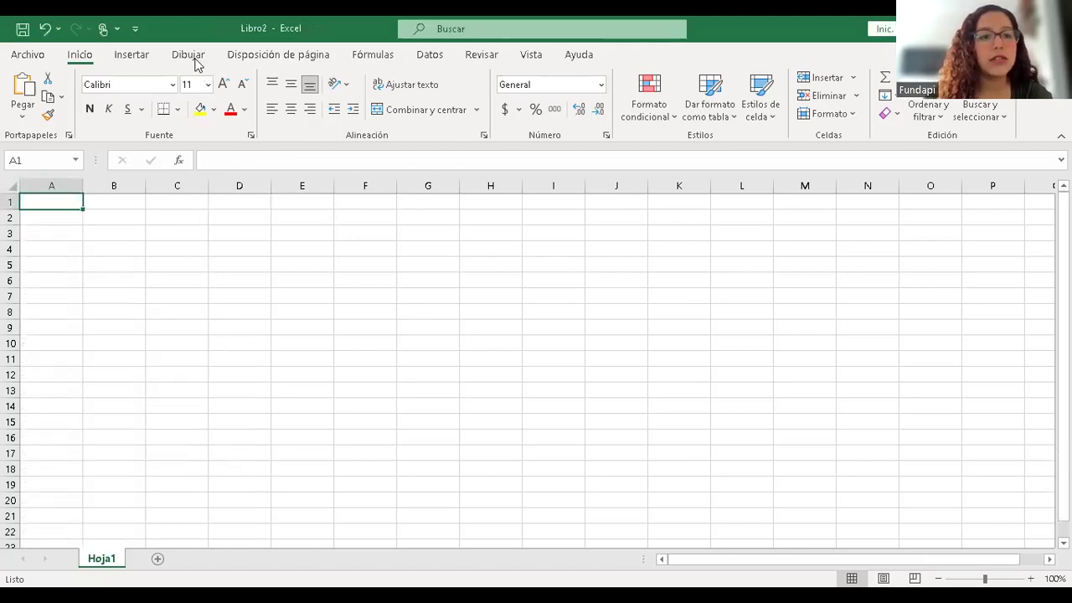
- Import Conjunto de datos.csv from Descargas using Desde el texto/CSV to reach the import preview
left_click(412, 60)
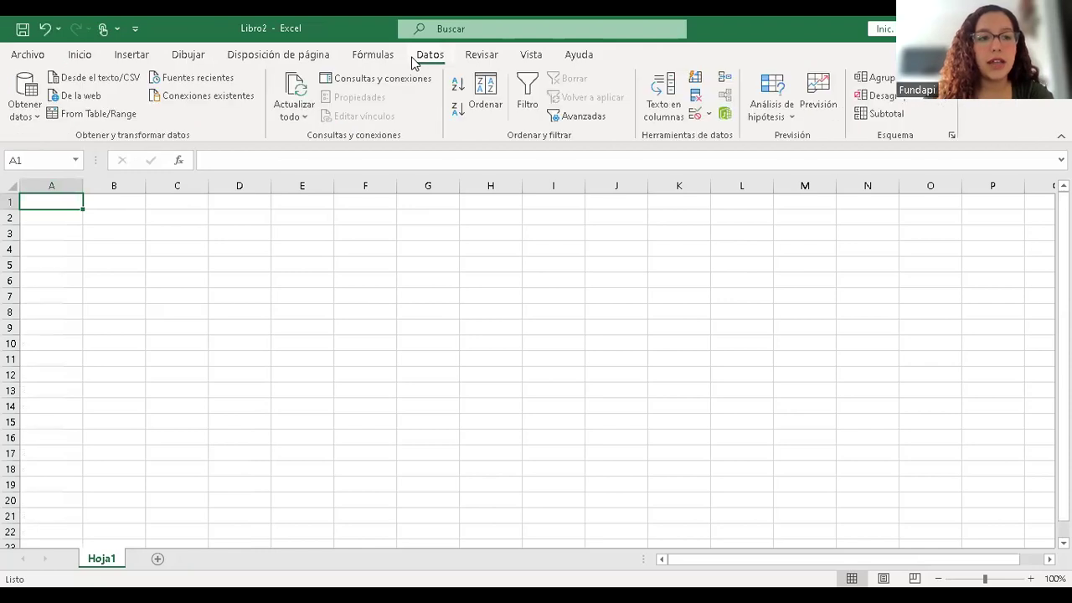
left_click(12, 114)
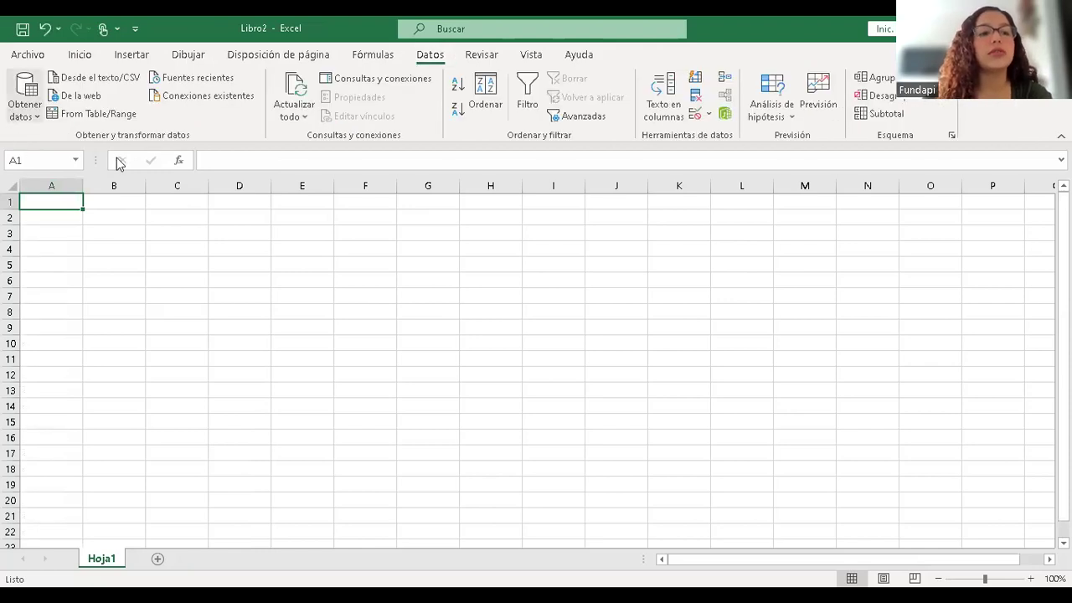
mouse_move(120, 145)
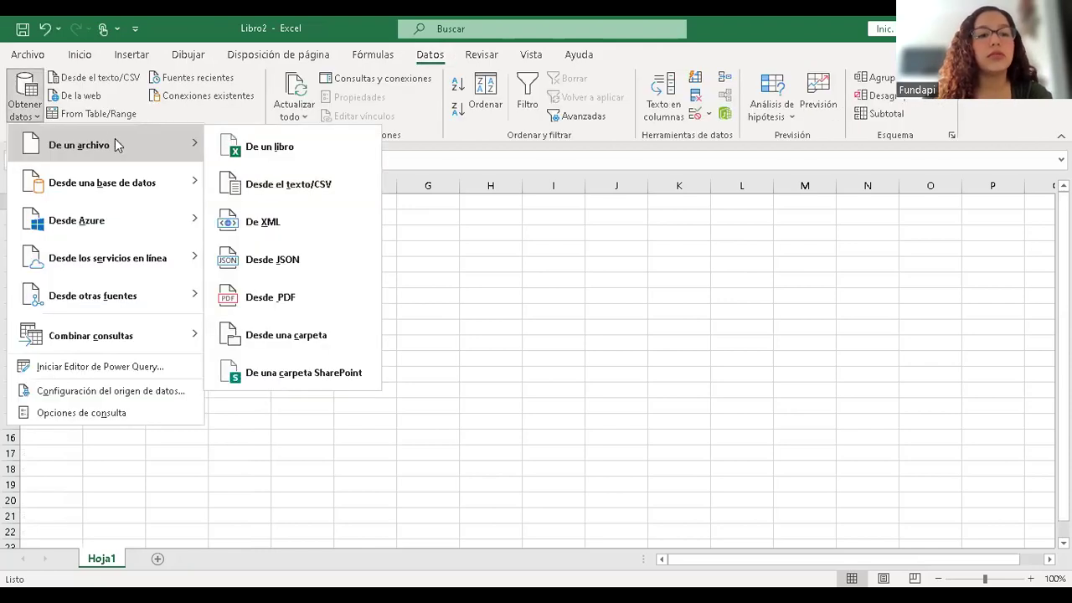
left_click(268, 186)
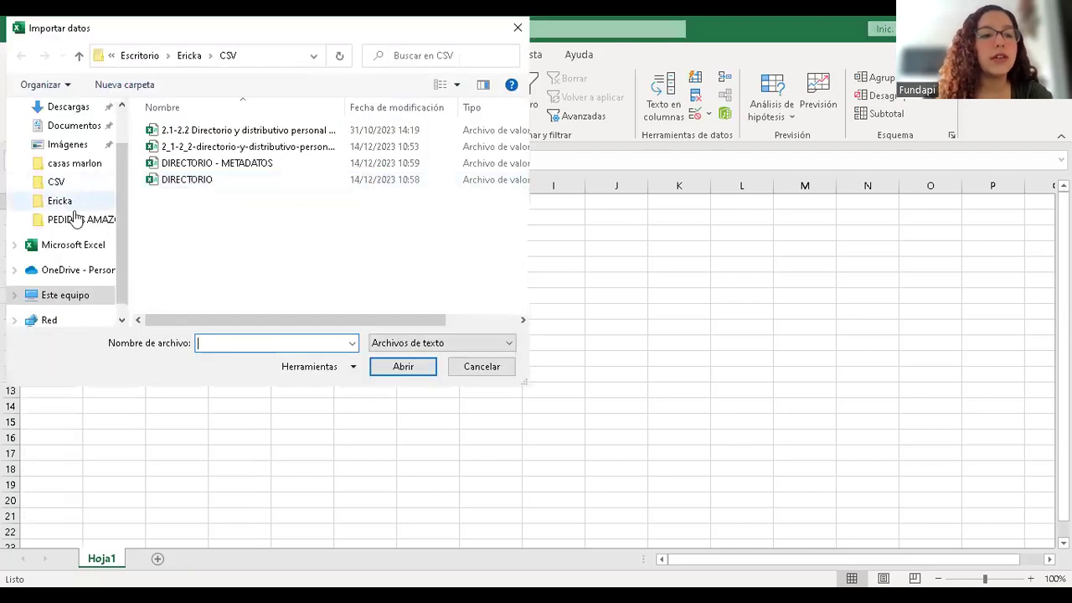
left_click(64, 109)
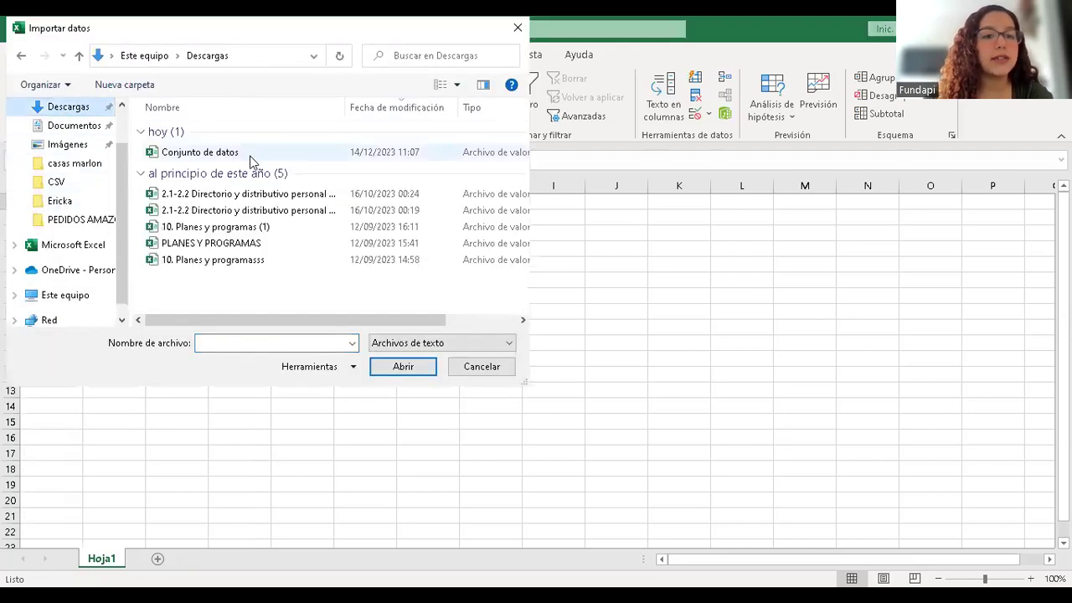
left_click(225, 159)
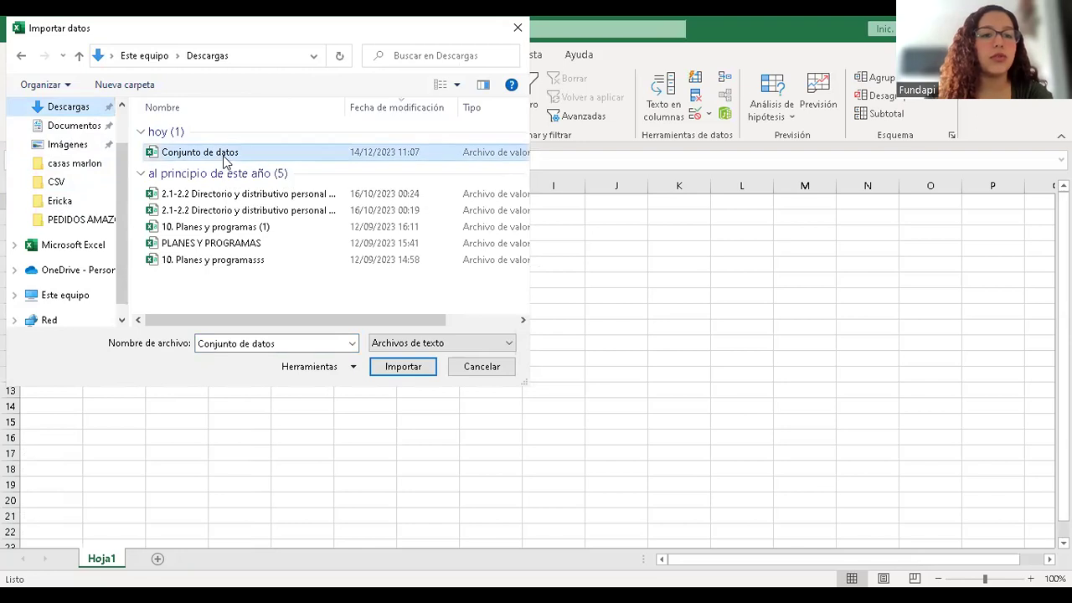
left_click(385, 368)
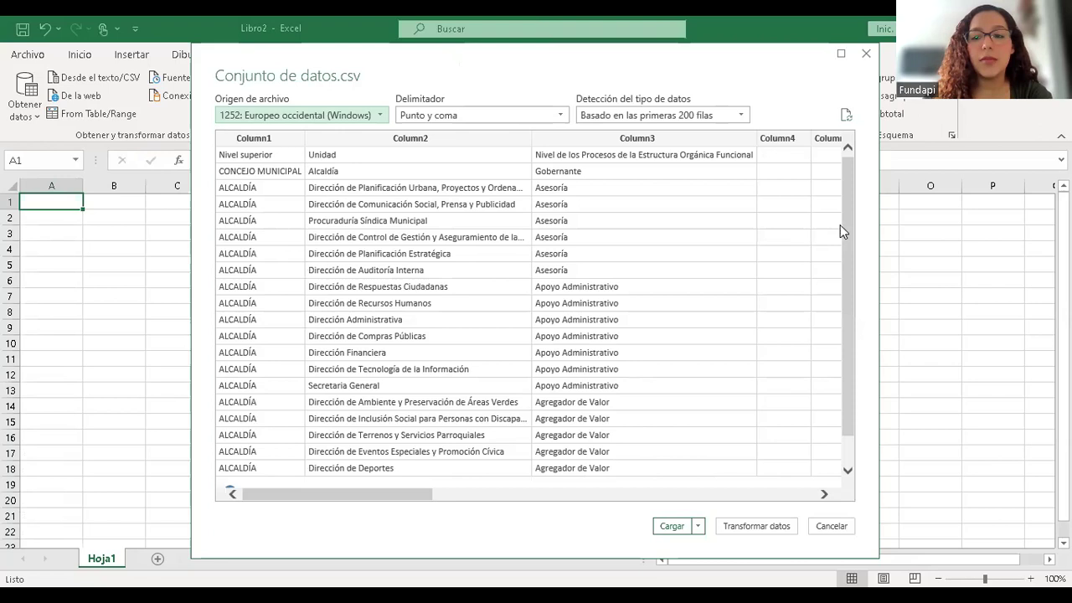
left_click_drag(844, 230, 826, 207)
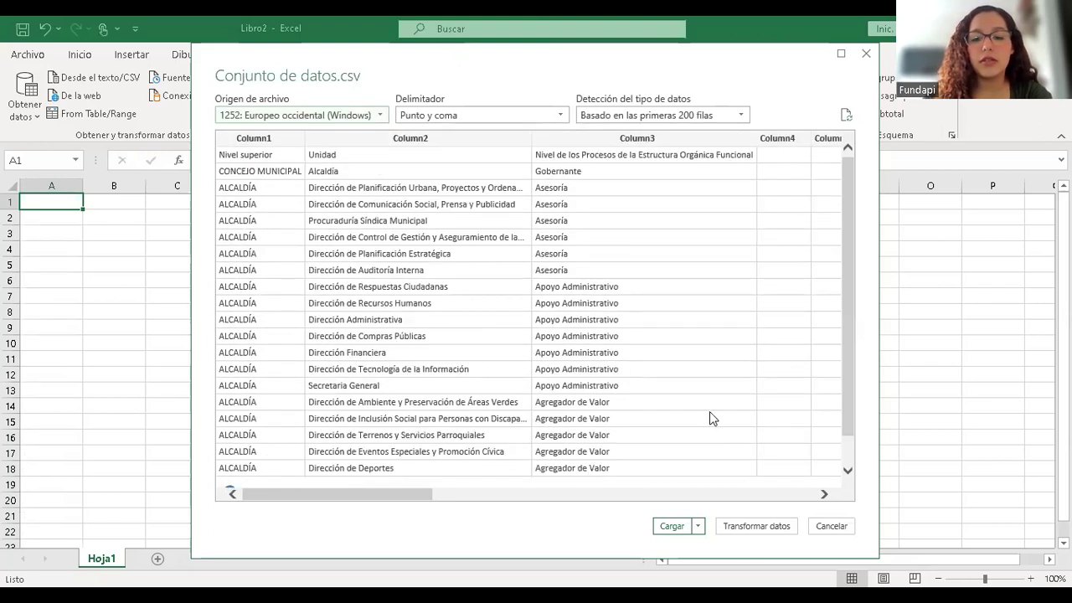
- Load the previewed CSV as a table and apply the first Claro table style
key("Return")
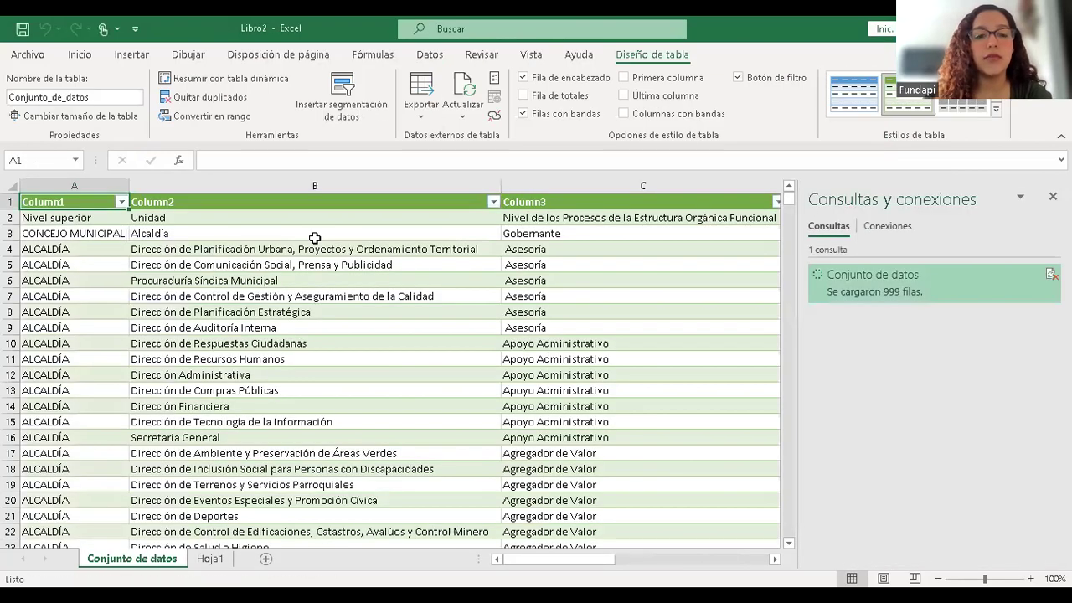
left_click(995, 110)
left_click(703, 118)
left_click(272, 262)
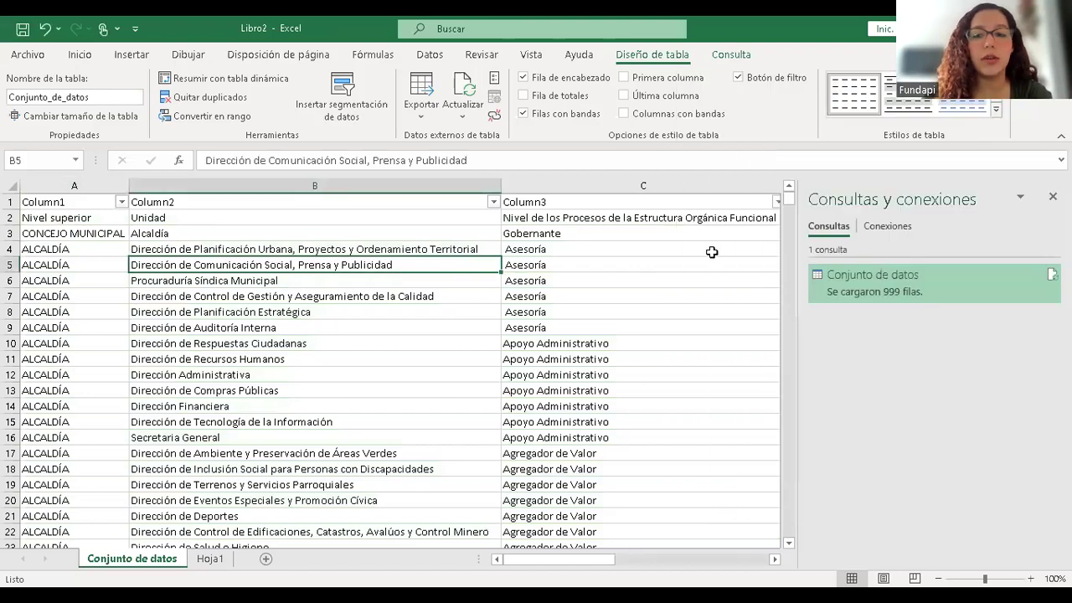
- Browse down and back up column A starting from Nivel superior in A2
left_click(82, 219)
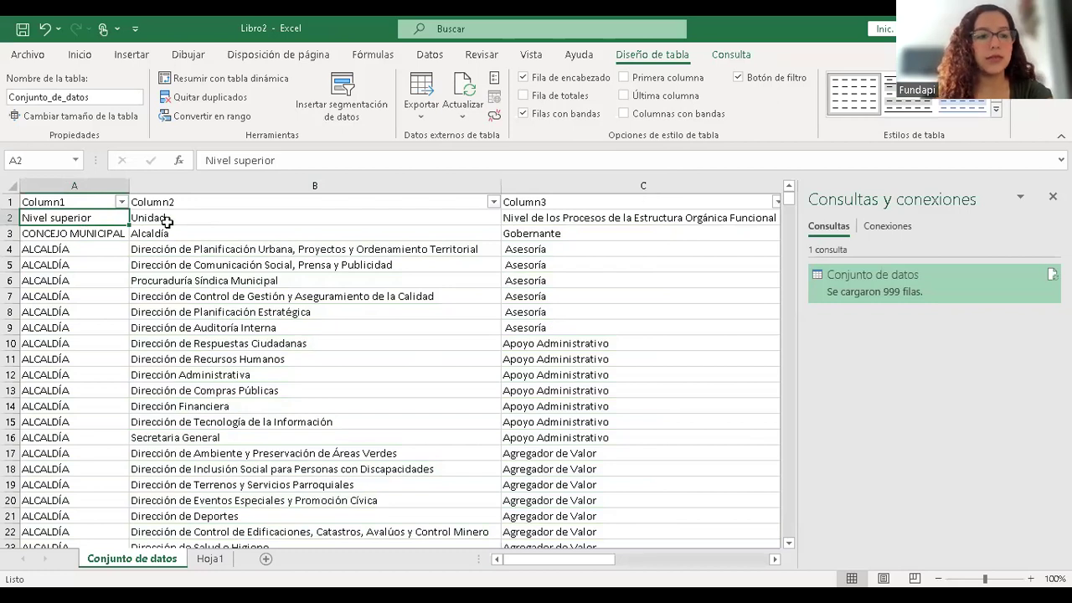
left_click(65, 277)
key("Down")
key("Down")
key("Down")
key("Down")
key("Down")
key("Down")
key("Down")
key("Down")
key("Down")
key("Down")
key("Down")
key("Down")
key("Down")
key("Down")
key("Down")
key("Down")
key("Down")
key("Down")
key("Down")
key("Down")
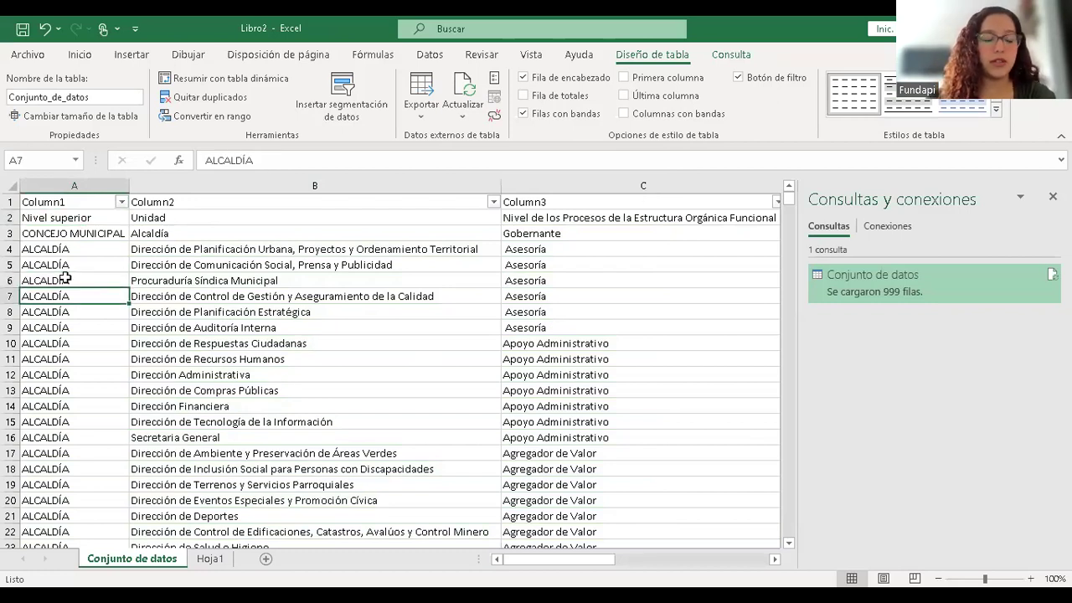
key("Down")
key("Down")
key("Down")
key("Down")
key("Down")
key("Up")
key("Up")
key("Up")
key("Up")
key("Up")
key("Up")
key("Up")
key("Up")
key("Up")
key("Up")
key("Up")
key("Up")
key("Up")
key("Up")
key("Up")
key("Up")
key("Up")
key("Up")
key("Up")
key("Up")
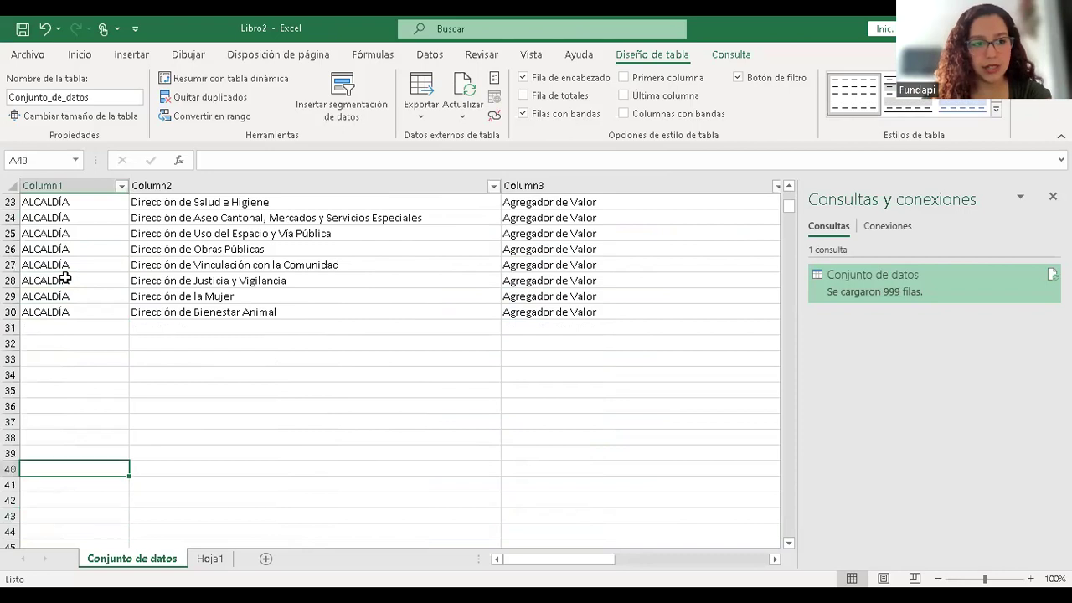
key("Up")
key("Up")
key("Up")
key("Up")
key("Up")
key("Up")
- Browse the Unidad and column C cells across rows 2 and 3, including the Asesoría rows
key("Down")
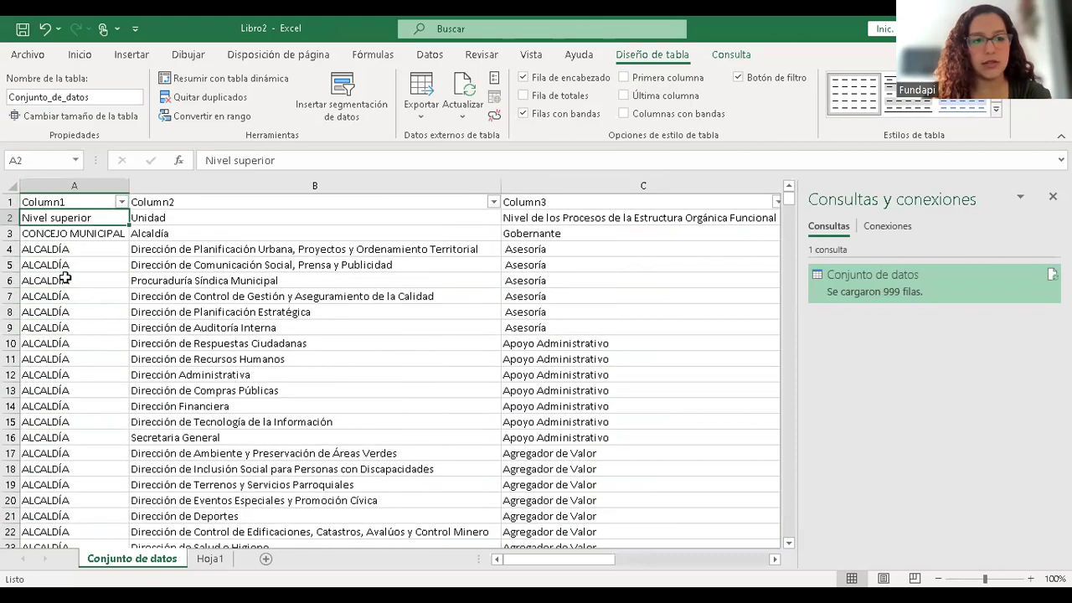
key("Right")
key("Right")
key("Right")
key("Right")
key("Left")
key("Left")
key("Left")
key("Left")
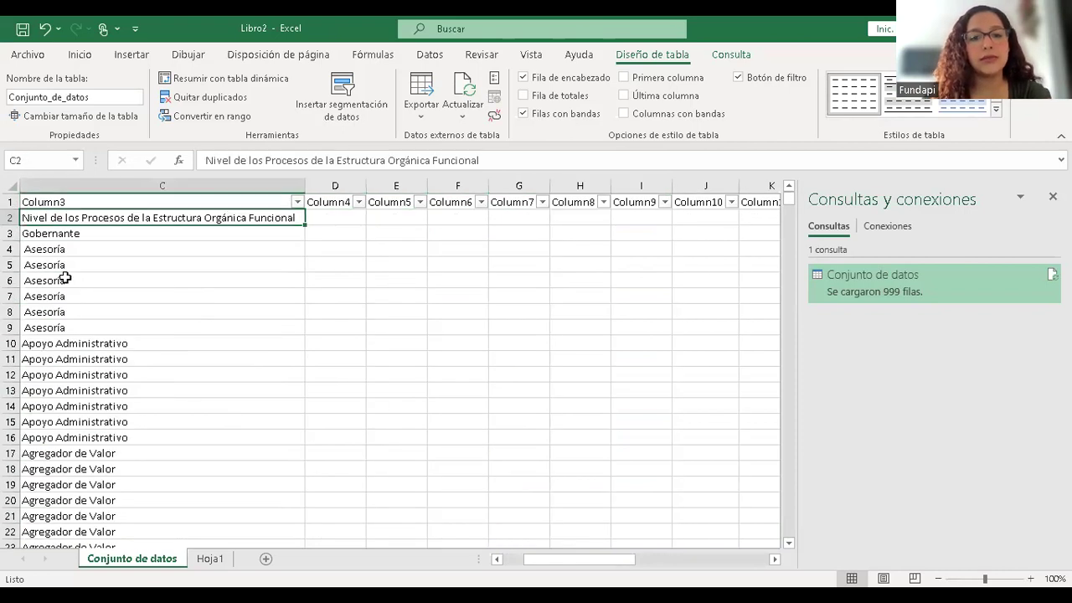
key("Right")
key("Down")
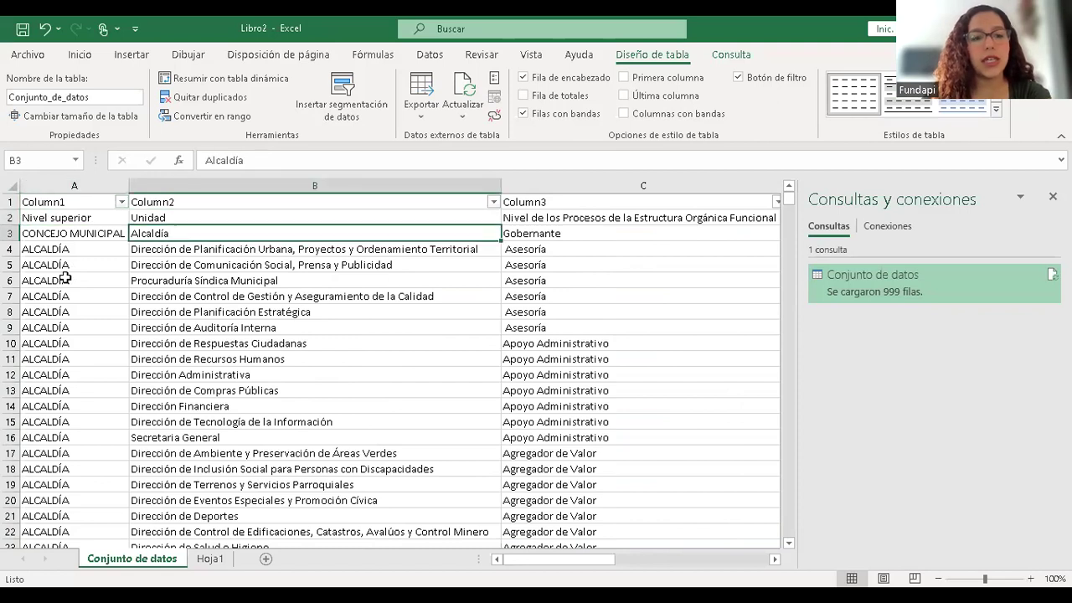
key("Left")
key("Up")
key("Right")
key("Right")
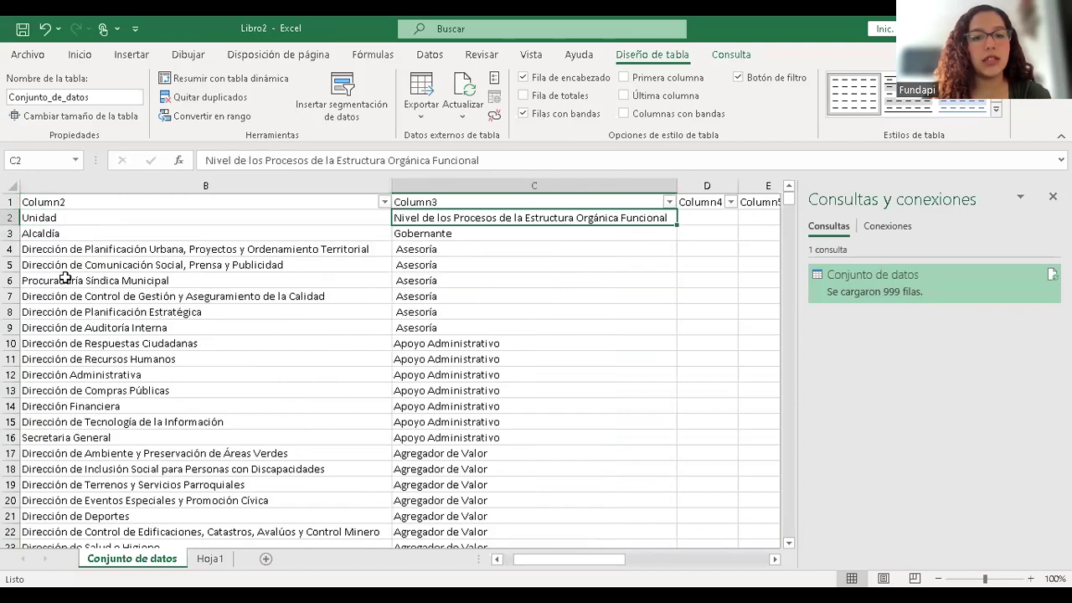
key("Left")
key("Left")
key("Right")
key("Right")
key("Left")
key("Left")
key("Down")
key("Right")
key("Right")
key("Down")
key("Down")
key("Down")
key("Down")
key("Down")
key("Down")
key("Down")
key("Up")
key("Left")
key("Left")
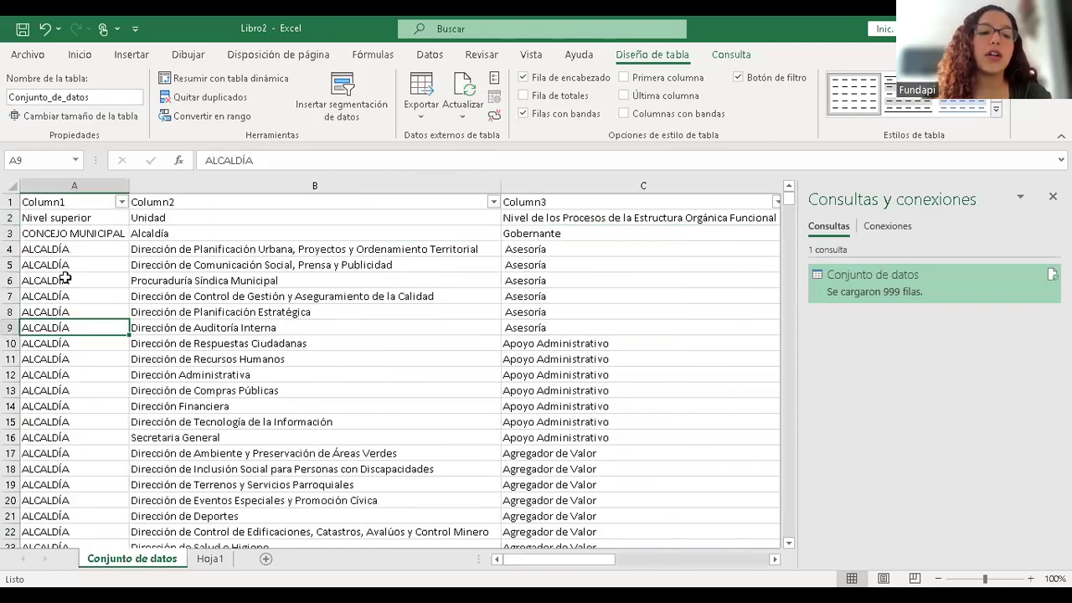
- In the Column2 filter, uncheck Alcaldía and the directorates from Ambiente through Justicia y Vigilancia
left_click(492, 202)
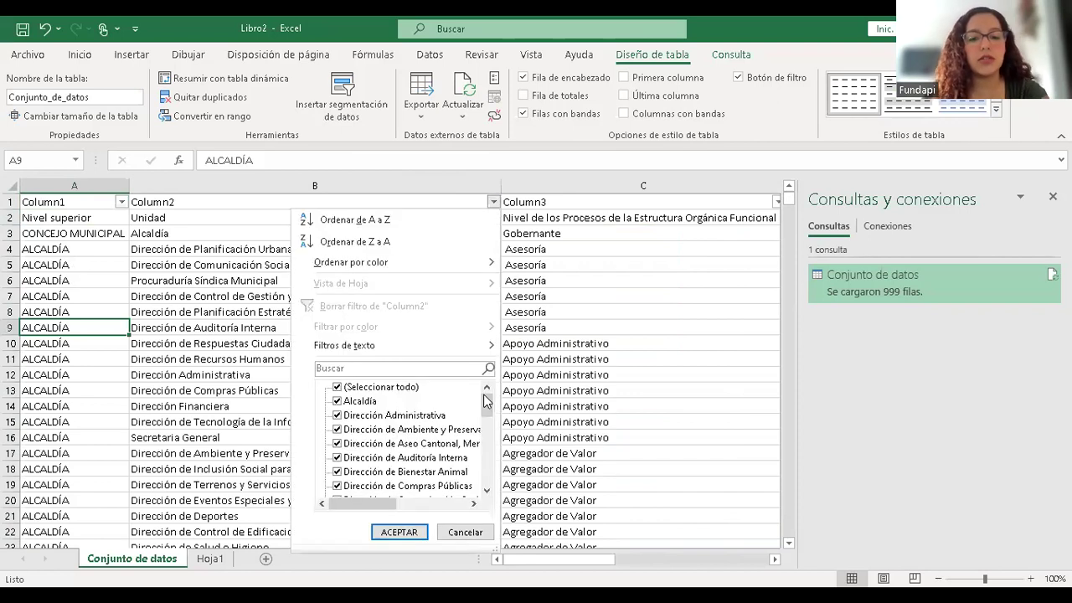
left_click(337, 401)
left_click(338, 428)
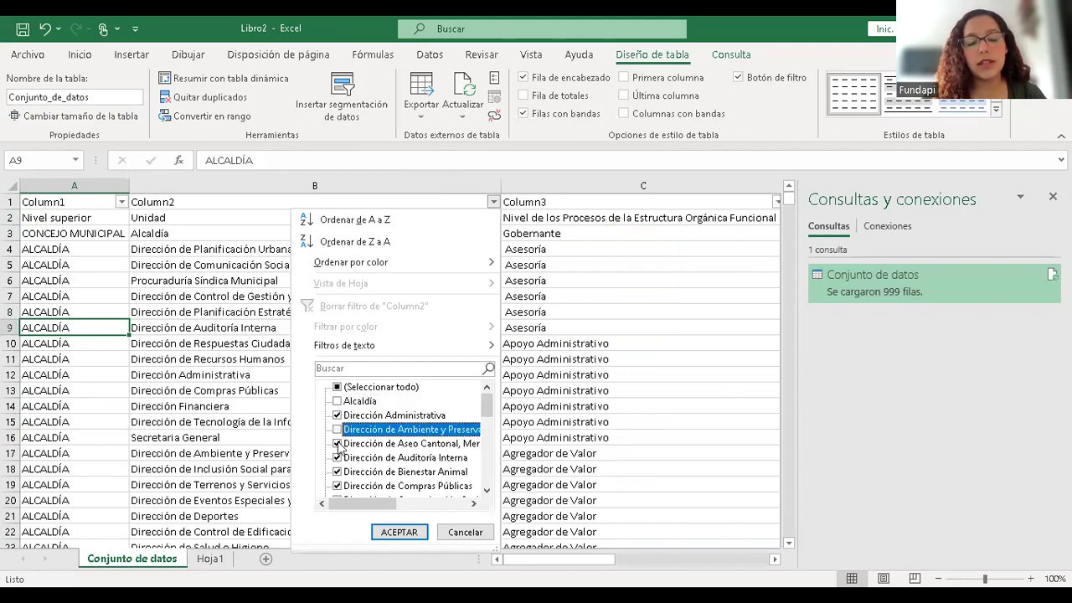
left_click(338, 443)
left_click(338, 457)
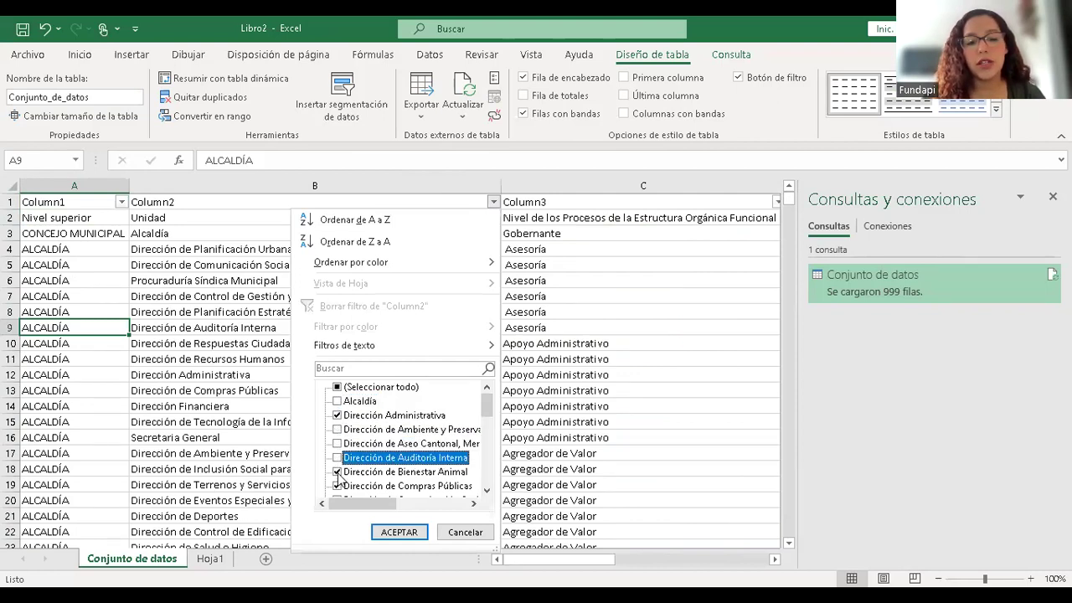
left_click(337, 471)
left_click(338, 485)
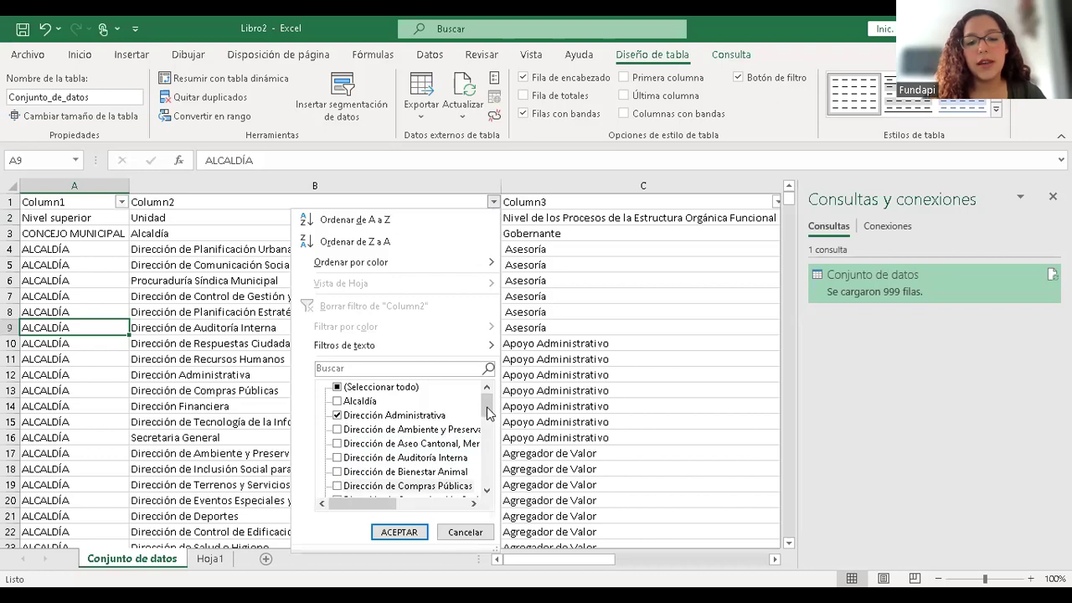
left_click_drag(489, 414, 489, 434)
left_click(355, 402)
left_click(361, 415)
left_click(369, 428)
left_click(378, 444)
left_click(384, 457)
left_click(391, 471)
left_click(404, 486)
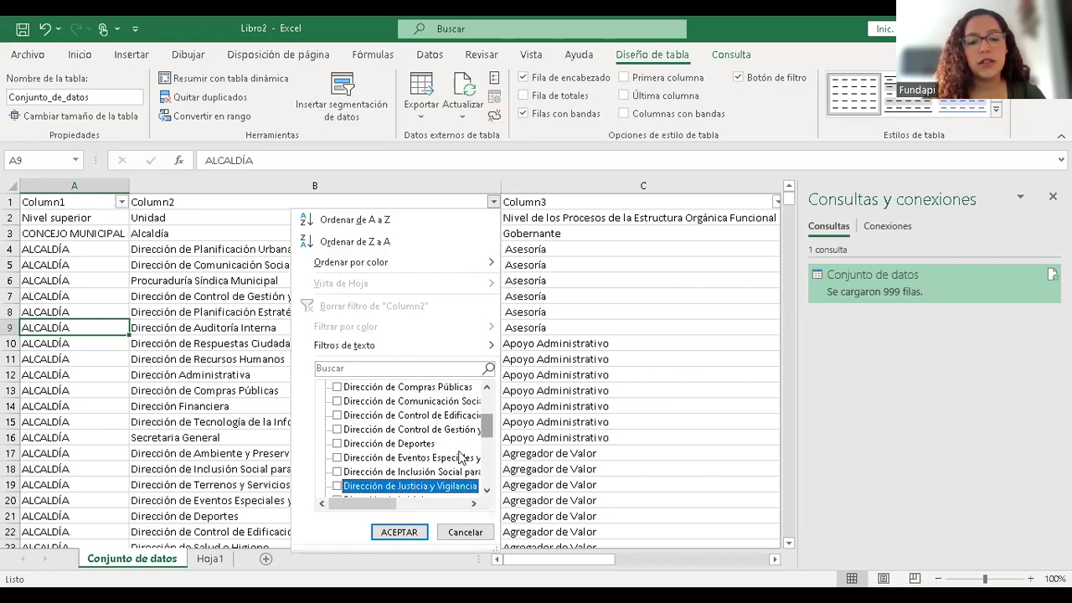
- Uncheck Dirección de la Mujer through Vinculación con la Comunidad, including Financiera and Secretaria General
scroll(435, 443, "down", 3)
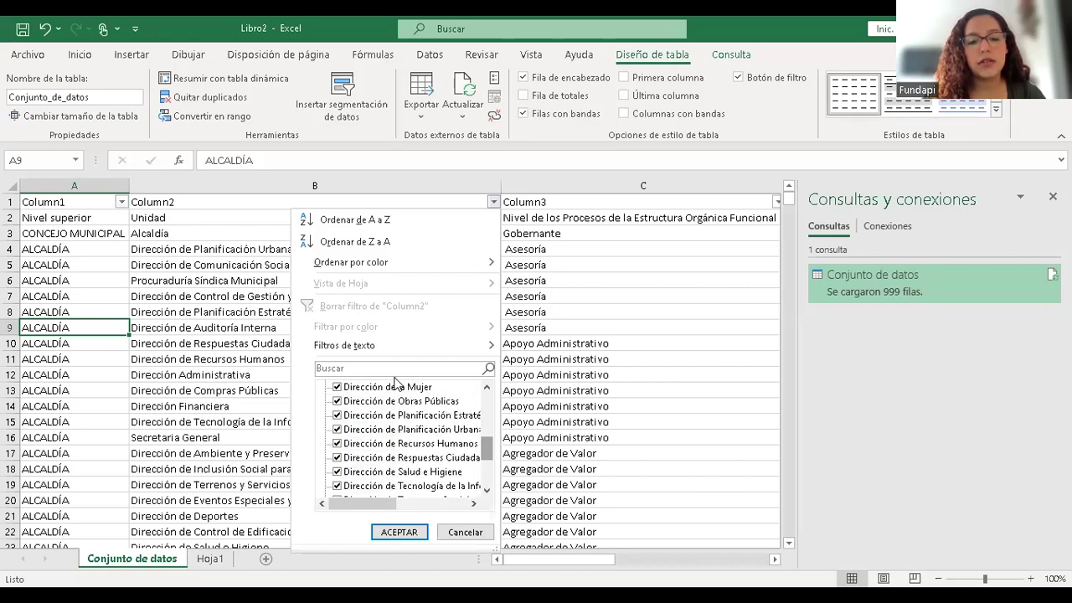
left_click(398, 387)
left_click(410, 401)
left_click(427, 415)
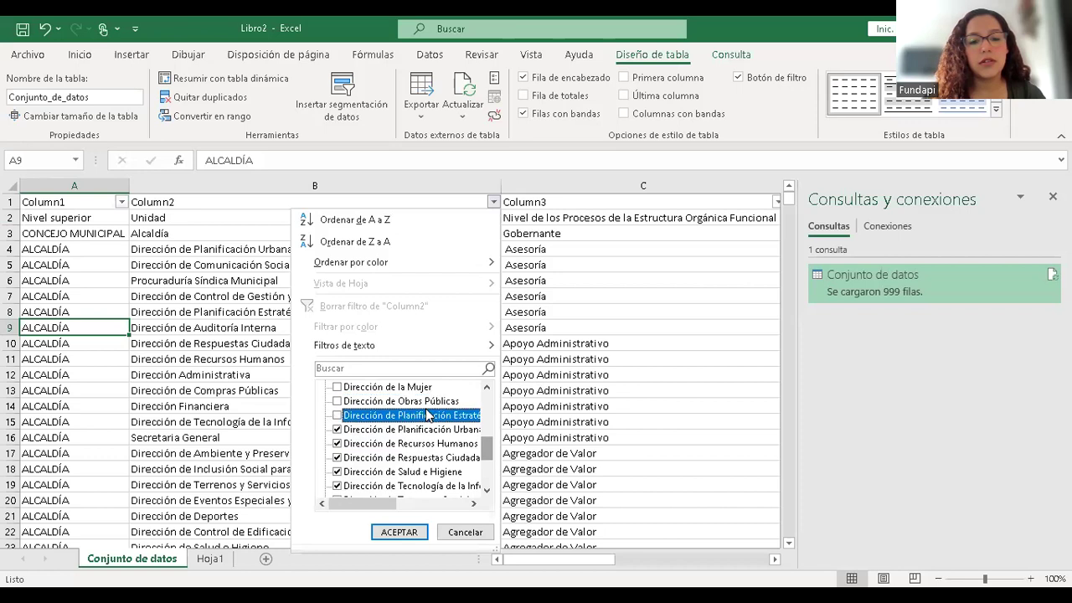
left_click(437, 429)
left_click(441, 443)
left_click(446, 457)
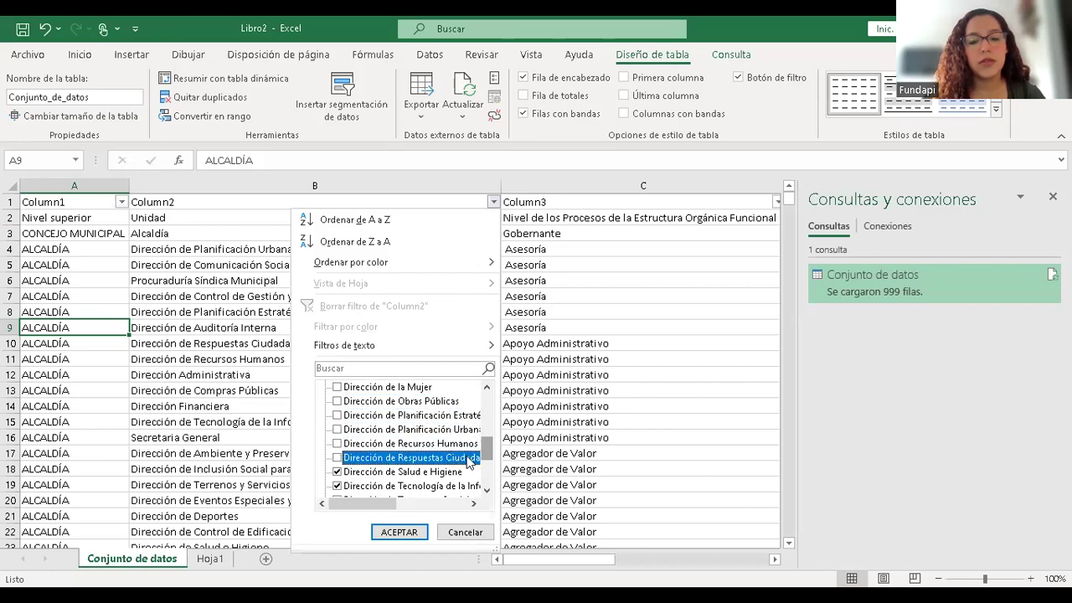
scroll(402, 464, "down", 3)
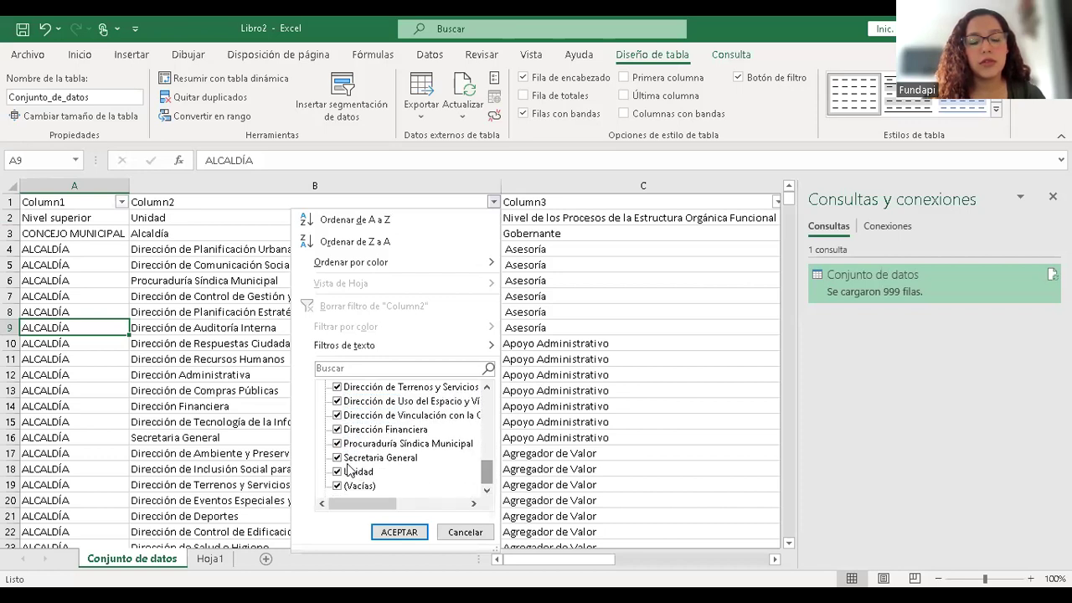
left_click(348, 457)
left_click(348, 443)
left_click(346, 430)
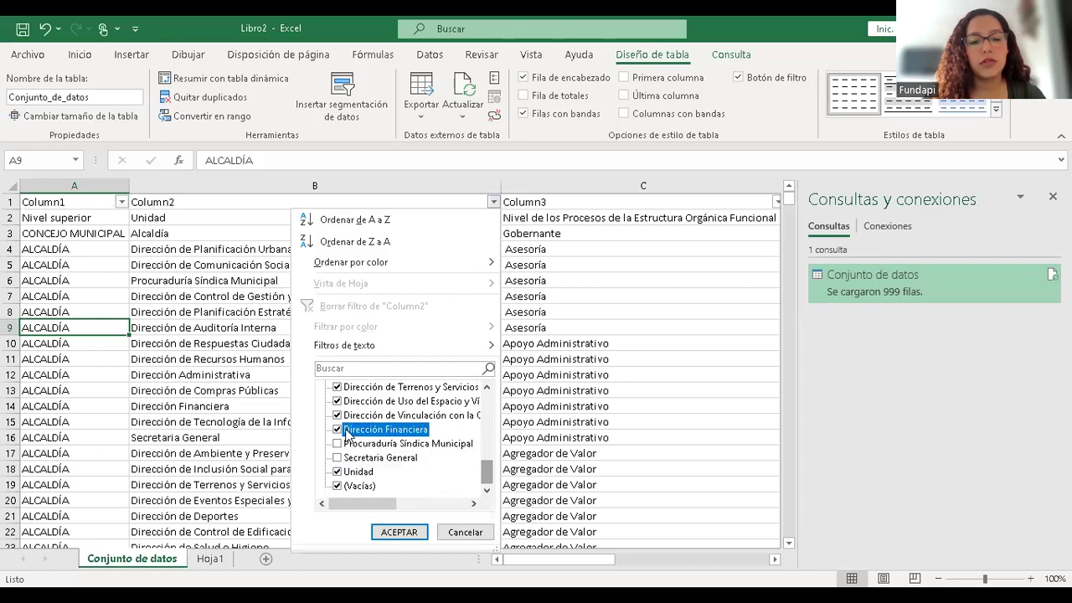
left_click(339, 401)
left_click(338, 387)
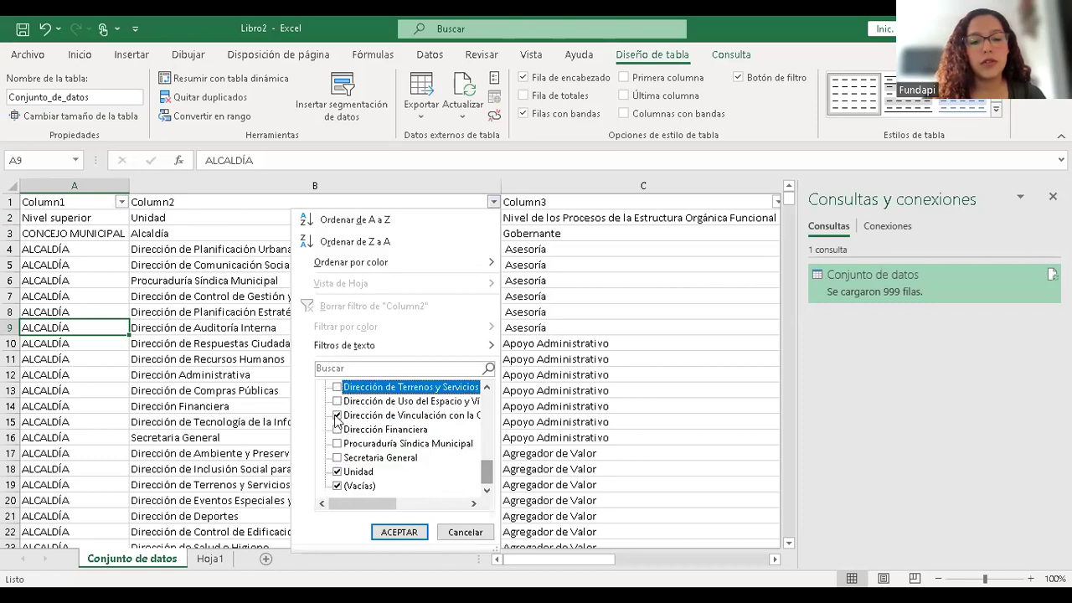
left_click(339, 415)
- Uncheck Unidad, Salud e Higiene and Tecnología de la Información, then apply the filter
left_click(340, 474)
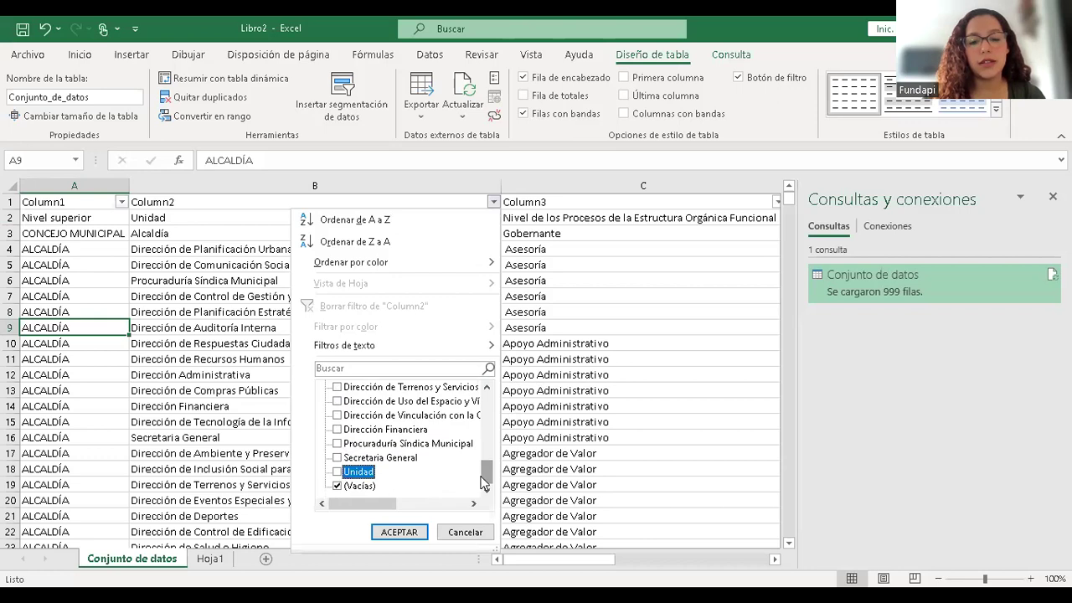
left_click_drag(487, 481, 487, 461)
left_click(365, 430)
left_click(394, 449)
left_click(407, 531)
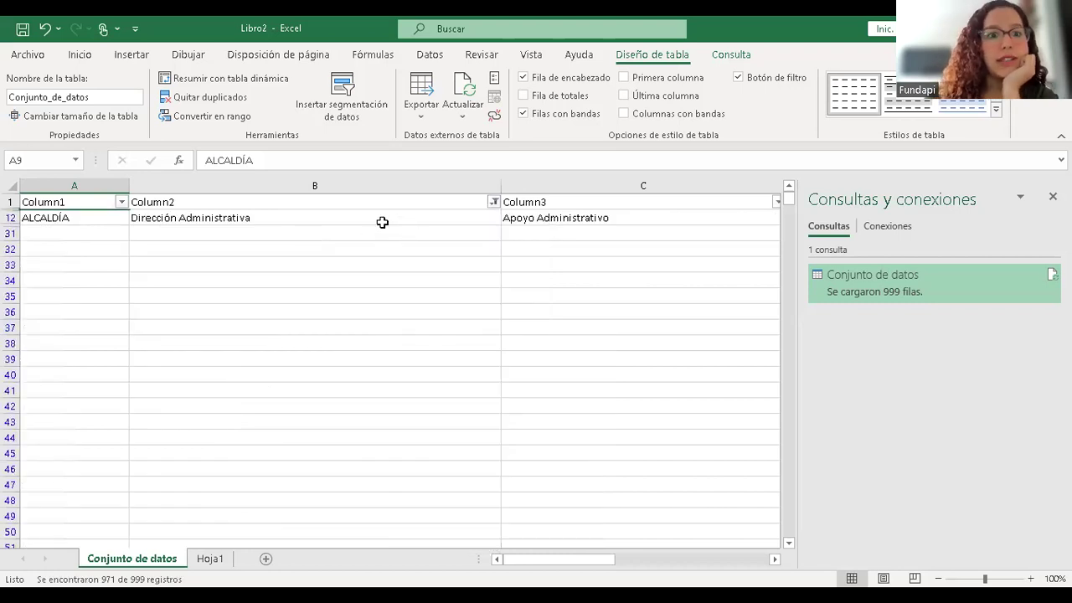
- Check the filtered row 12 cells: ALCALDÍA, Dirección Administrativa and Apoyo Administrativo
left_click(378, 219)
key("Right")
key("Right")
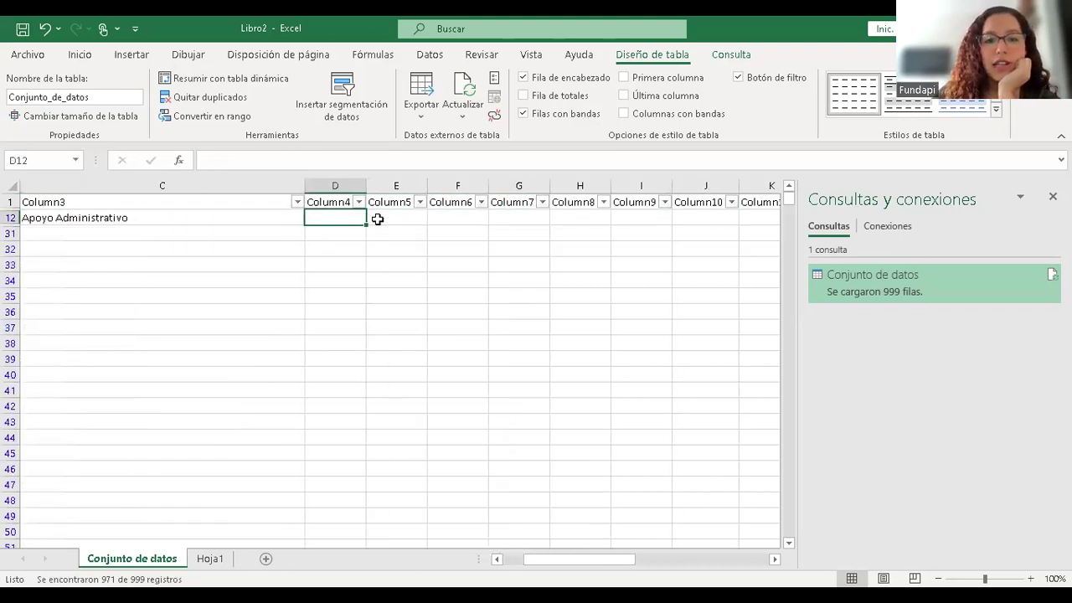
key("Home")
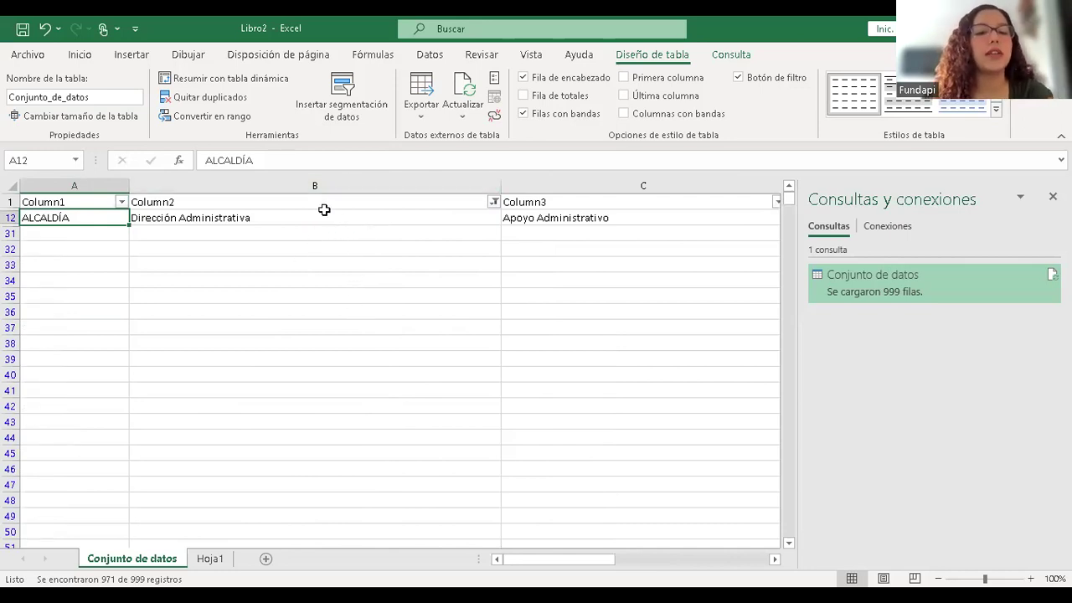
left_click(240, 219)
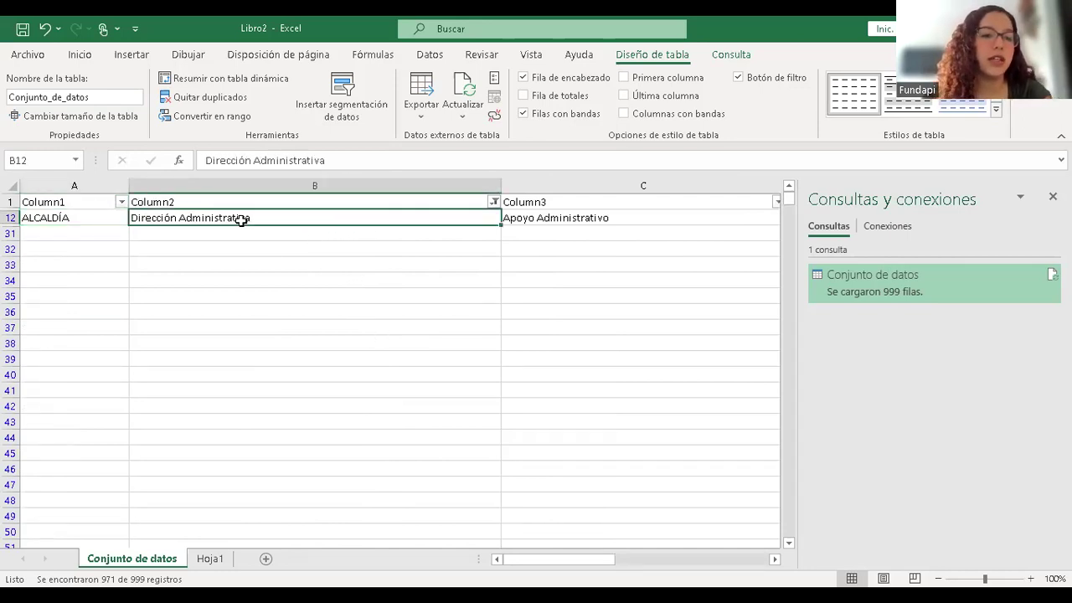
key("Left")
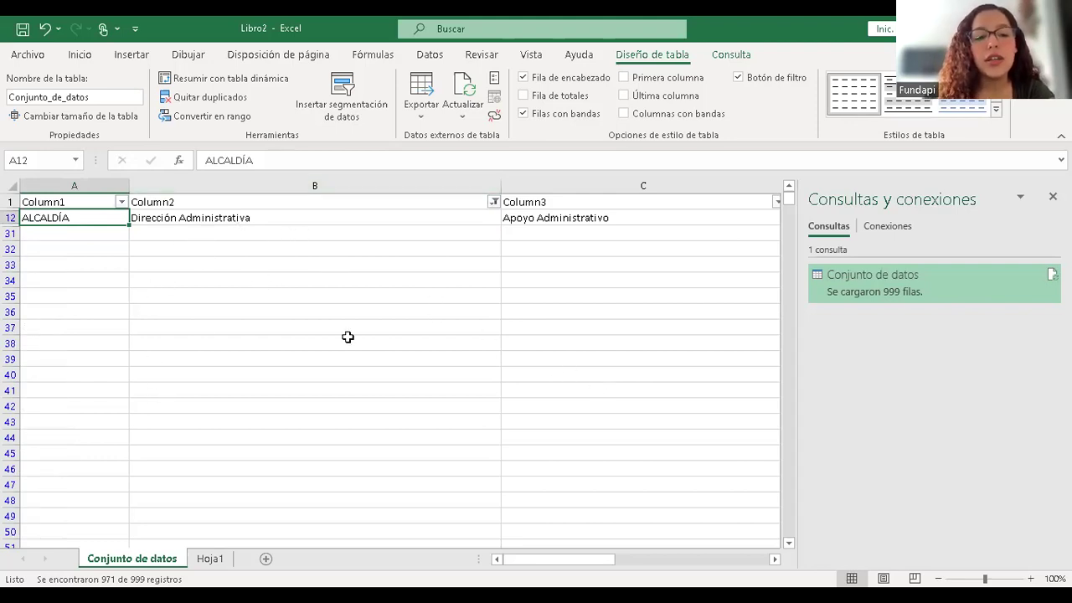
left_click(102, 236)
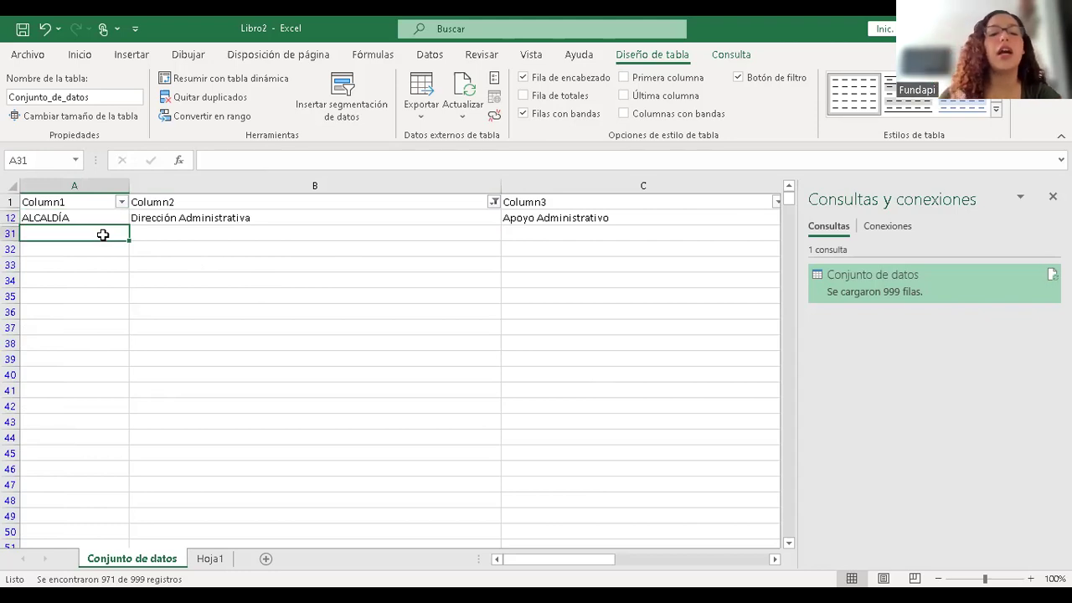